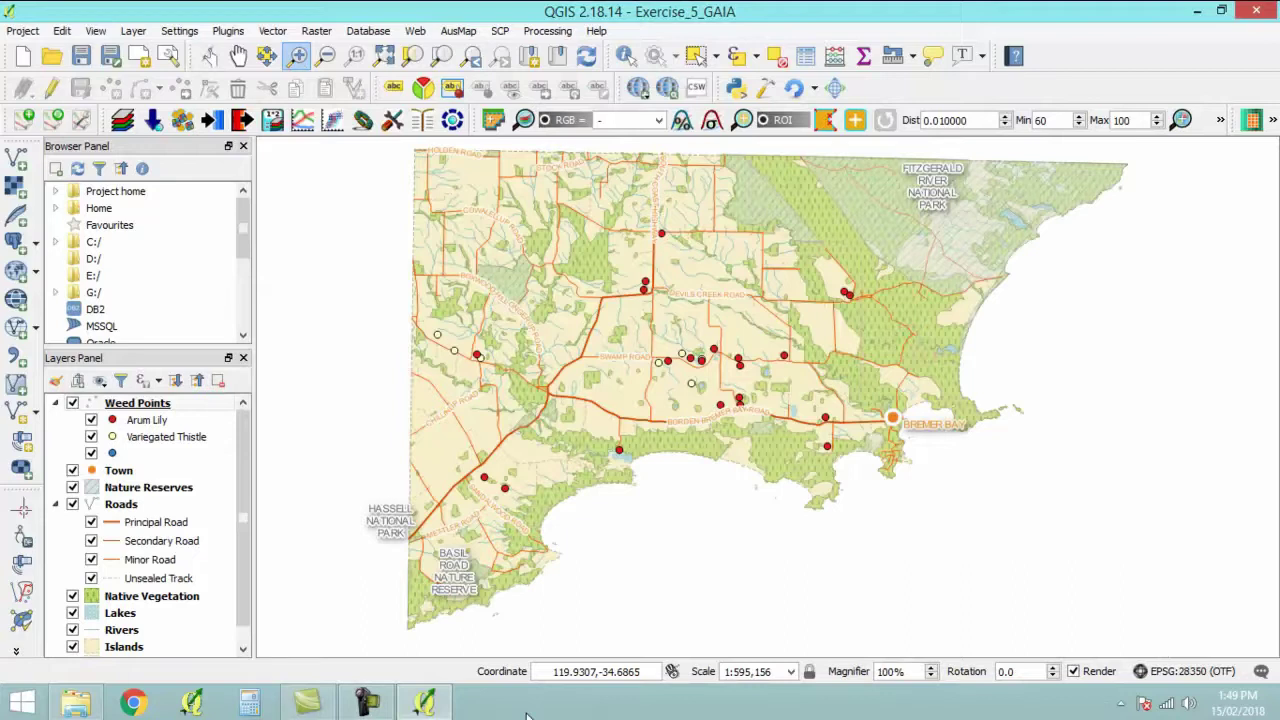
Sort the Lakes attribute table by NAME in descending order and select the BEAUFORT INLET record, closing the table afterward.
right_click(138, 616)
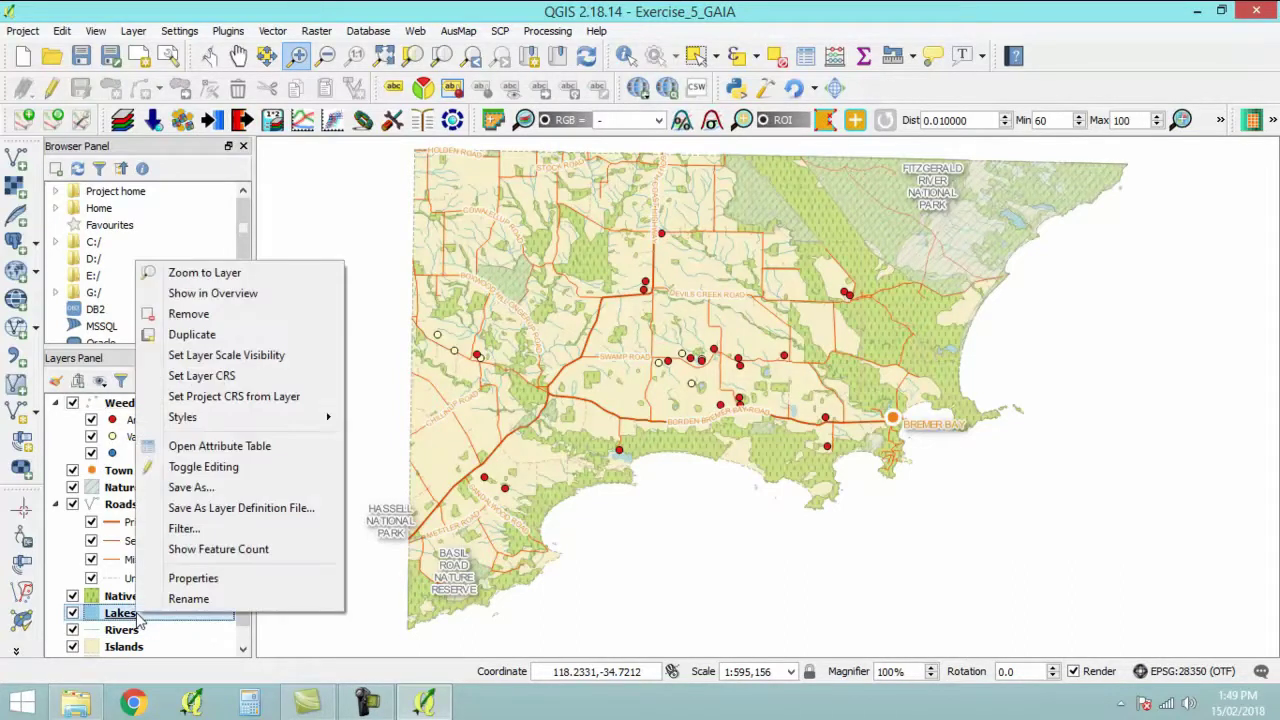
click(323, 447)
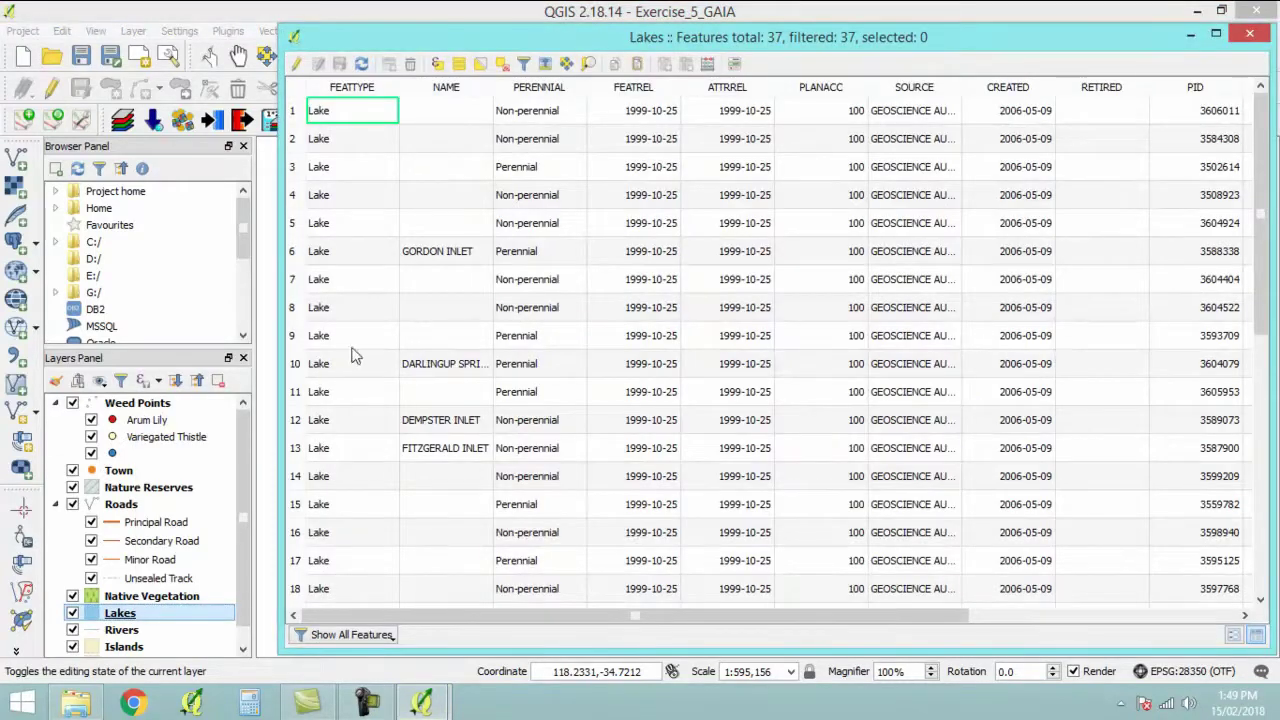
click(447, 88)
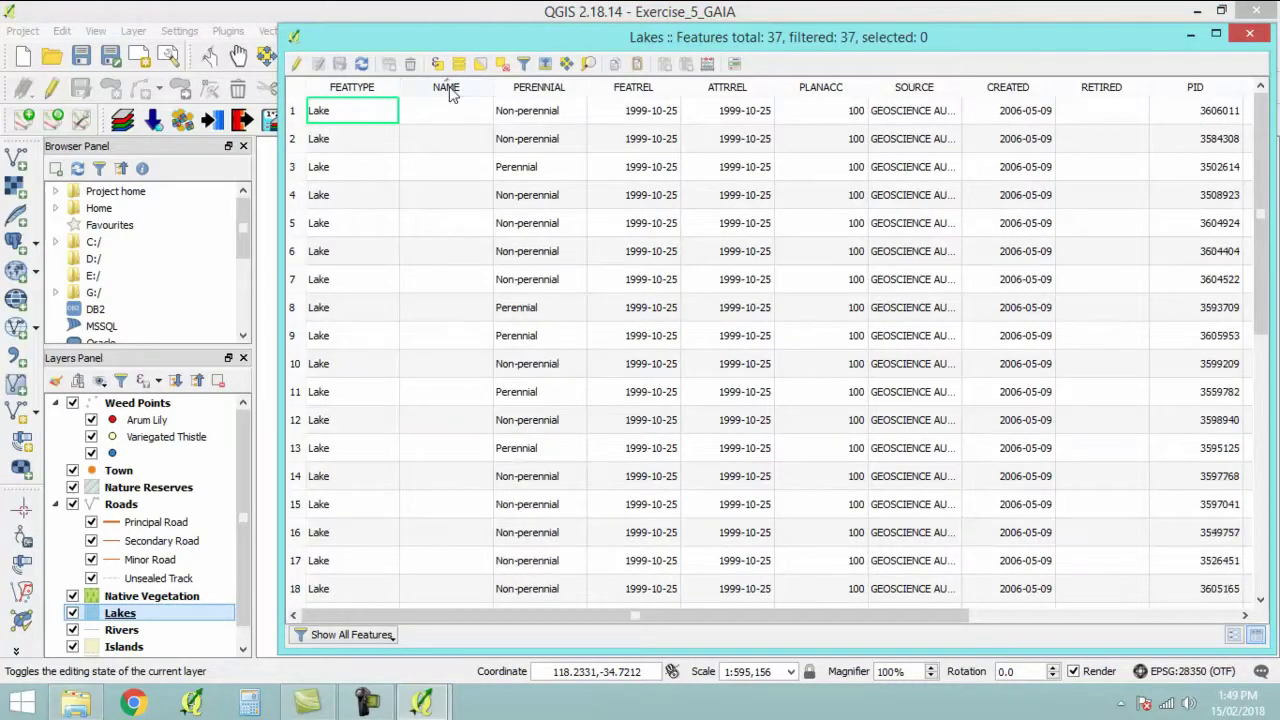
click(447, 88)
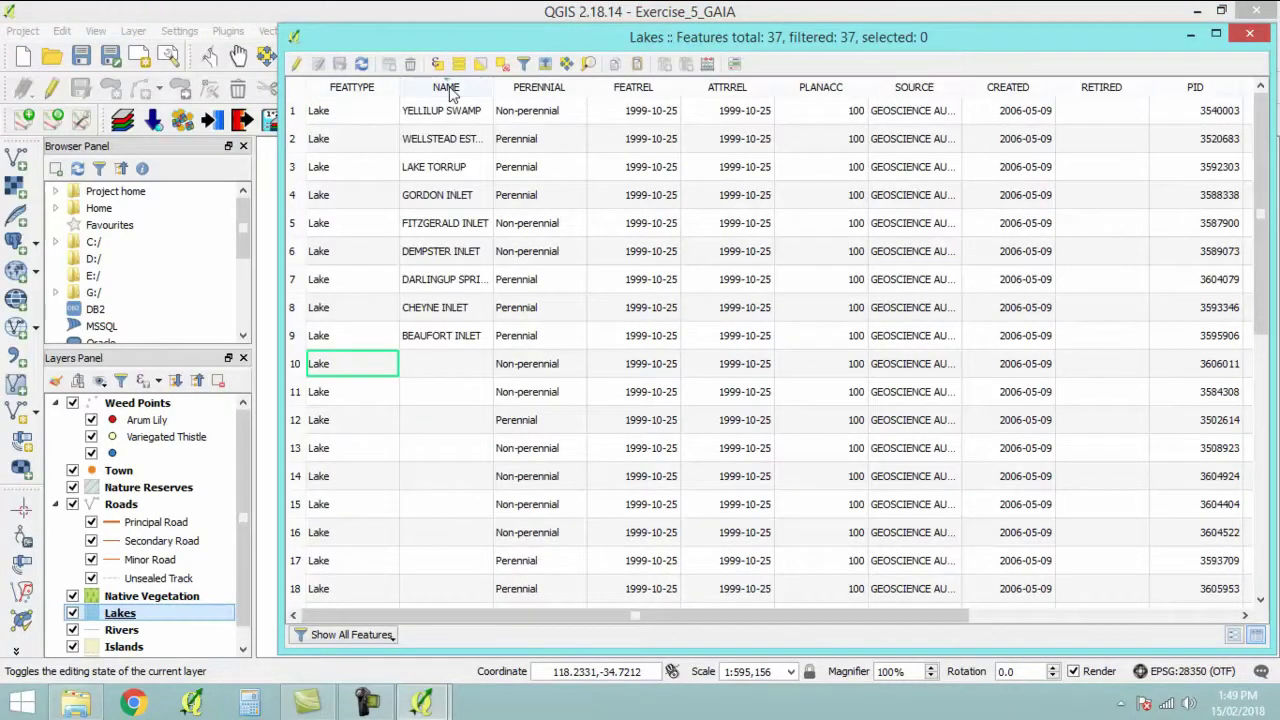
click(293, 336)
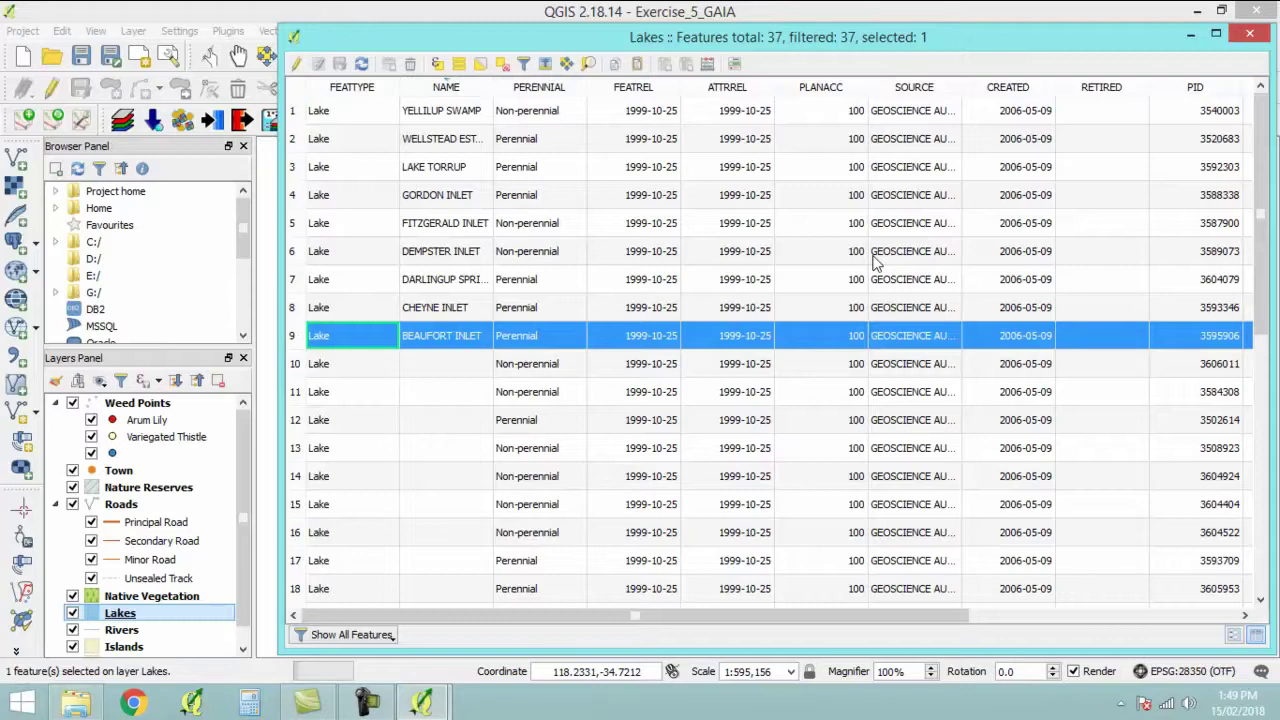
click(1251, 36)
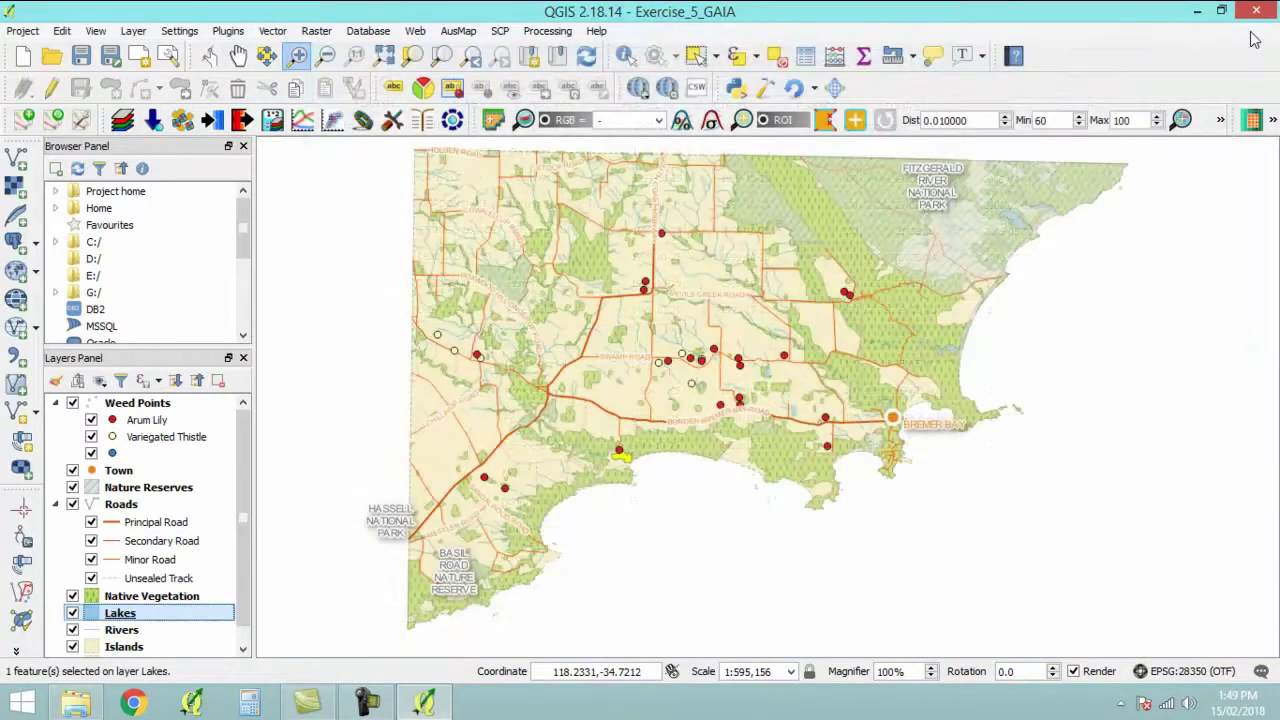
Put the Weed Points layer into edit mode and add a point at the road's end just north of the selected lake.
click(625, 55)
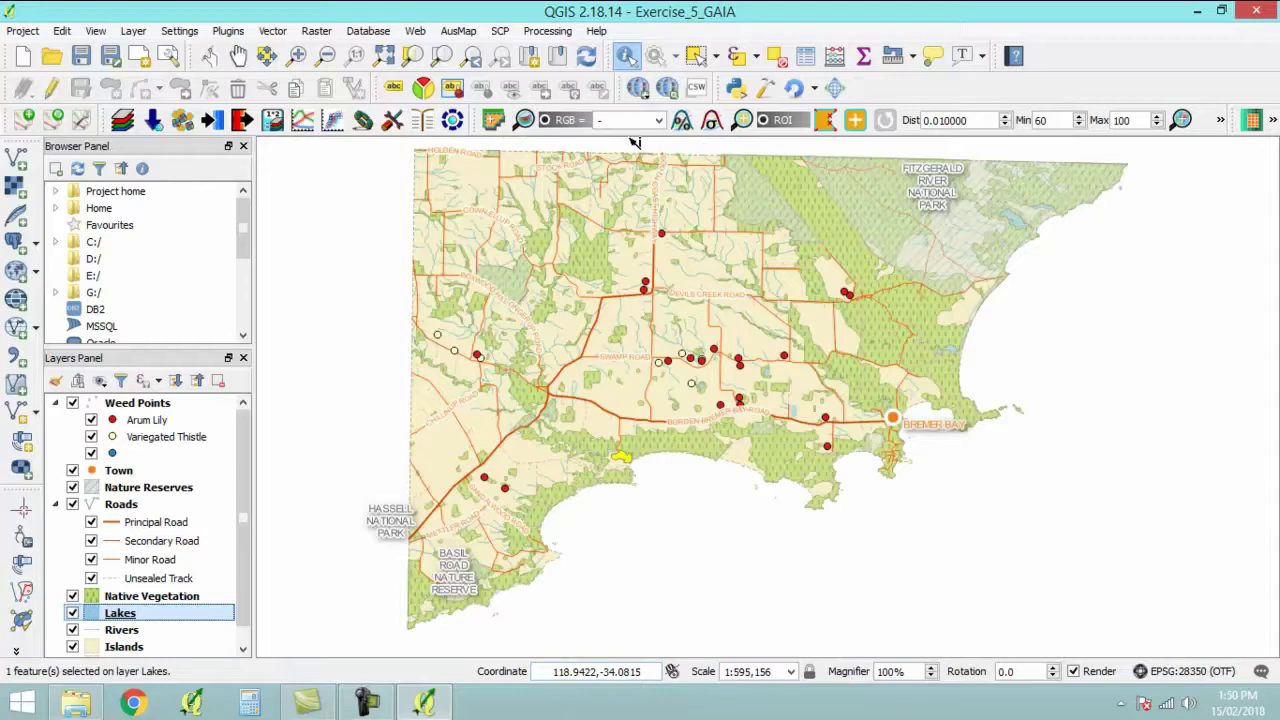
click(413, 55)
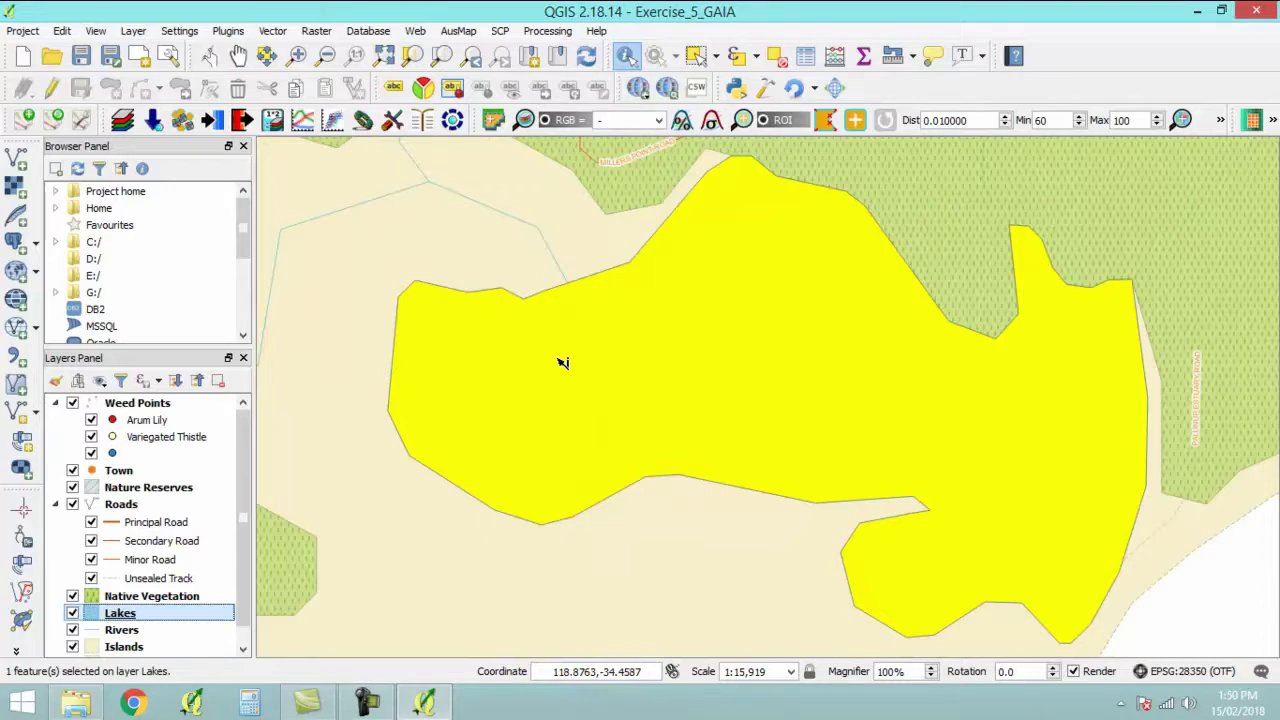
click(238, 56)
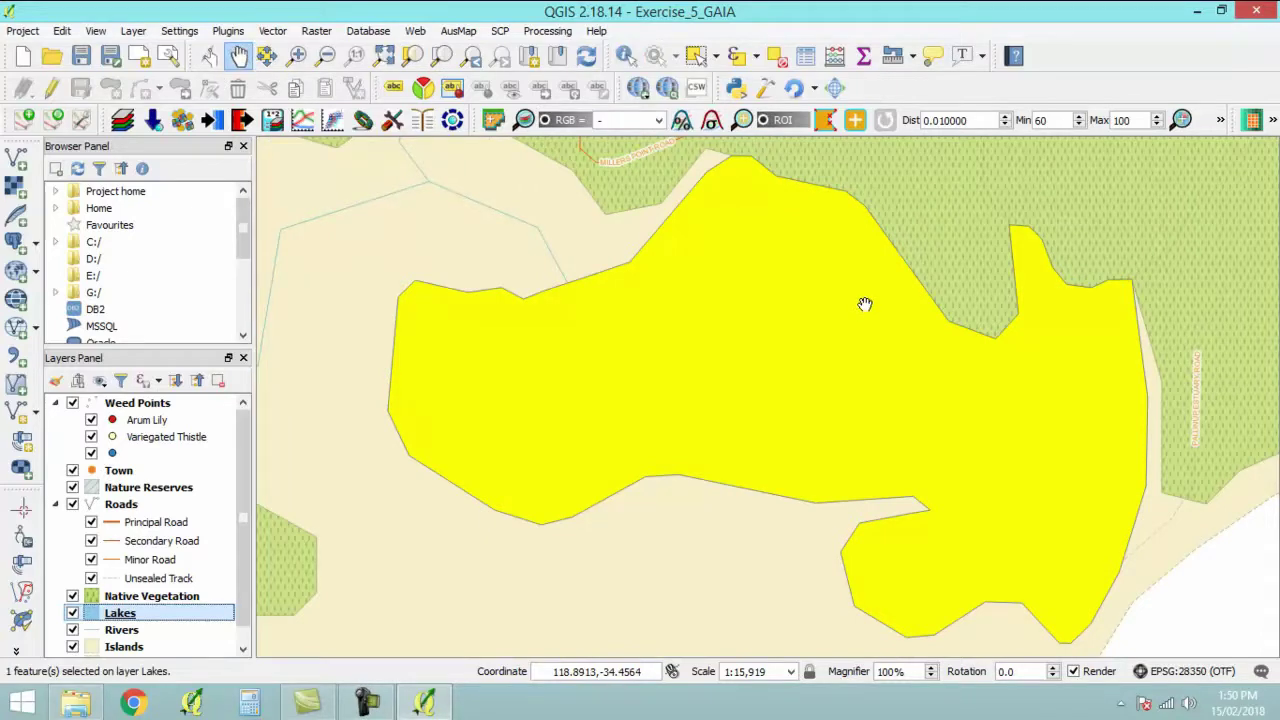
drag(865, 304, 802, 486)
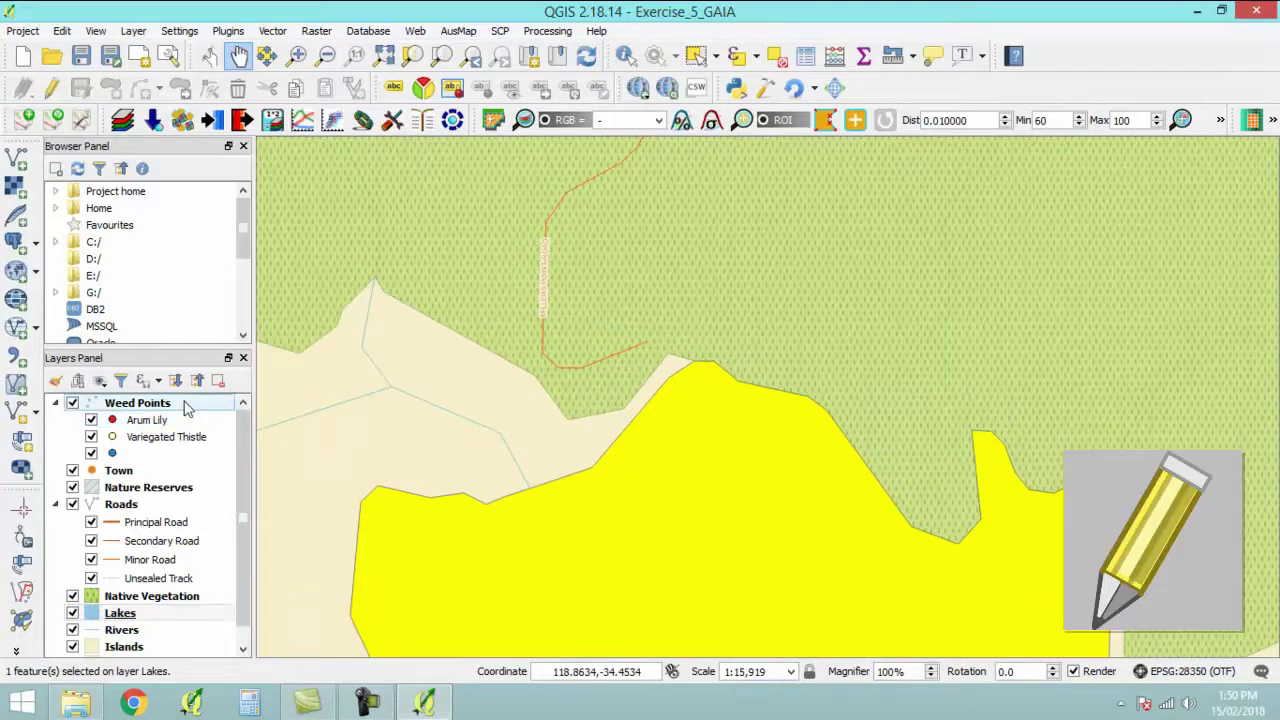
click(150, 403)
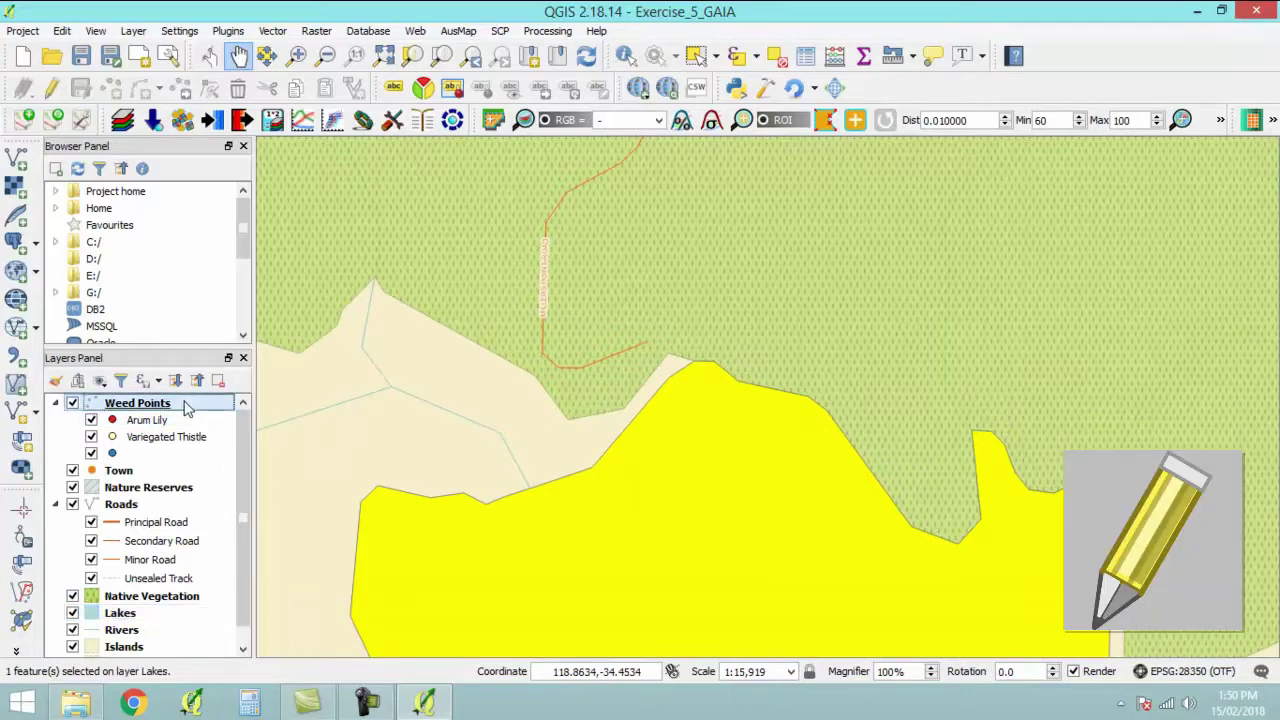
click(53, 88)
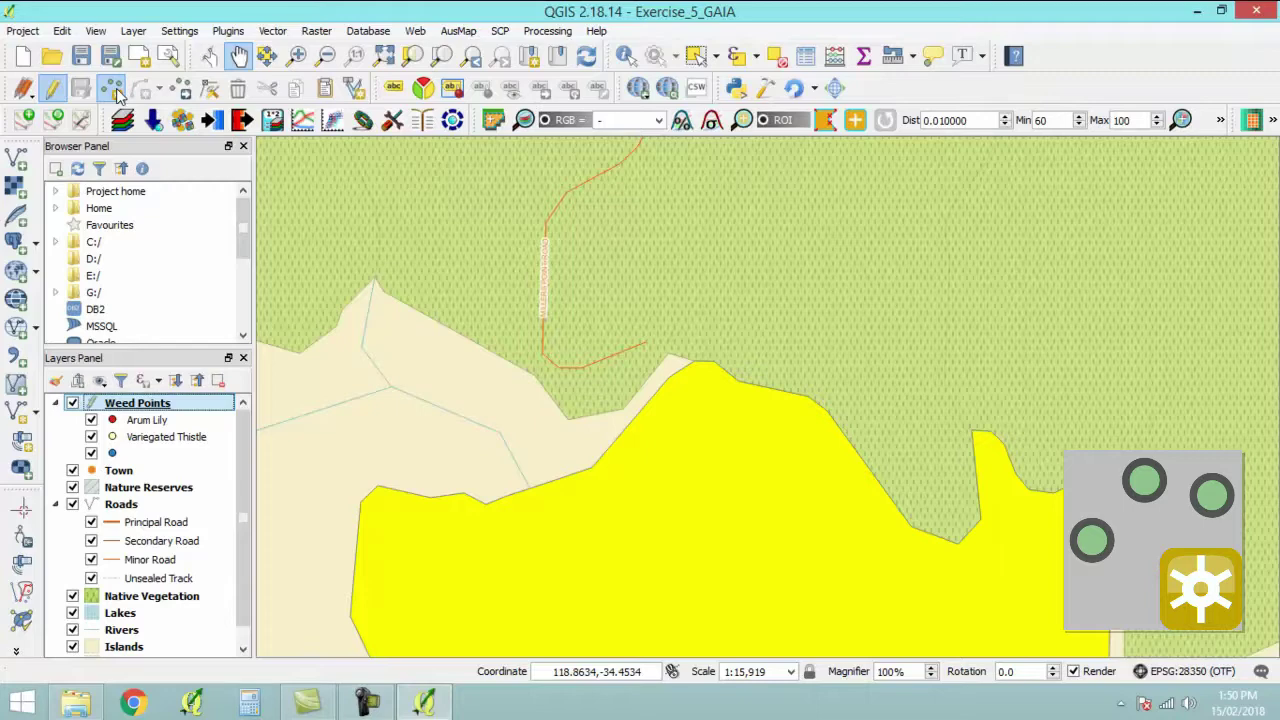
click(115, 91)
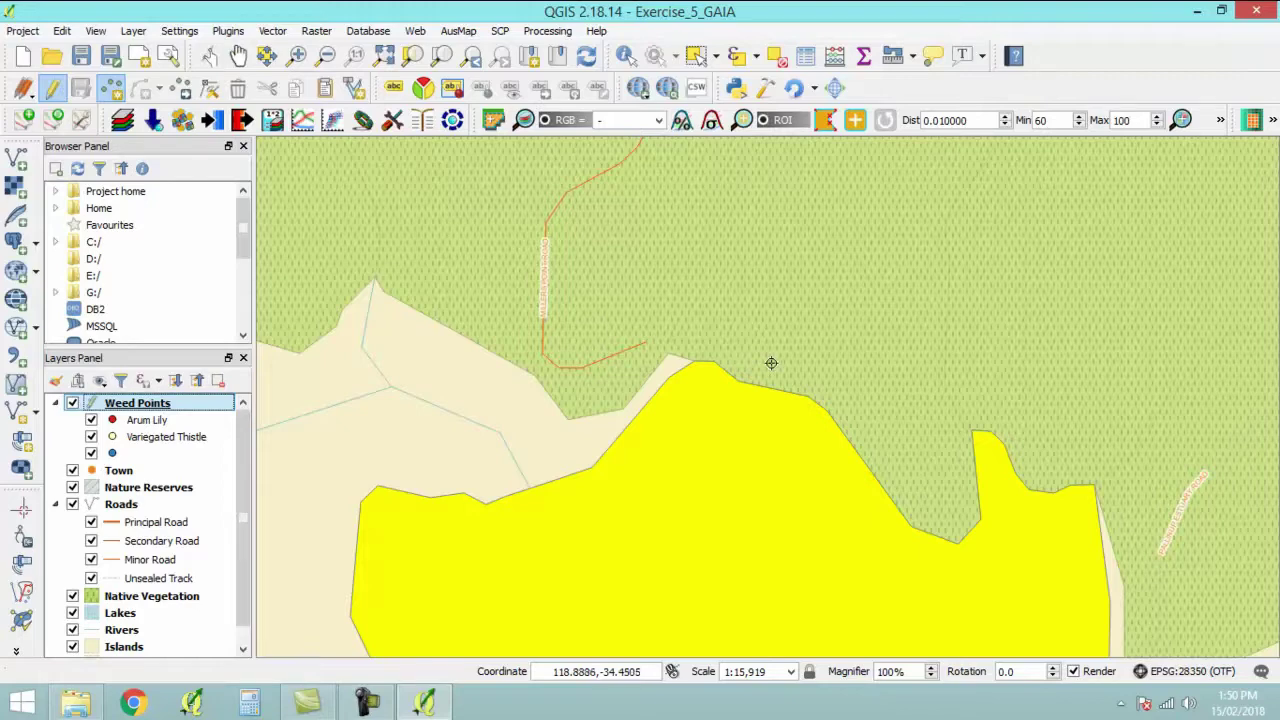
click(652, 338)
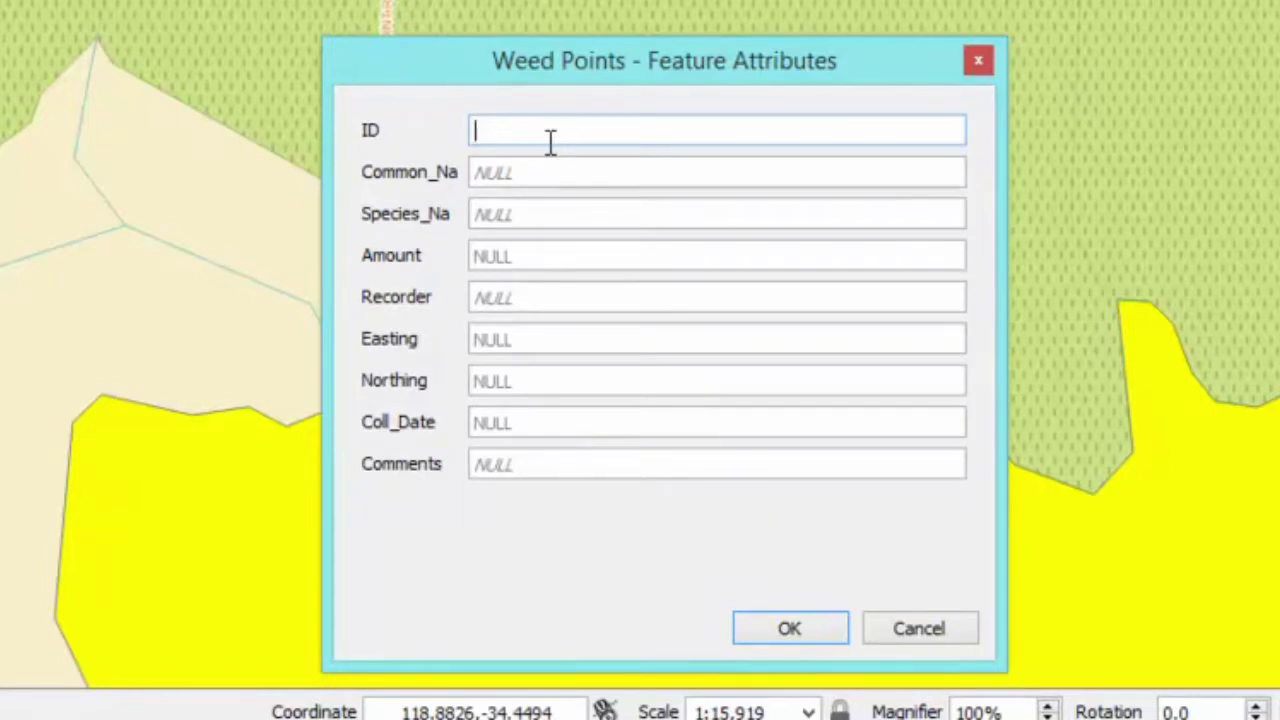
Give the new weed point ID 29, common name Arum Lily and species name Zantedeschia aethiopica.
text(29)
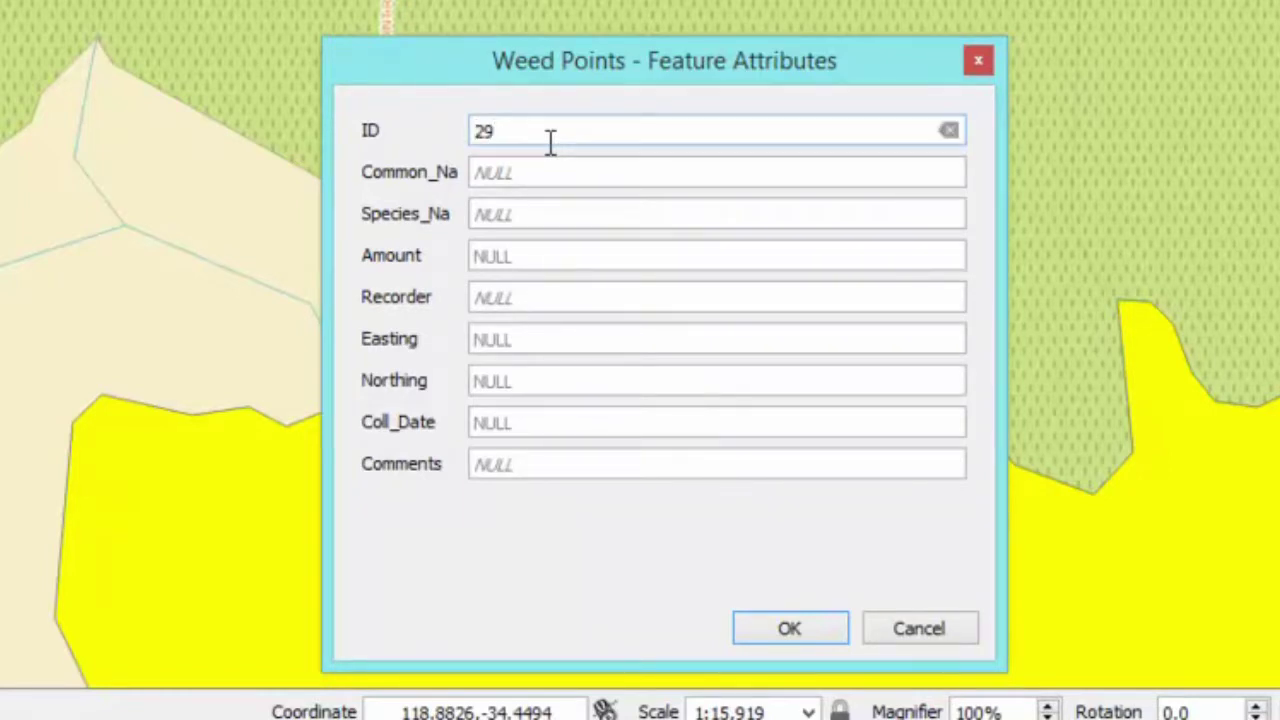
key(Tab)
text(Arum Lily)
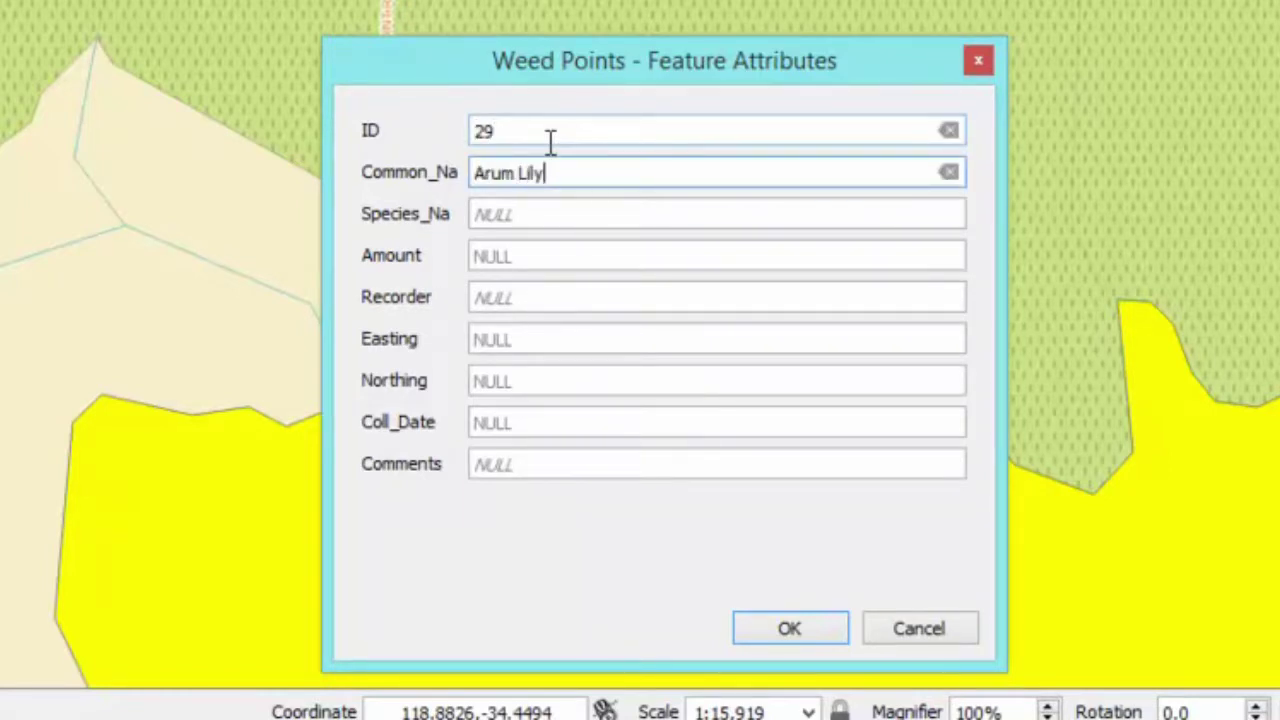
key(Tab)
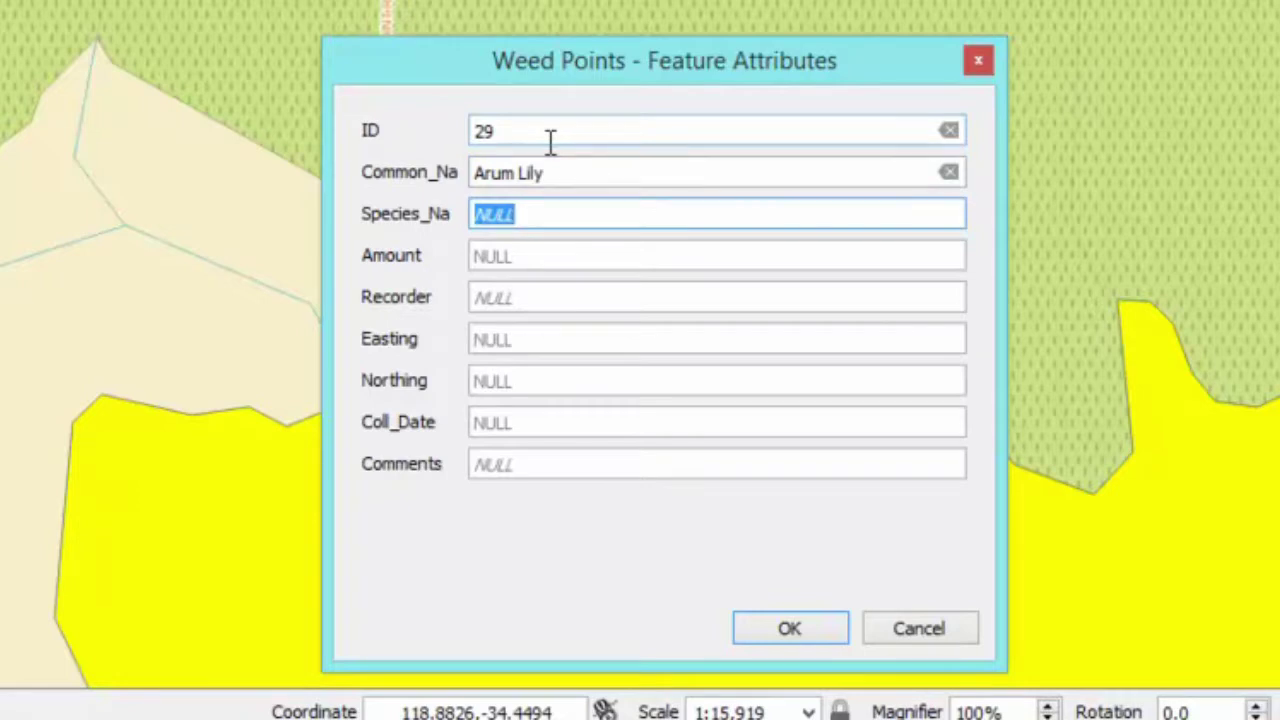
text(Za)
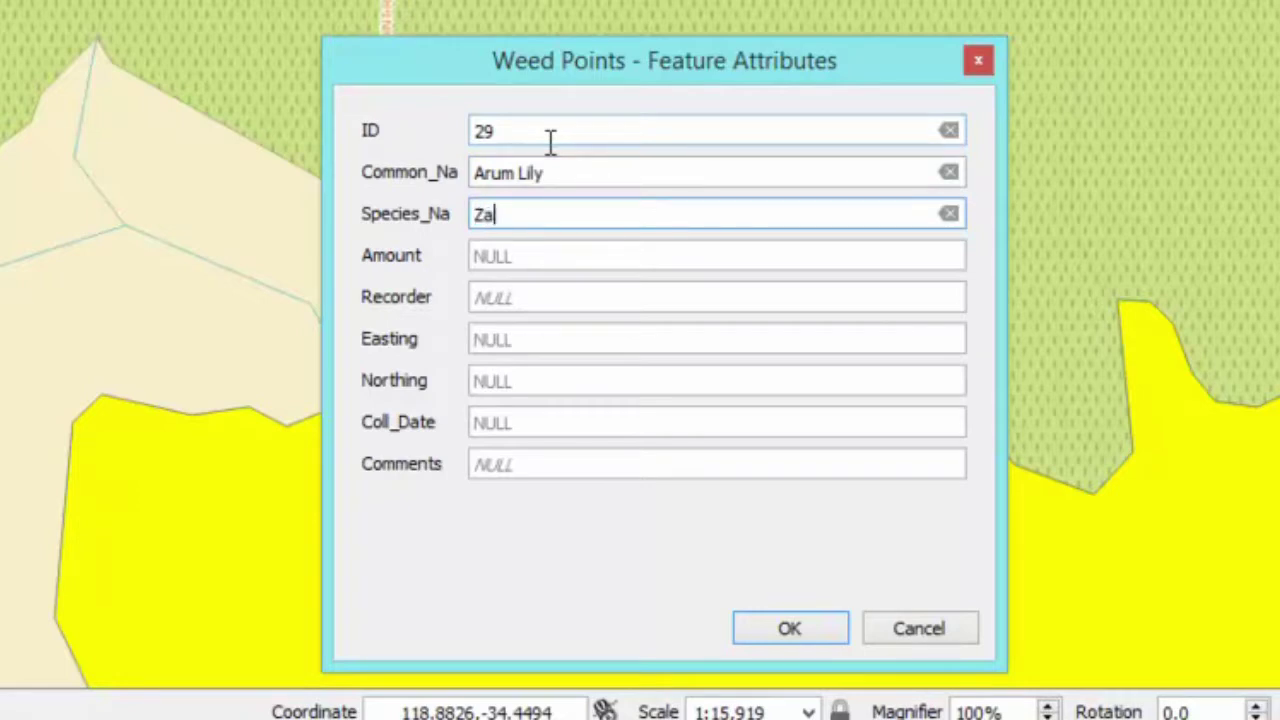
text(ntedeschi)
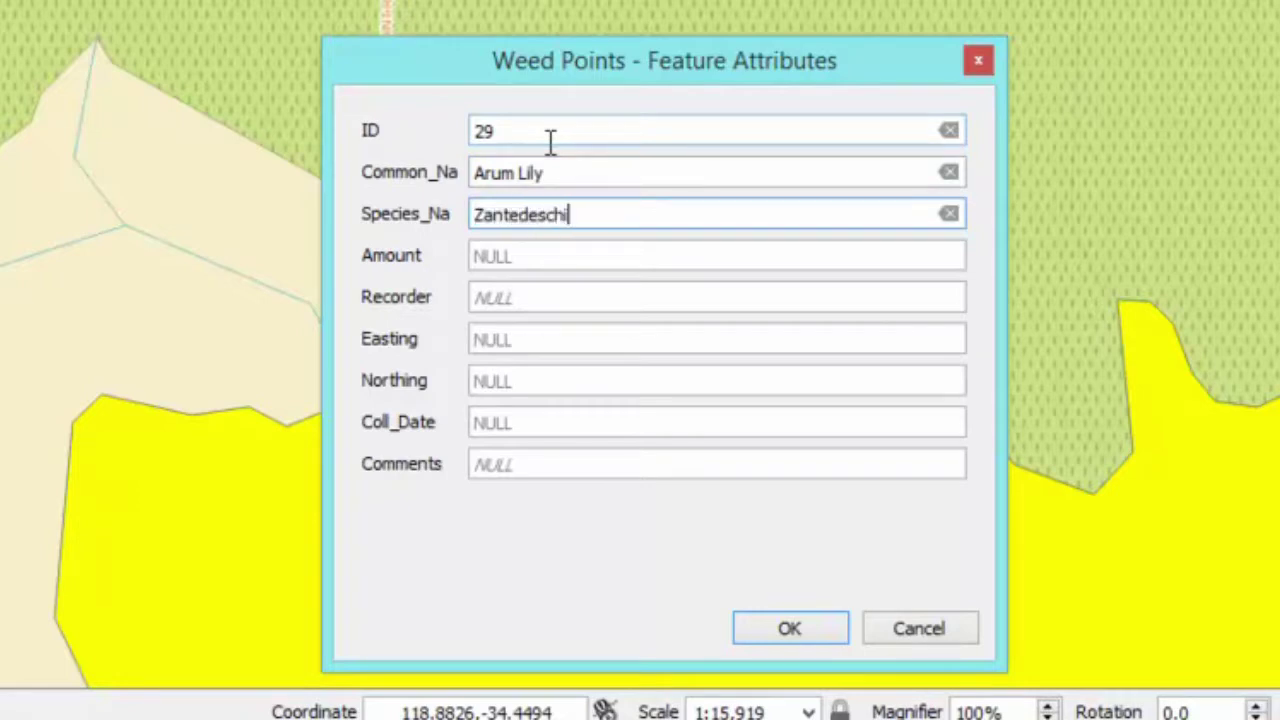
text(a aethiopica)
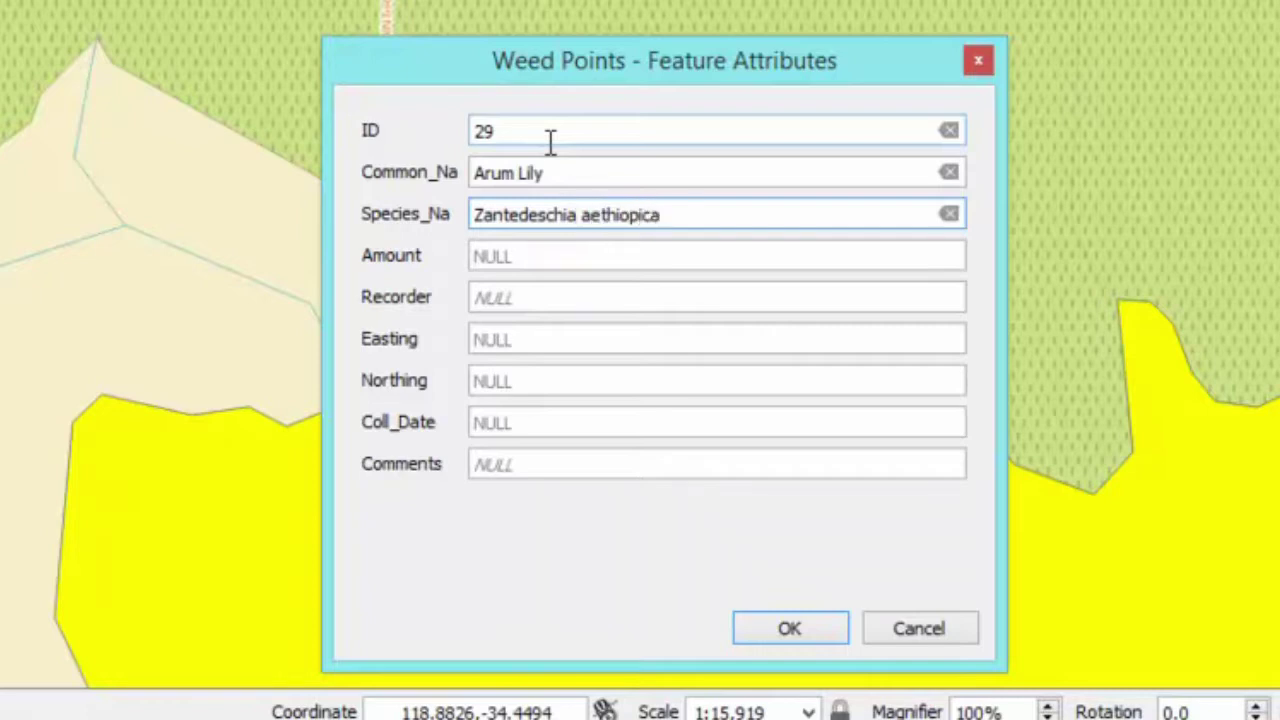
Enter amount 1, the recorder's name and collection date 2014-03-03, leaving Easting and Northing empty, and accept the attributes.
key(Tab)
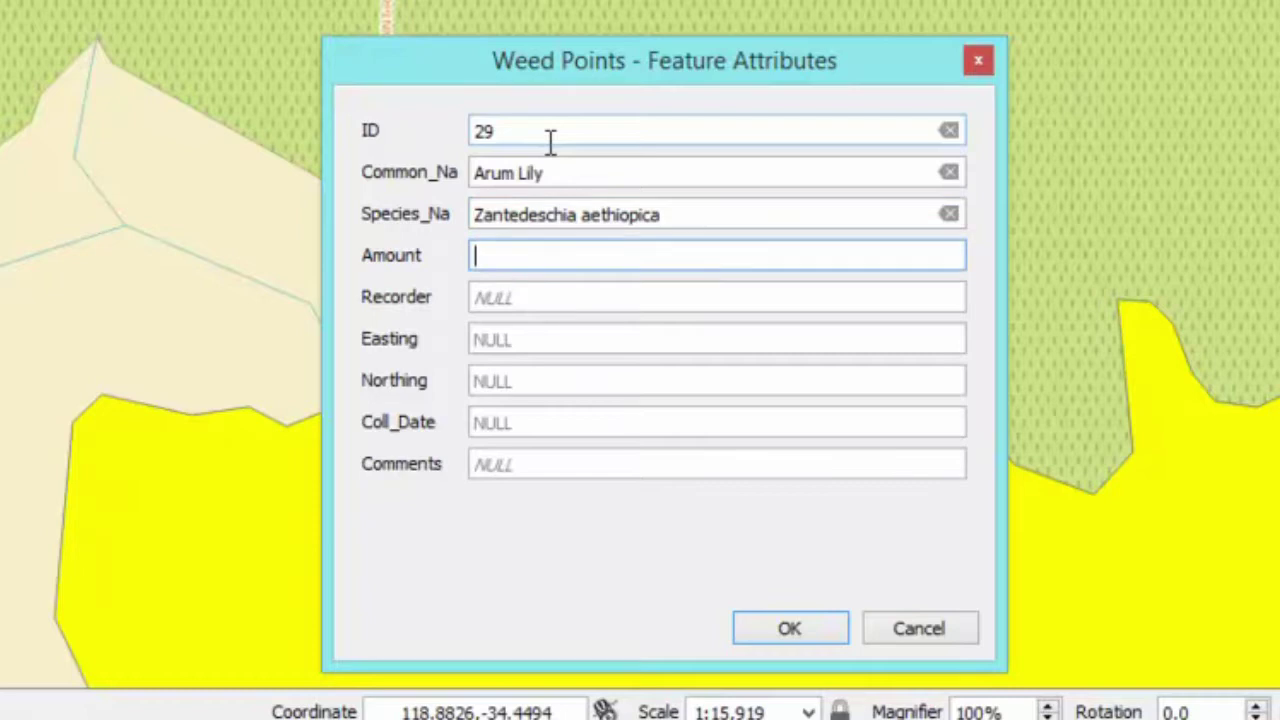
text(1)
key(Tab)
text(S. Smith)
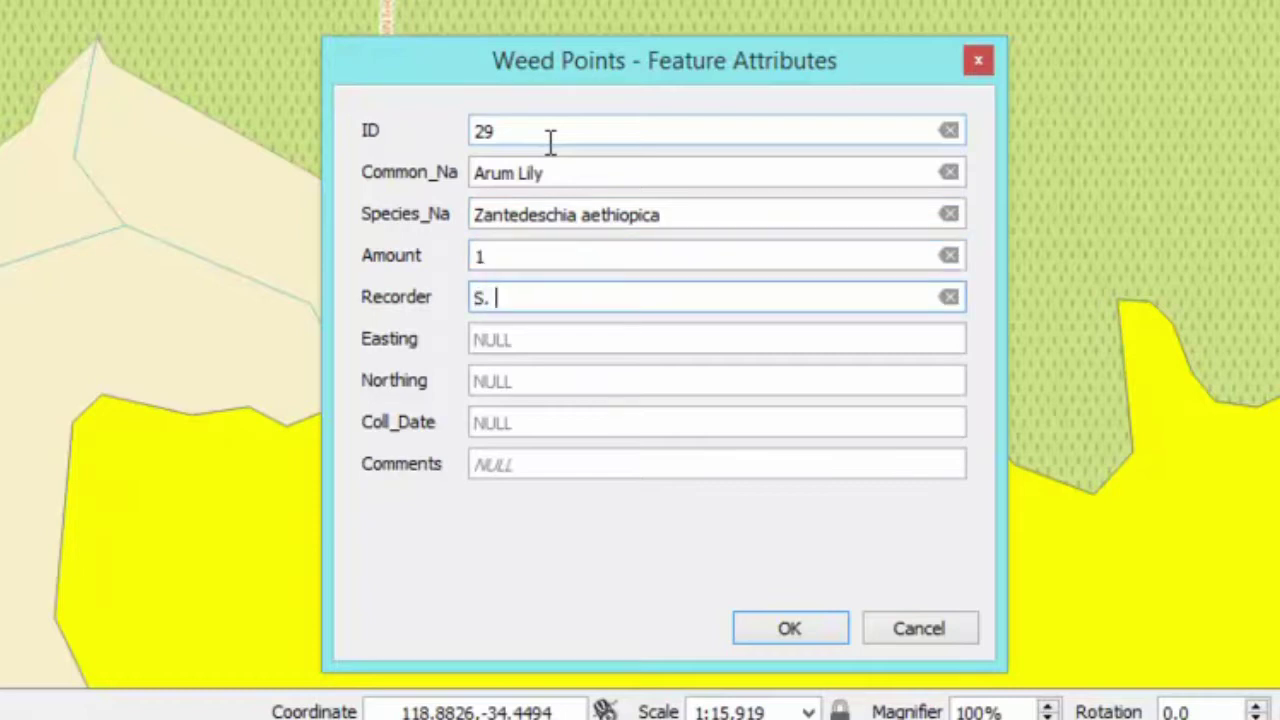
key(Tab)
key(Tab)
key(Tab)
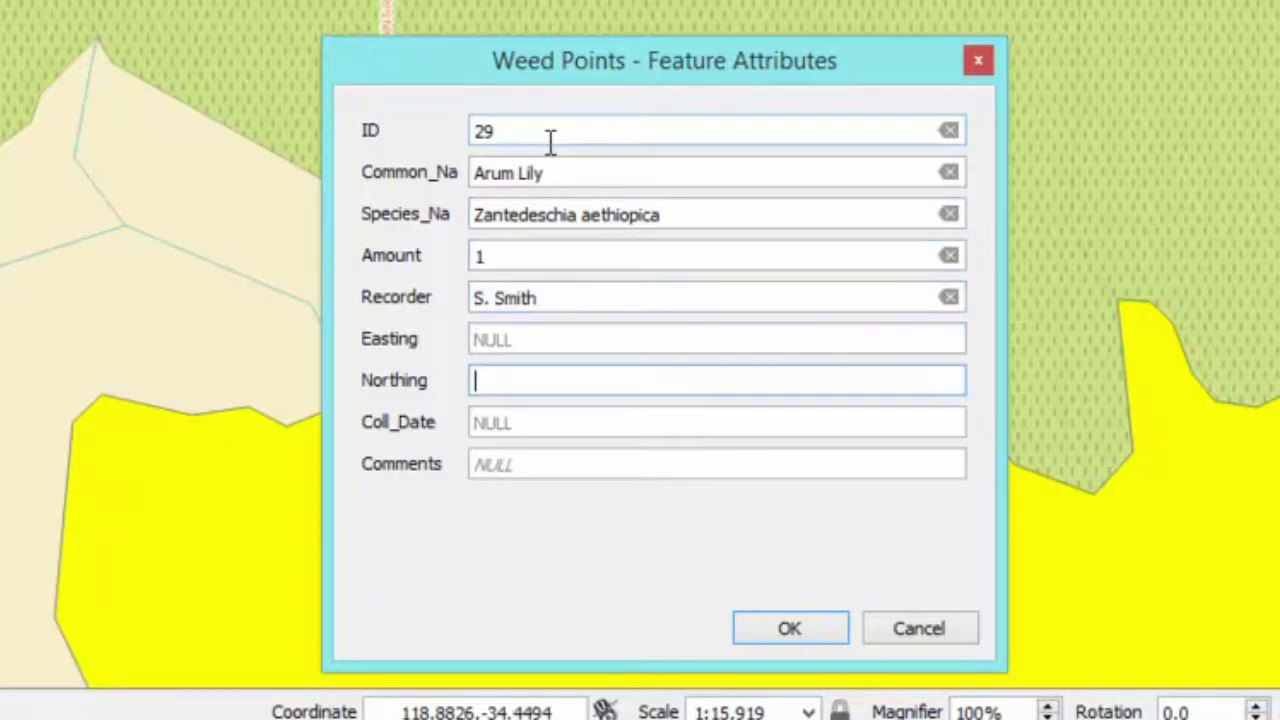
text(20)
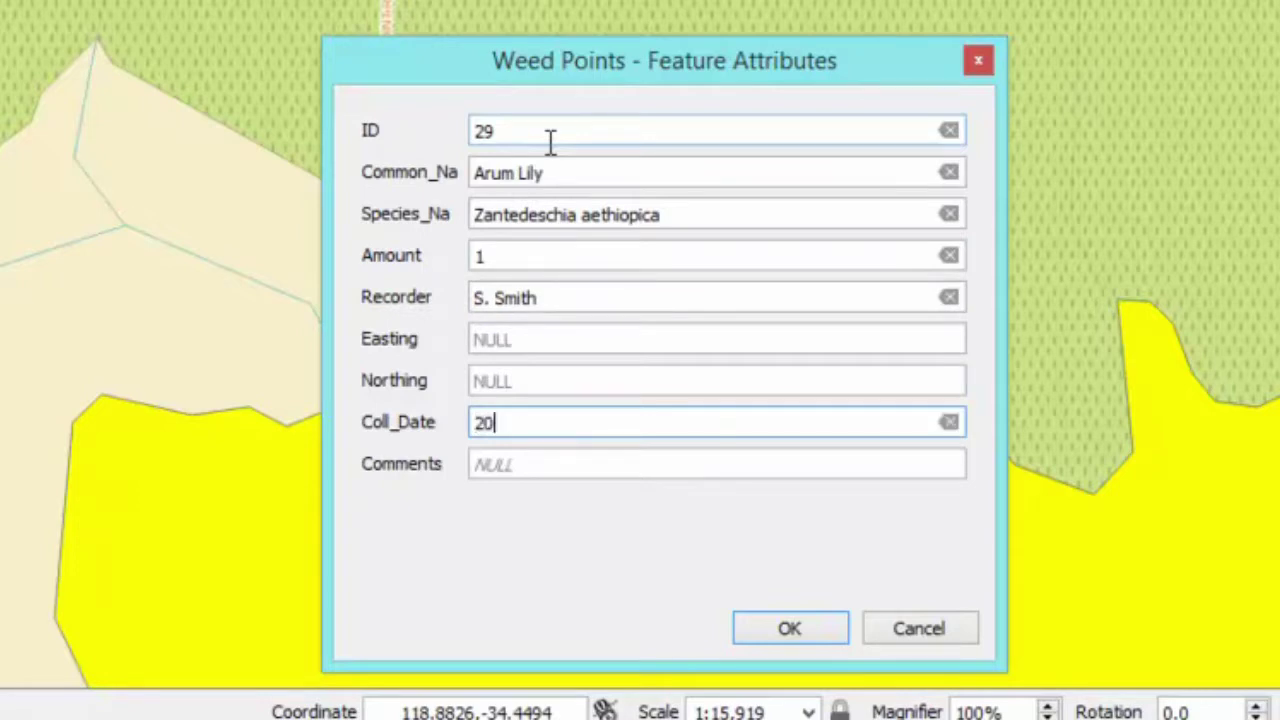
text(14-03-03)
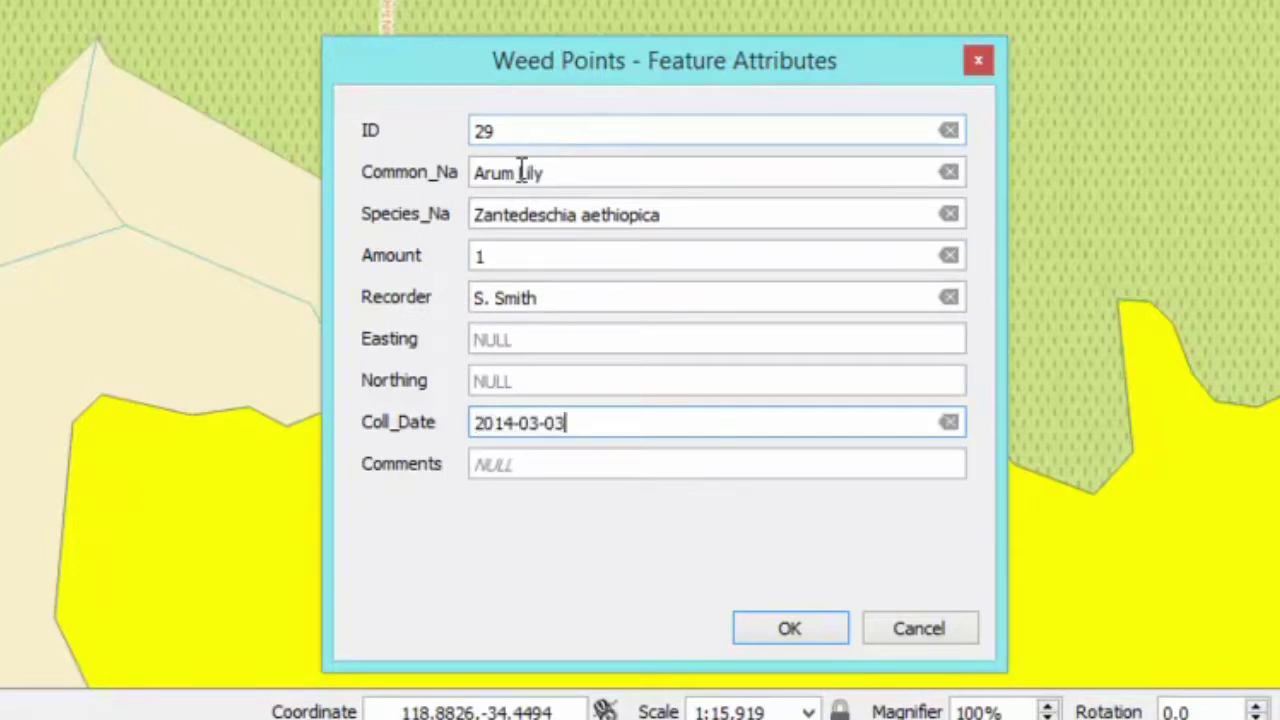
click(787, 638)
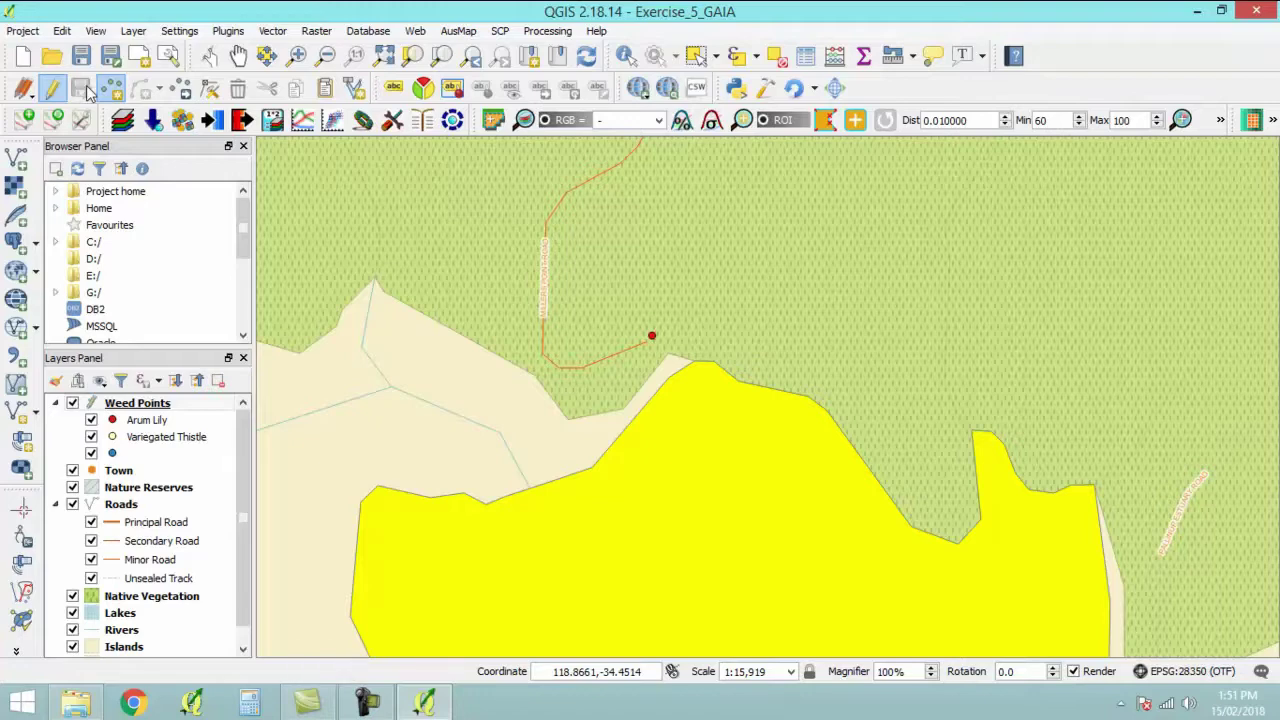
Save the new point by ending the Weed Points edit session, and clear the lake selection.
click(52, 88)
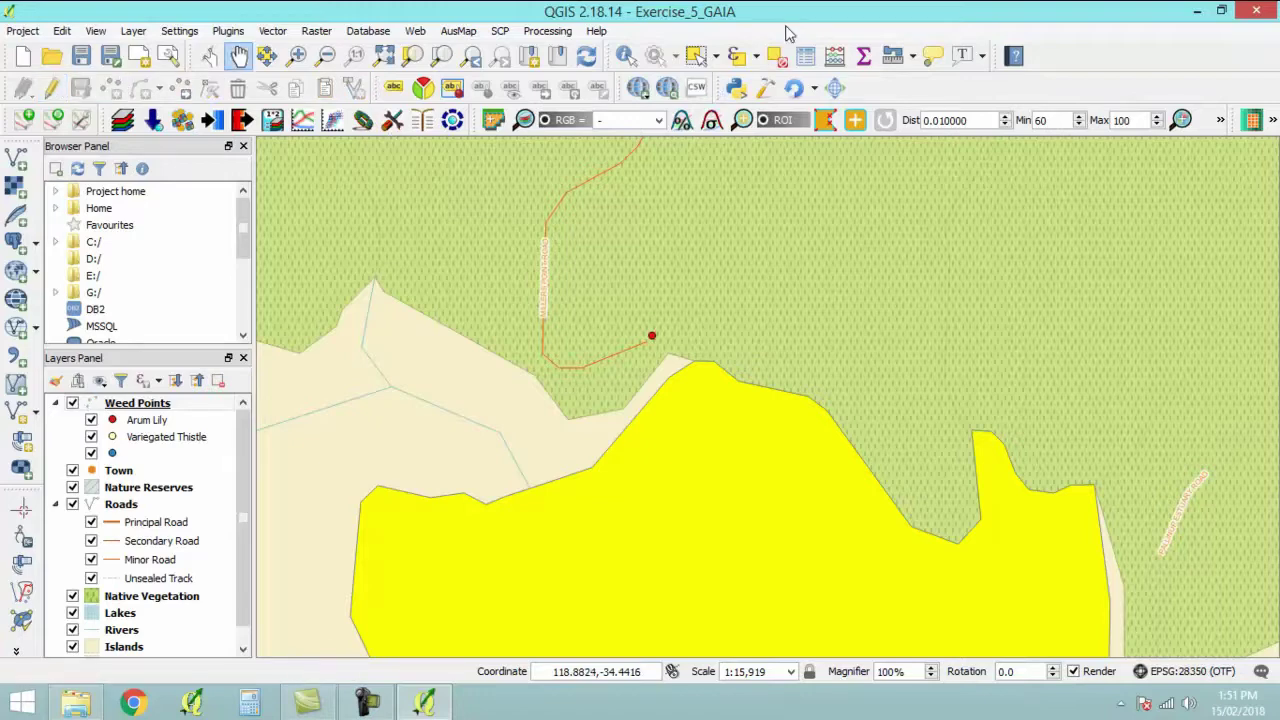
click(777, 55)
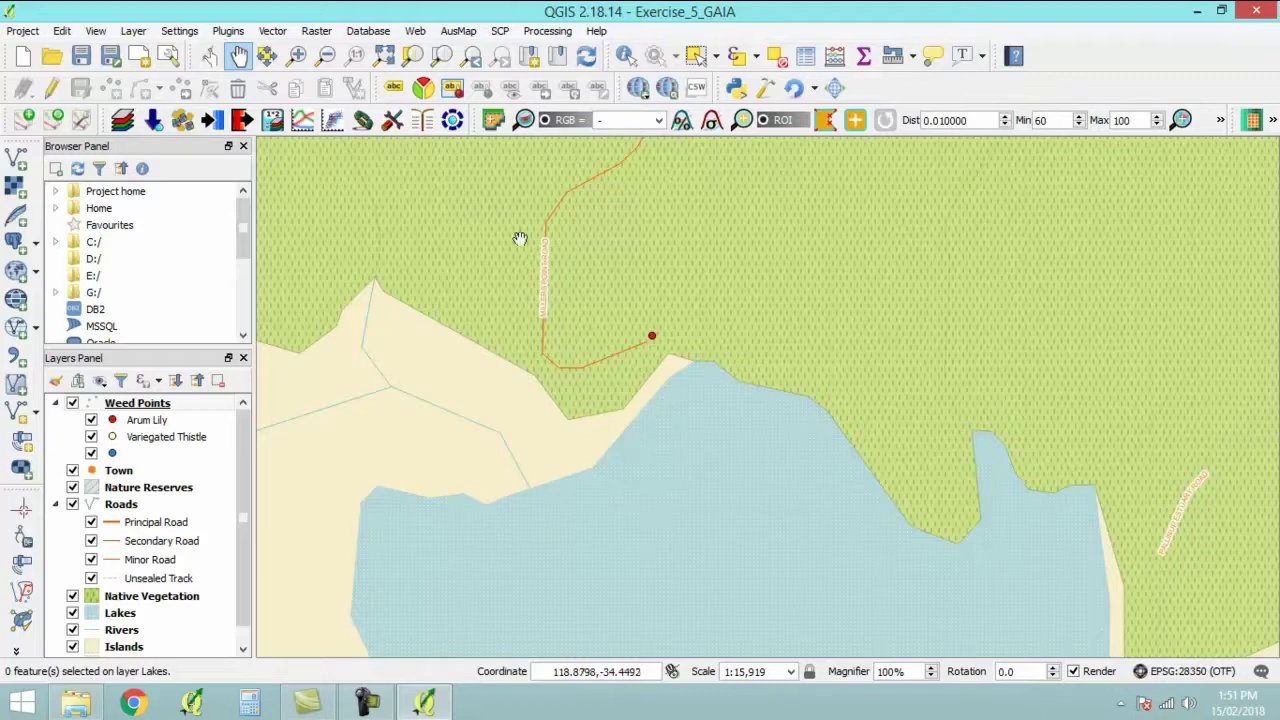
click(383, 56)
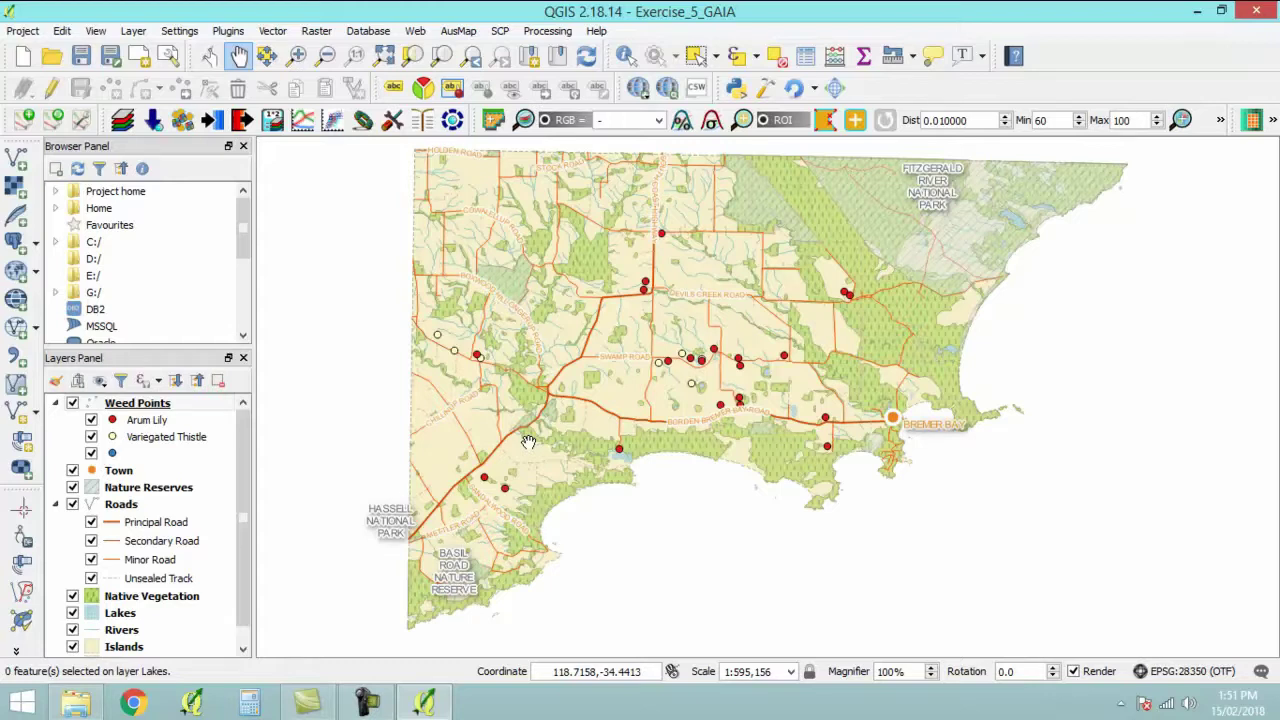
Open the Weed Points attribute table and select the record with ID 29.
right_click(178, 401)
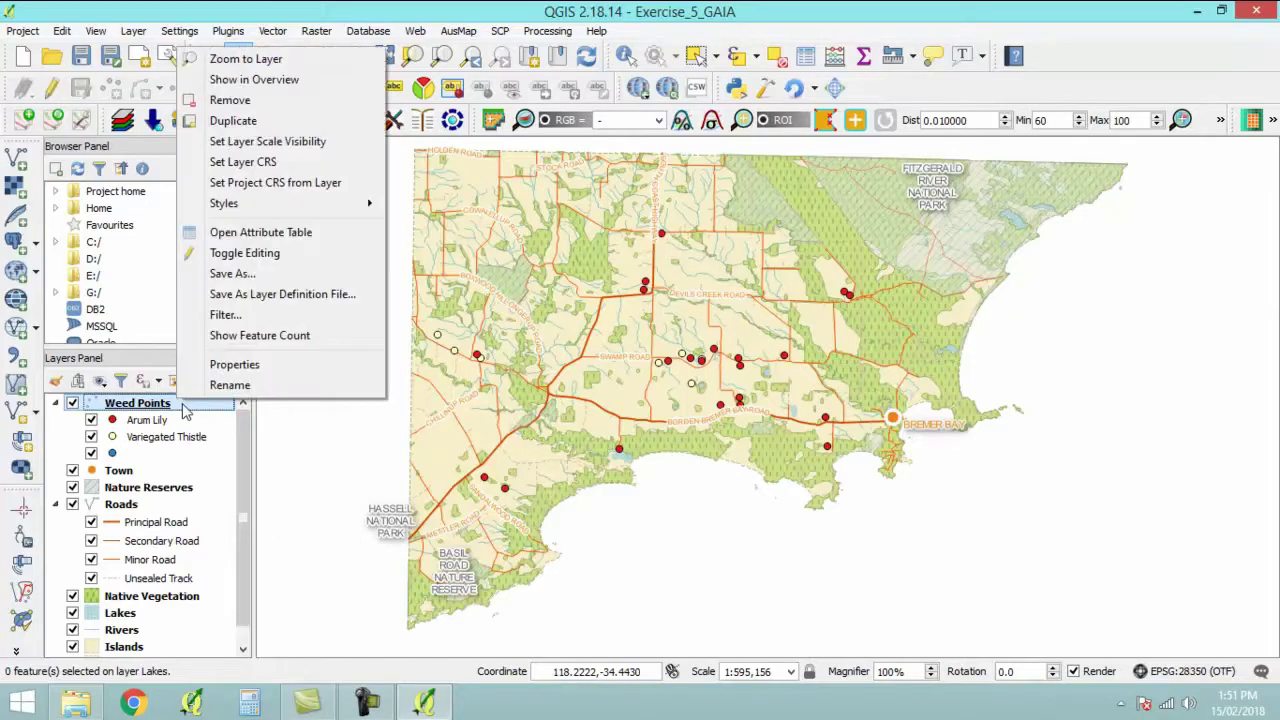
click(289, 232)
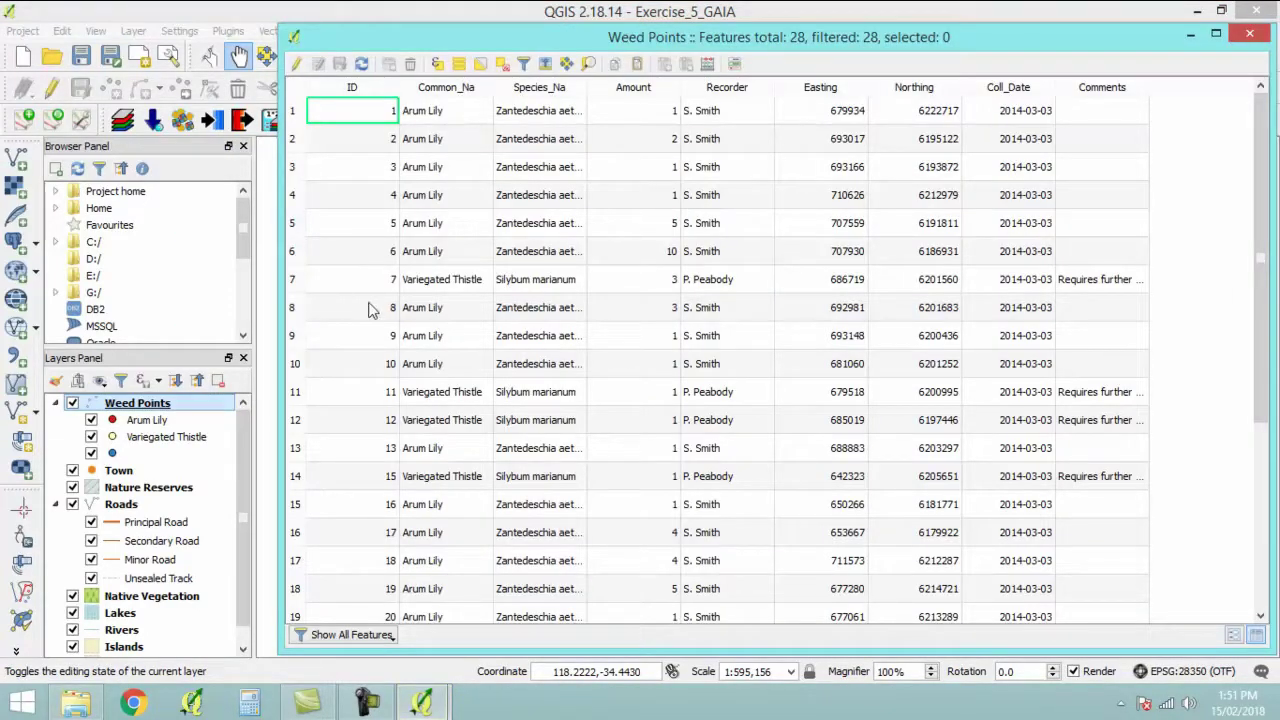
scroll(370, 370, down, 3)
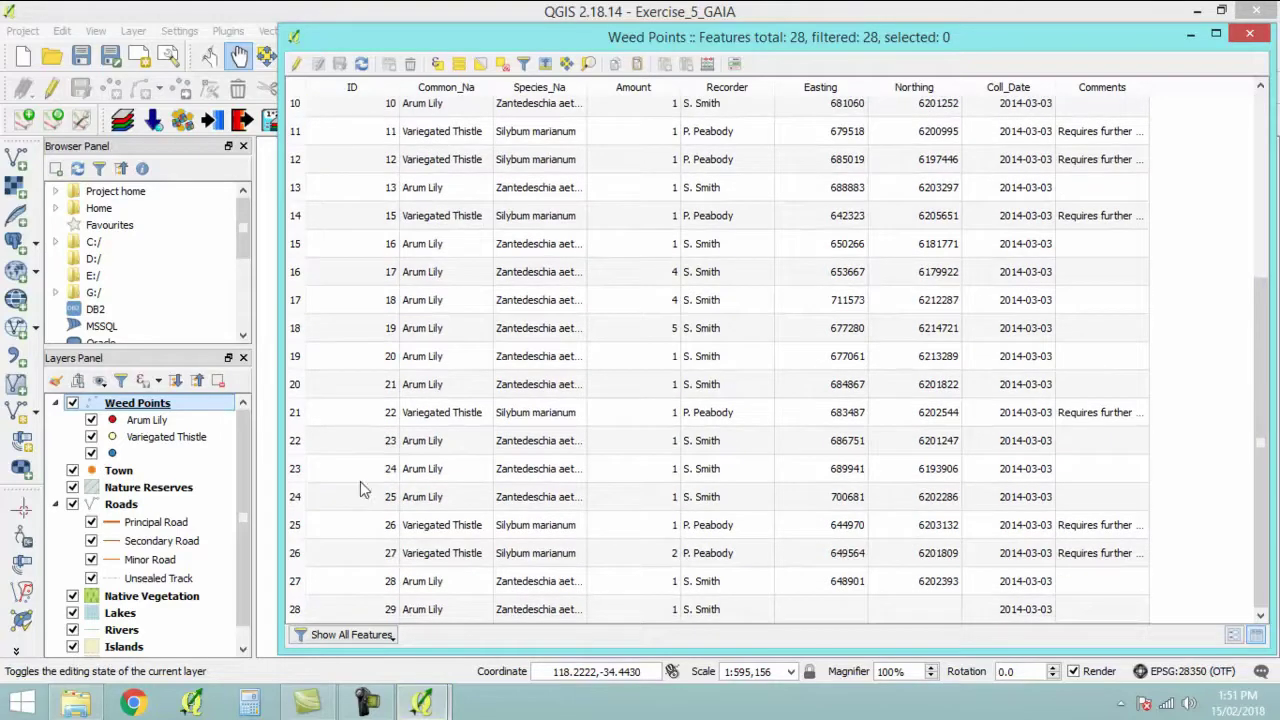
click(296, 609)
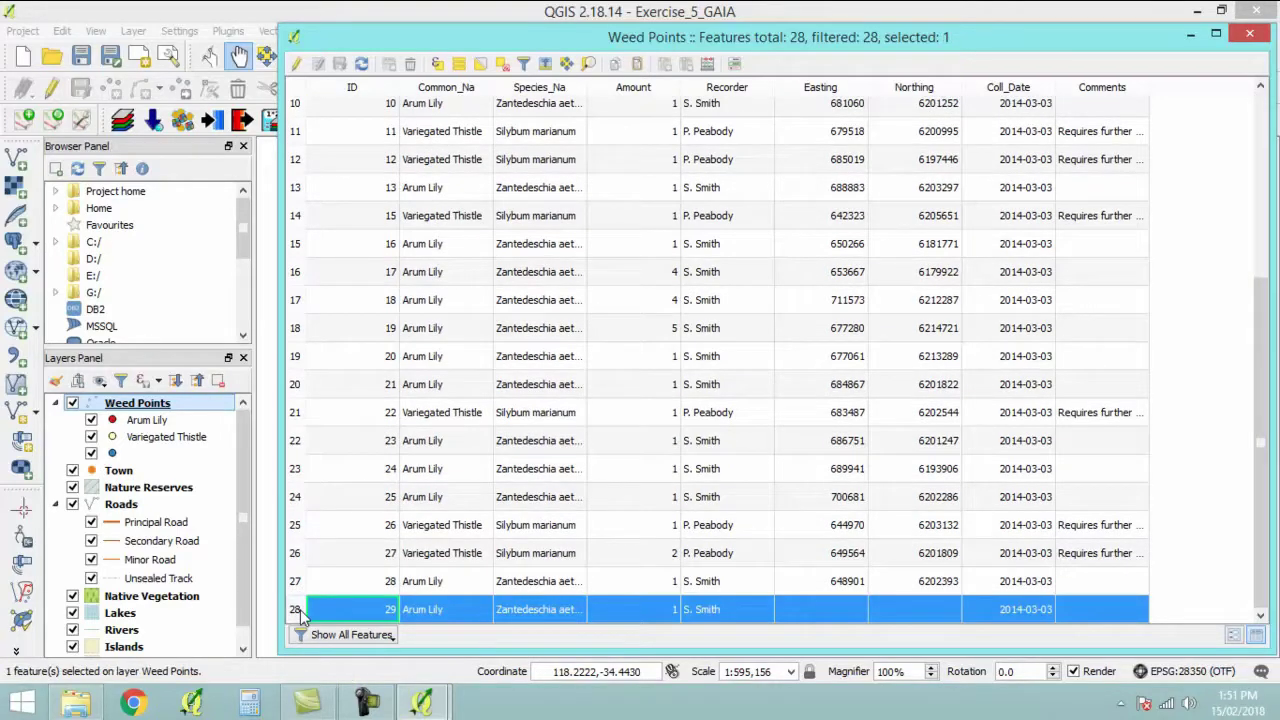
Start editing Weed Points and update the selected record's existing Easting field with the field calculator expression $x.
click(296, 63)
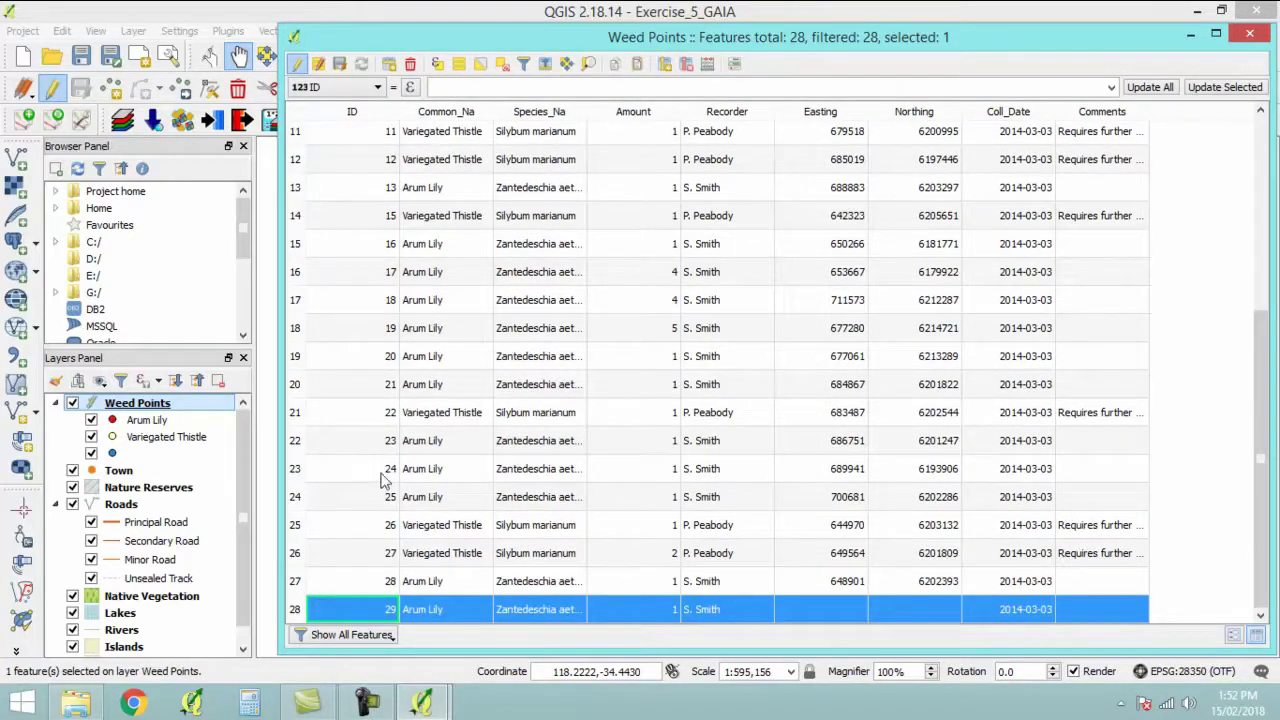
click(708, 66)
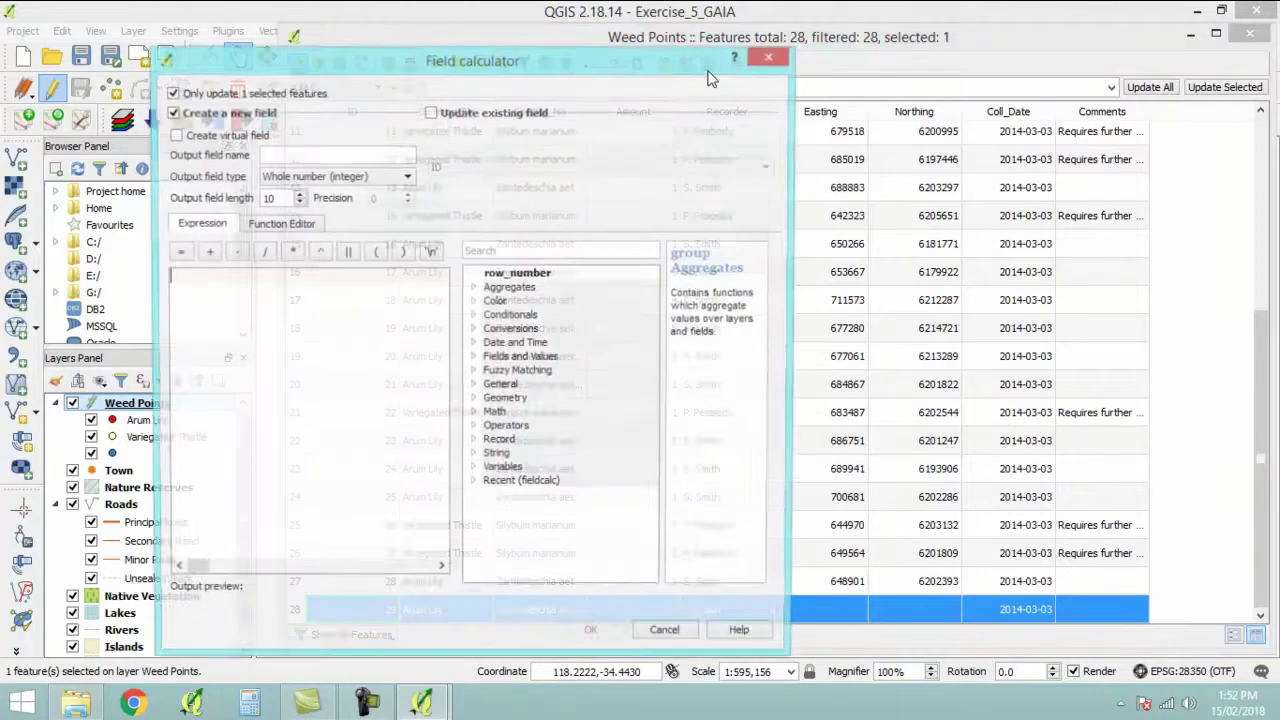
click(493, 114)
click(492, 169)
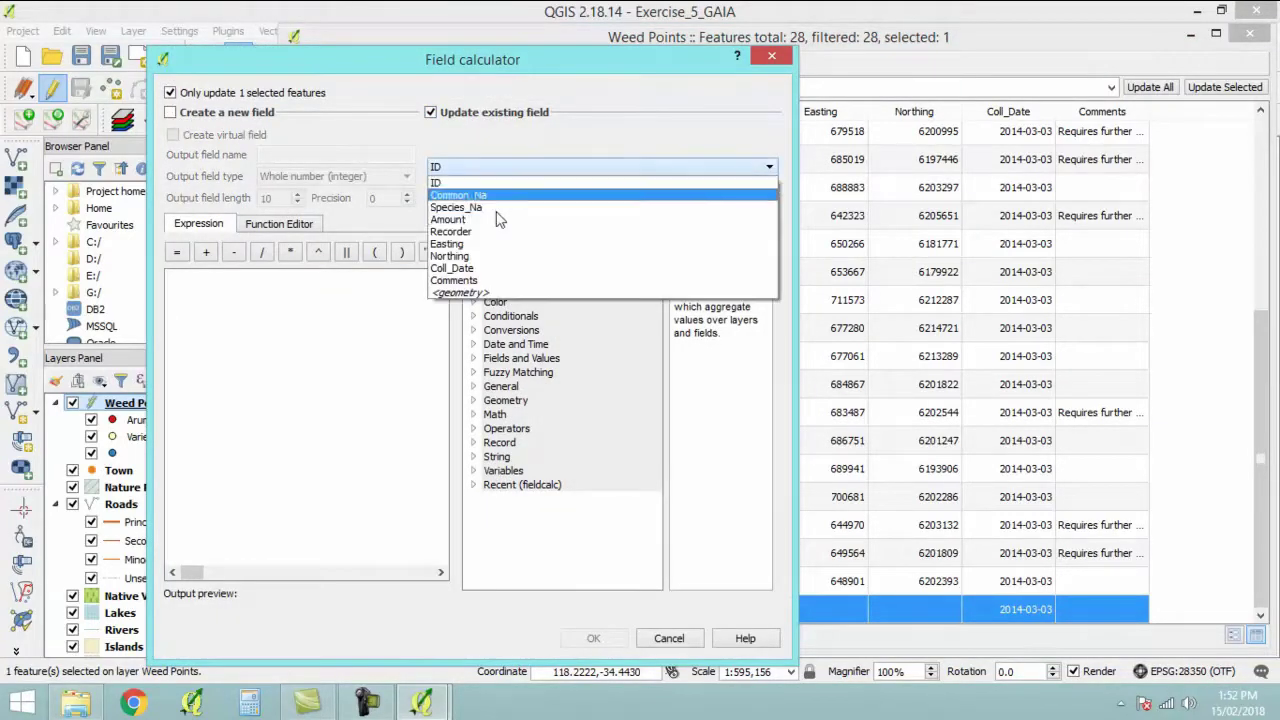
click(495, 243)
click(325, 306)
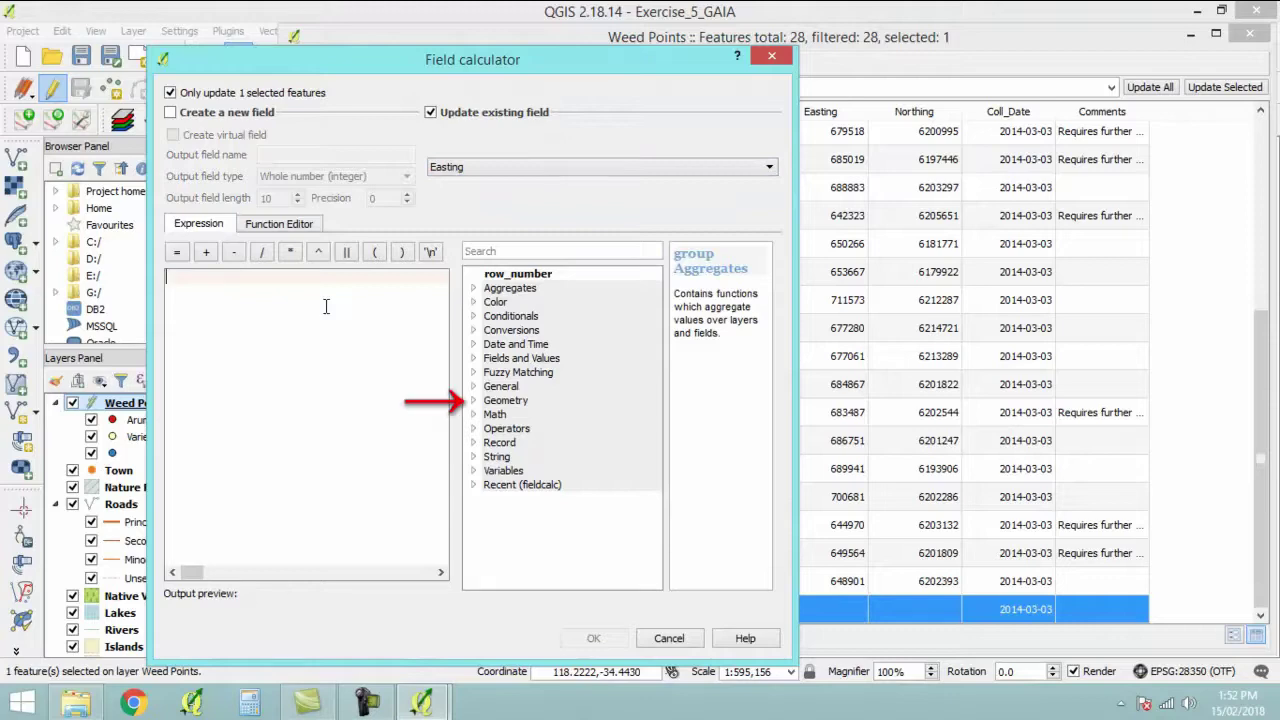
text($x)
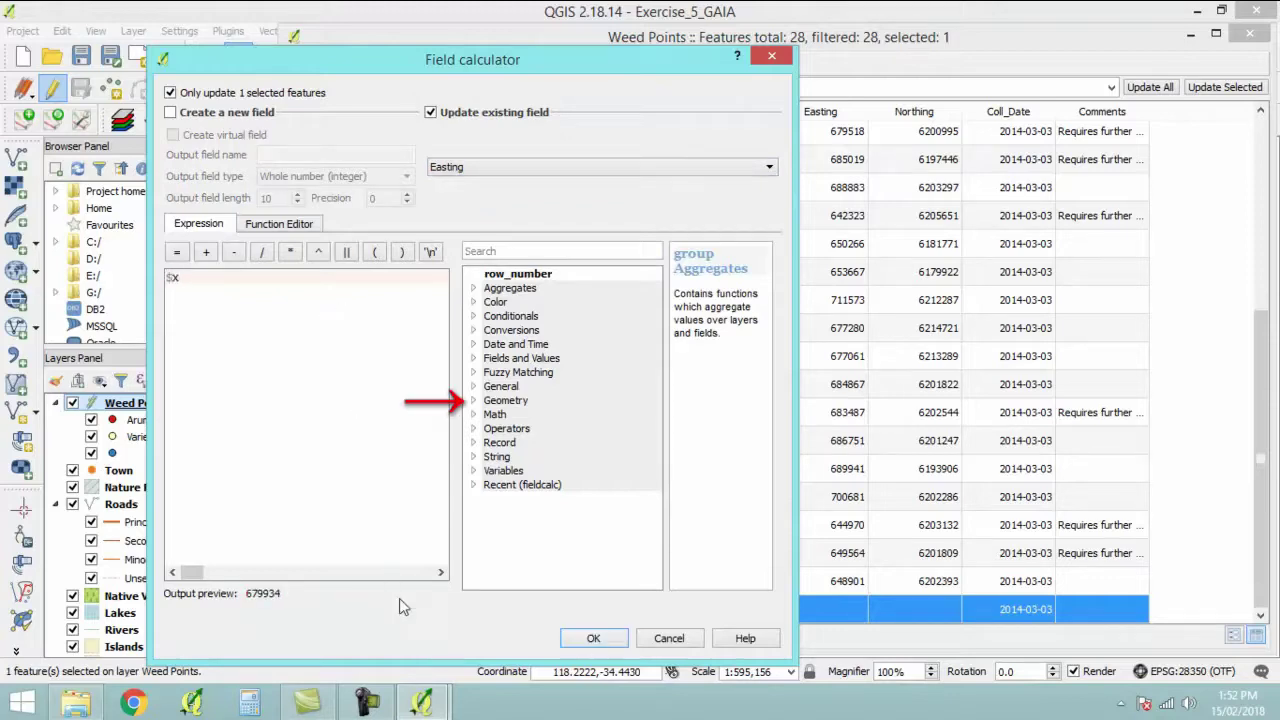
click(594, 638)
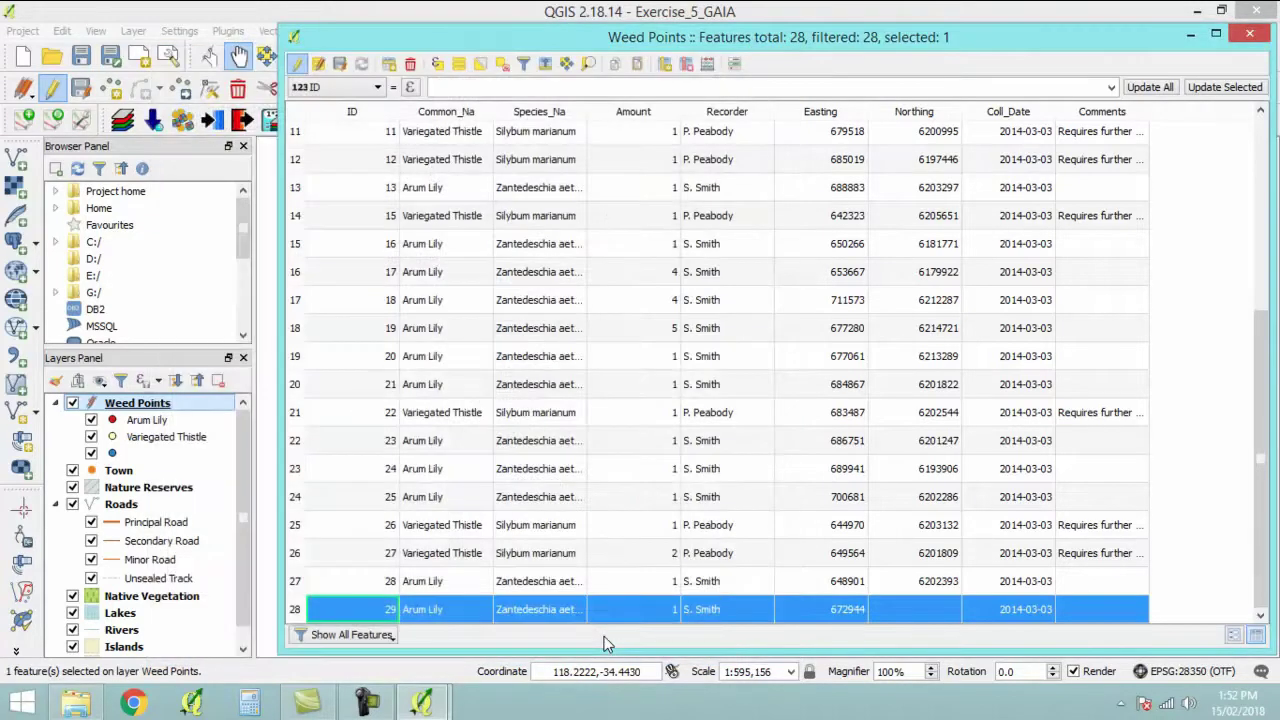
Update the selected record's existing Northing field with the geometry function $y, and save by ending the edit session and closing the table.
click(708, 63)
click(486, 116)
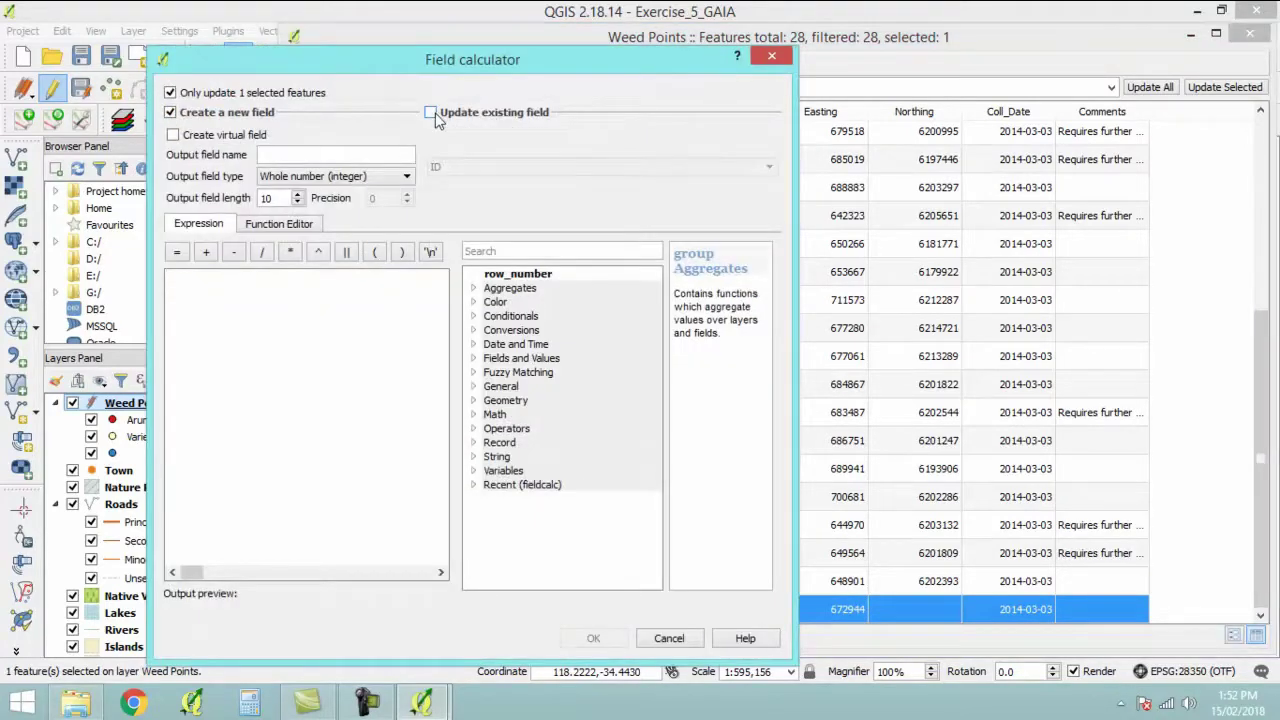
click(472, 166)
click(471, 258)
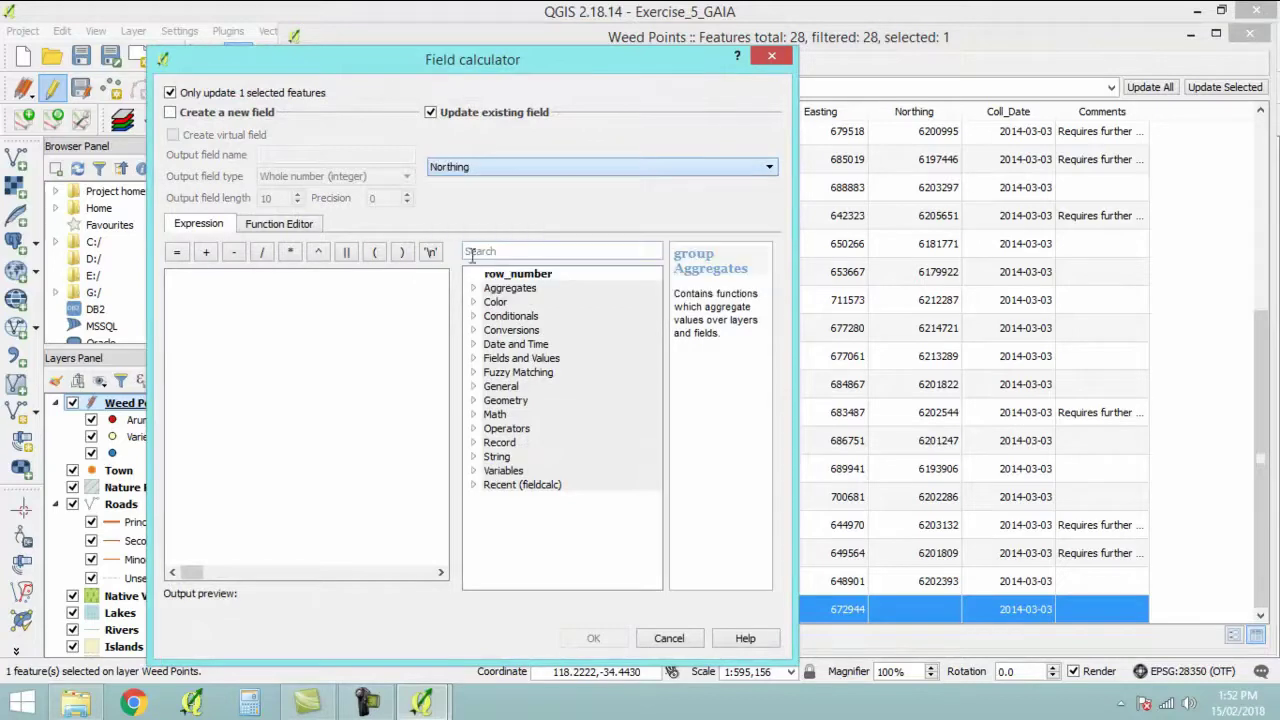
click(476, 401)
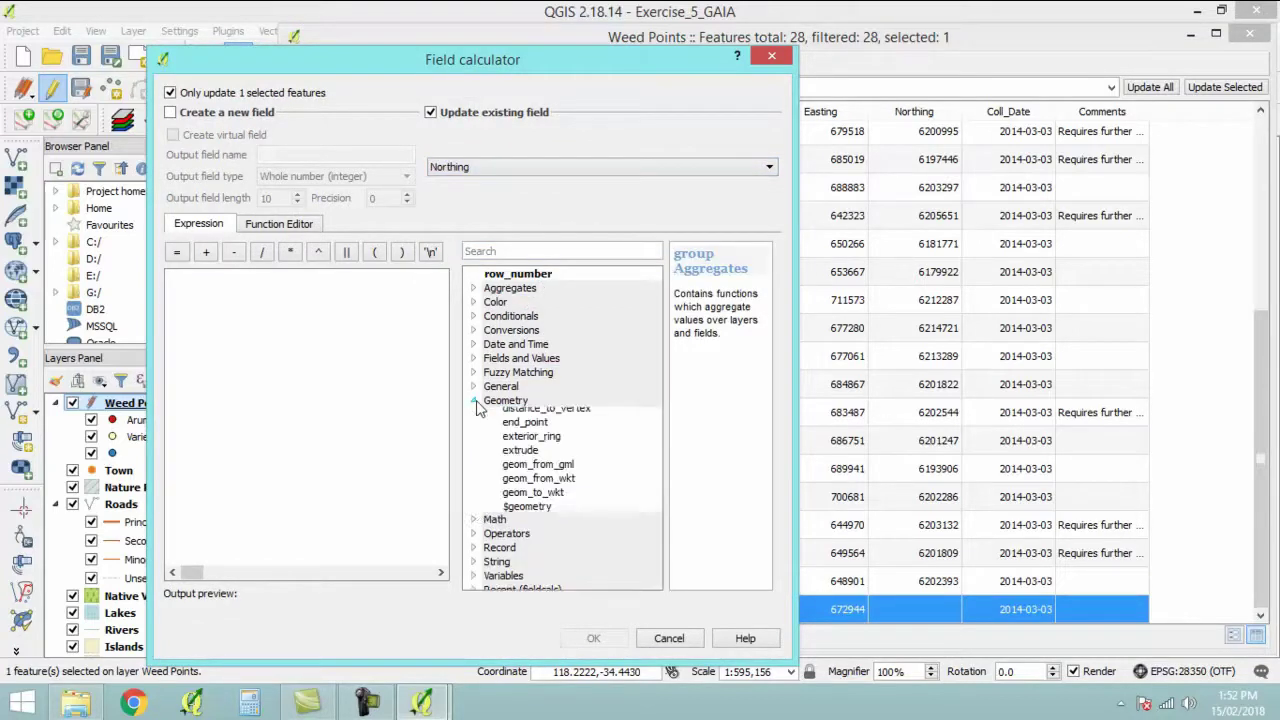
scroll(510, 440, down, 10)
scroll(522, 462, down, 5)
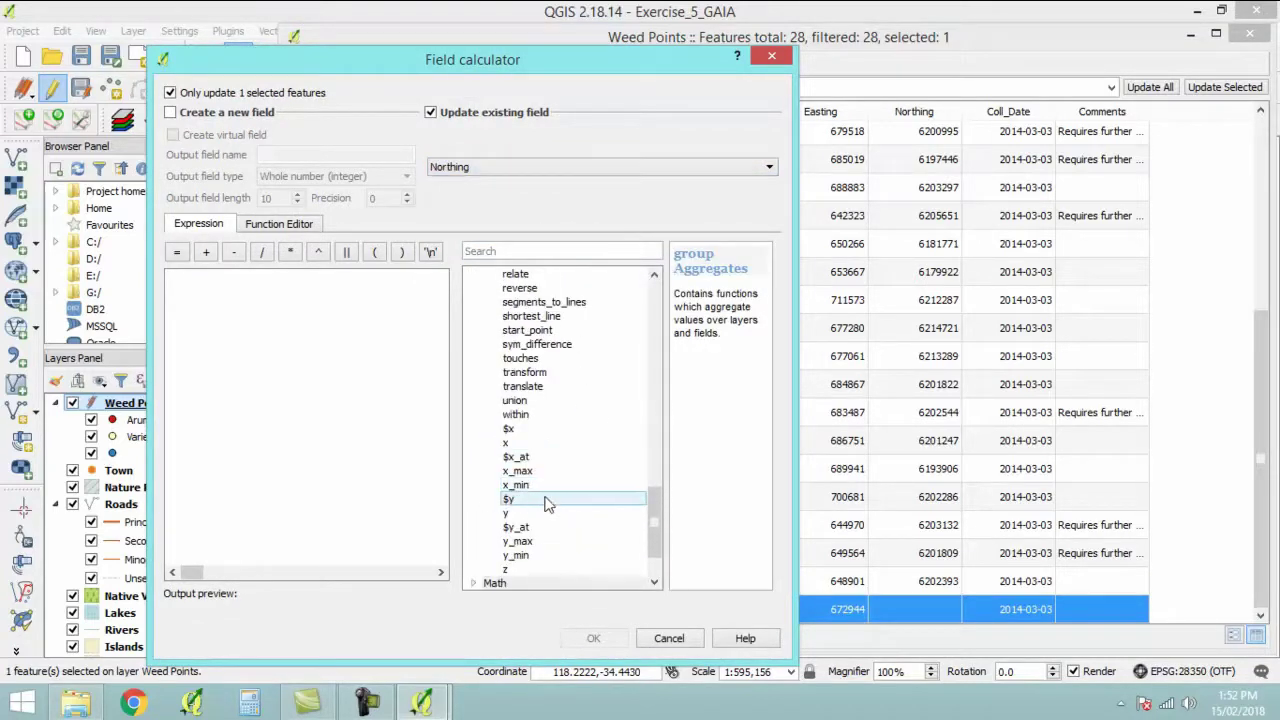
click(547, 500)
double_click(547, 500)
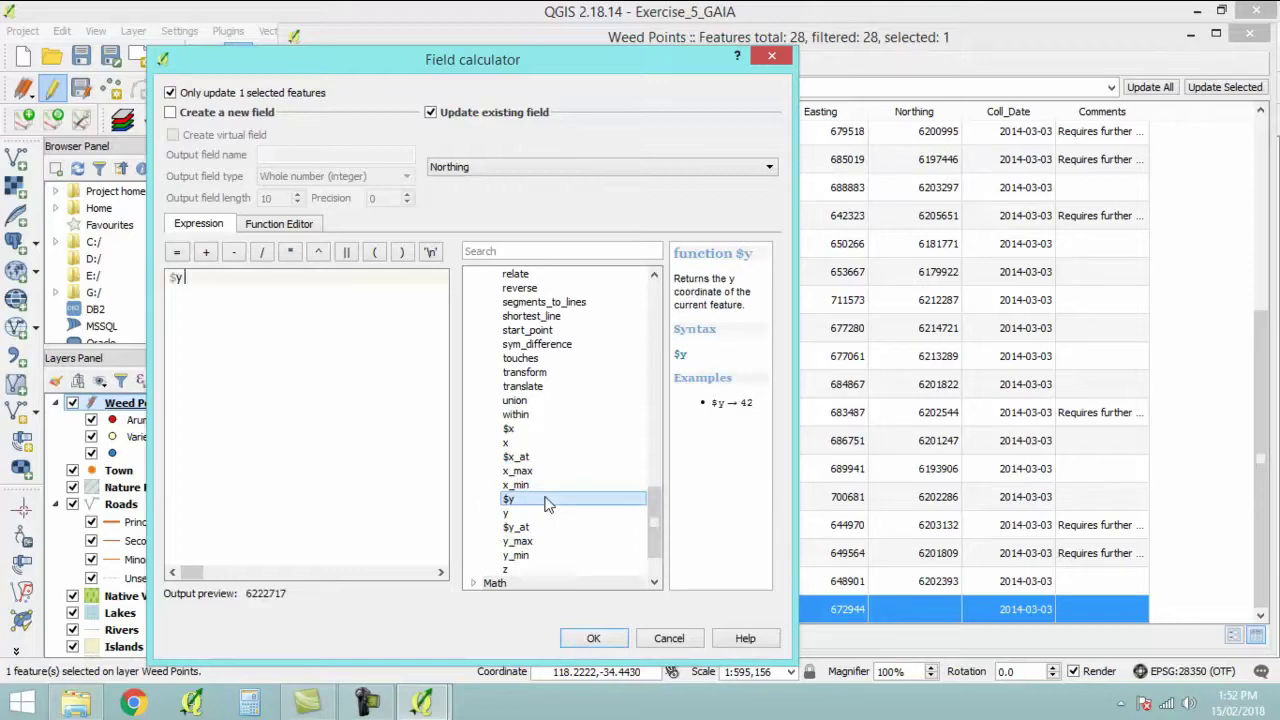
click(613, 636)
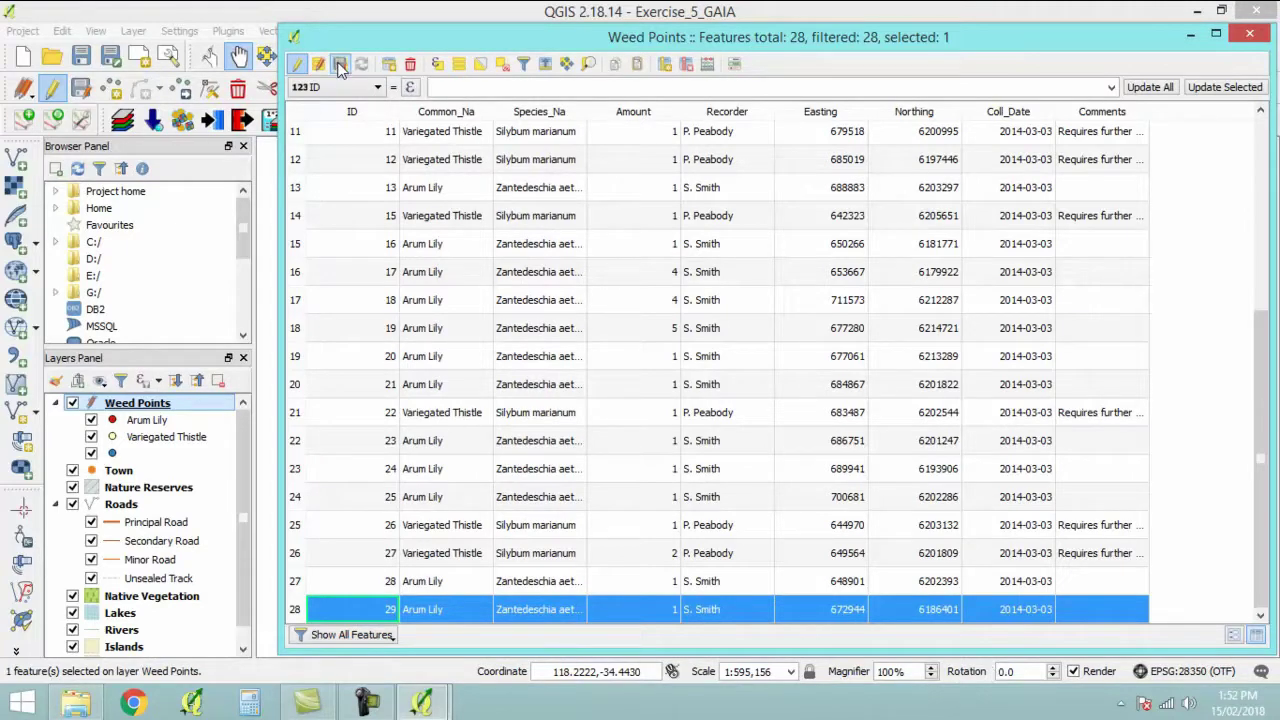
click(296, 65)
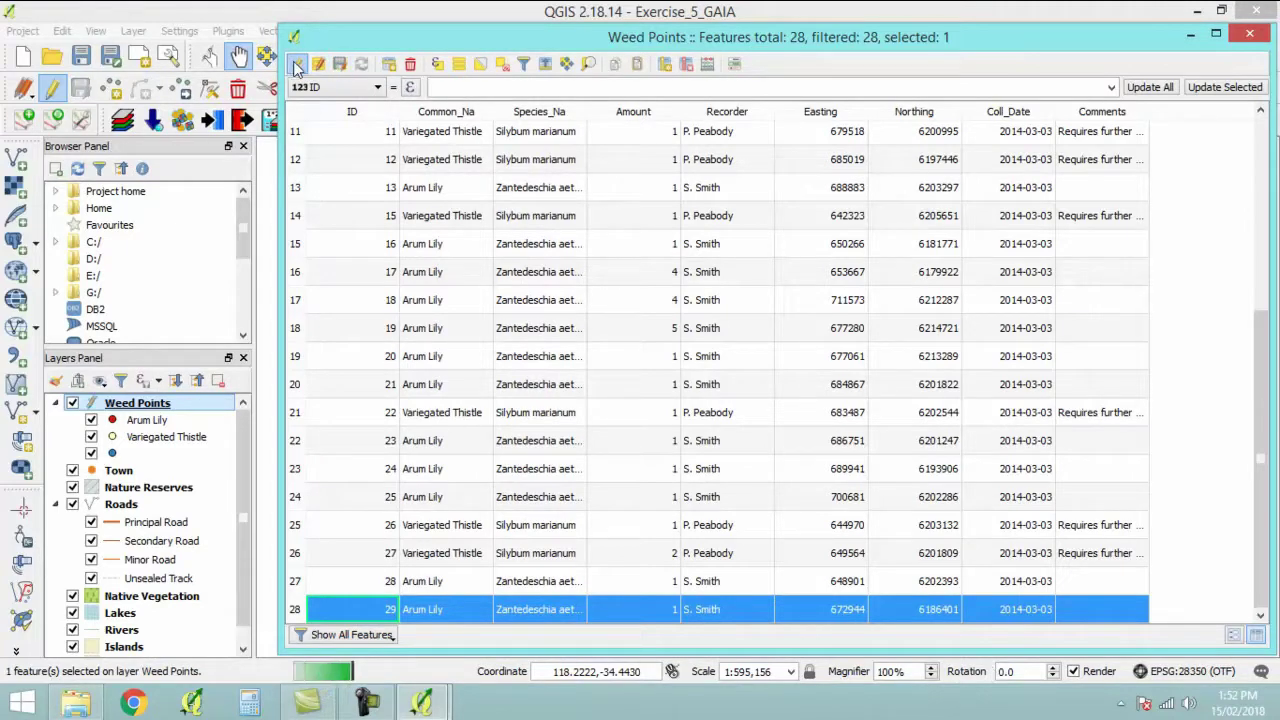
click(1250, 36)
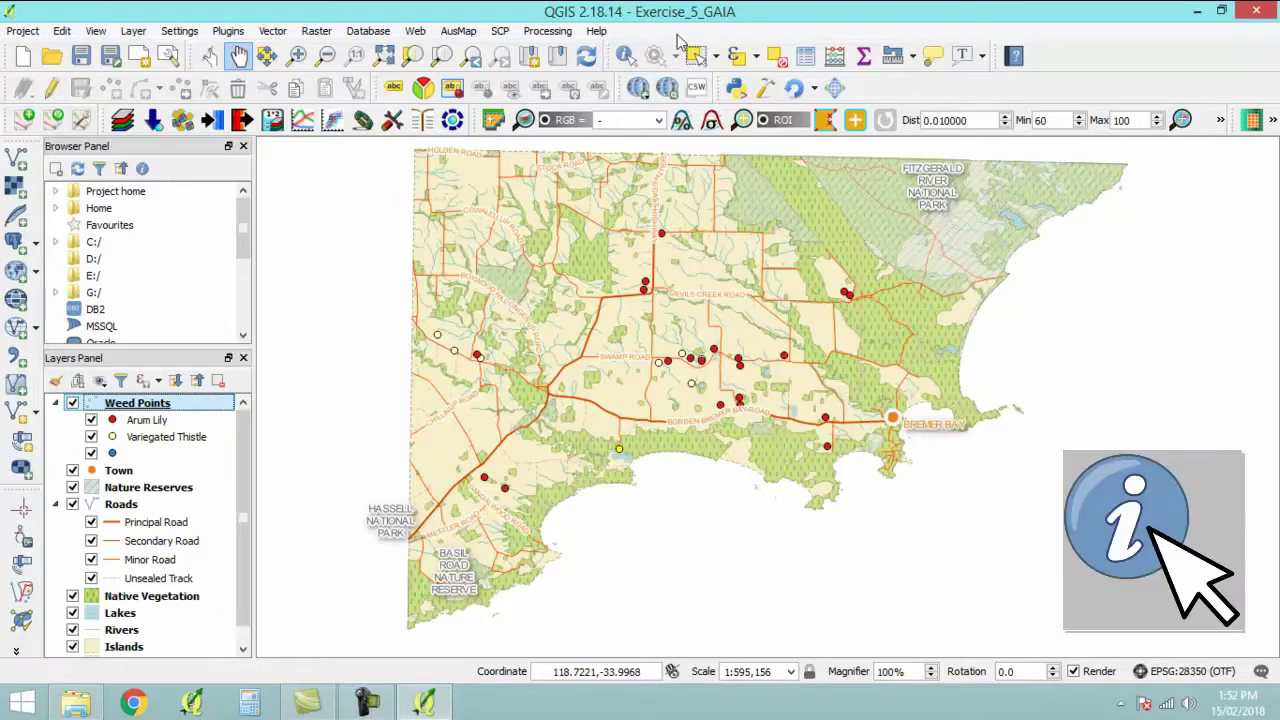
Identify the Variegated Thistle point on Borden Bremer Bay Road near the map's western edge to examine its attributes.
click(626, 55)
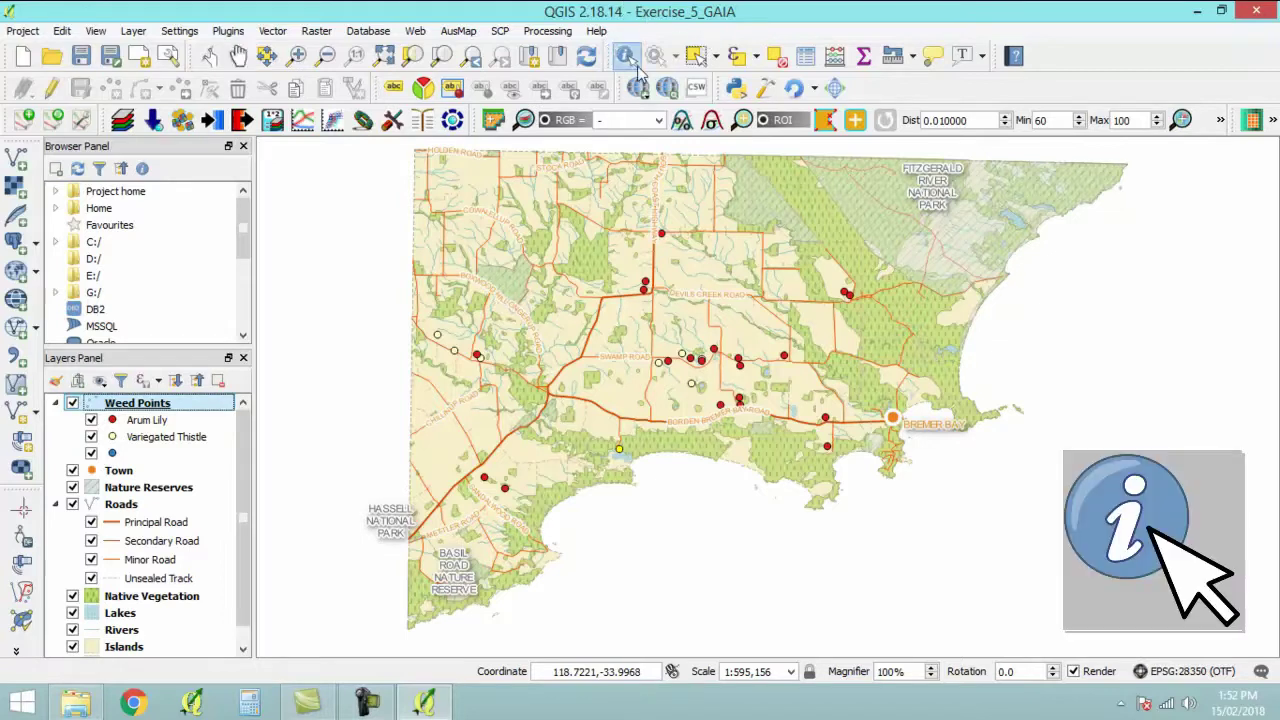
click(455, 355)
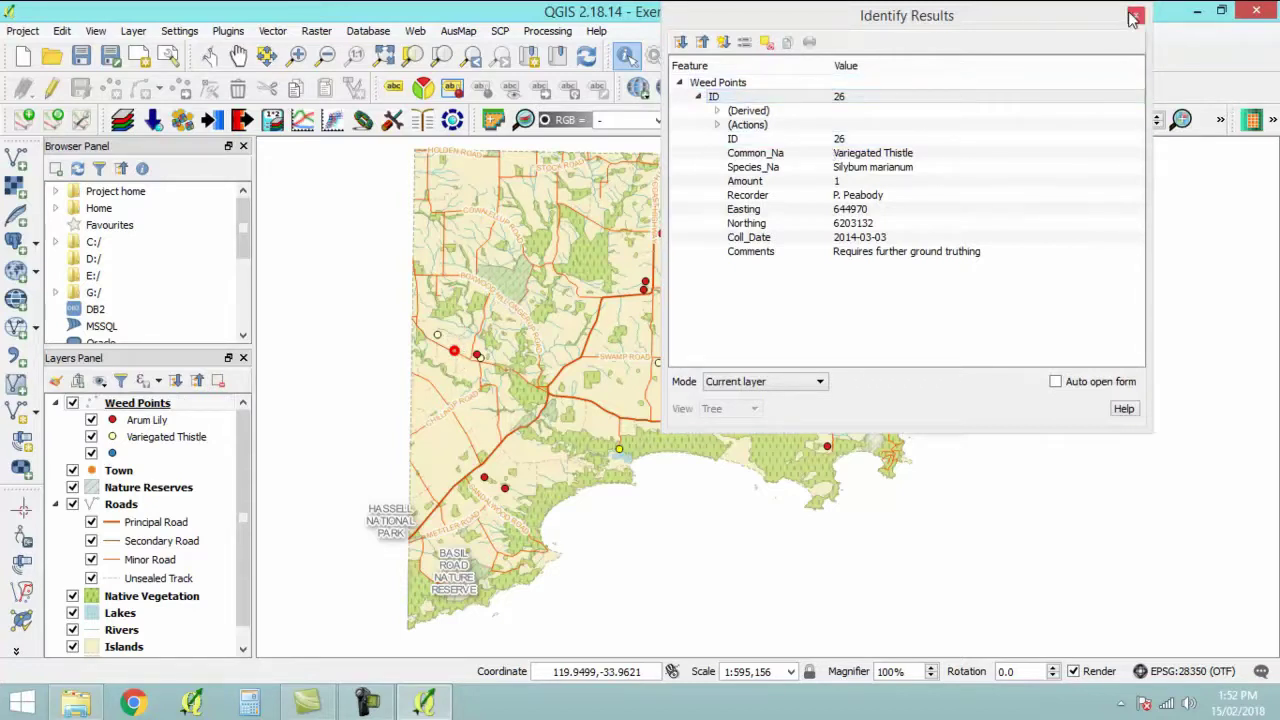
click(1134, 16)
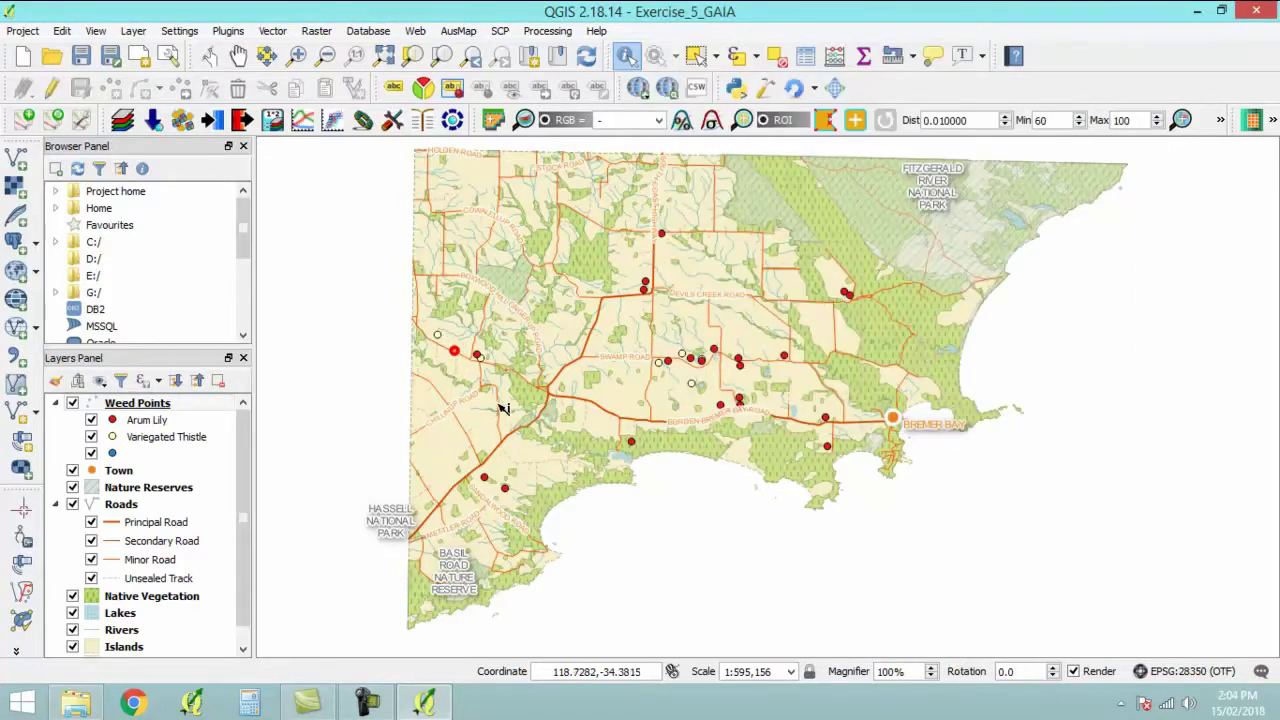
Start editing Weed Points and move the identified Variegated Thistle point off Borden Bremer Bay Road to just north of it.
click(52, 88)
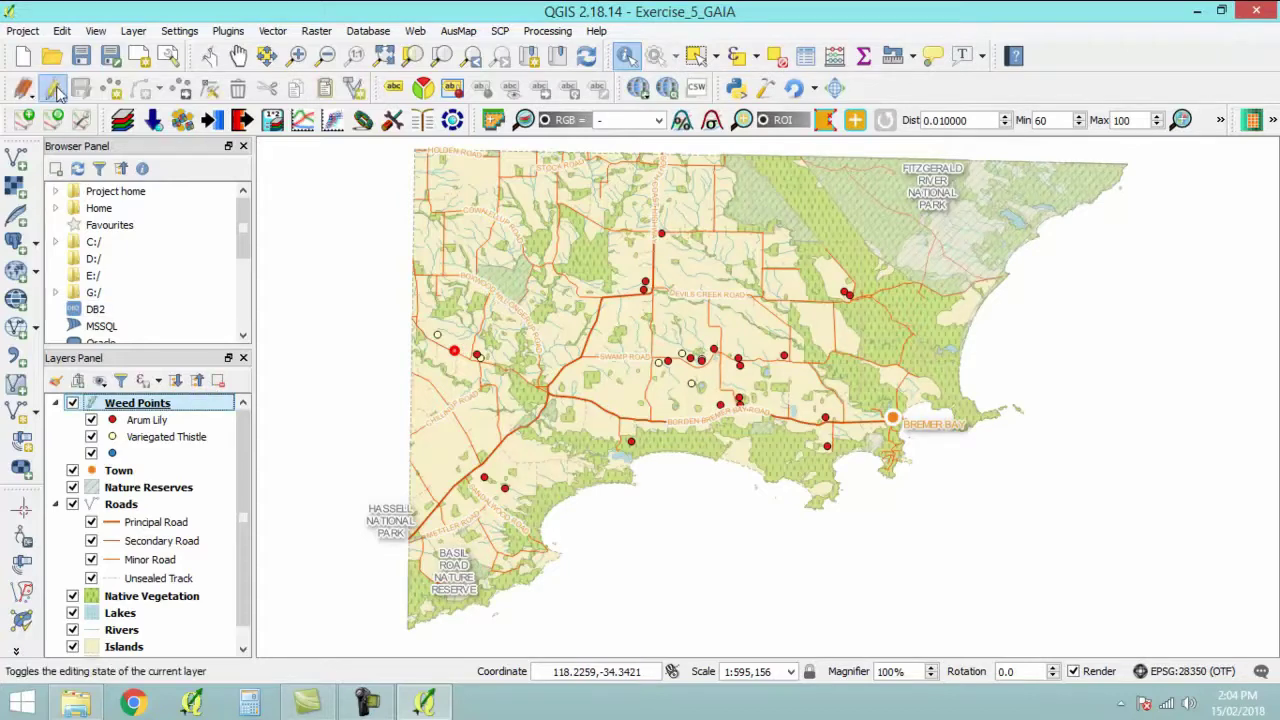
click(298, 56)
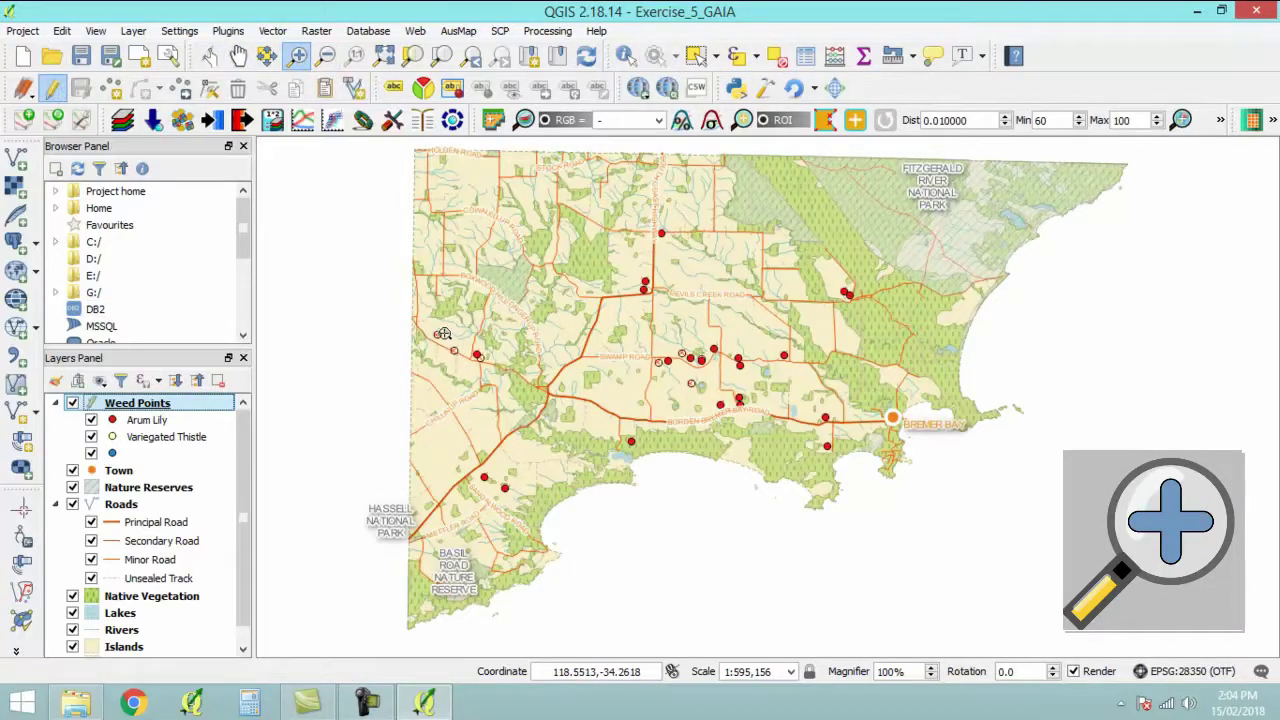
drag(438, 337, 482, 358)
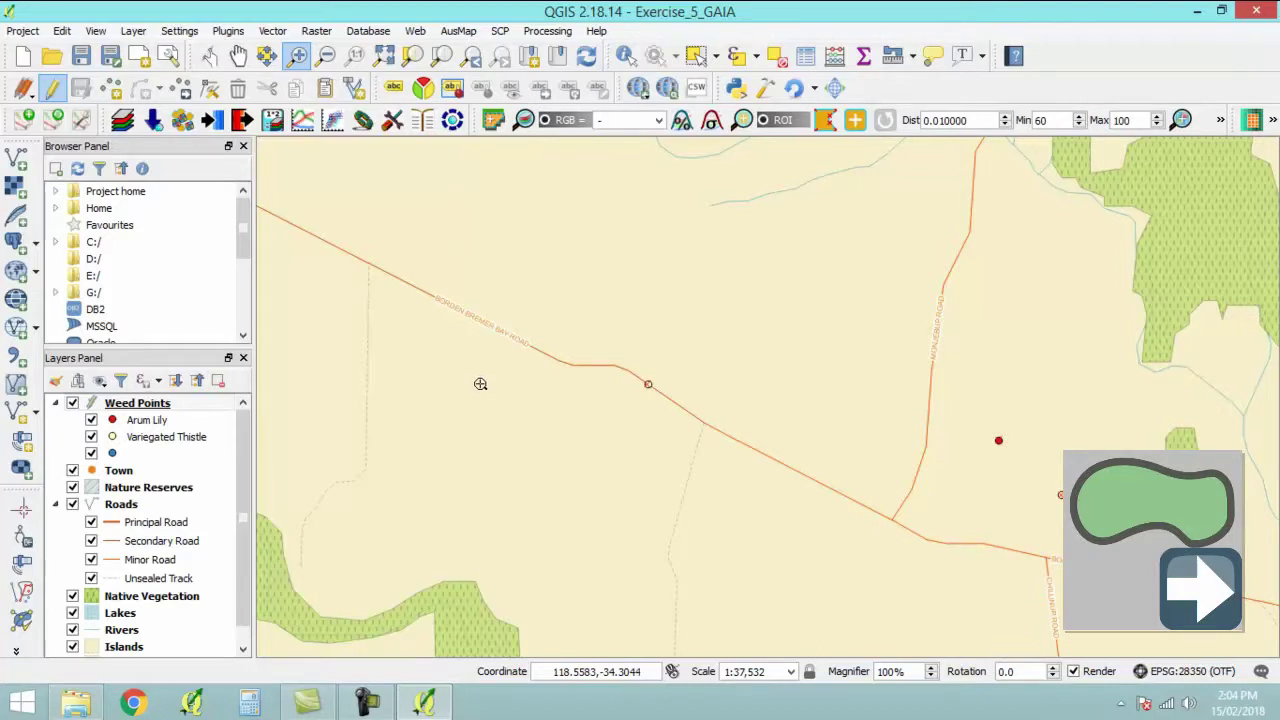
click(186, 89)
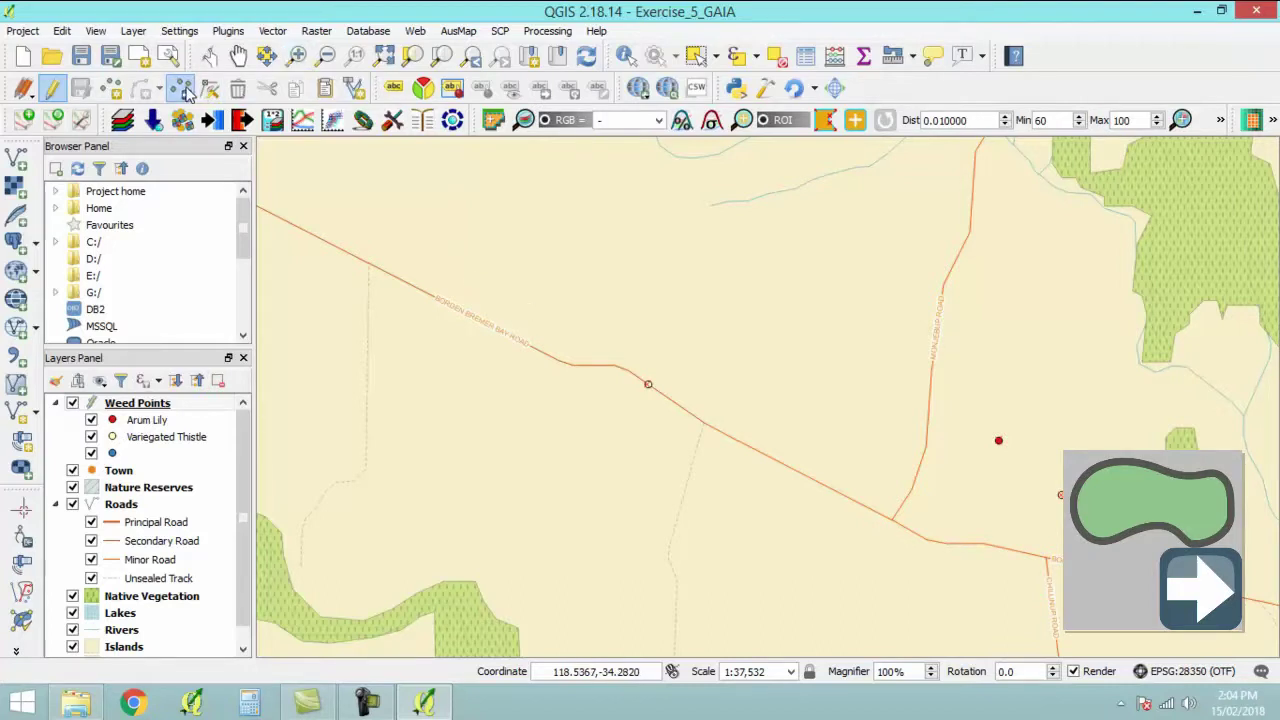
click(659, 360)
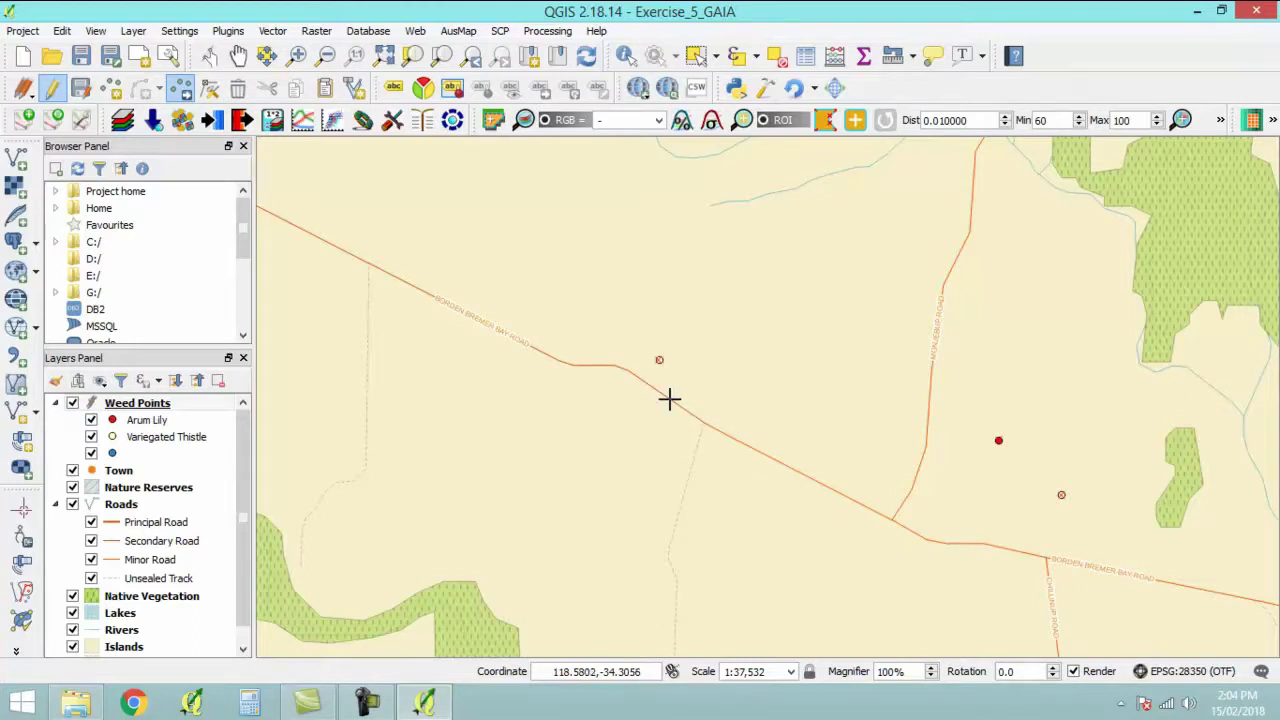
Save the moved point, end the Weed Points edit session and return the map to its full extent.
click(82, 89)
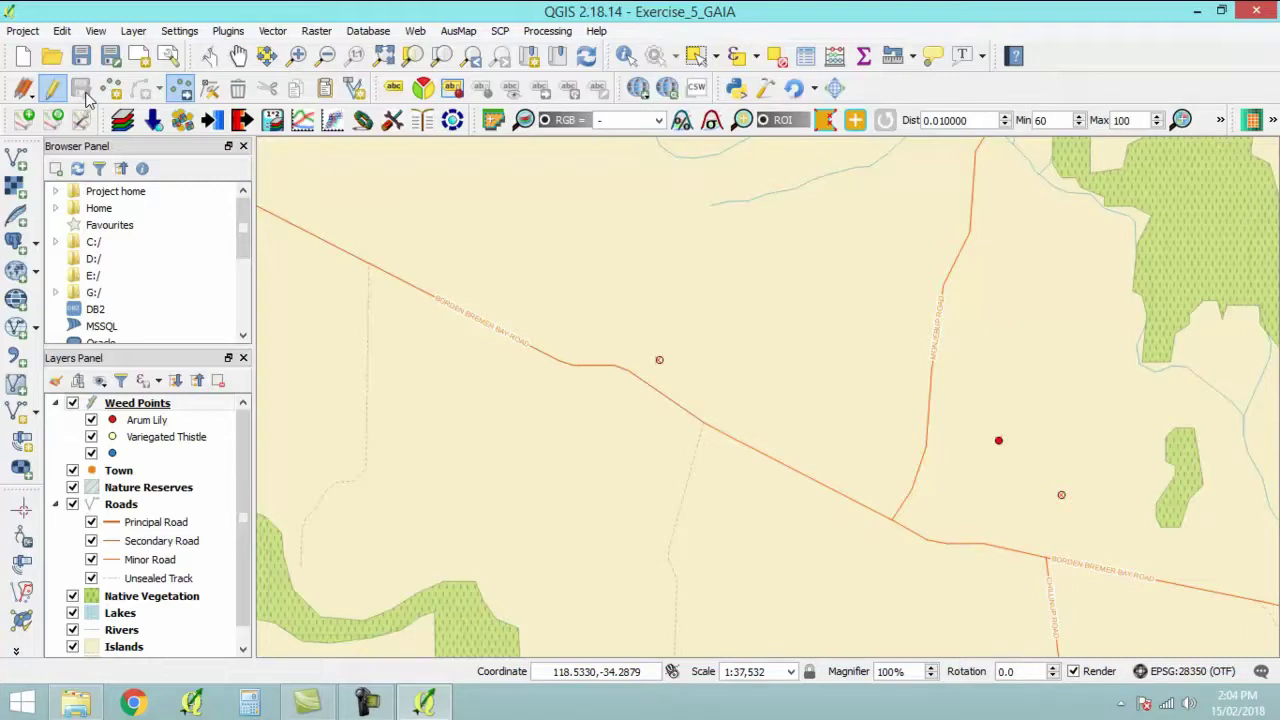
click(60, 97)
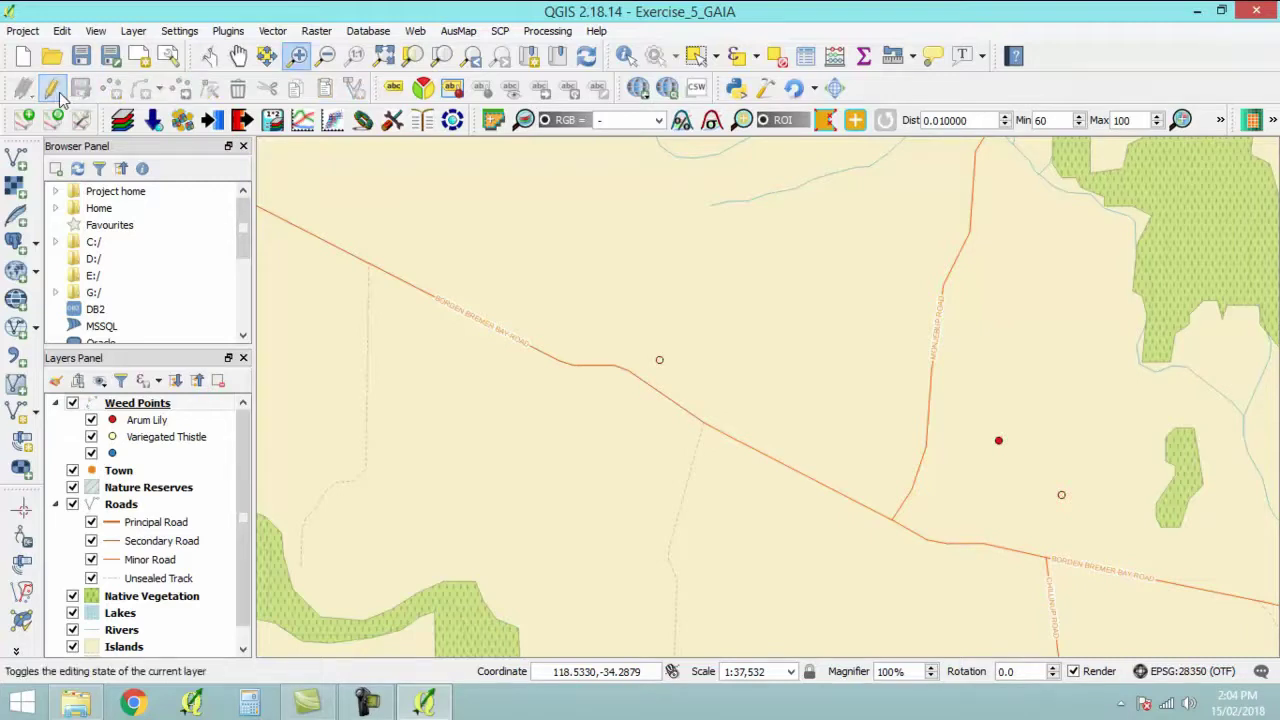
click(384, 55)
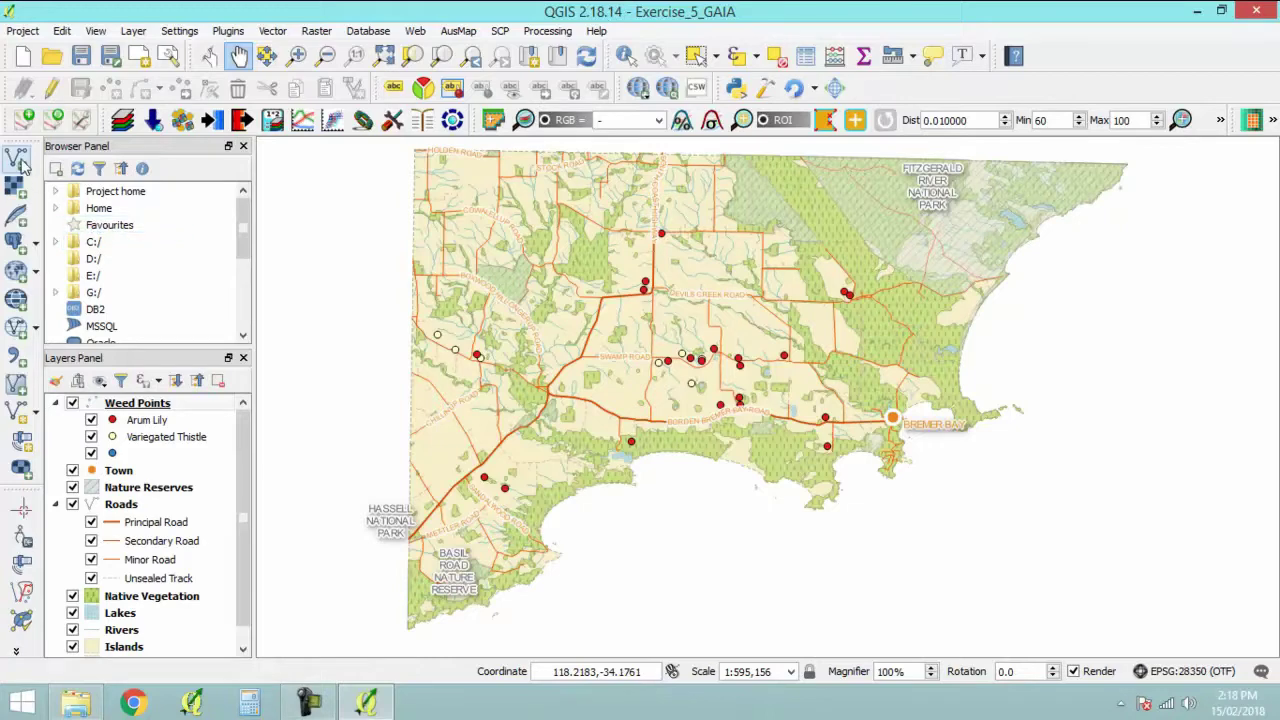
Start adding a vector layer from a file and browse to the 03_GPS folder within 01_Training_Data.
click(18, 160)
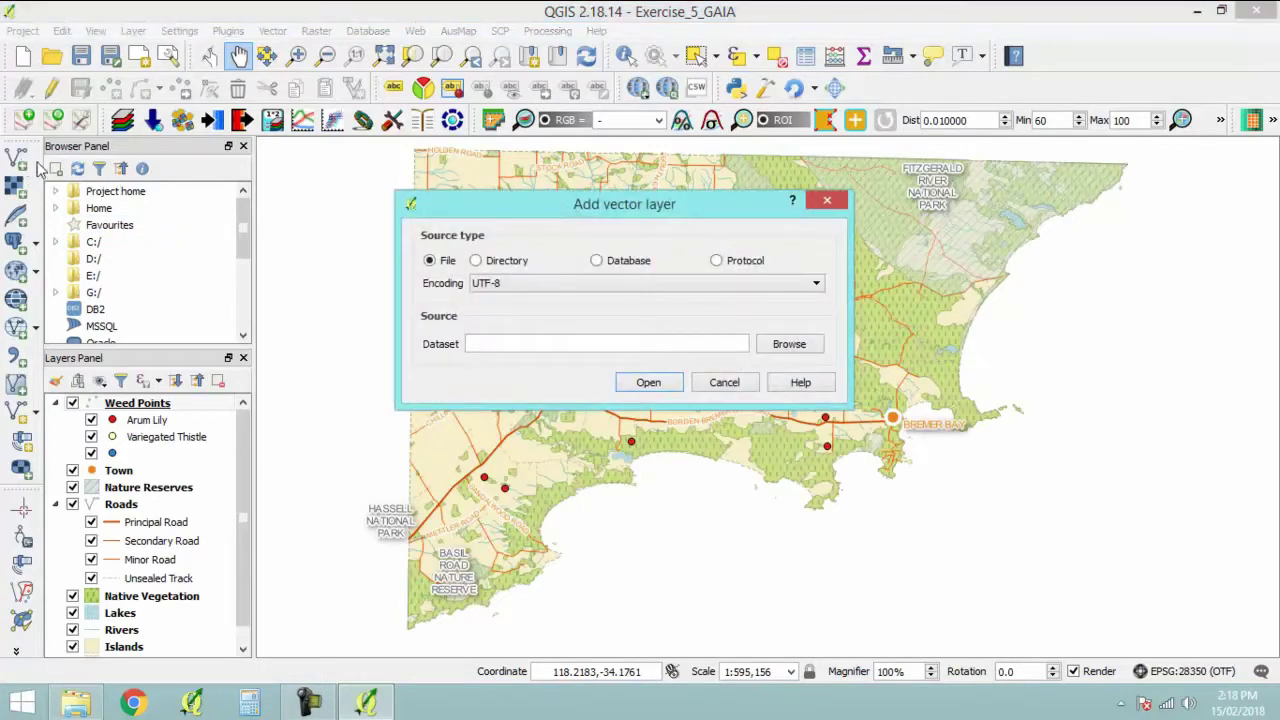
click(802, 347)
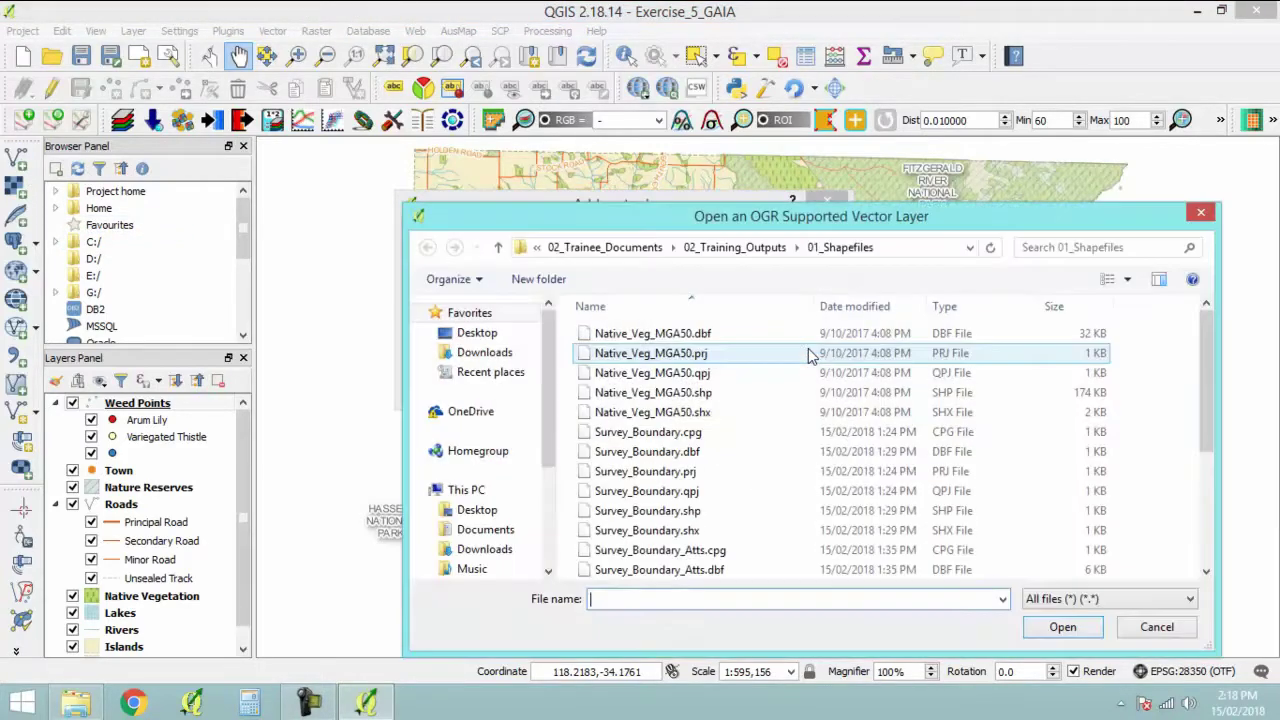
click(666, 250)
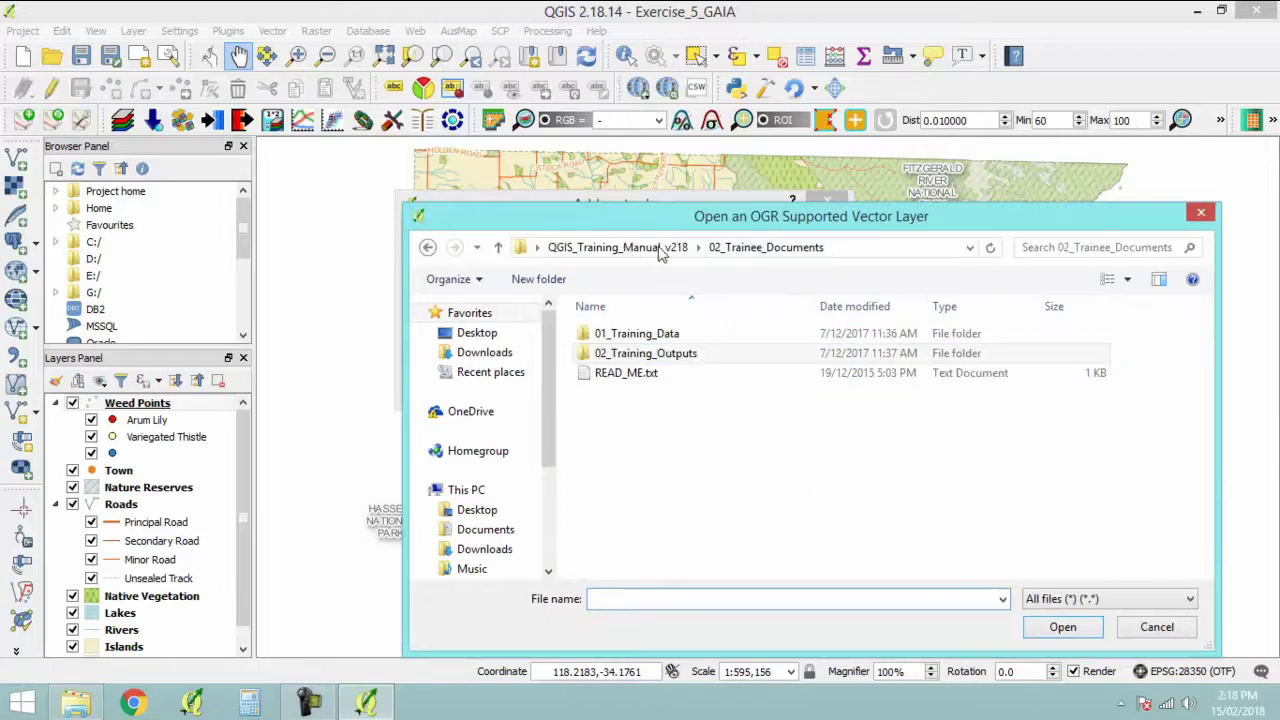
double_click(676, 335)
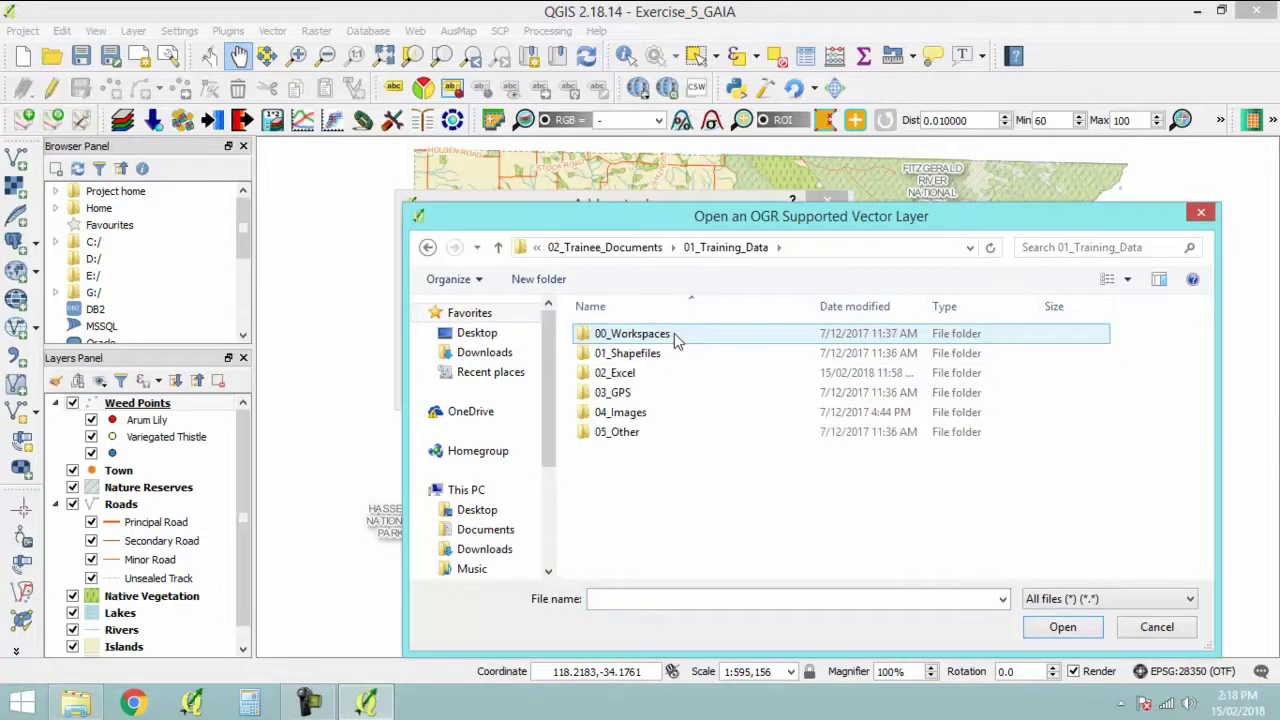
double_click(656, 396)
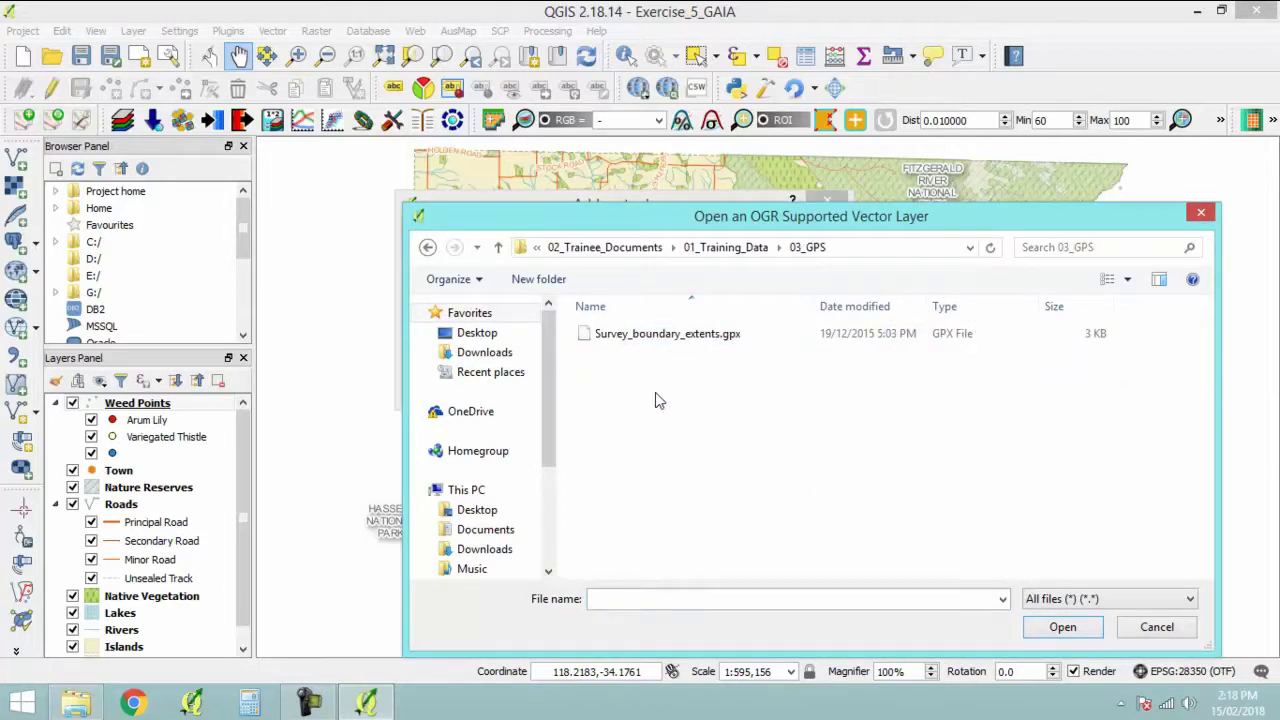
Filter the files to GPS eXchange Format, open Survey_boundary_extents.gpx and add only its waypoints layer to the map.
click(1066, 597)
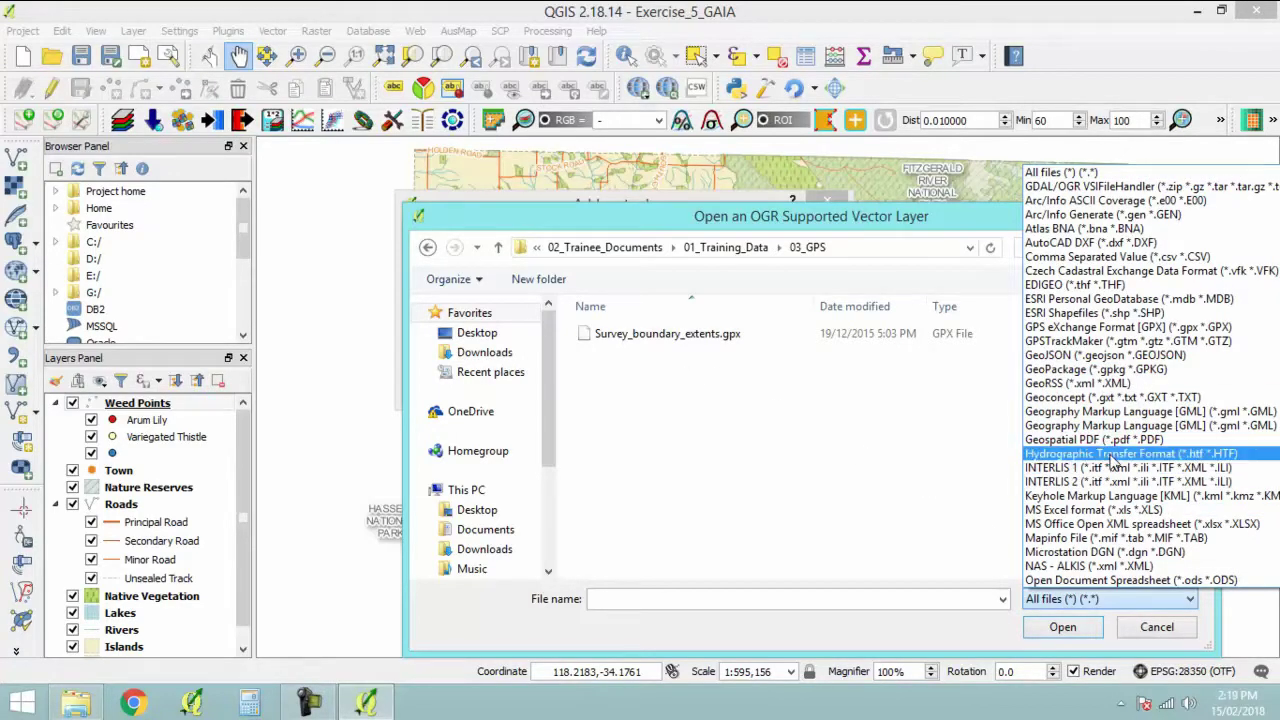
click(1121, 330)
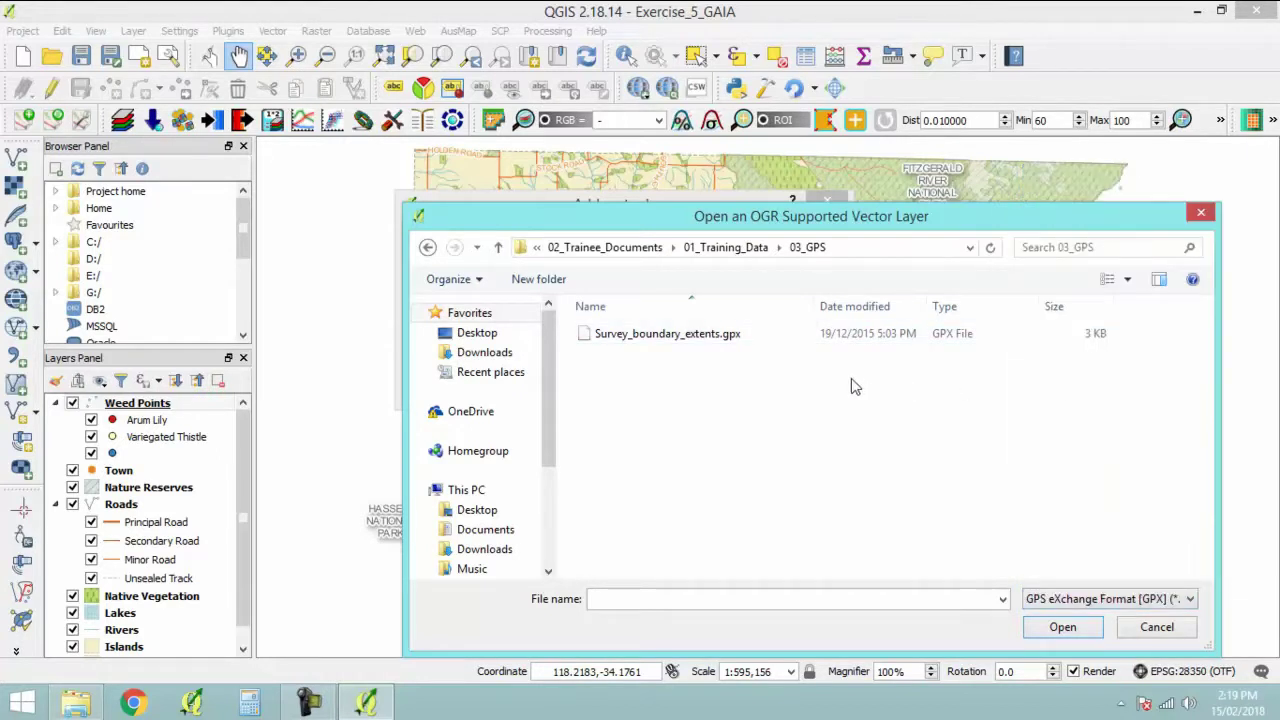
click(737, 341)
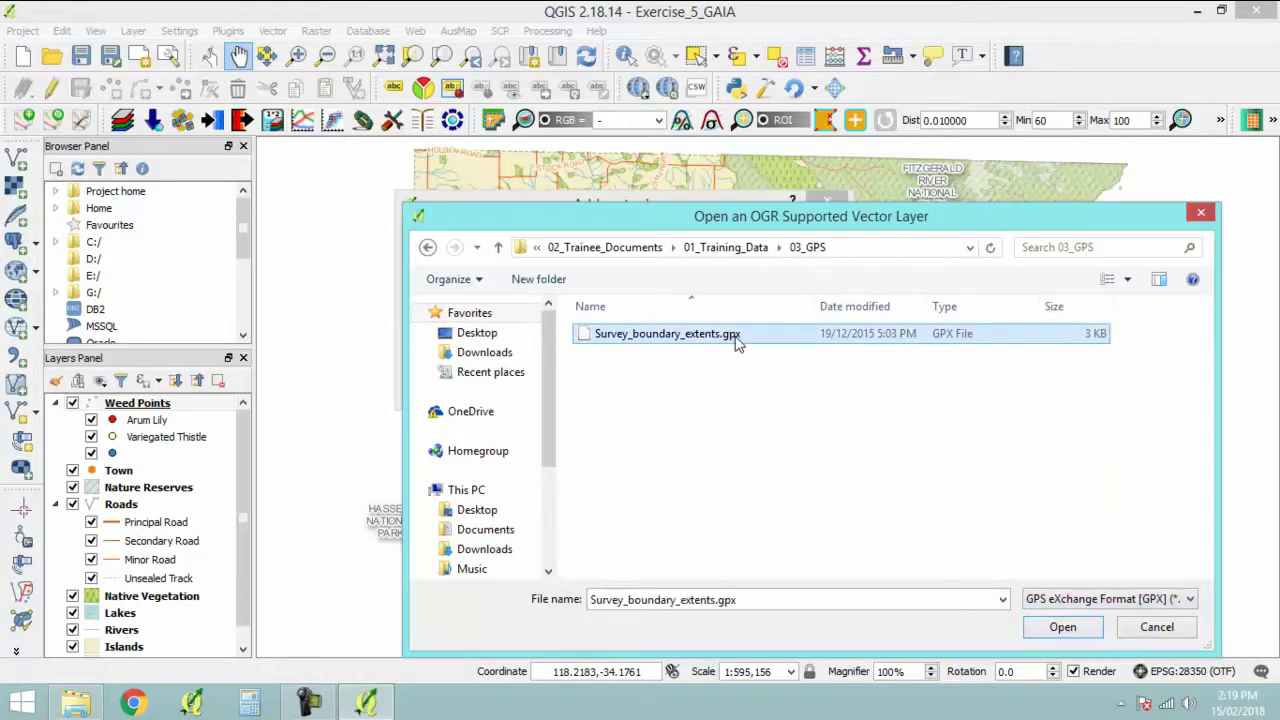
click(1062, 626)
click(652, 386)
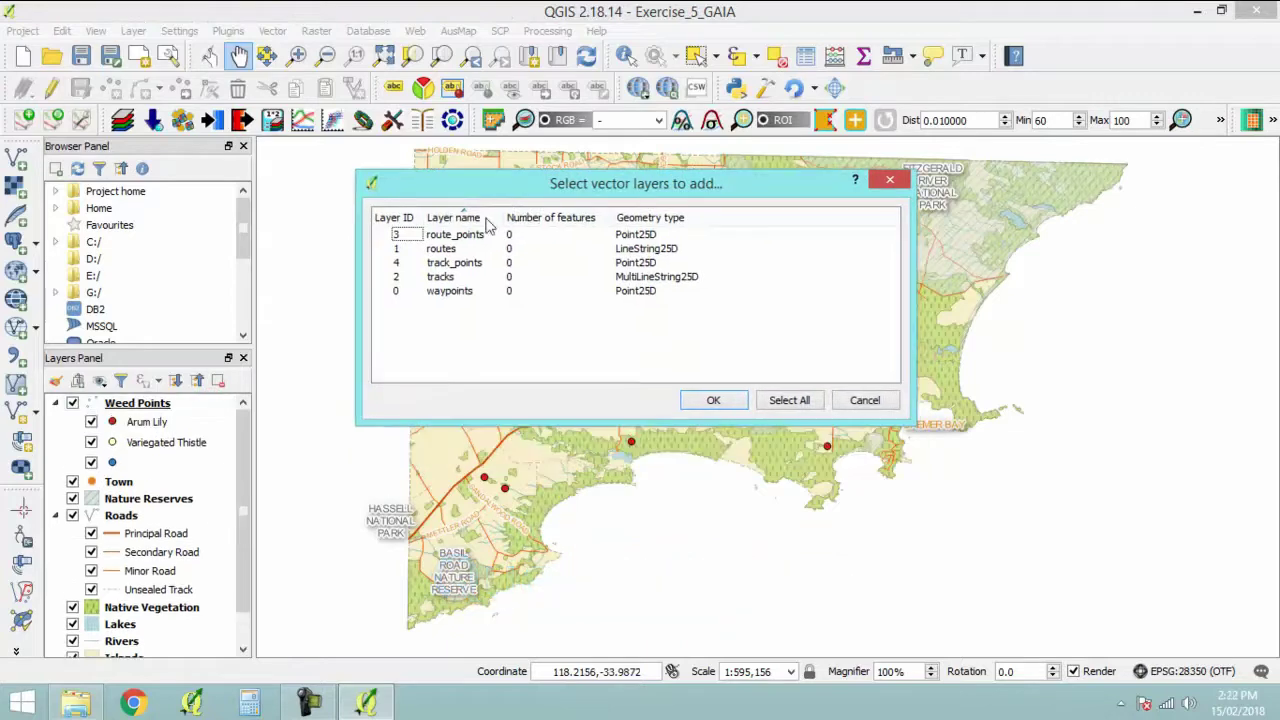
click(455, 296)
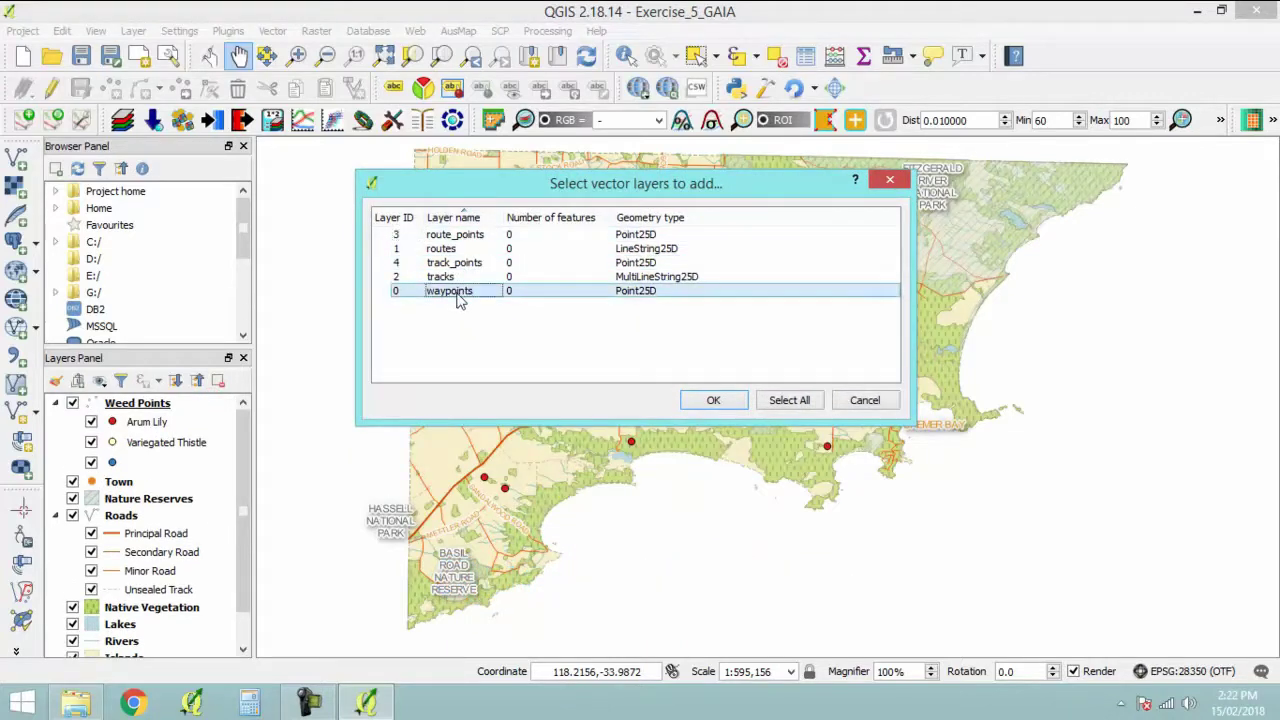
click(713, 402)
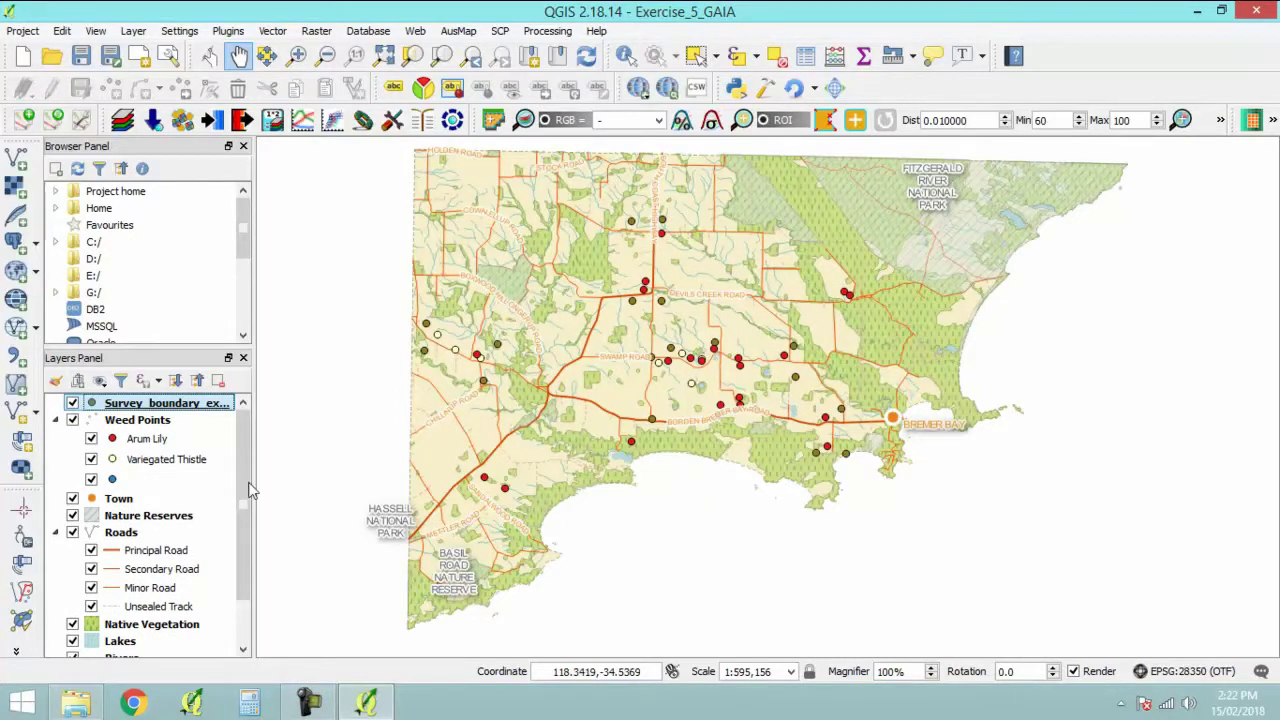
Hide the Weed Points, Town, Nature Reserves, Roads, Native Vegetation, Lakes, Rivers and Islands layers, keeping the survey boundary waypoints and Mainland visible.
click(72, 420)
click(72, 498)
click(72, 515)
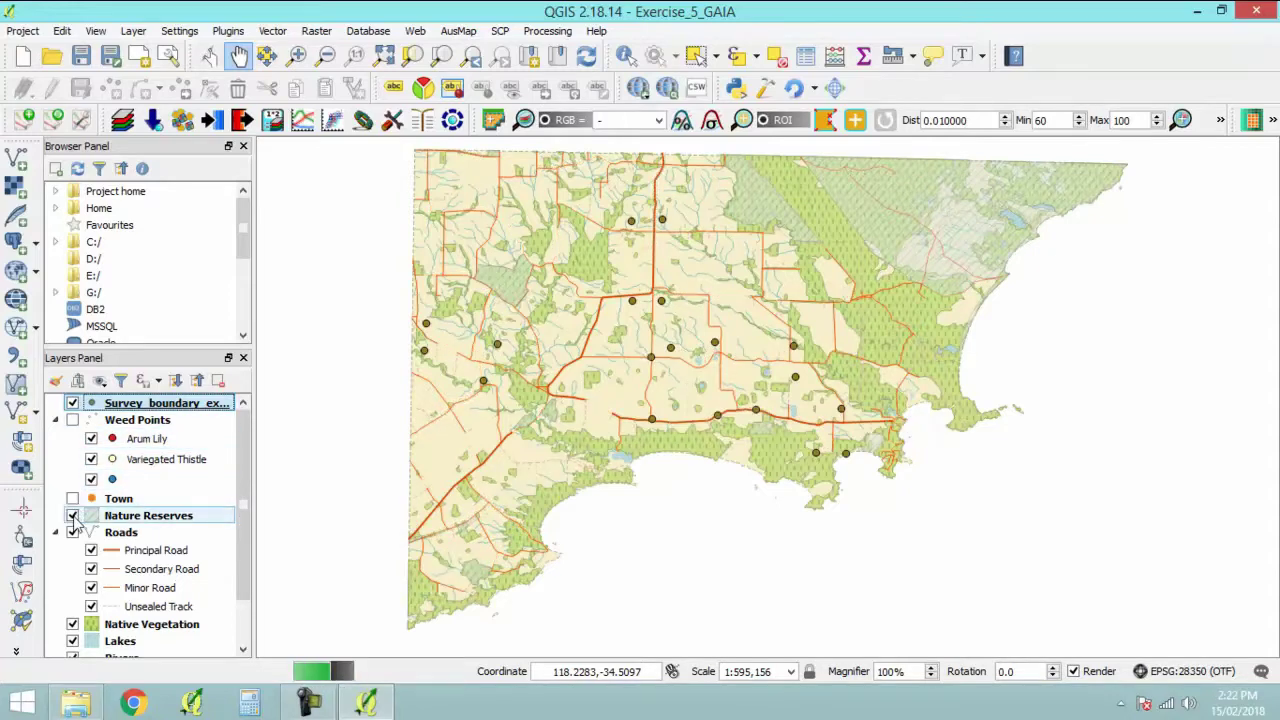
click(72, 532)
click(72, 622)
scroll(82, 608, down, 1)
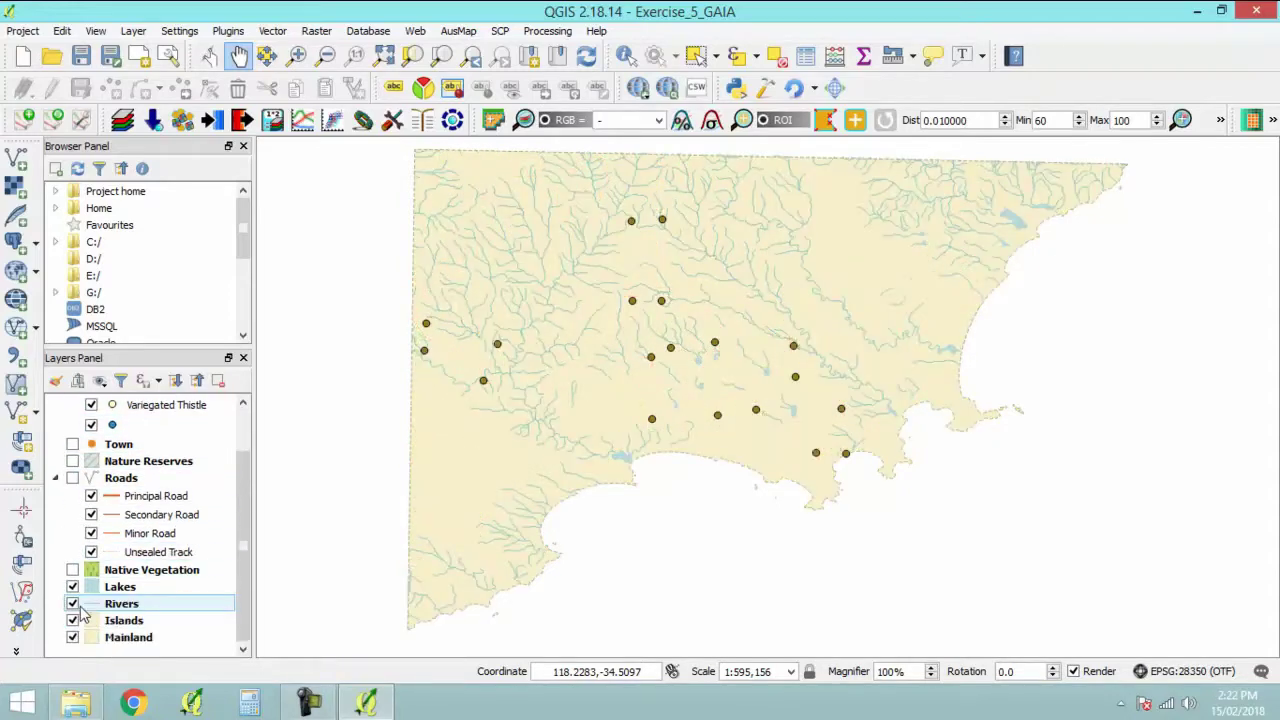
scroll(249, 506, up, 3)
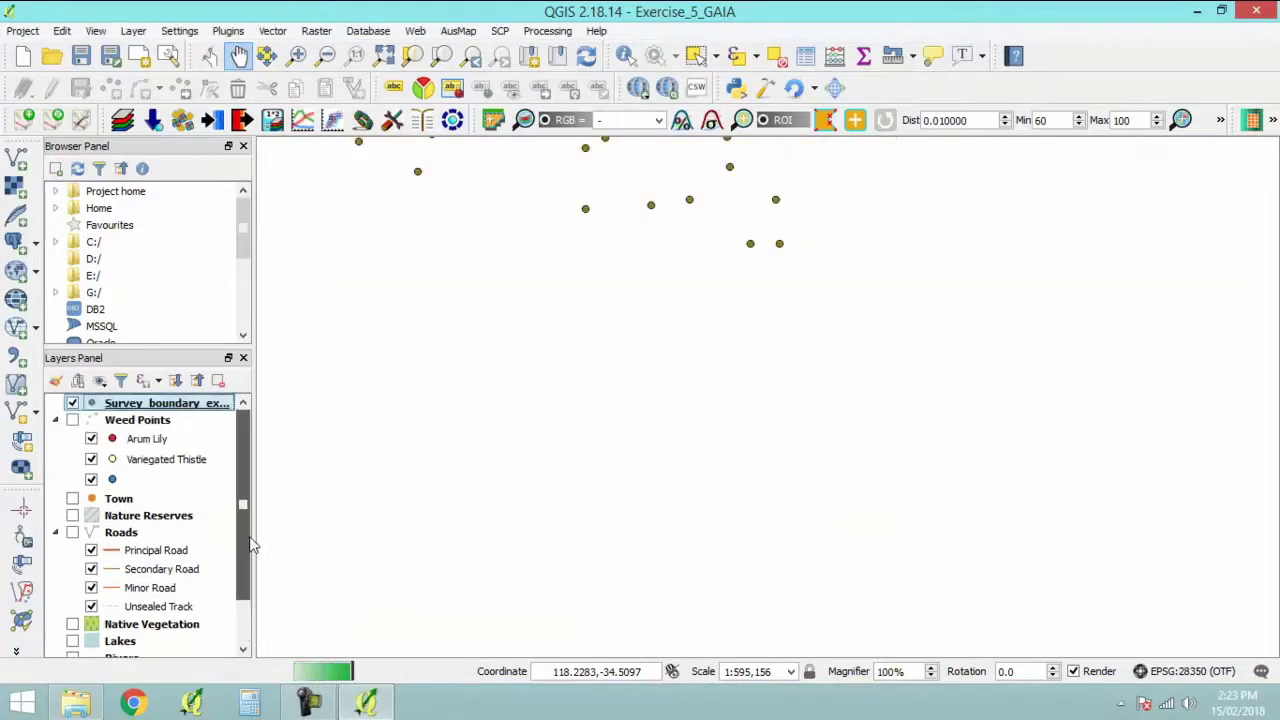
Collapse the Weed Points and Roads legend entries and save the project.
click(56, 420)
click(56, 470)
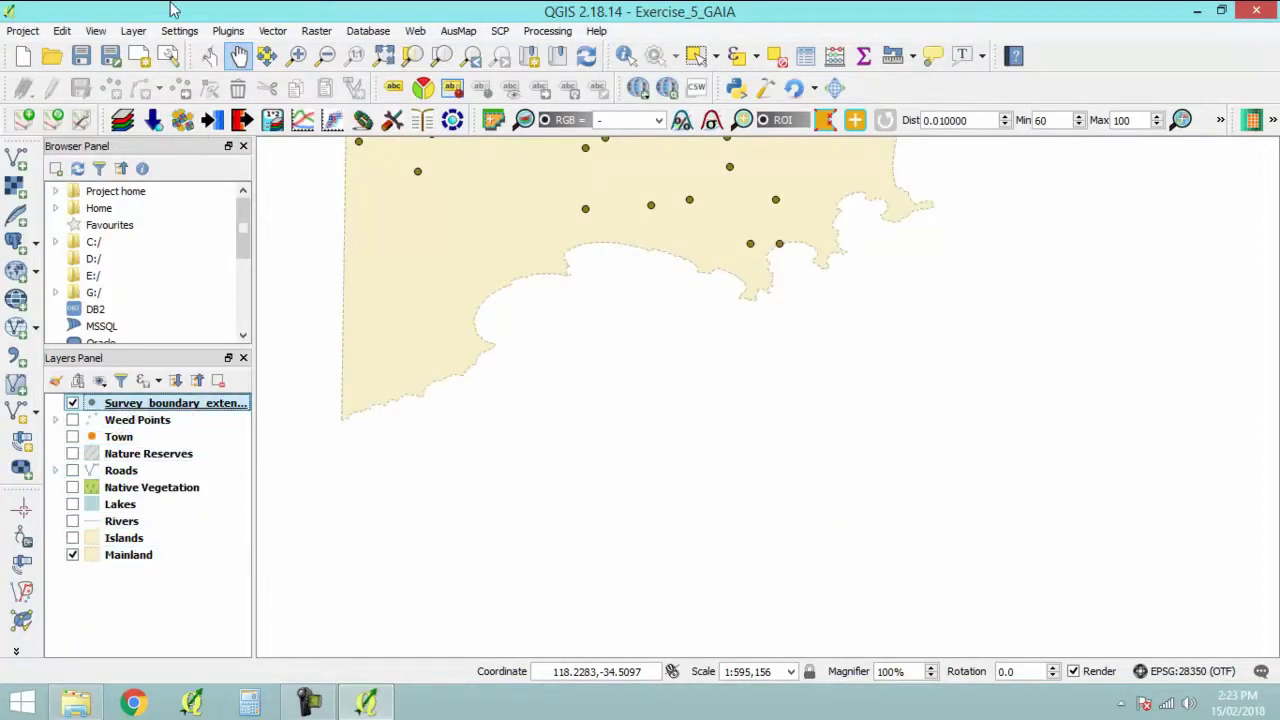
click(84, 58)
Start a new polygon shapefile layer using the project CRS, EPSG:28350 - GDA94 / MGA zone 50.
click(19, 413)
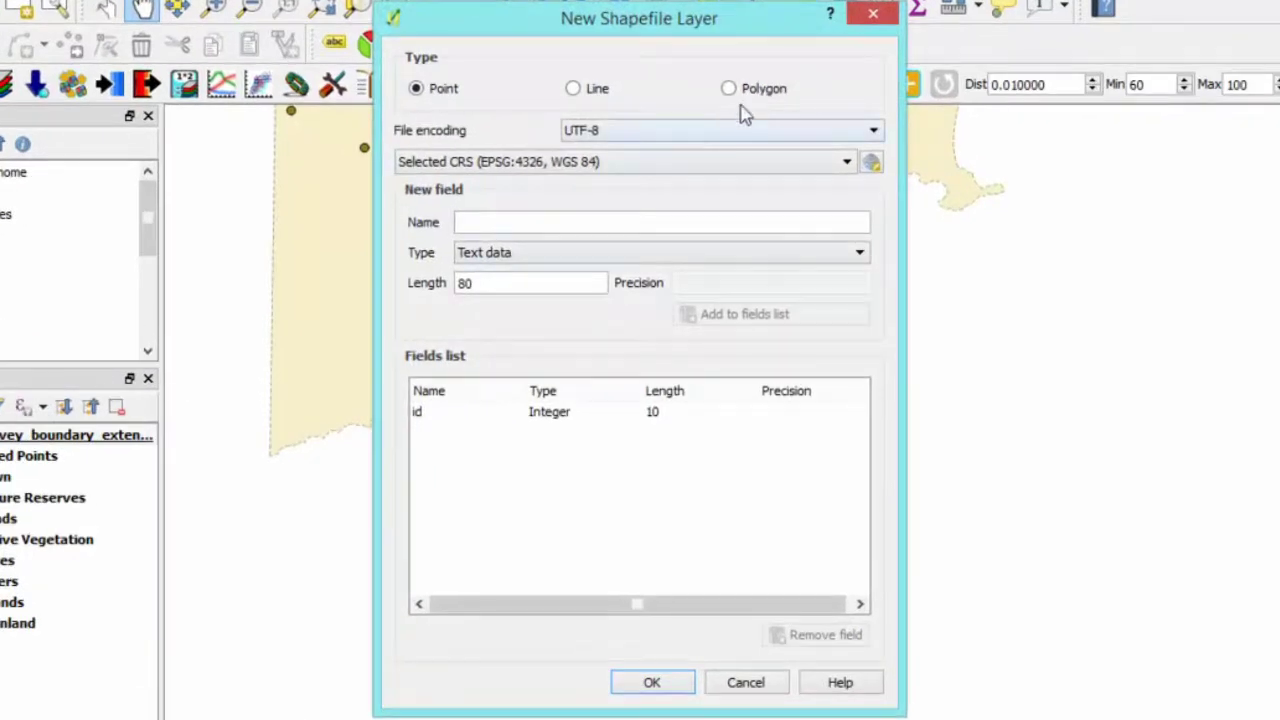
click(727, 91)
click(615, 168)
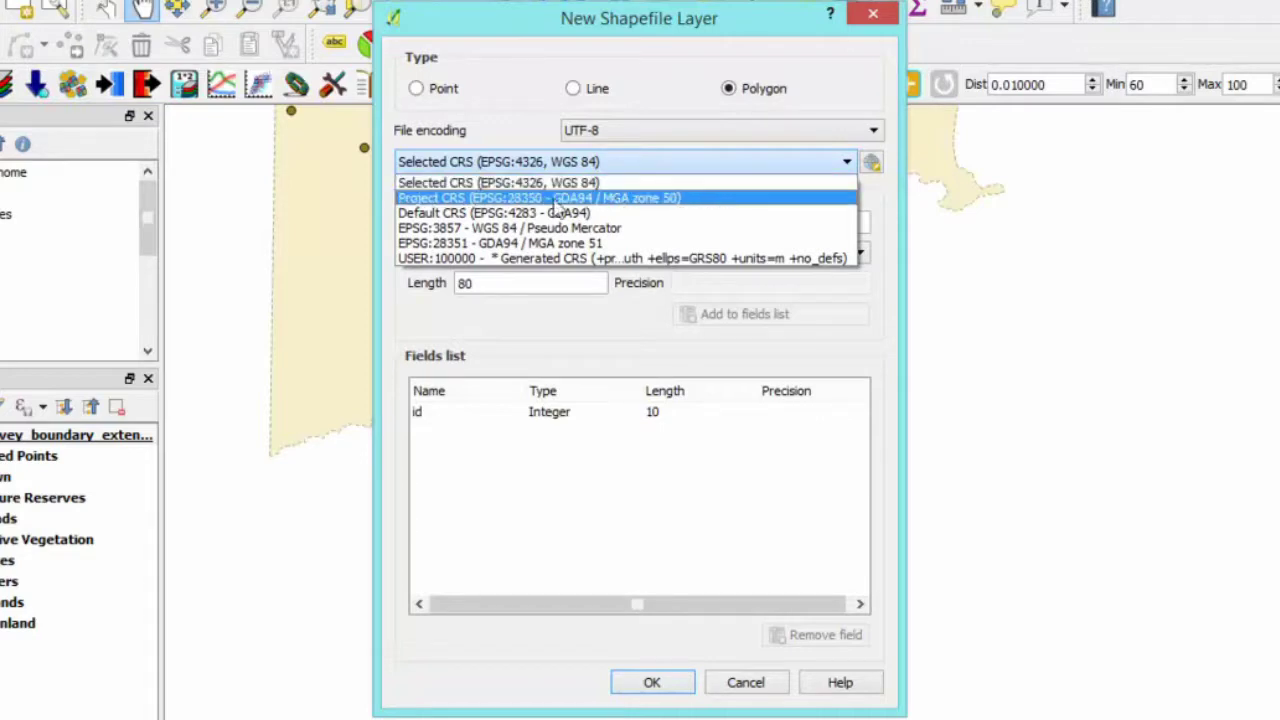
click(618, 199)
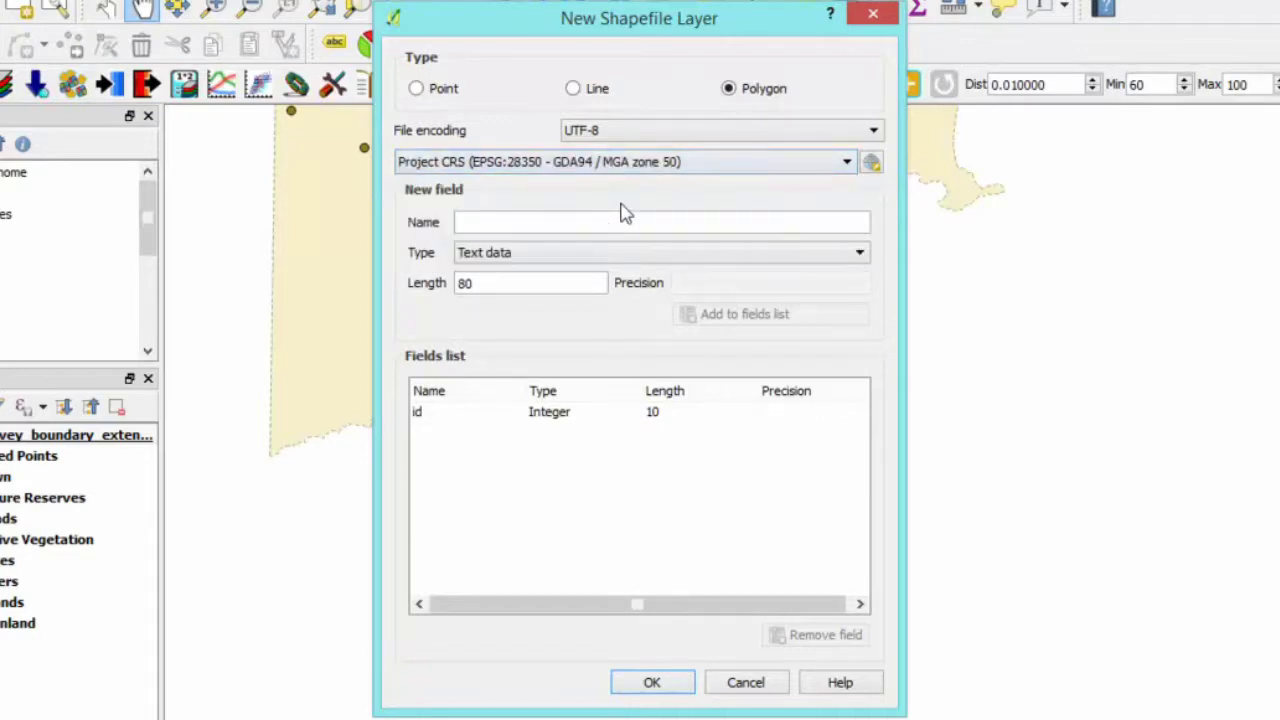
Add a text field named Site_name with length 50 to the new shapefile's fields.
click(631, 226)
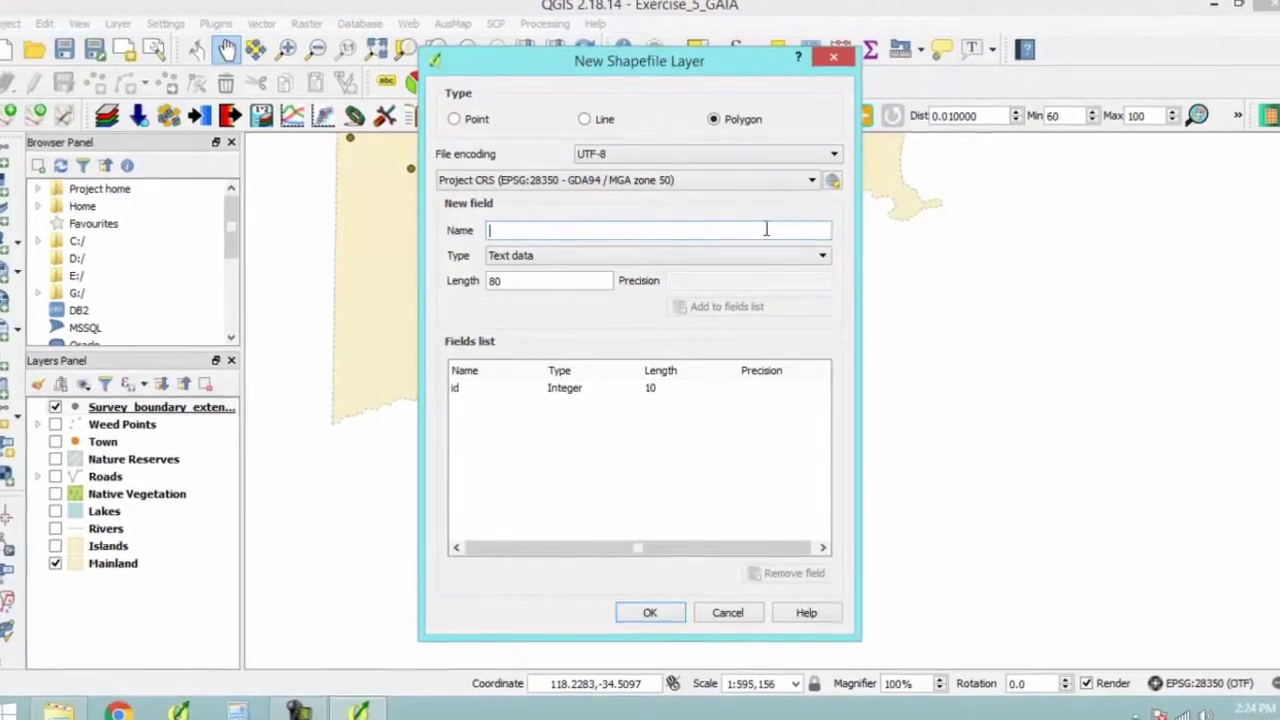
text(Site_name)
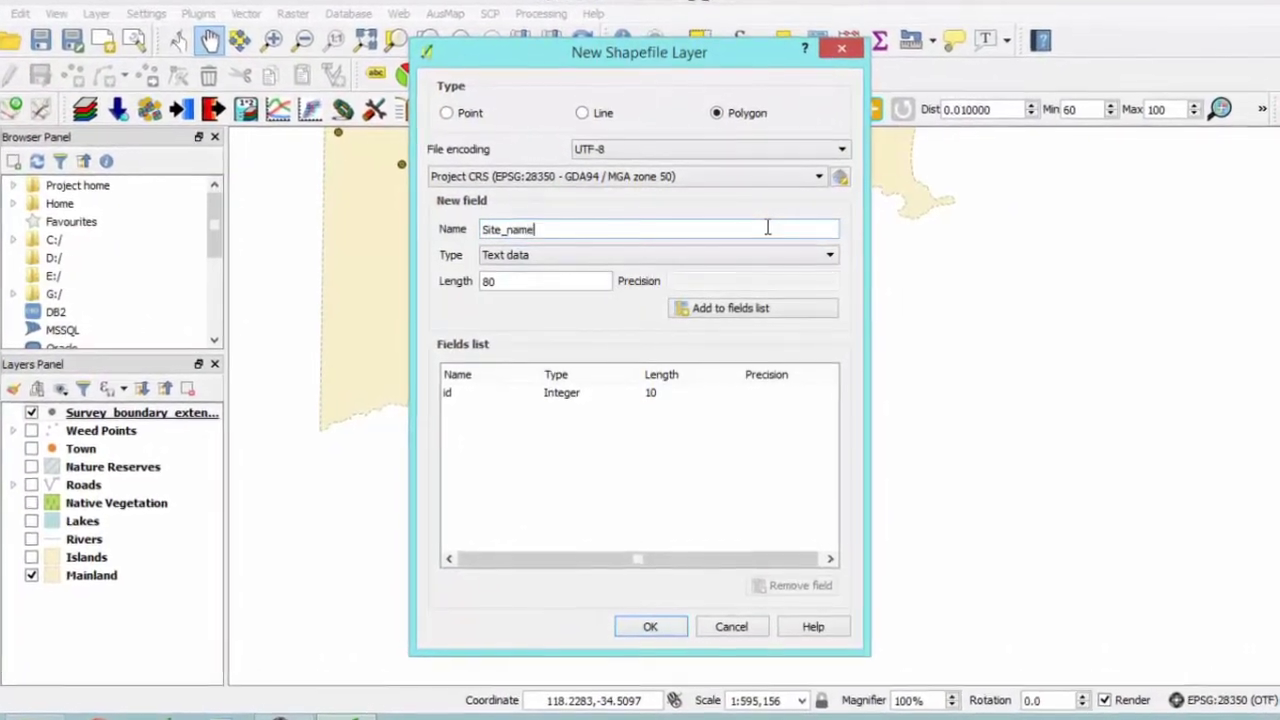
double_click(517, 283)
text(50)
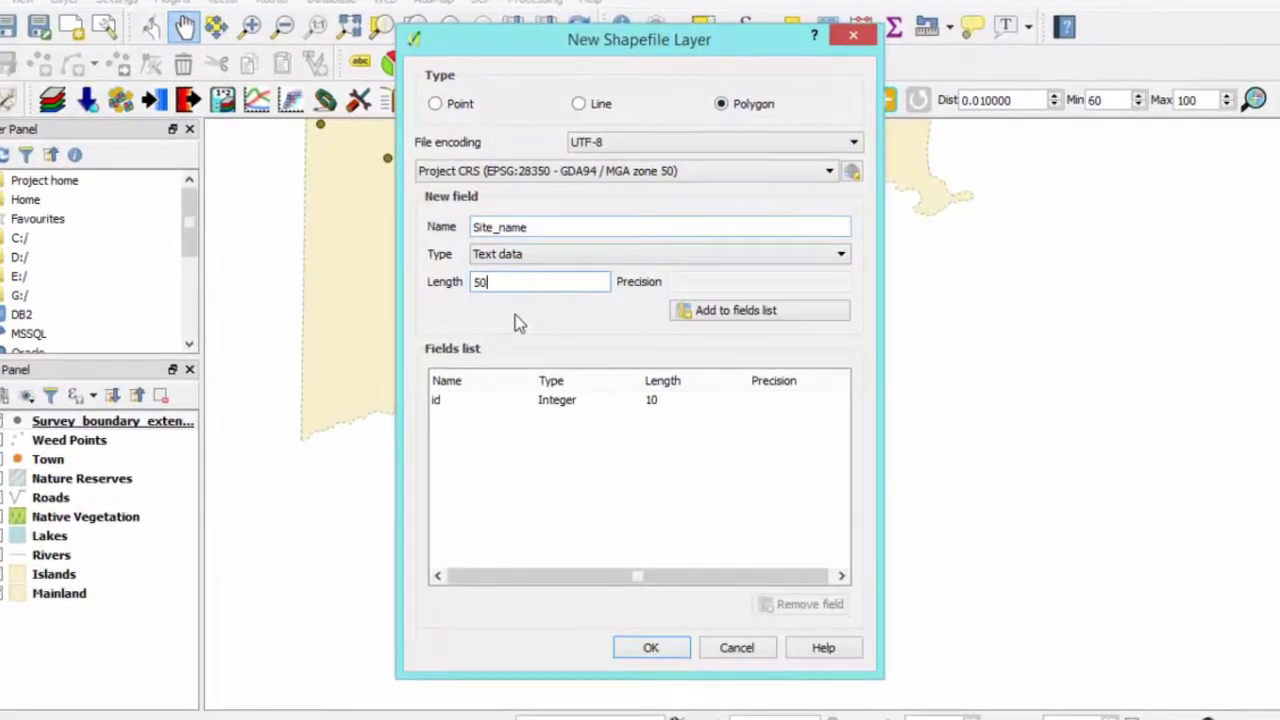
click(750, 320)
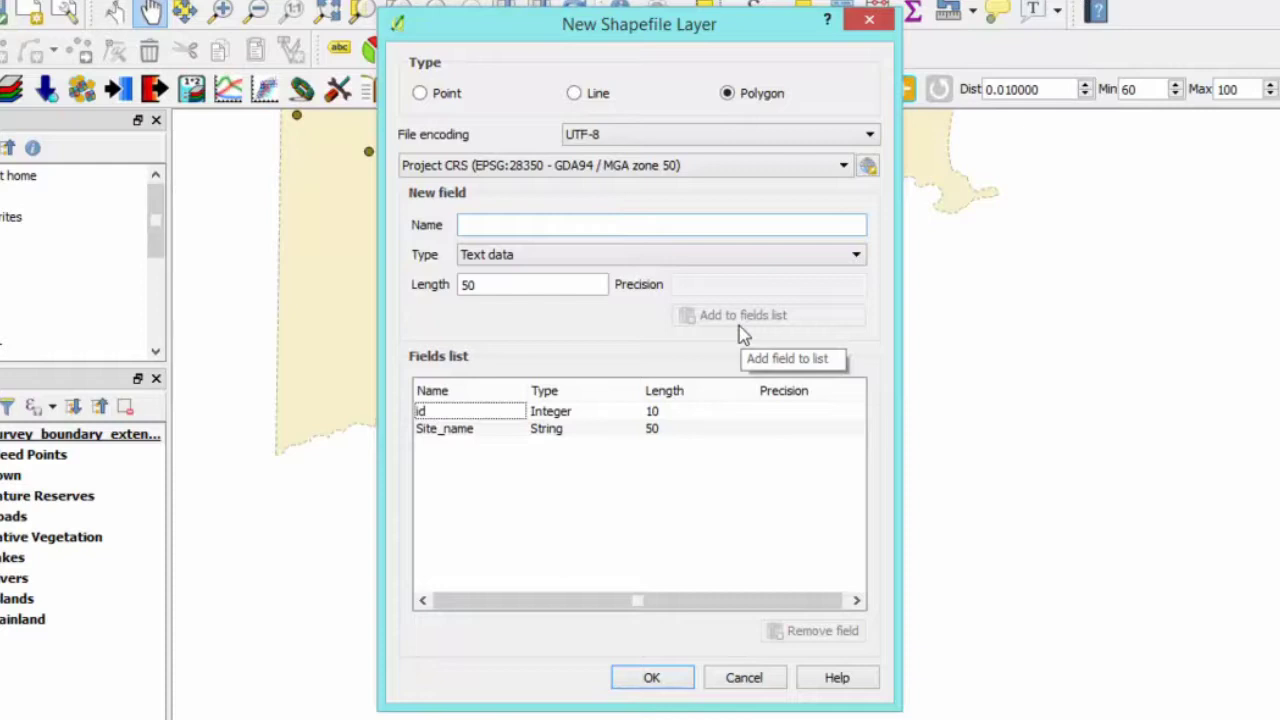
Create the shapefile and save it as Survey_Boundary in the 01_Shapefiles folder within 02_Training_Outputs.
click(675, 684)
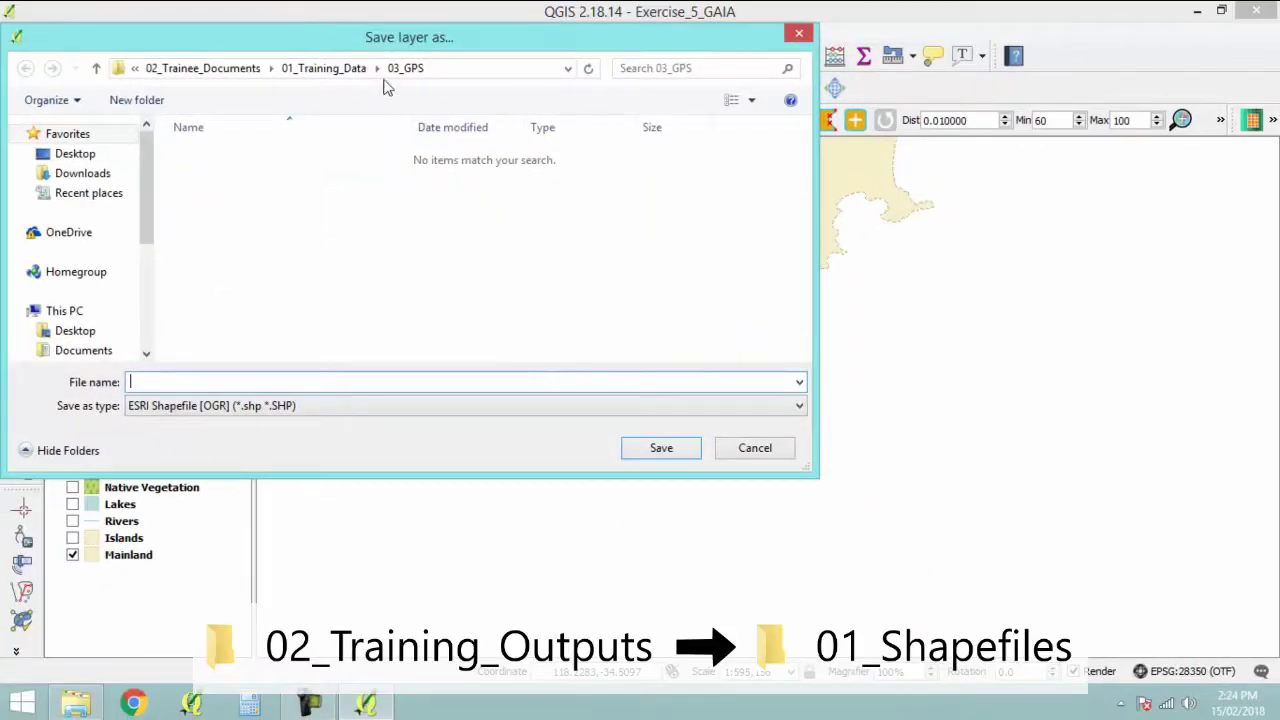
click(255, 68)
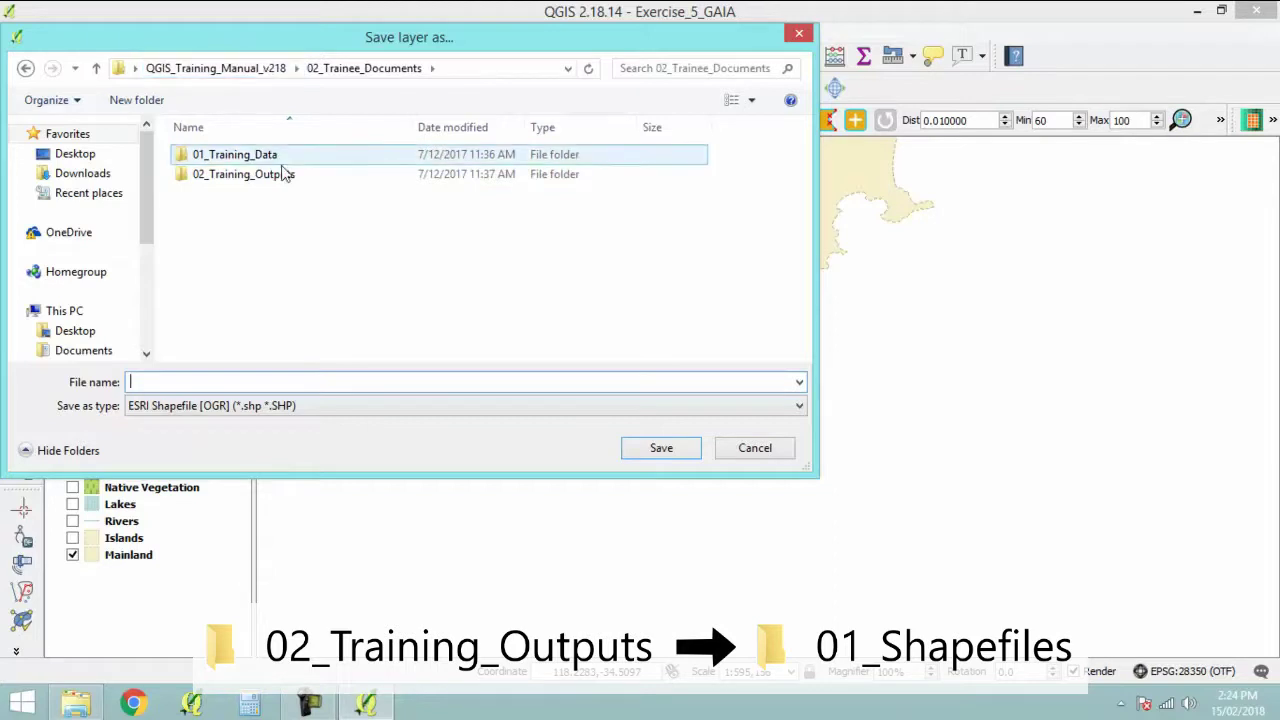
double_click(278, 174)
click(243, 177)
double_click(243, 177)
click(288, 382)
text(S)
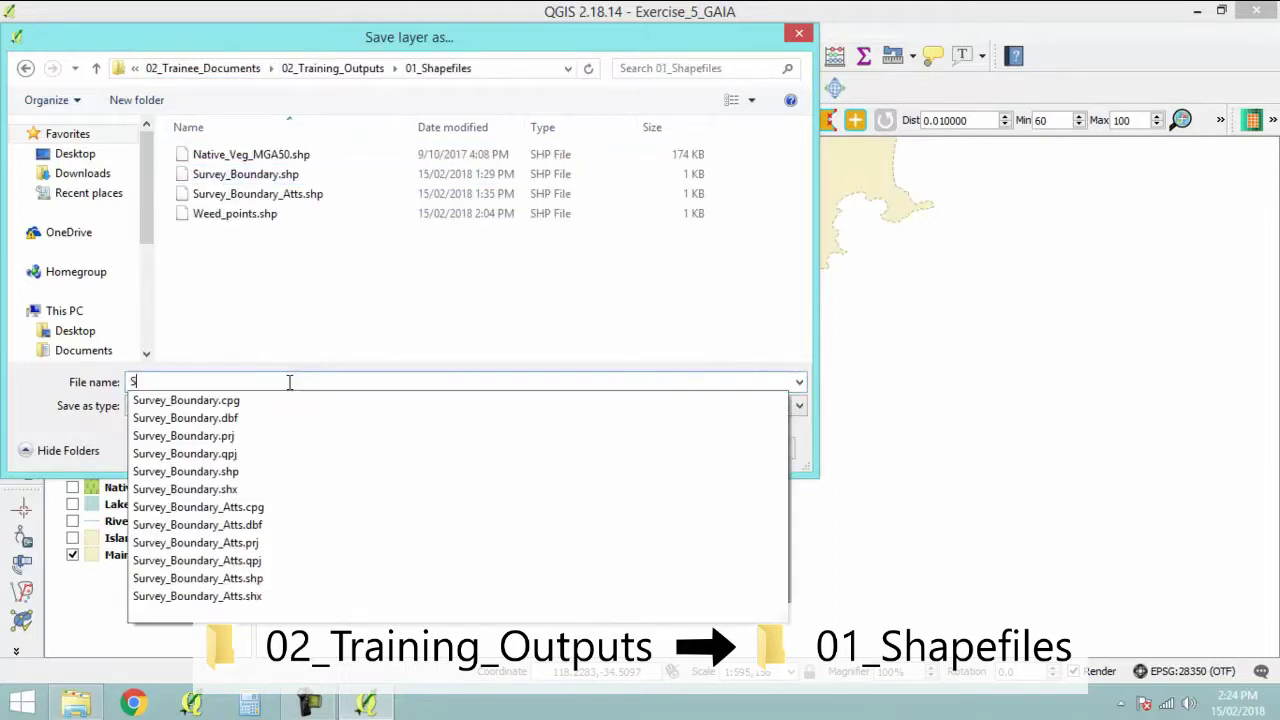
text(urvey_Boundary)
key(Tab)
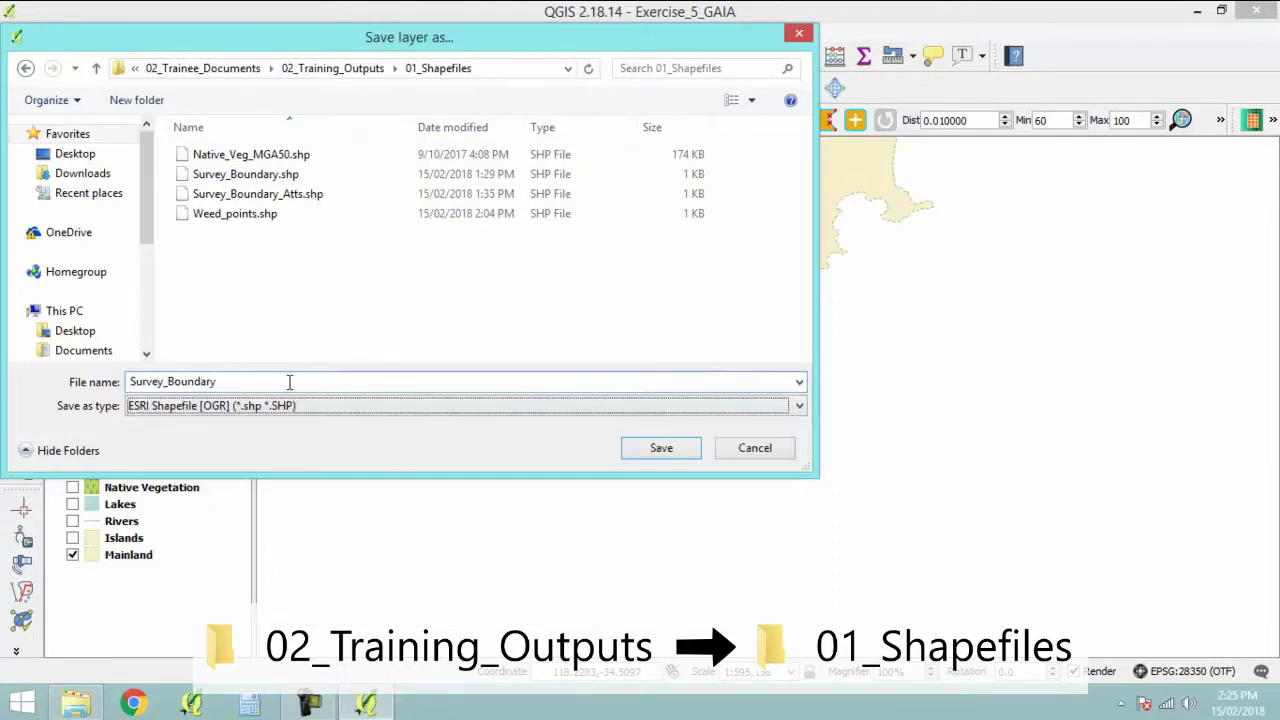
click(661, 449)
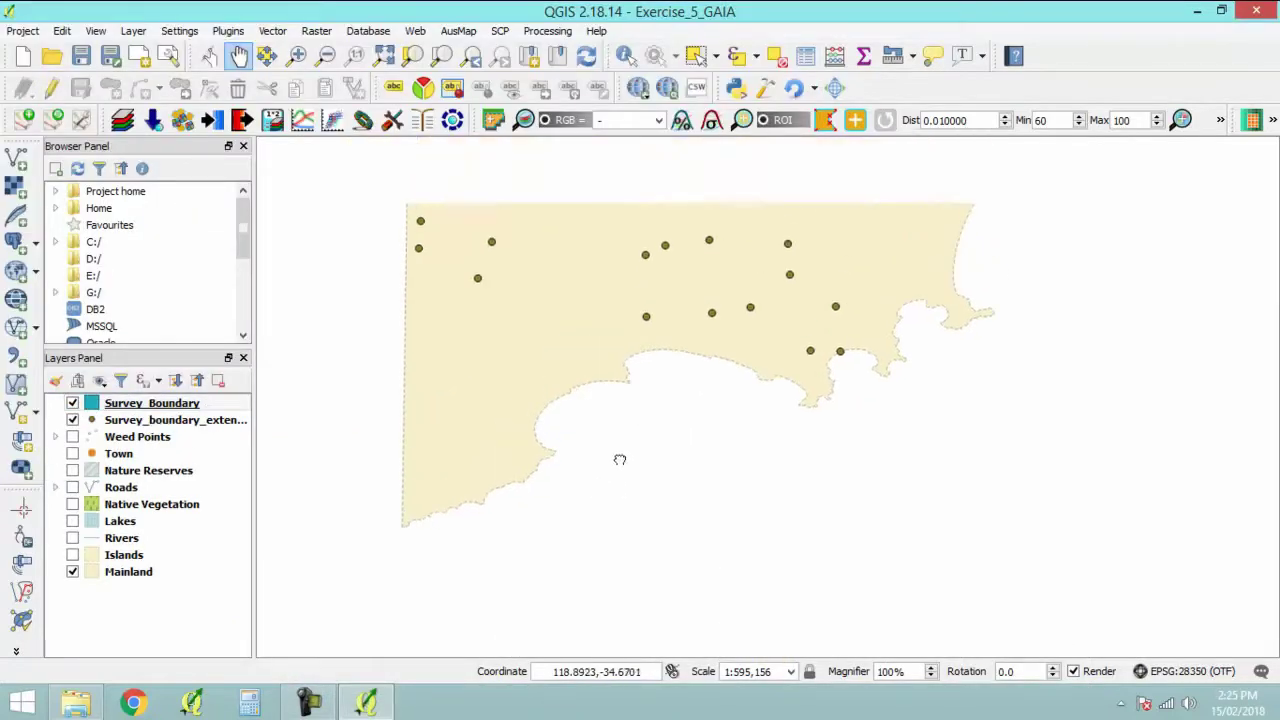
Rename the new Survey_Boundary layer as Survey Boundary.
drag(647, 386, 639, 438)
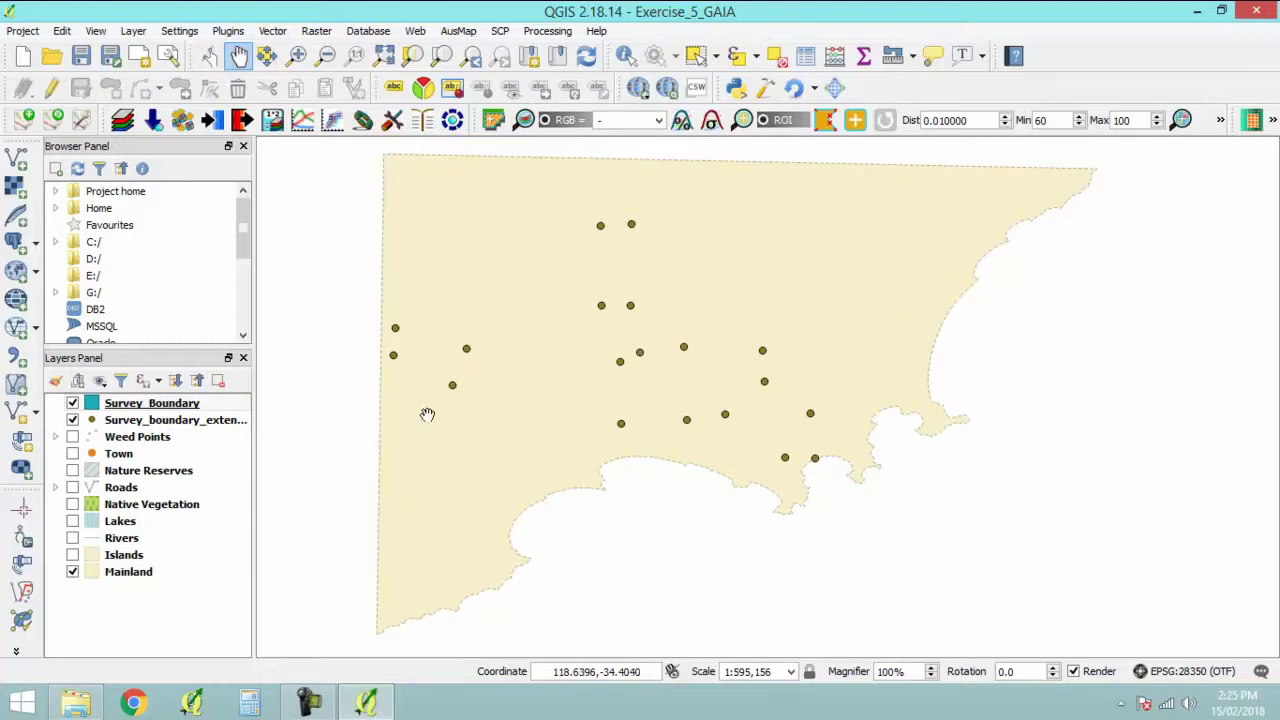
right_click(180, 405)
click(234, 391)
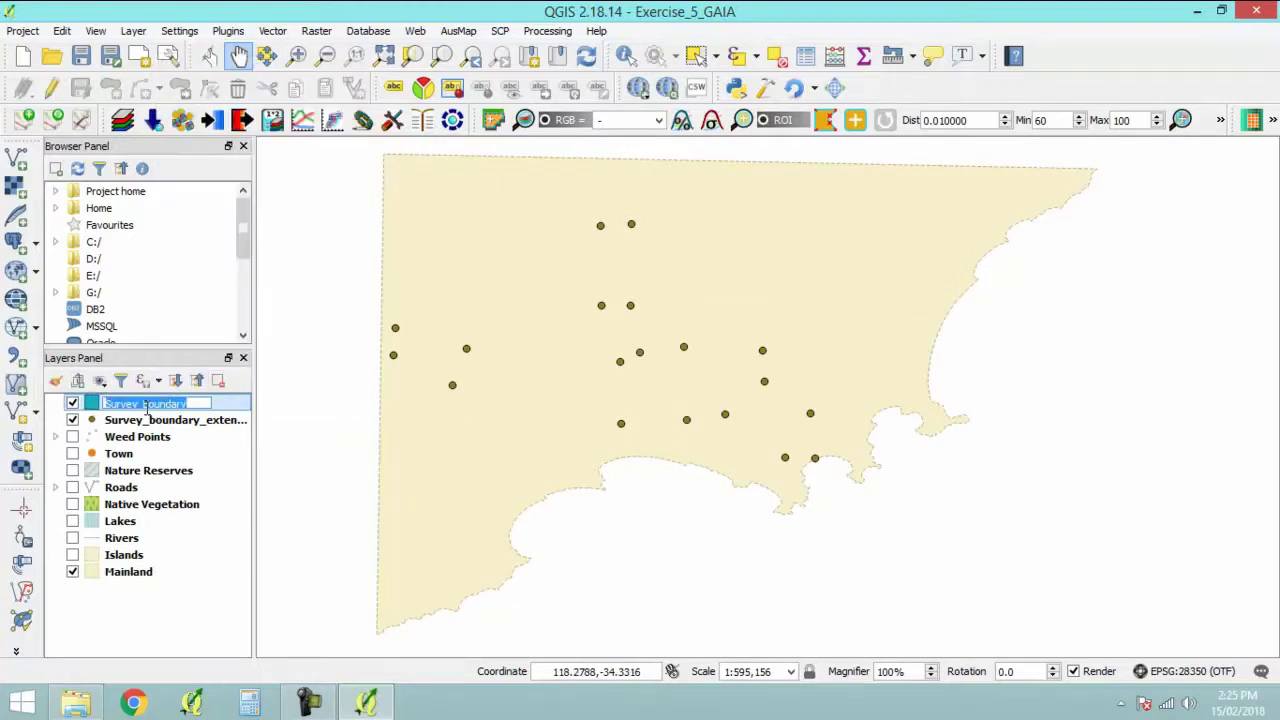
text(Survey Boundary)
key(Return)
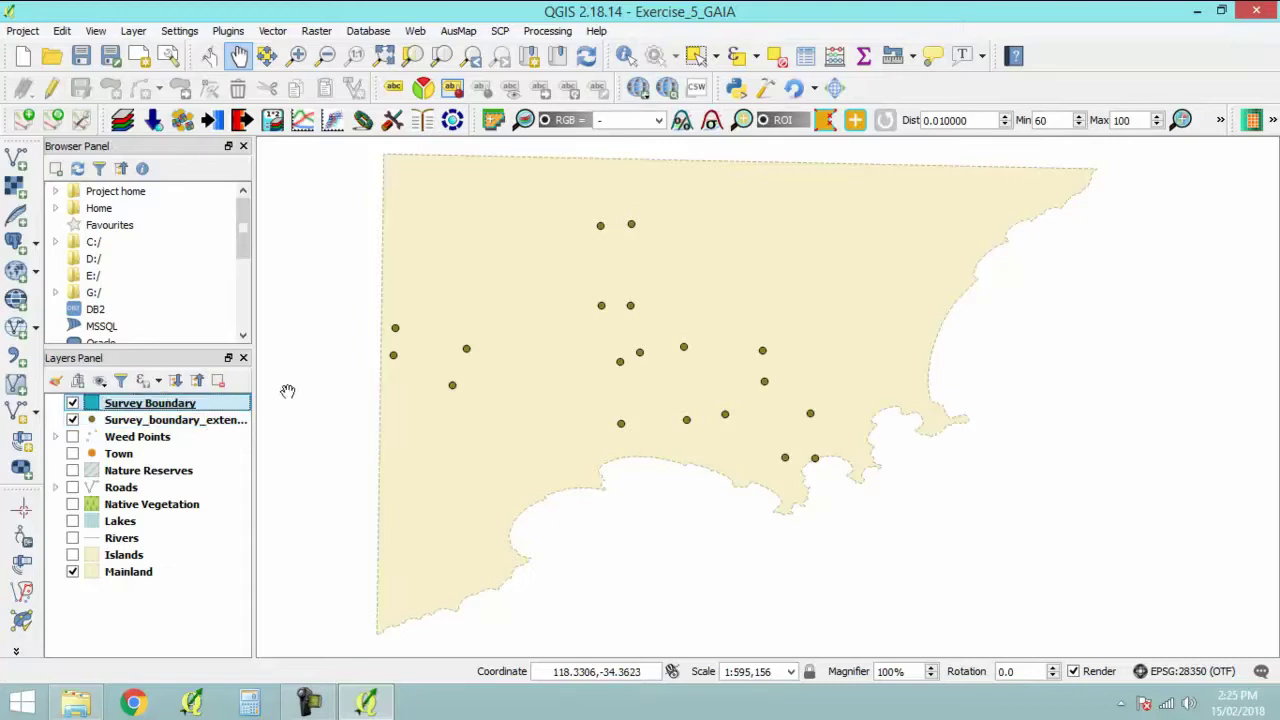
In the Survey Boundary layer's style, change the simple fill's symbol layer type to Outline: Simple line.
double_click(156, 410)
click(311, 122)
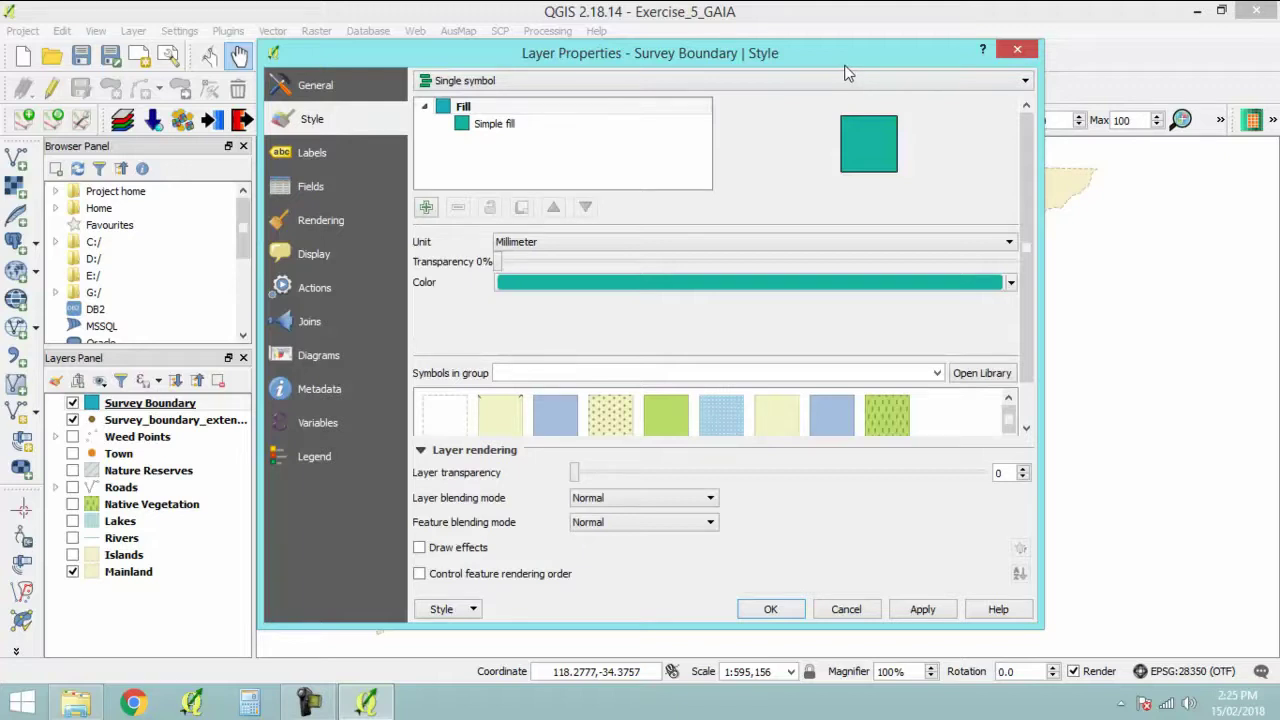
click(494, 124)
click(730, 365)
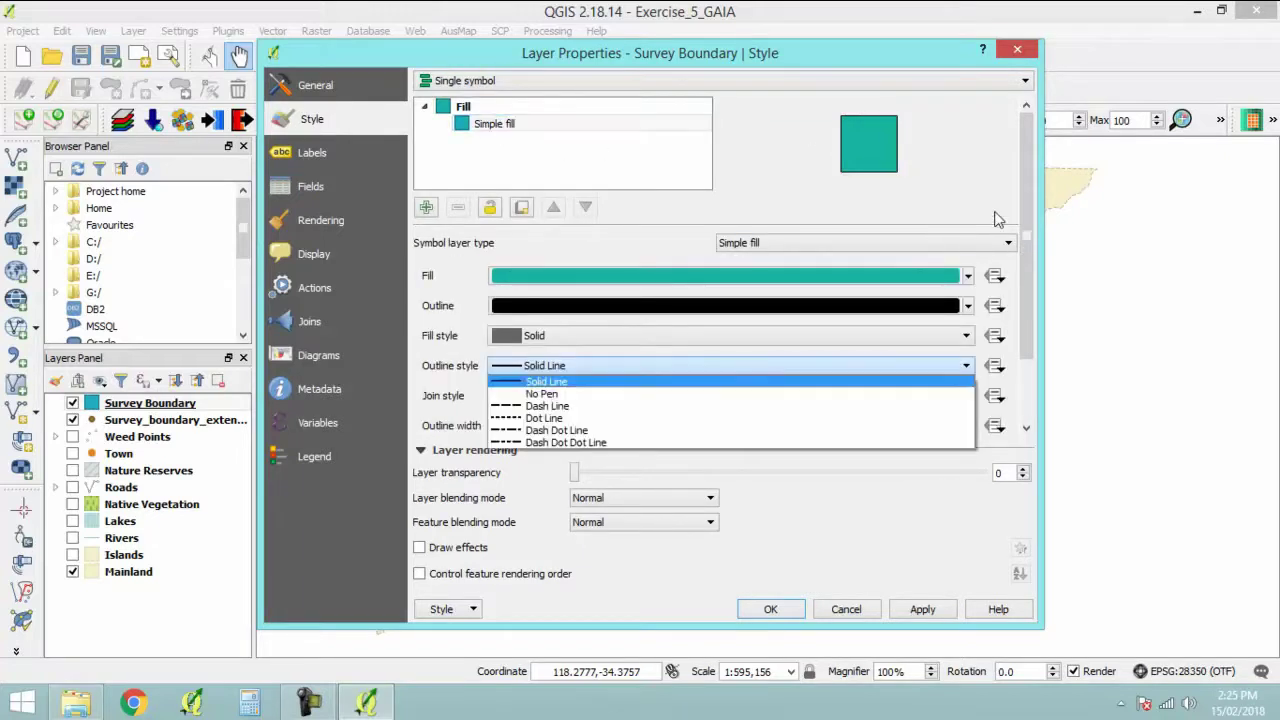
click(997, 242)
click(1004, 242)
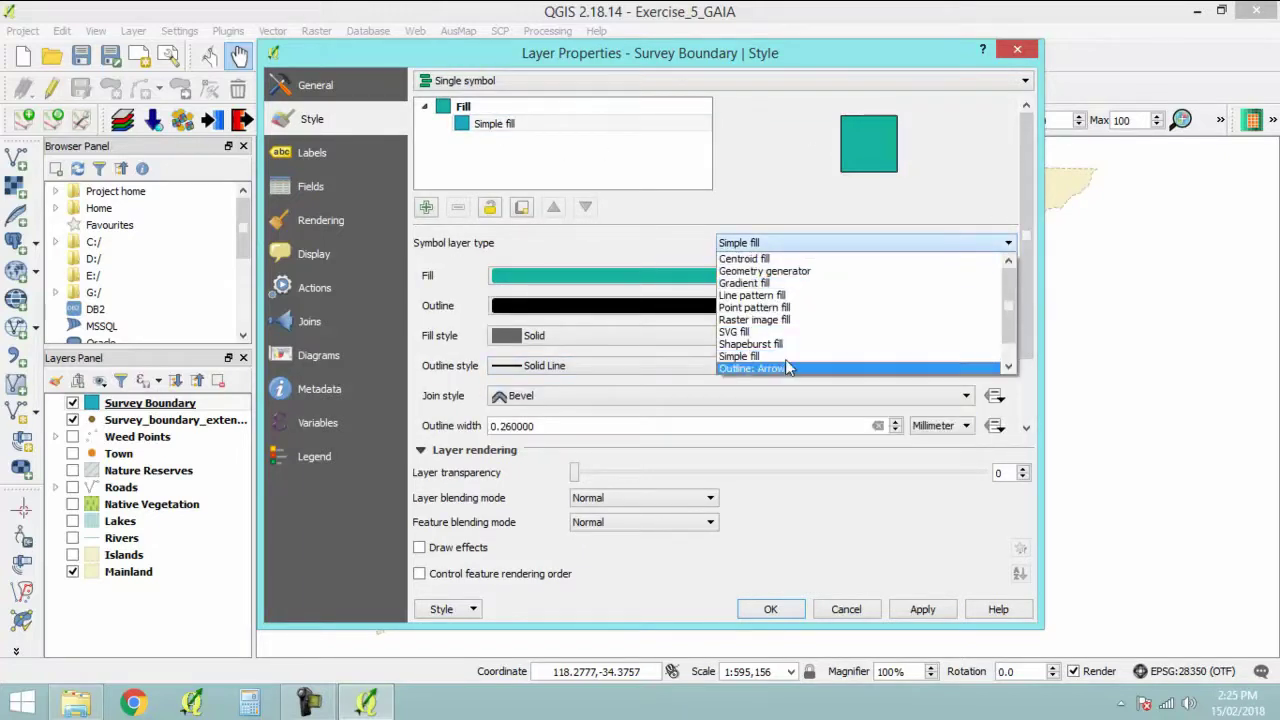
scroll(788, 368, down, 1)
scroll(787, 349, up, 2)
key(Down)
key(Down)
key(Down)
key(Return)
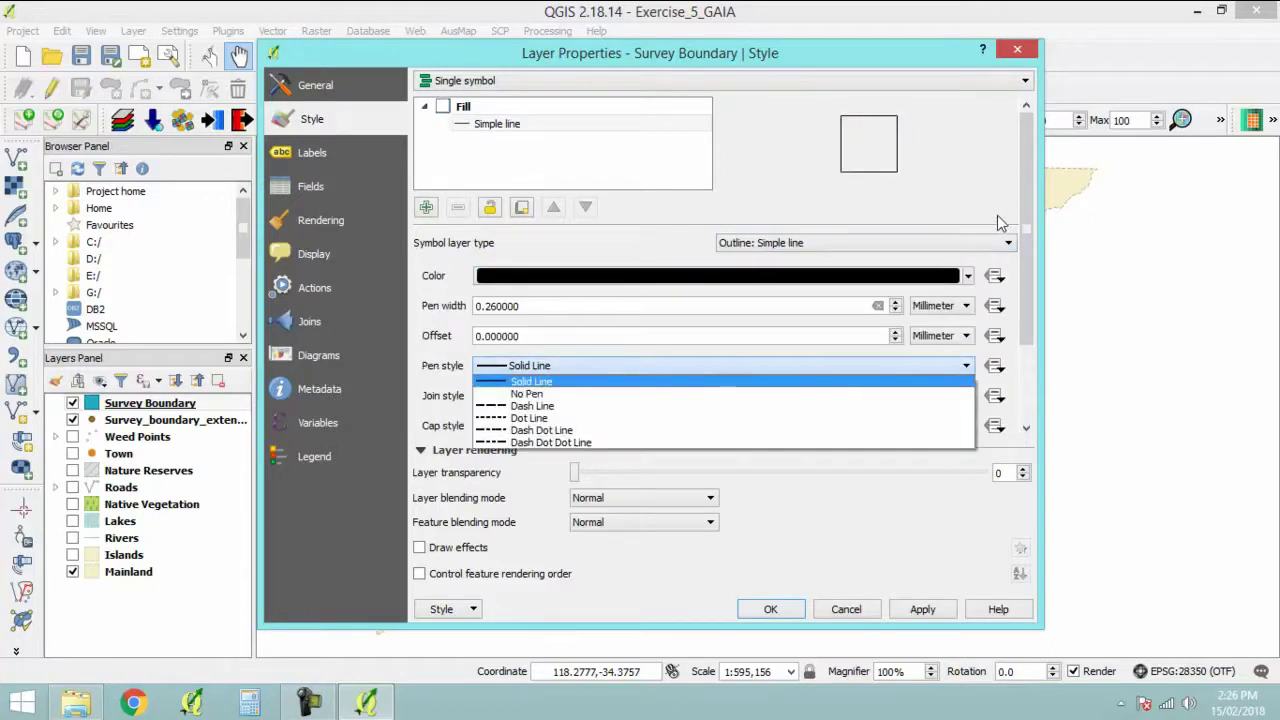
key(Escape)
Make the Survey Boundary outline red with a pen width of 1 mm and apply the style.
click(967, 276)
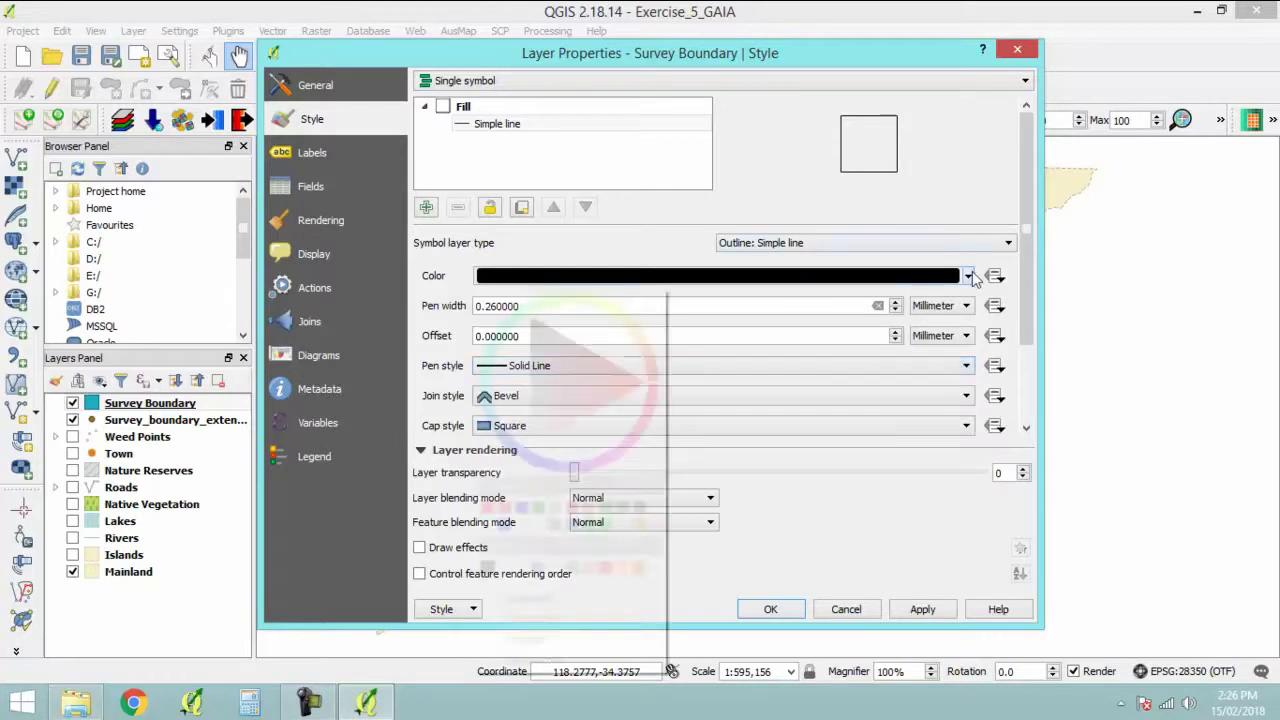
click(489, 508)
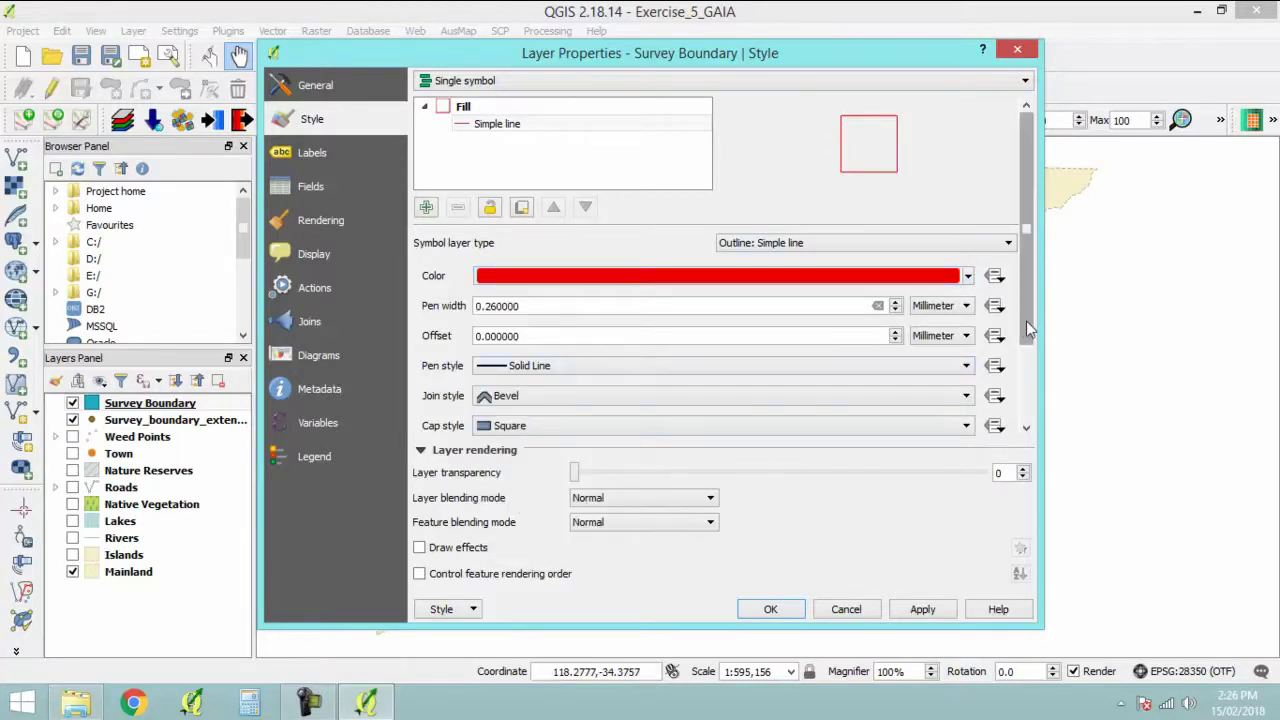
scroll(1023, 343, down, 1)
drag(642, 300, 463, 306)
text(1)
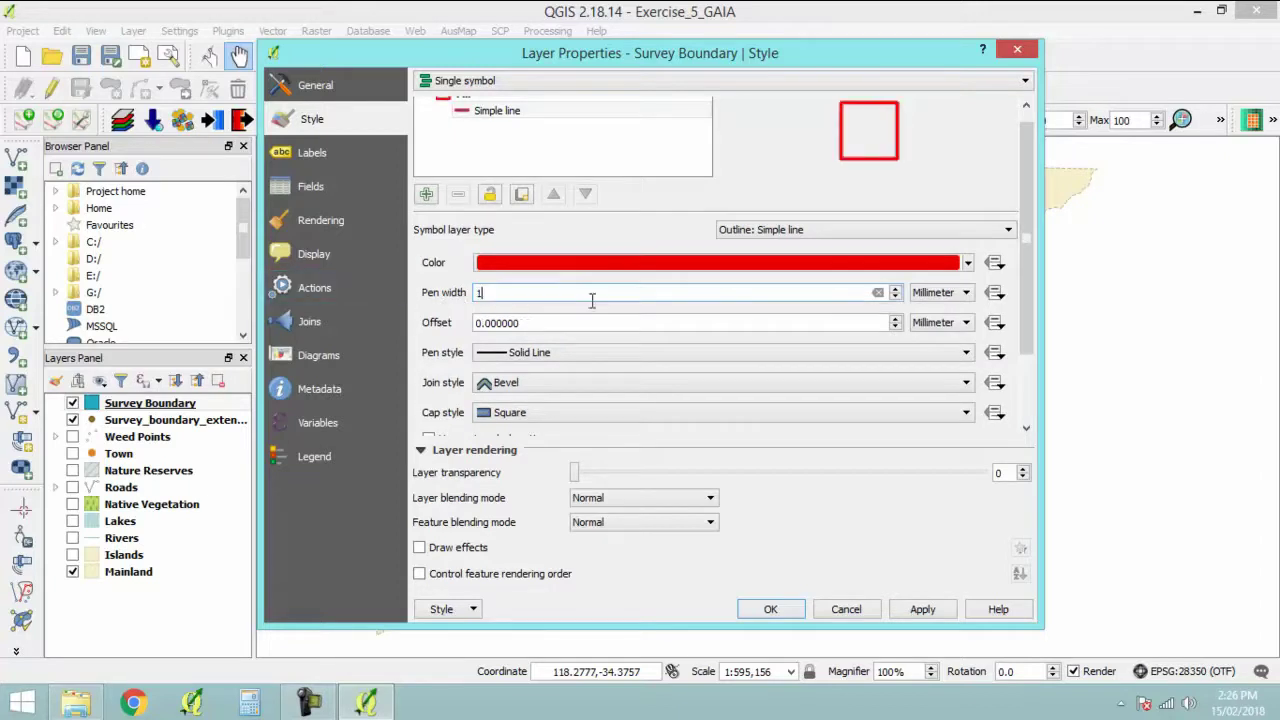
key(Tab)
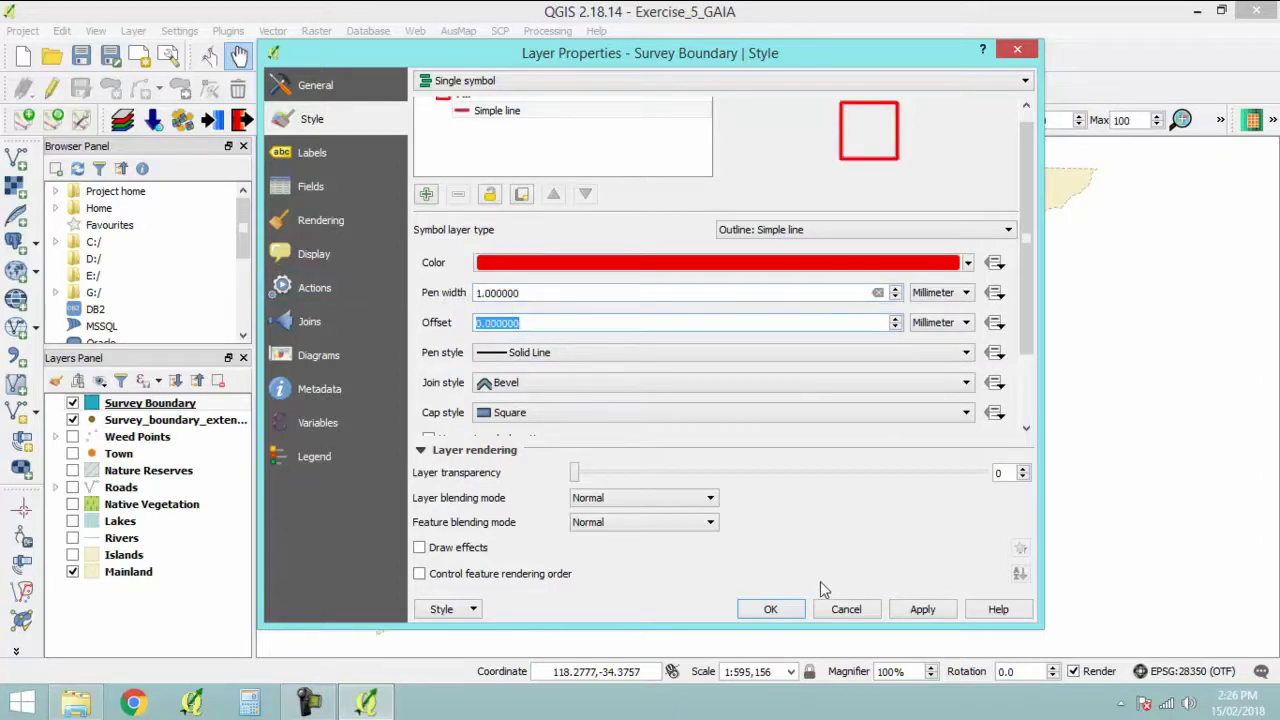
click(780, 607)
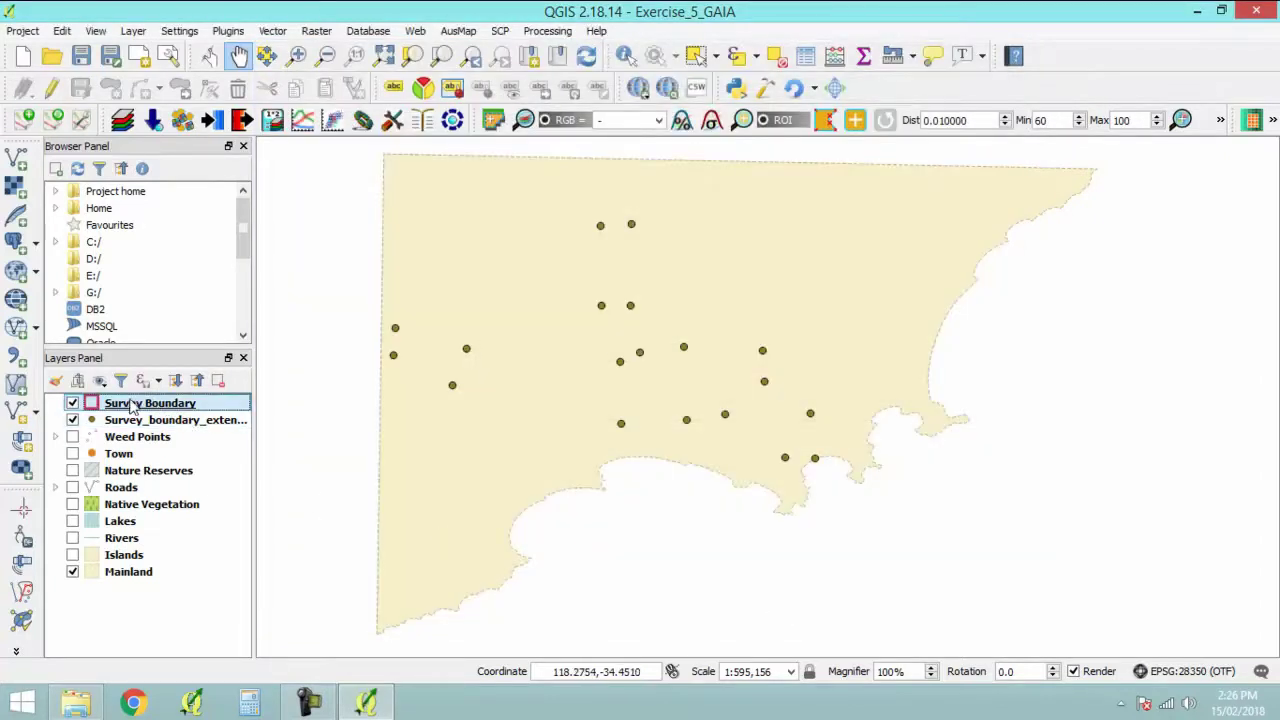
Open the Survey Boundary layer's attribute table to check its fields.
right_click(160, 403)
click(210, 229)
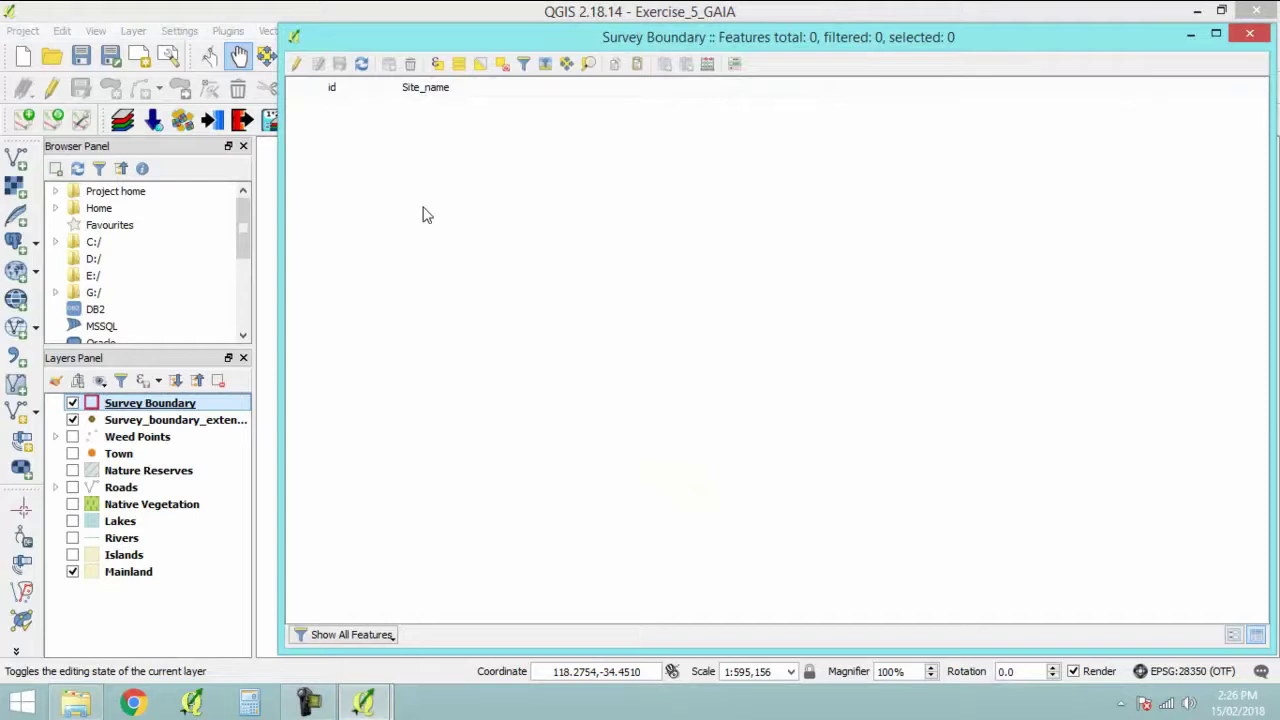
Close the Survey Boundary attribute table and set the layer selection in the snapping options to Advanced.
drag(654, 37, 516, 51)
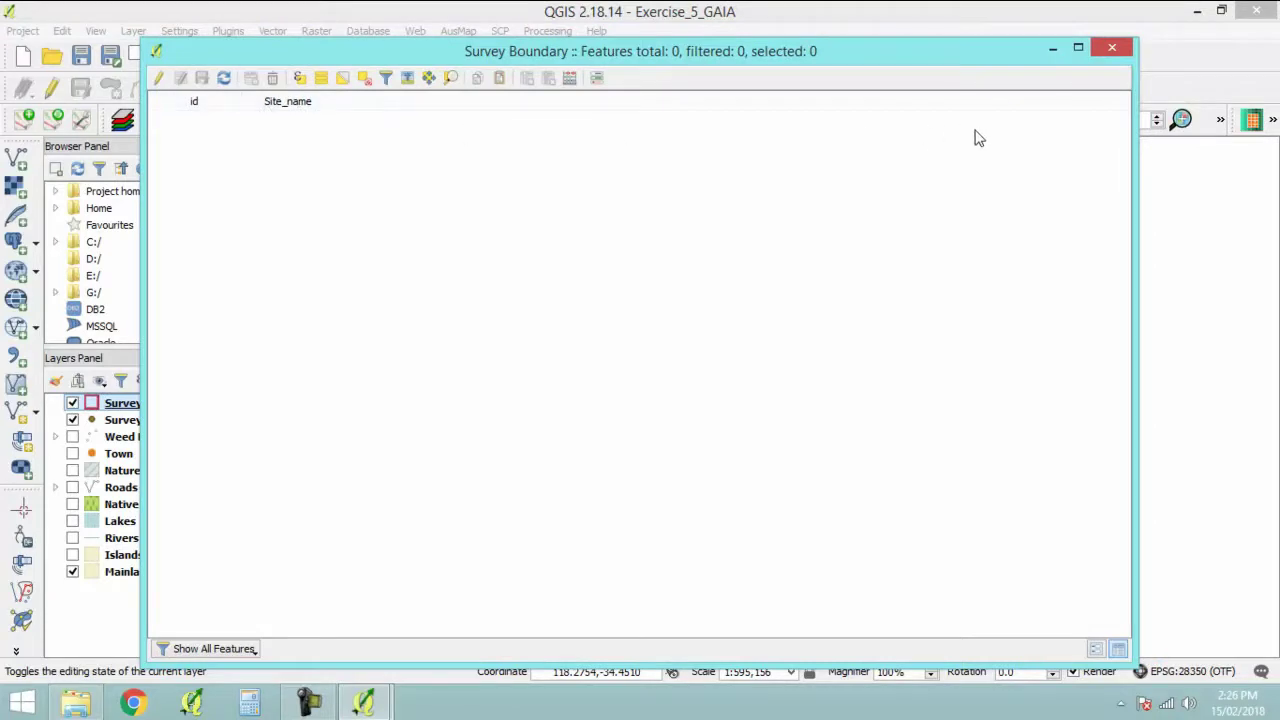
click(1112, 53)
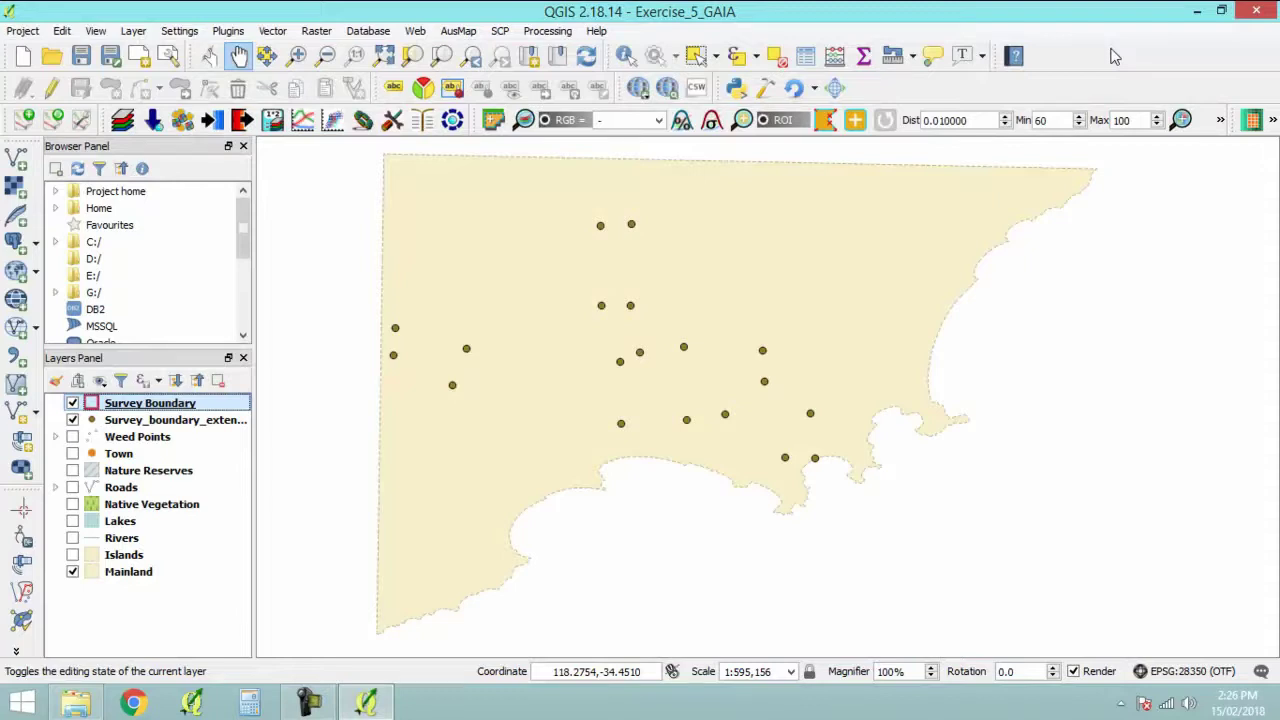
click(182, 34)
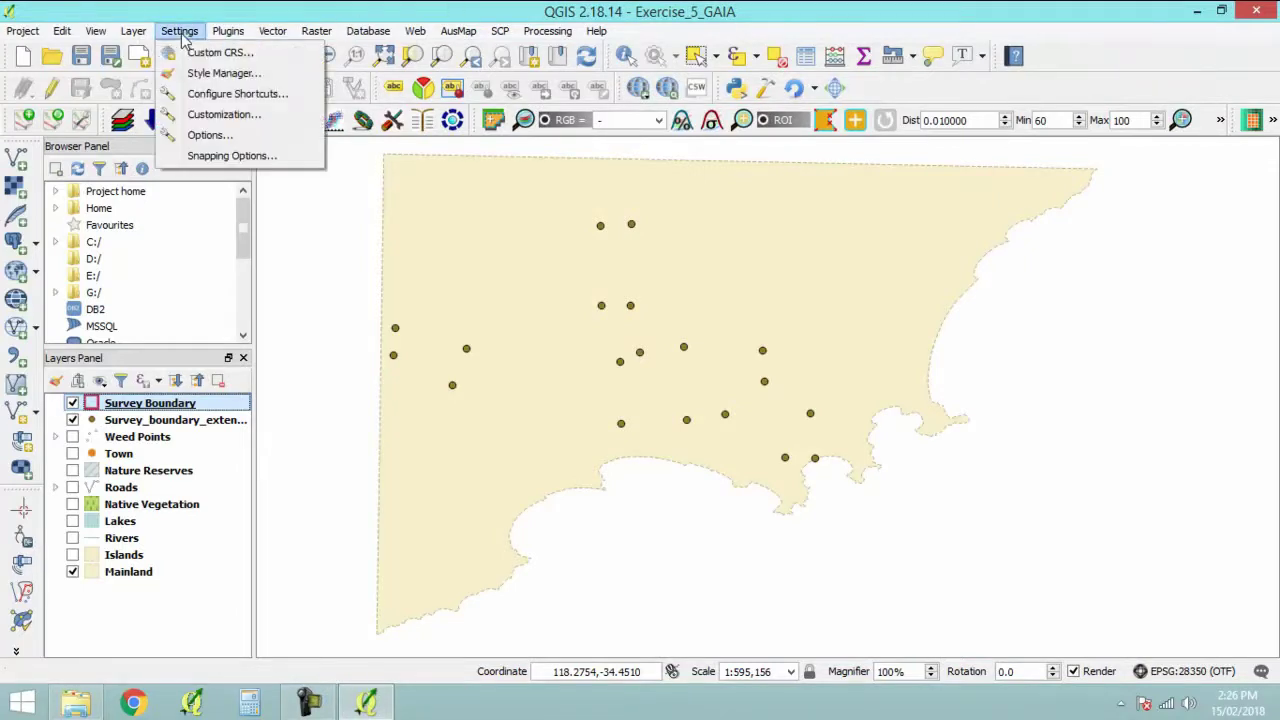
click(254, 158)
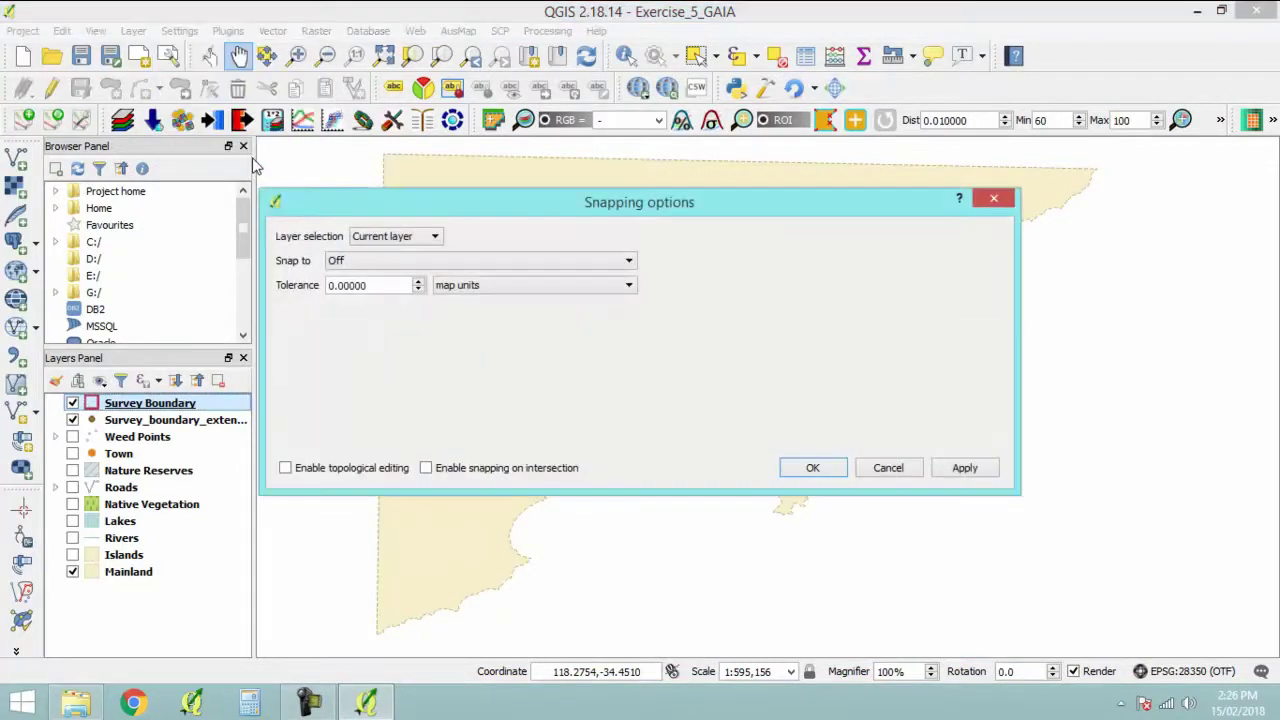
drag(625, 213, 860, 338)
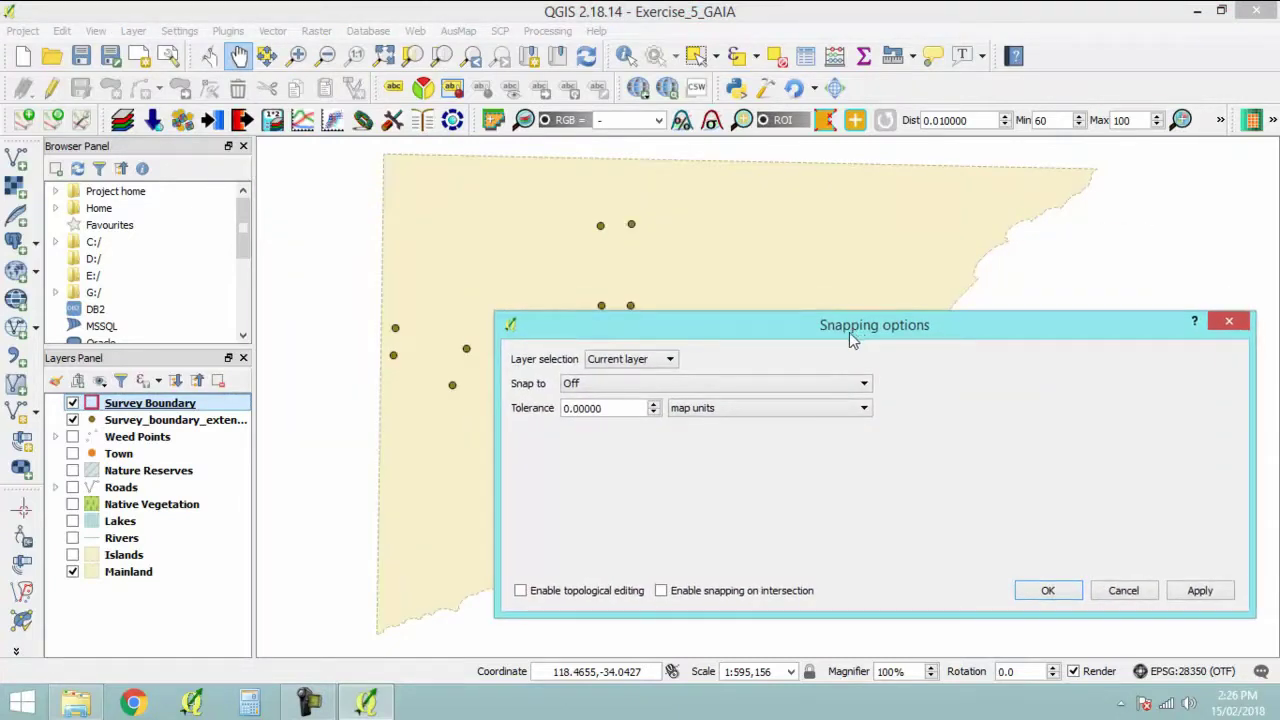
click(668, 360)
click(637, 402)
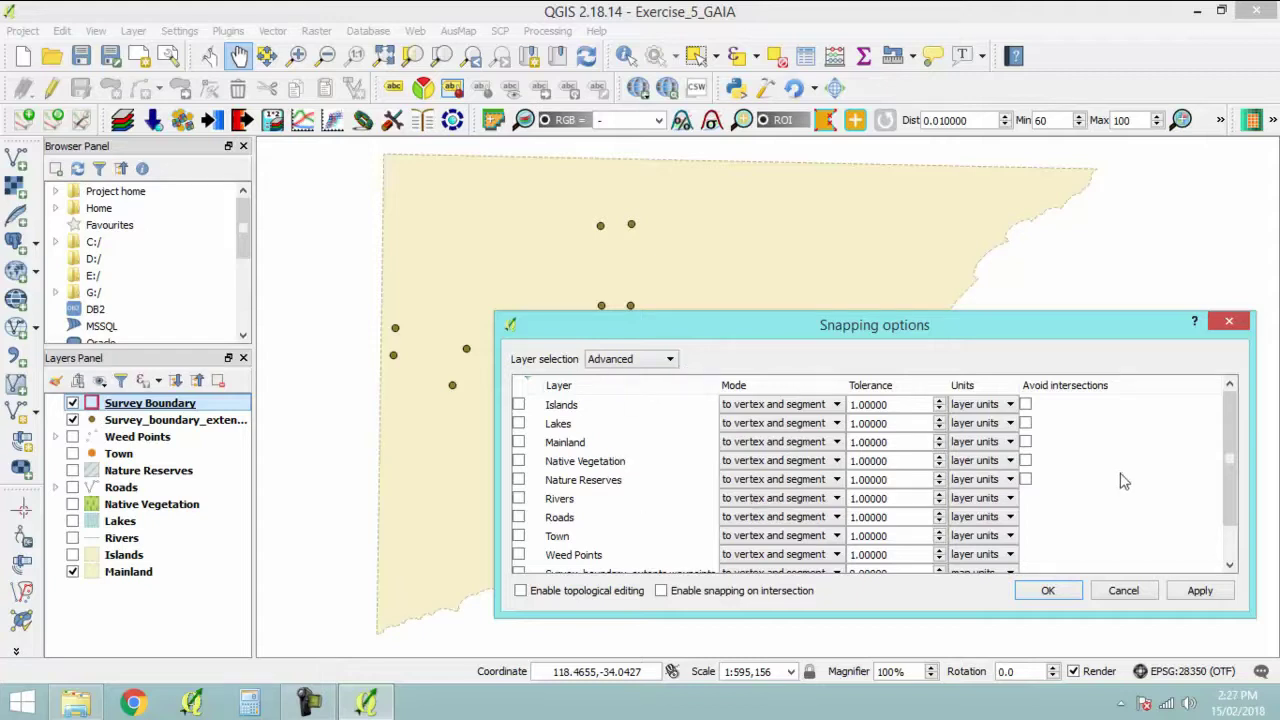
Enable snapping on the Survey_boundary_extents waypoints layer, to vertex, with a tolerance of 15 pixels, and accept the snapping options.
drag(1232, 468, 1234, 536)
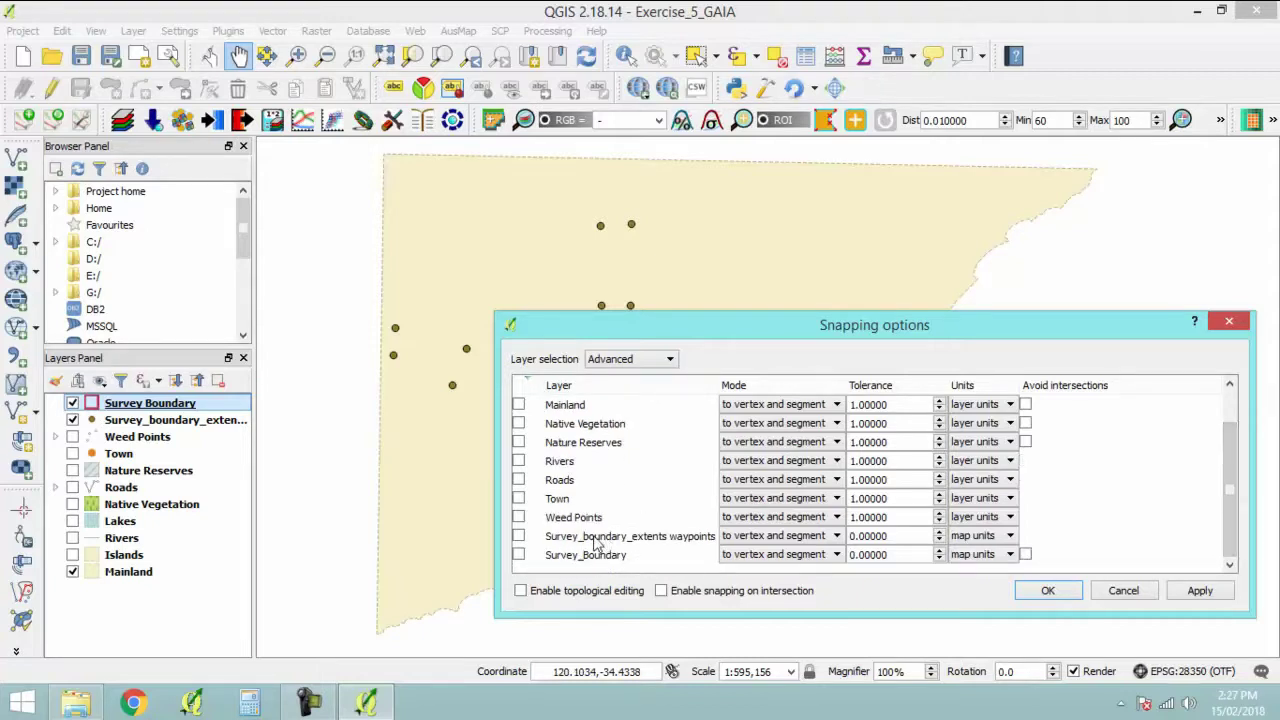
click(748, 537)
click(750, 551)
drag(893, 536, 842, 540)
text(15)
key(Tab)
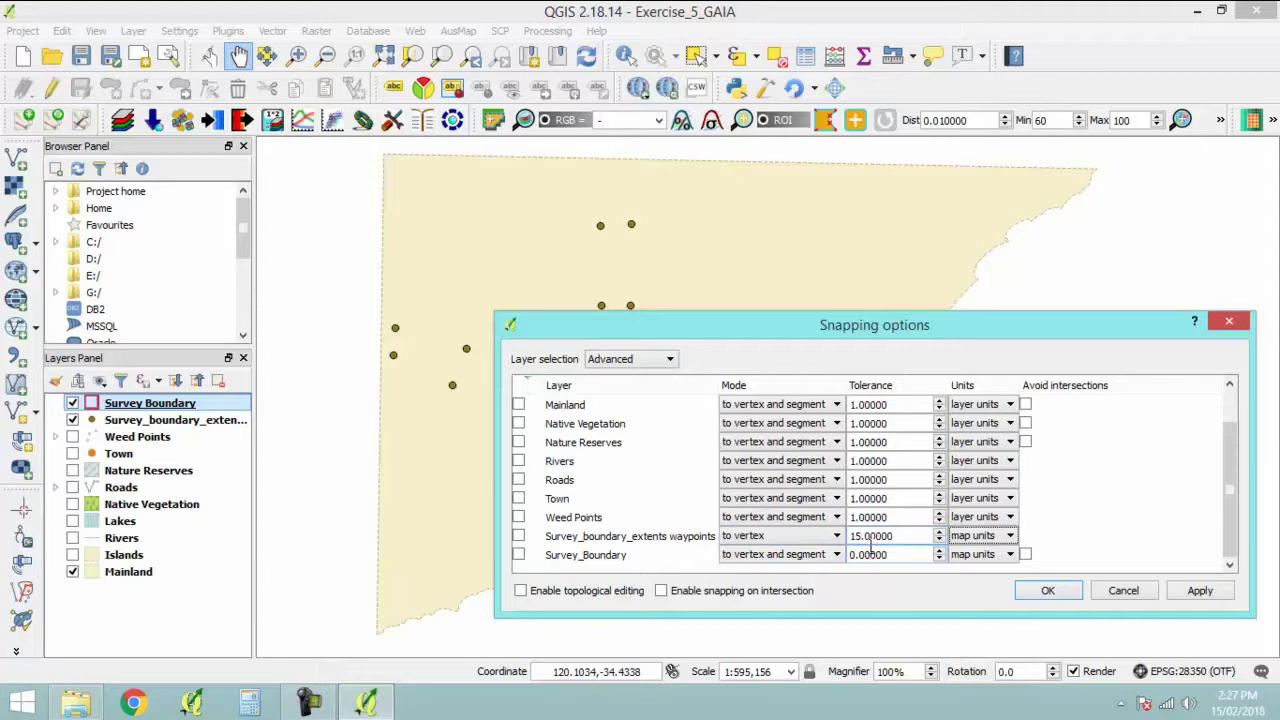
click(975, 536)
click(968, 566)
click(518, 535)
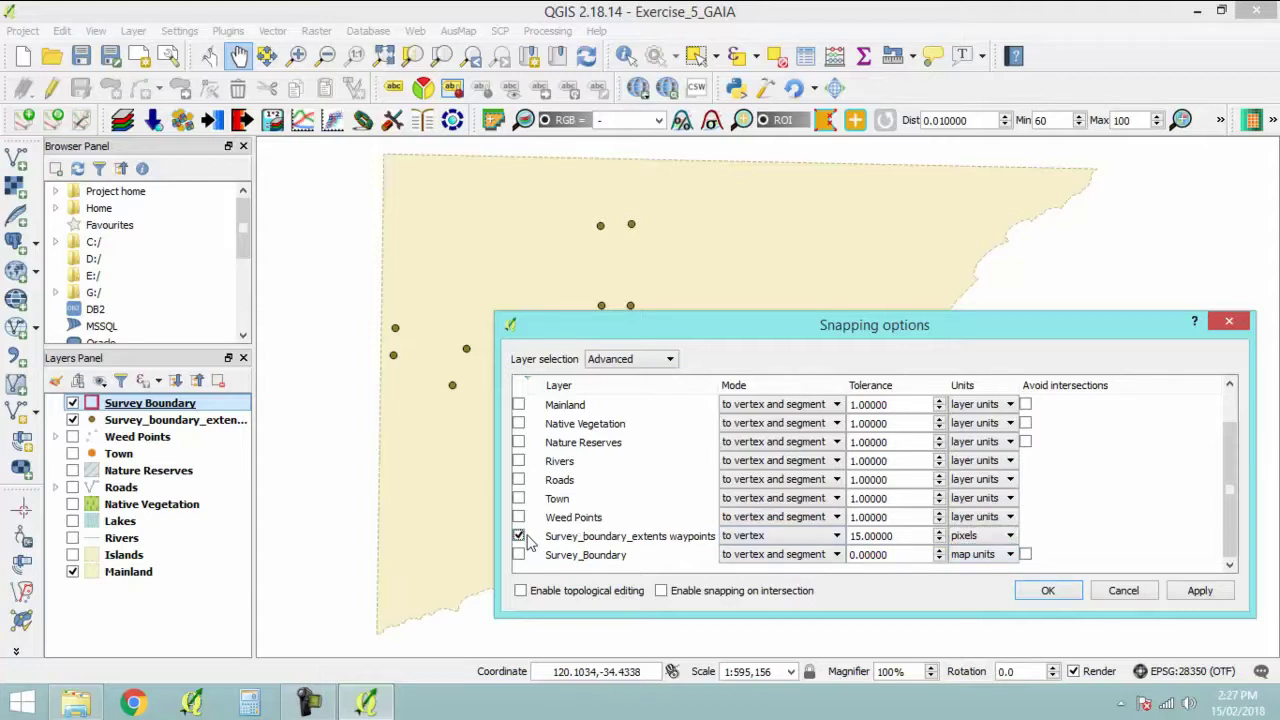
drag(1234, 540, 1245, 574)
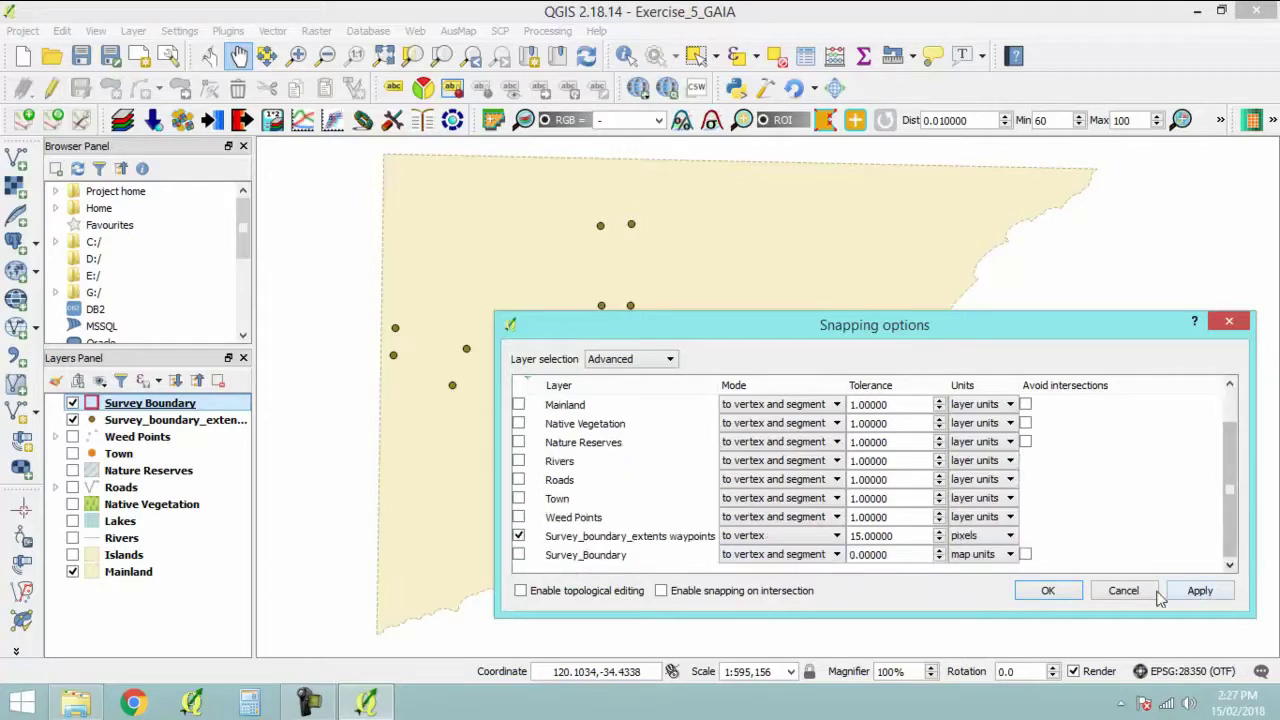
click(1048, 591)
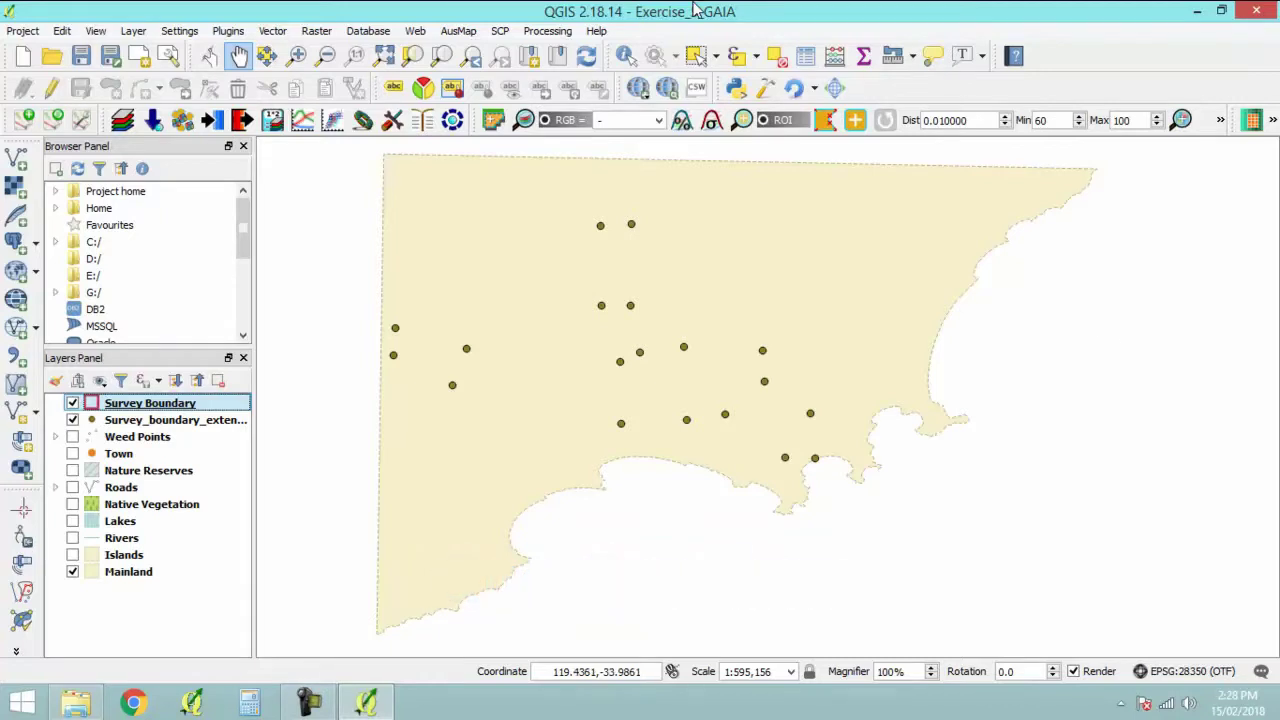
Review the snapping options for the Survey_boundary_extents waypoints layer, including its available snap modes.
click(180, 31)
click(231, 155)
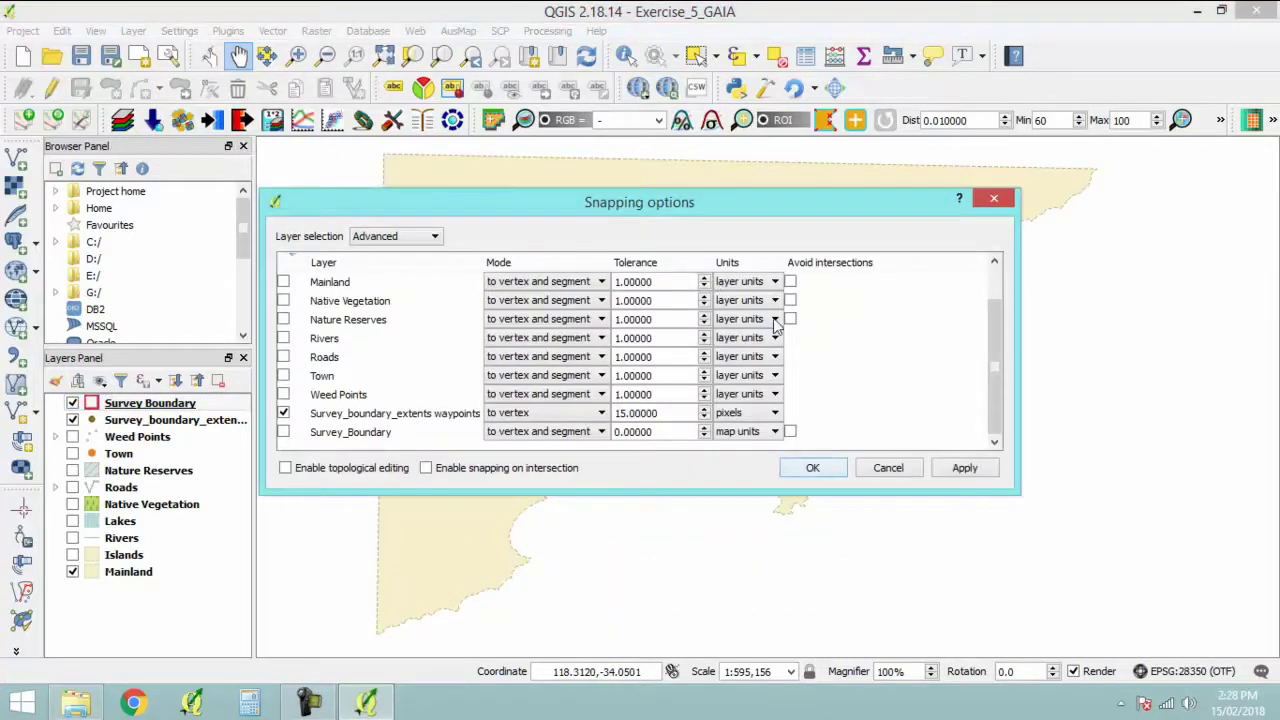
click(575, 415)
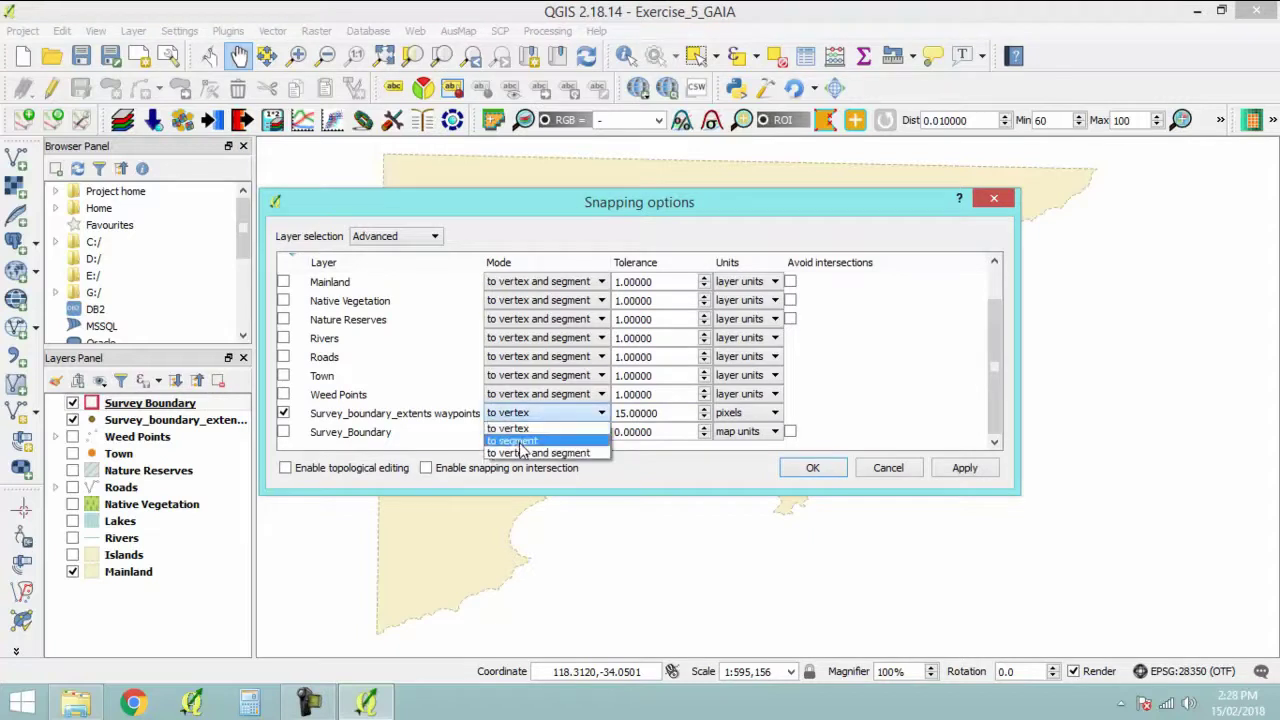
click(722, 485)
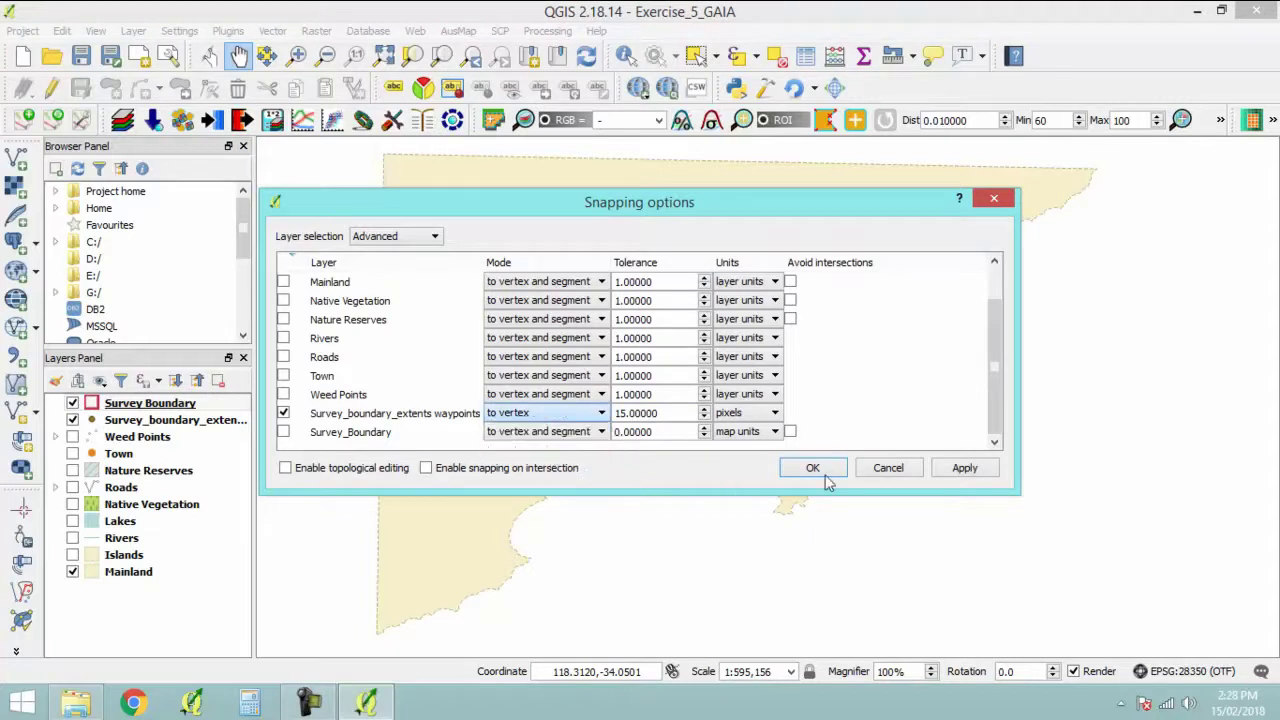
click(994, 200)
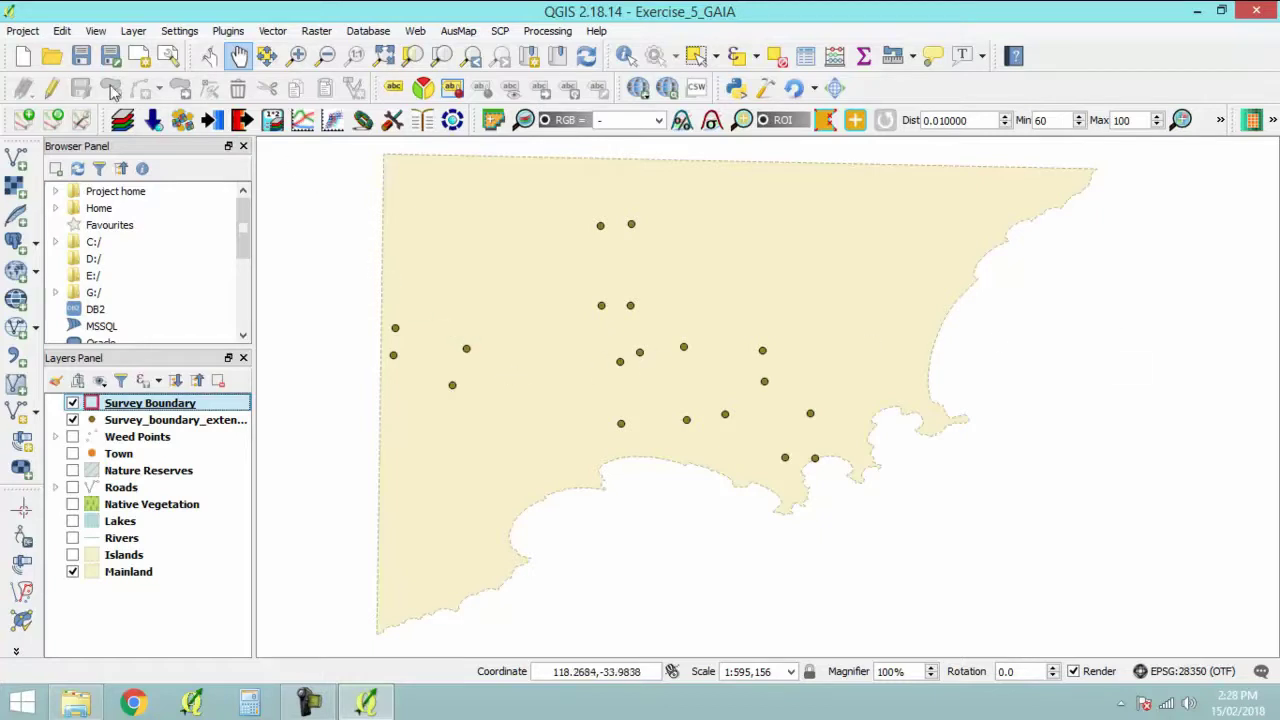
Start editing the Survey Boundary layer and digitise a polygon snapped to the four westernmost waypoints.
click(54, 90)
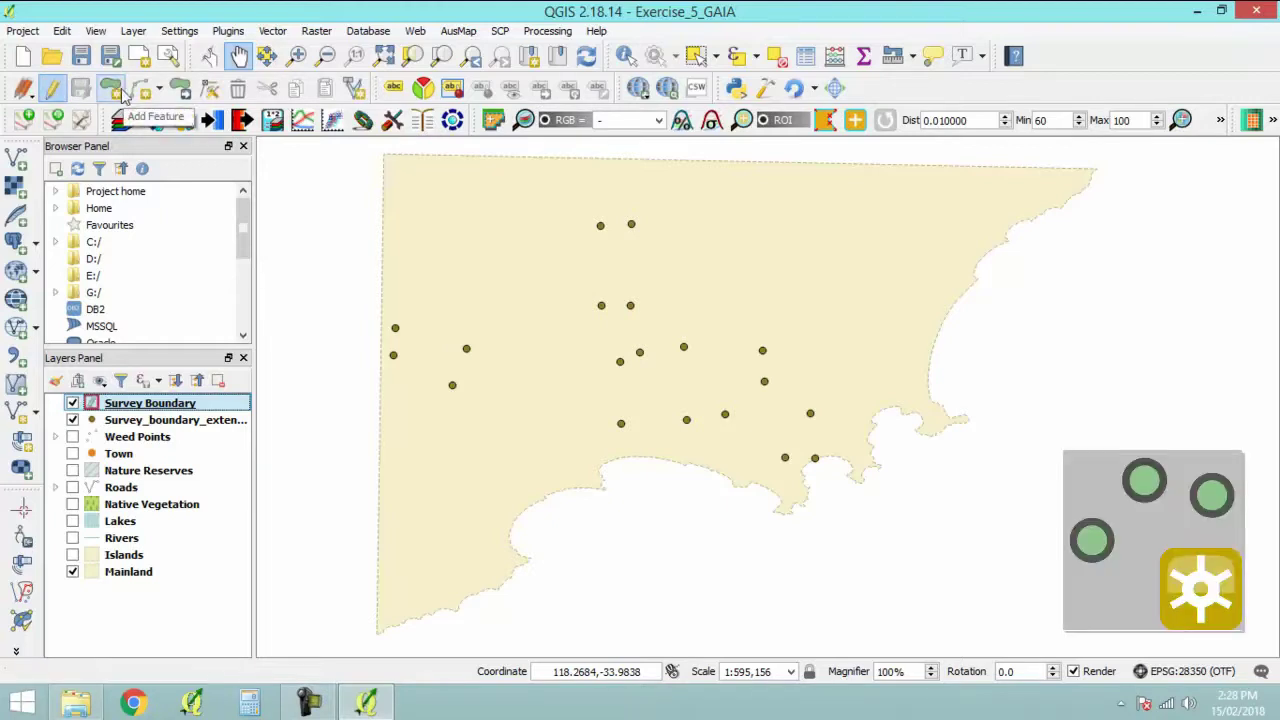
click(121, 89)
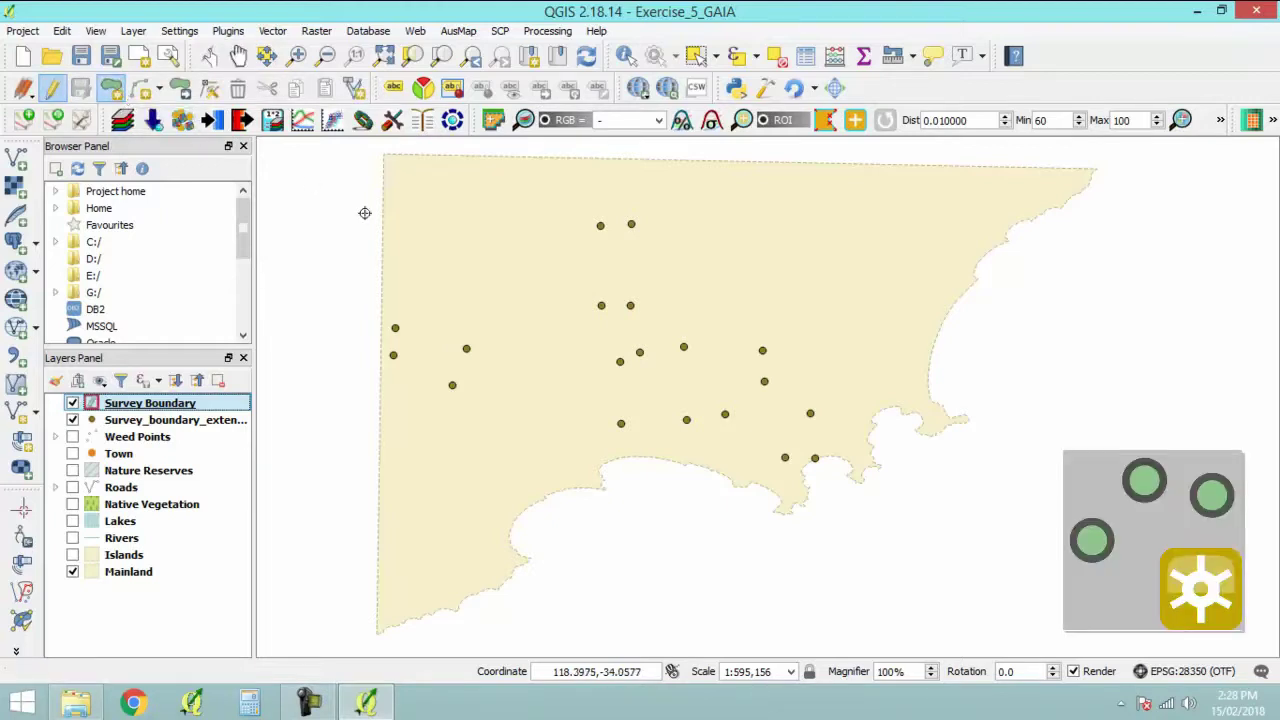
scroll(392, 351, up, 2)
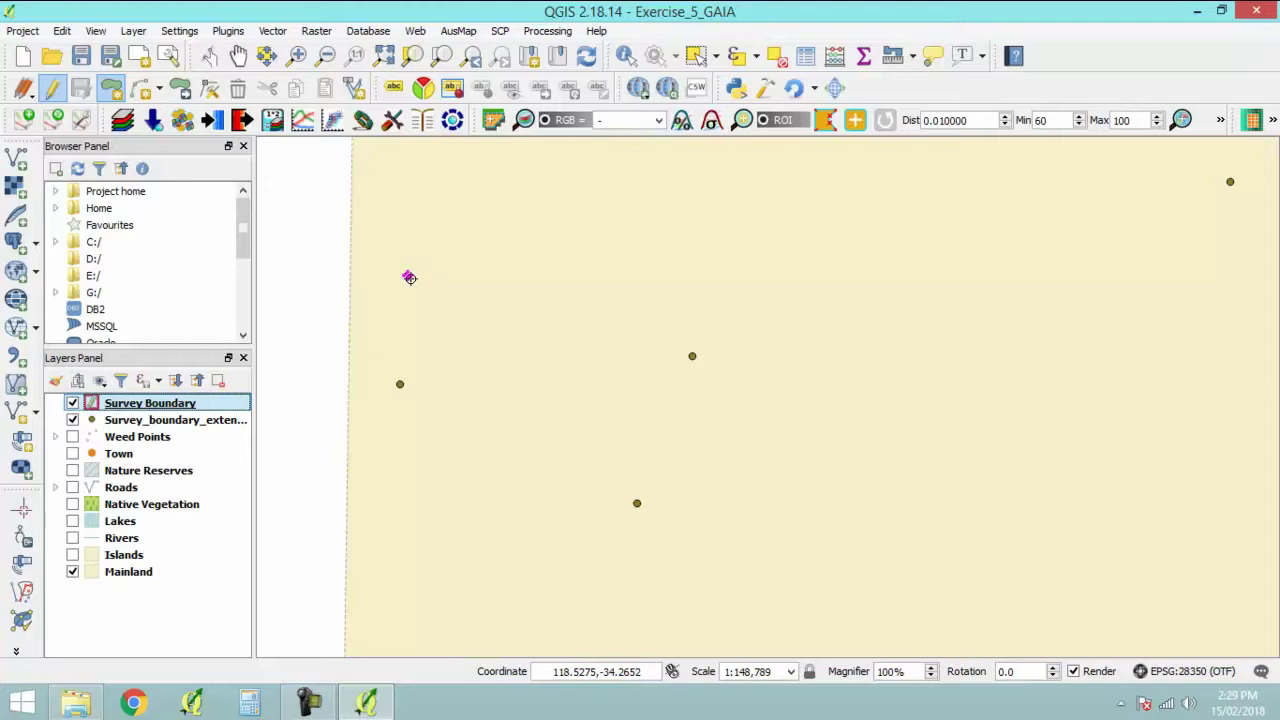
click(408, 277)
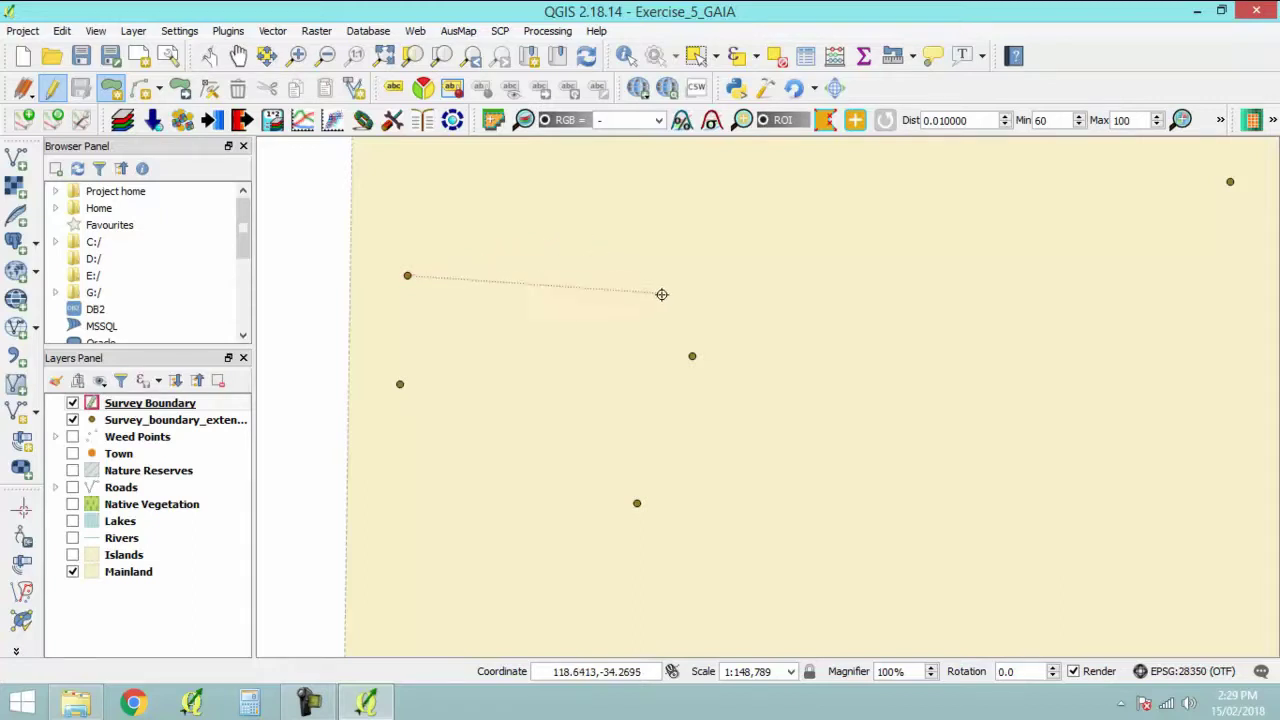
click(692, 356)
click(639, 504)
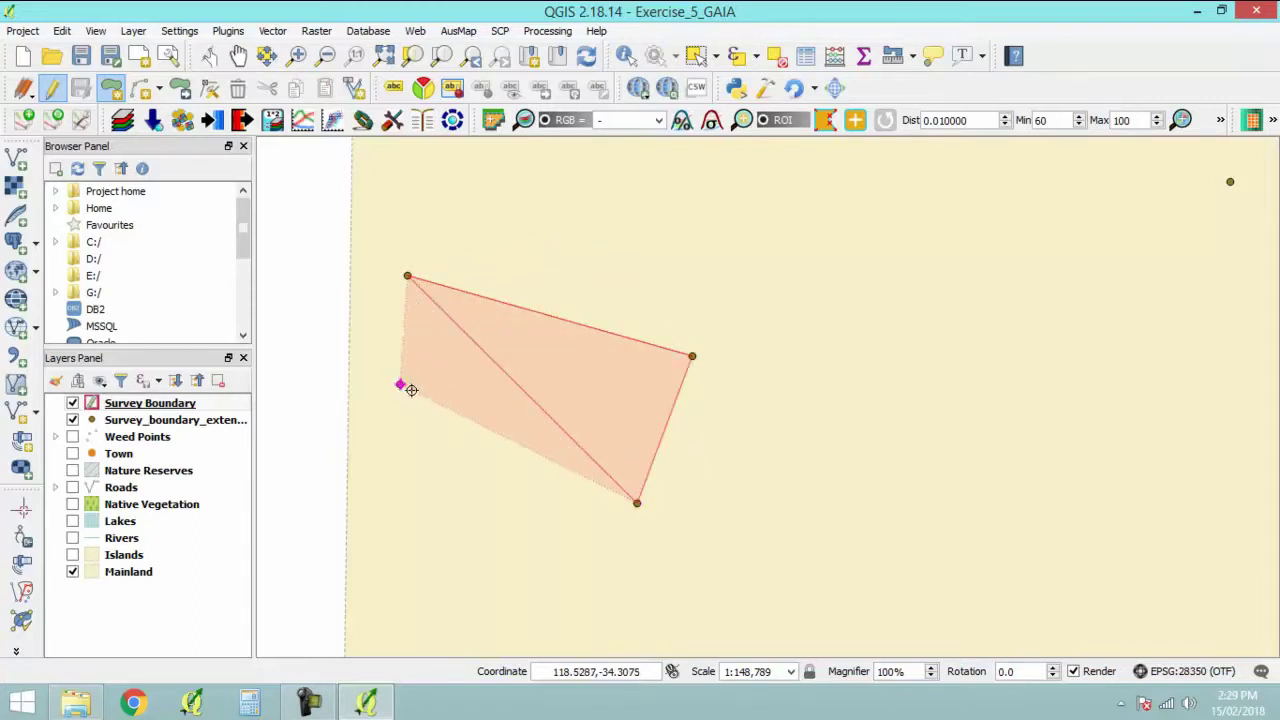
click(400, 384)
right_click(396, 332)
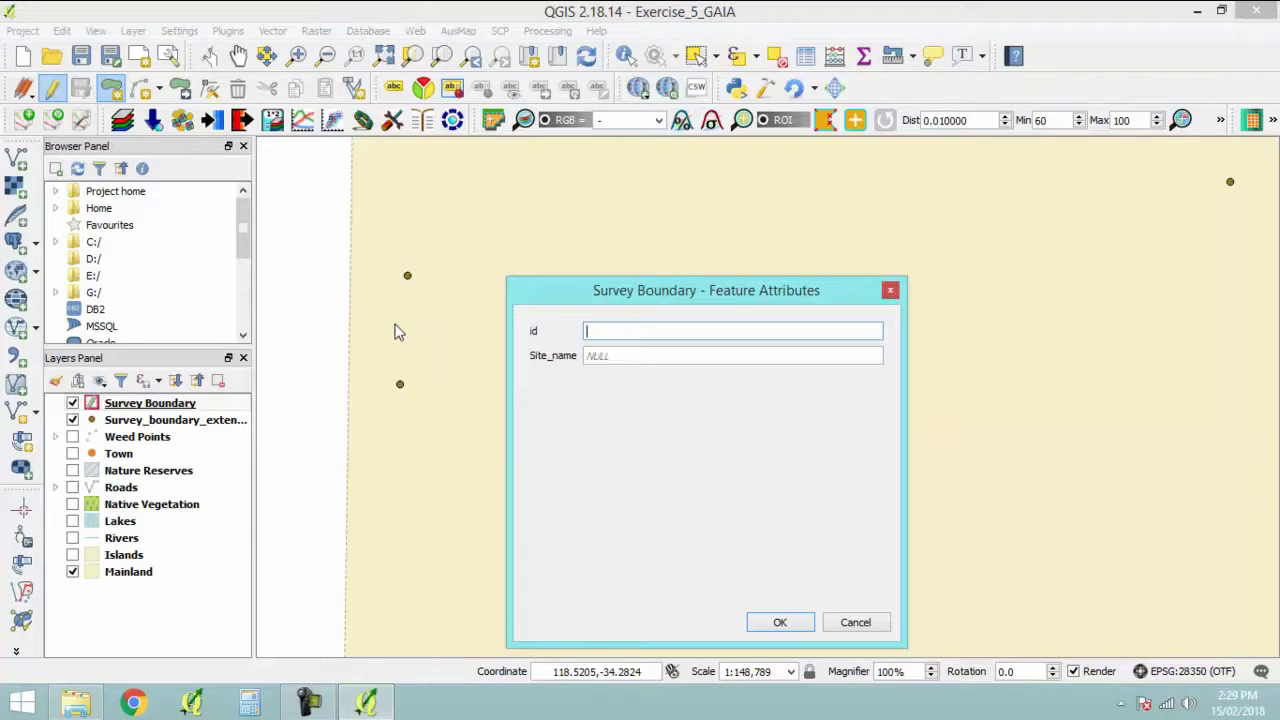
Give the western polygon id 1 and the Site_name Site A.
text(1)
key(Tab)
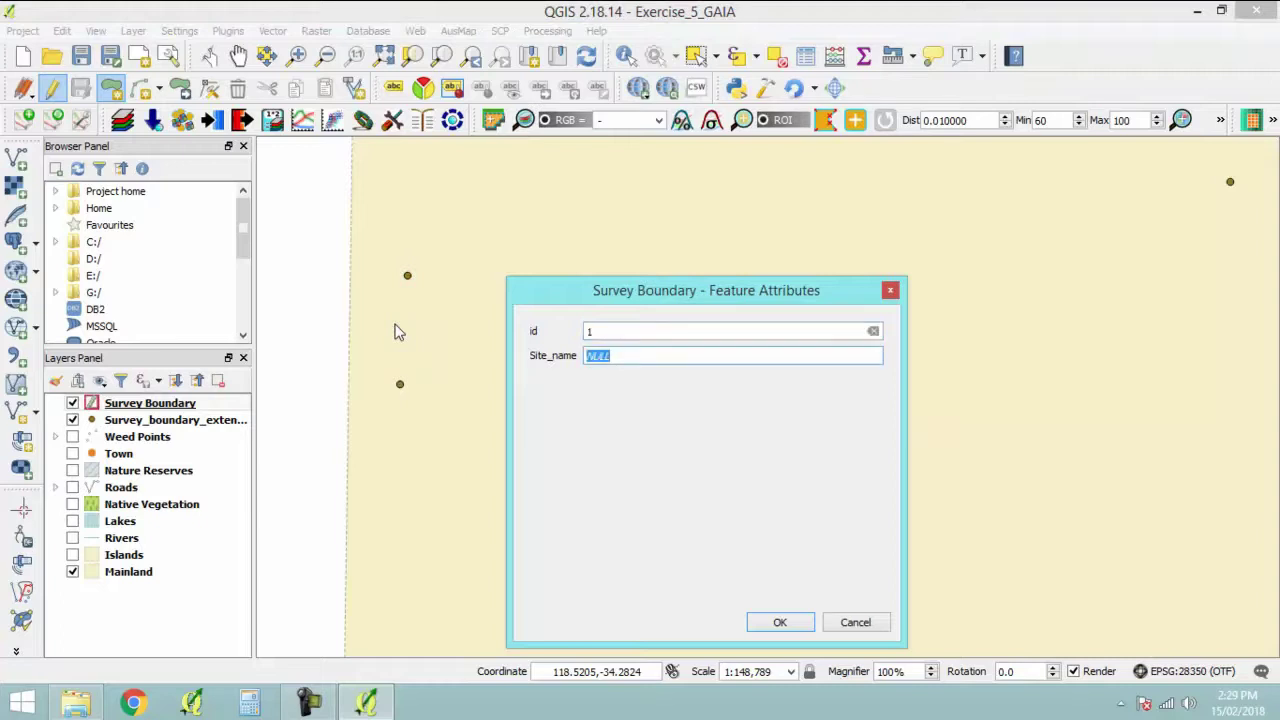
text(Site A)
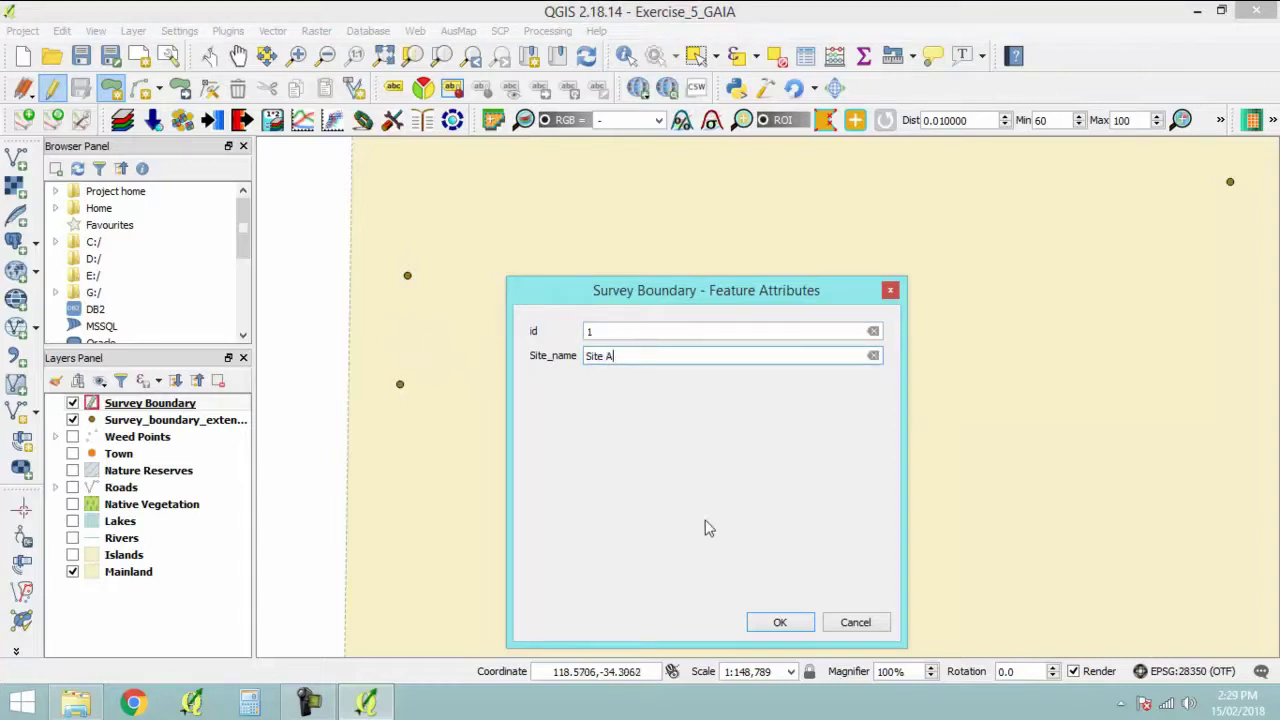
click(780, 622)
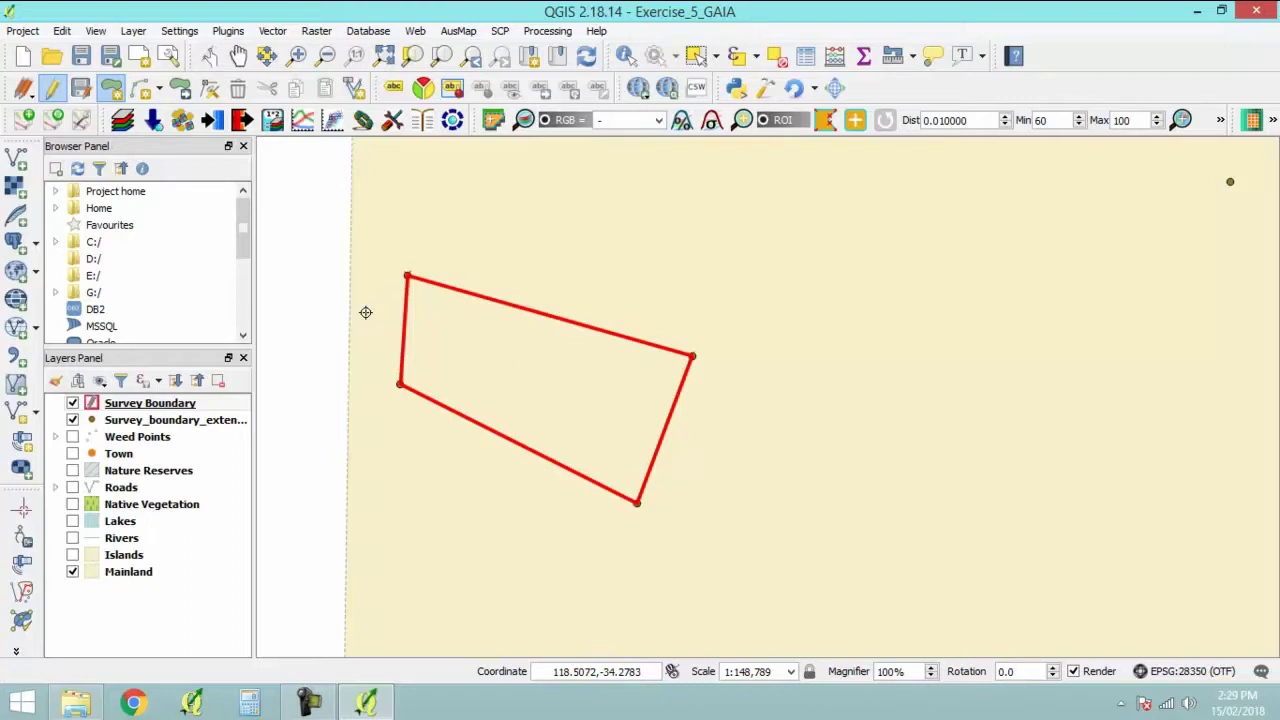
Digitise a second Survey Boundary polygon snapped to the four northern waypoints.
scroll(365, 312, down, 1)
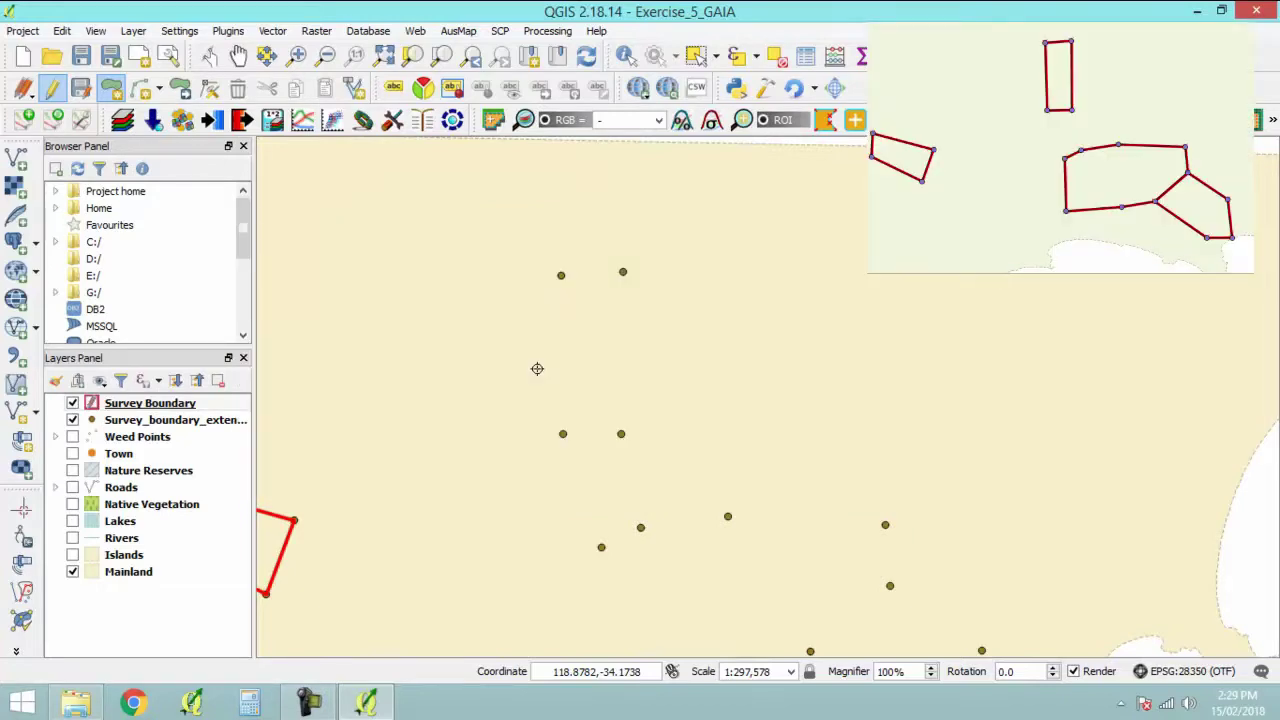
click(561, 275)
click(623, 272)
click(621, 434)
click(563, 434)
right_click(557, 360)
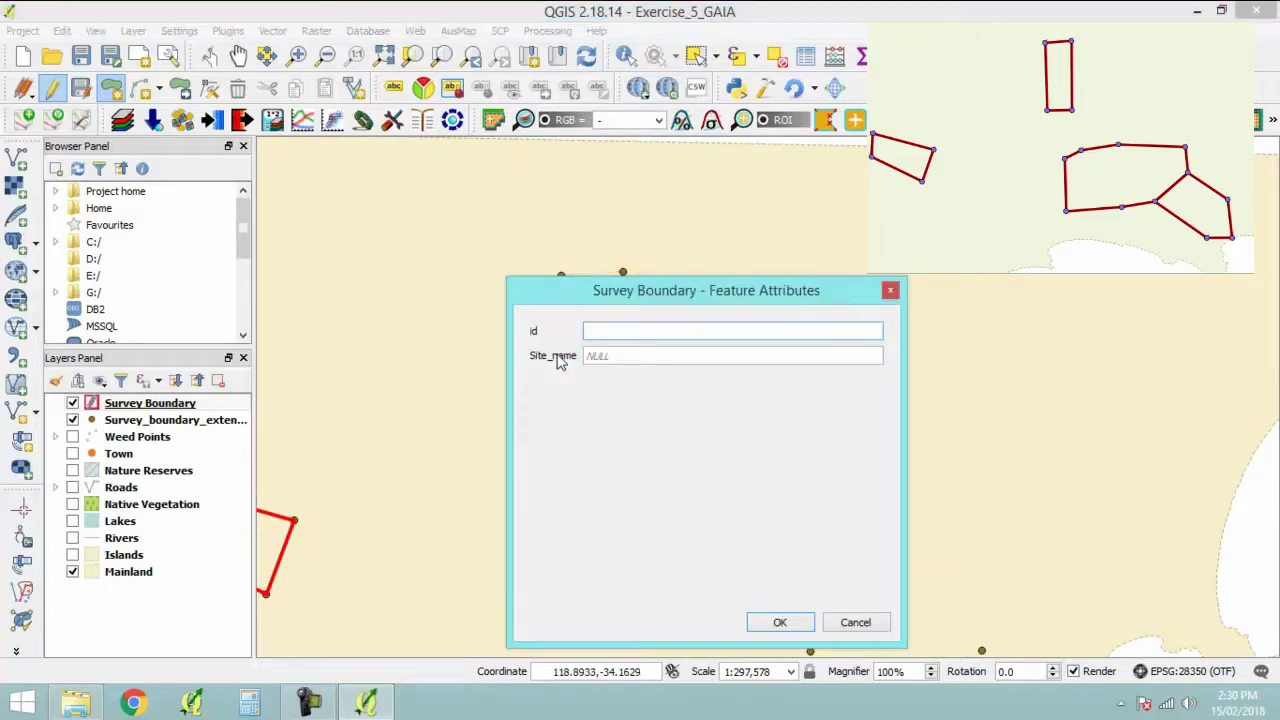
Give the northern polygon id 2 and the Site_name Site B.
text(Site 6)
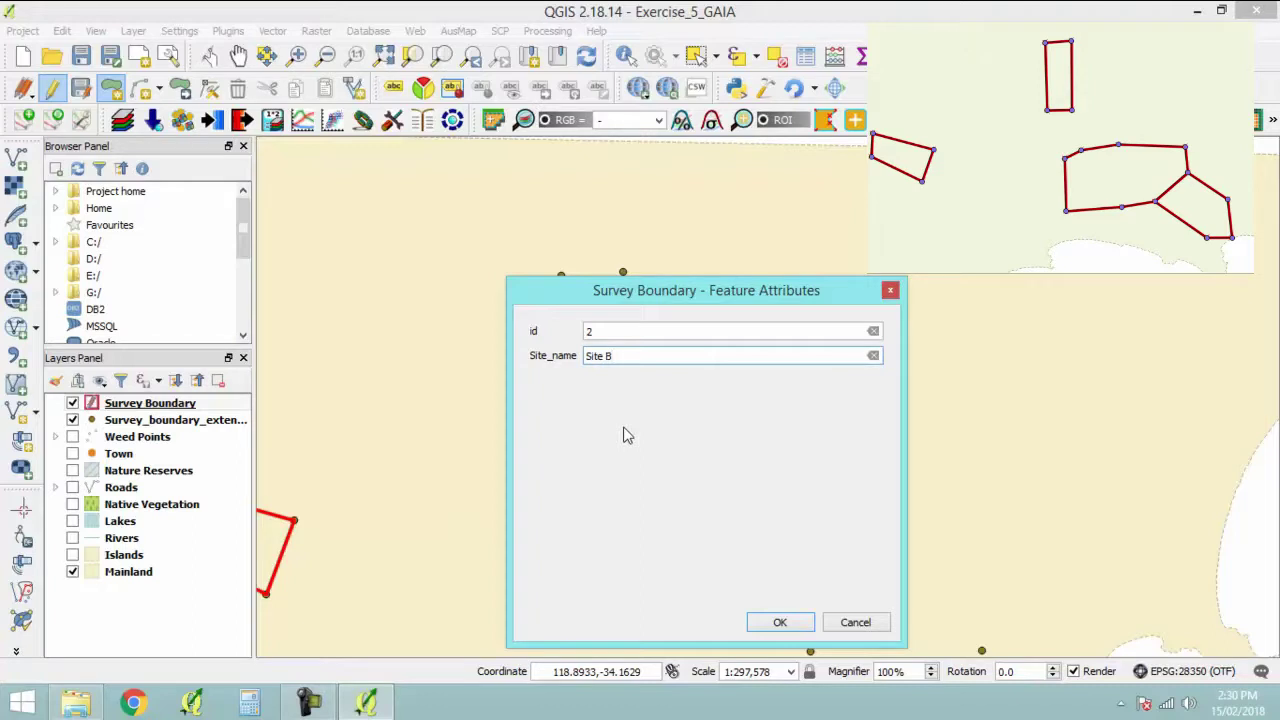
key(Return)
key(space)
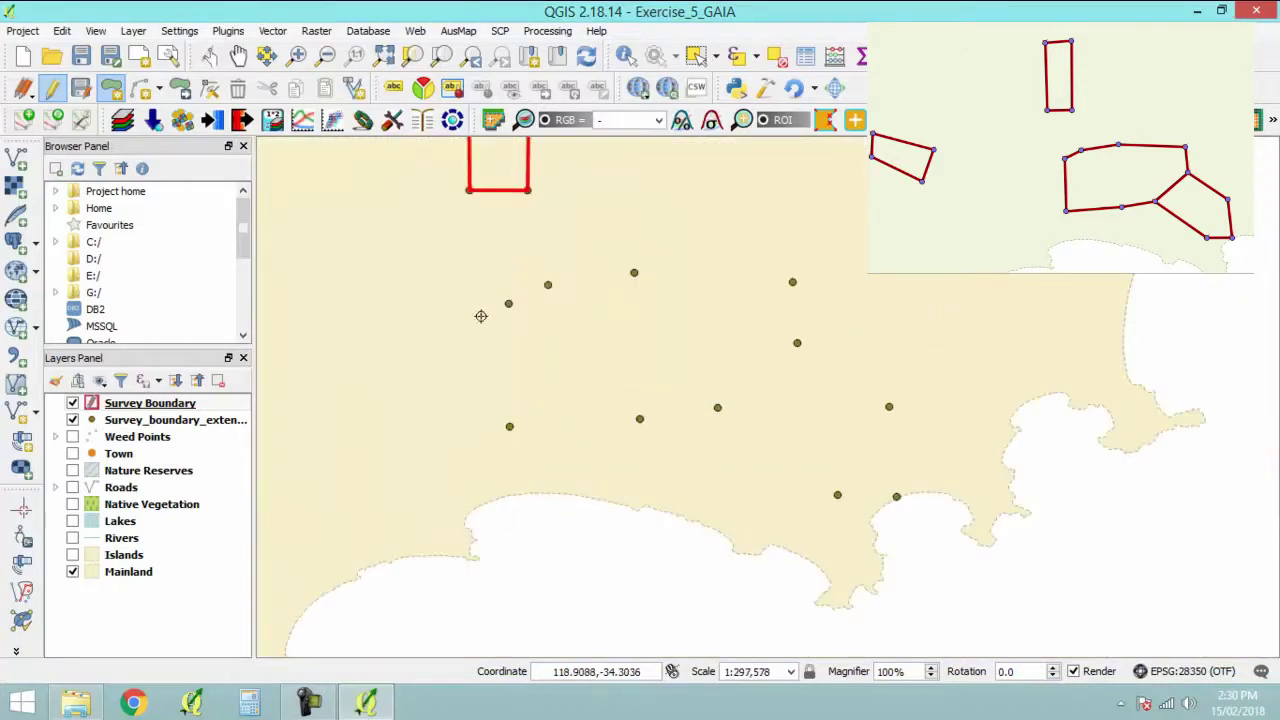
Digitise a third polygon snapped to the eight central waypoints south of Site B.
click(509, 303)
click(548, 286)
click(634, 273)
click(792, 282)
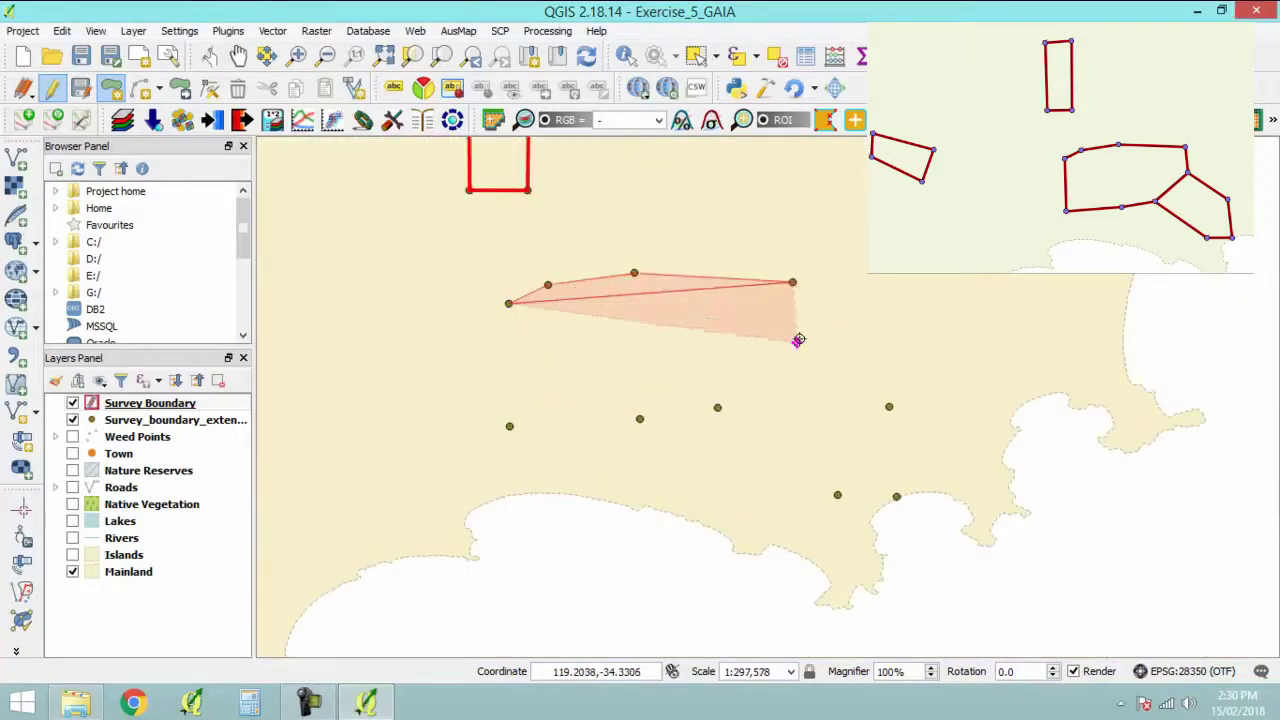
click(797, 343)
click(717, 407)
click(649, 418)
click(509, 426)
right_click(509, 426)
Give the eight-sided central polygon id 3 and fill in its Site_name.
text(3)
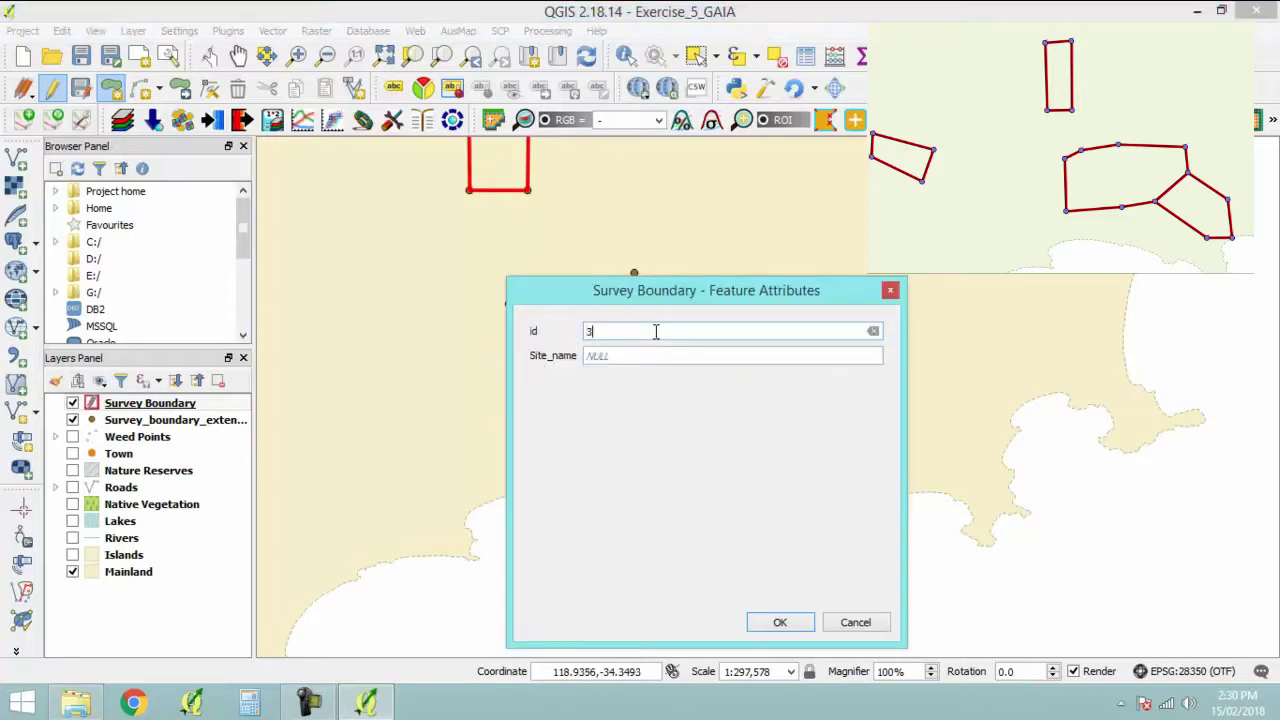
key(Tab)
text(Site)
key(Return)
Digitise a fourth, five-sided polygon from the three southeastern waypoints and the two waypoints shared with the central polygon's southeast edge.
click(896, 496)
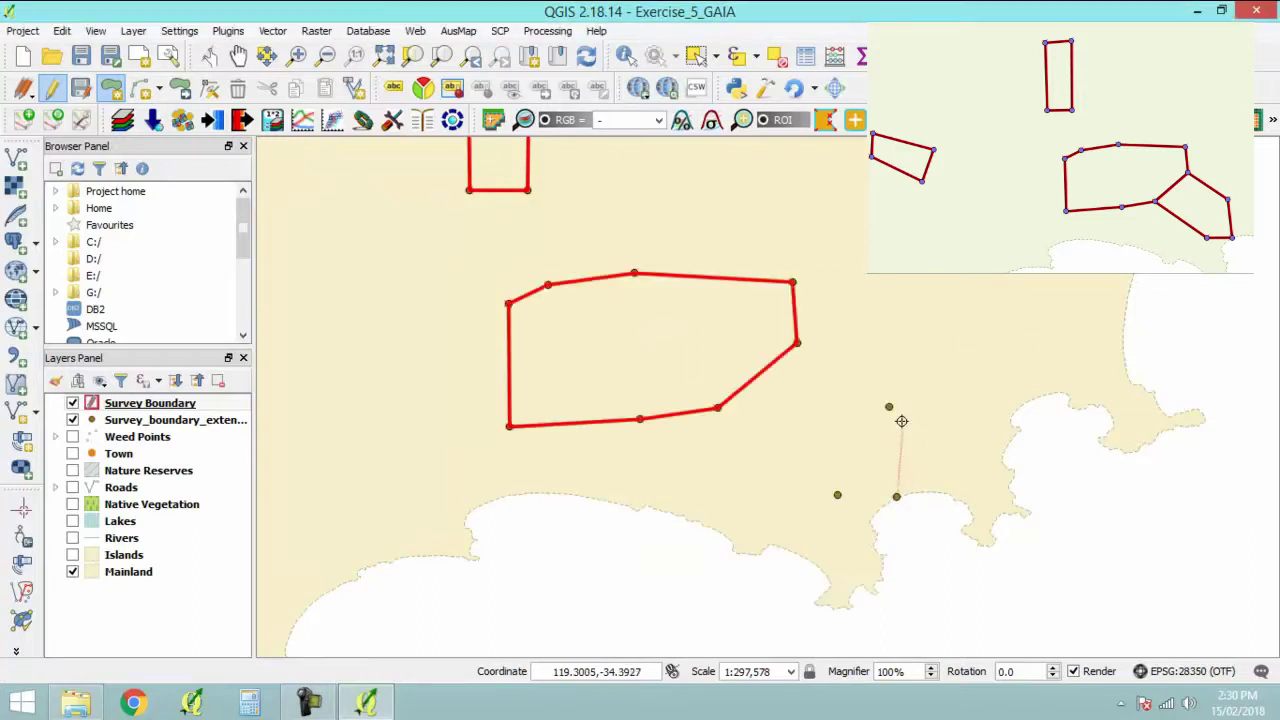
click(889, 407)
click(797, 343)
click(717, 407)
right_click(860, 520)
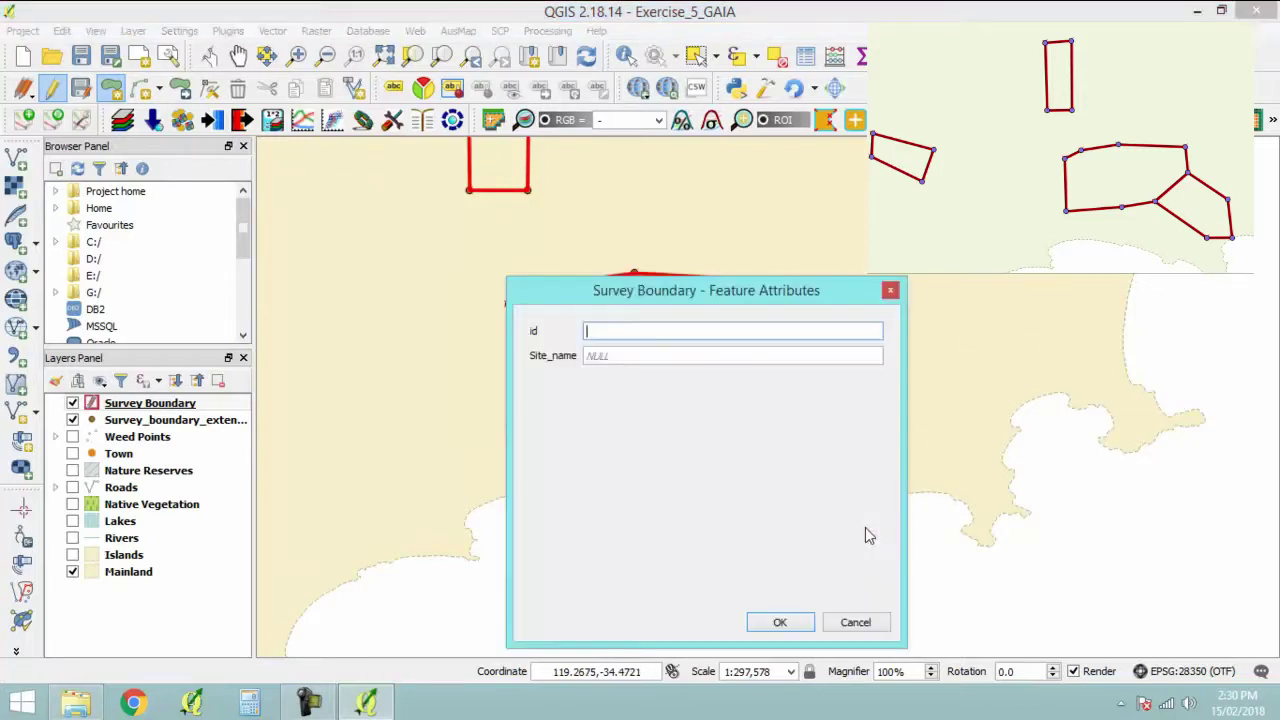
Give the southeastern polygon id 4 and fill in its Site_name.
text(4)
key(Tab)
text(Site)
key(Return)
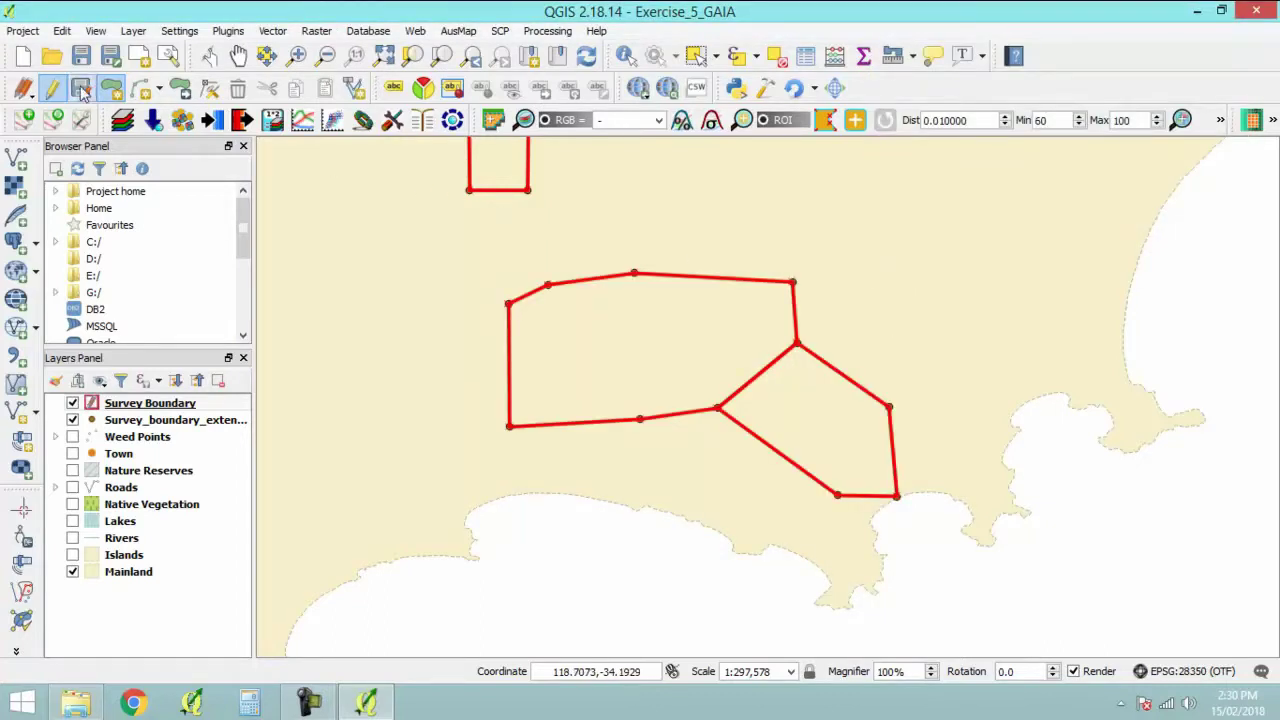
Save the Survey Boundary layer edits and turn off editing for the layer.
click(82, 90)
click(52, 88)
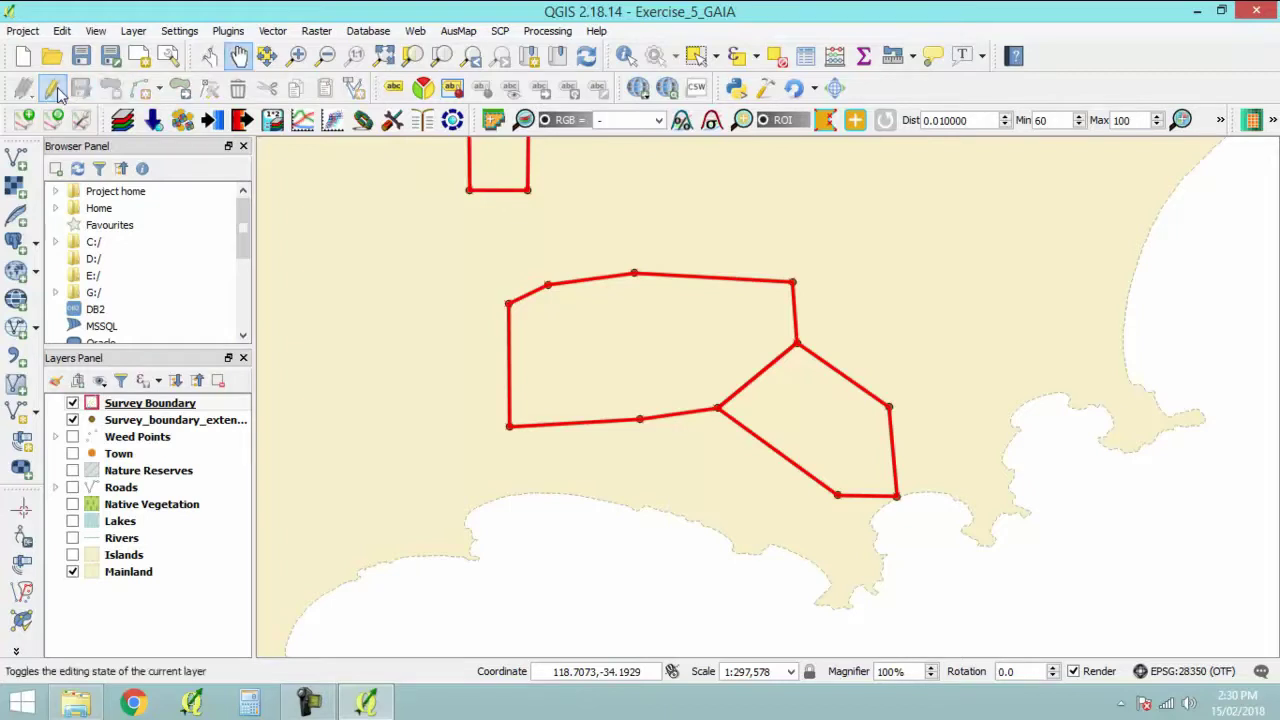
right_click(162, 413)
click(240, 67)
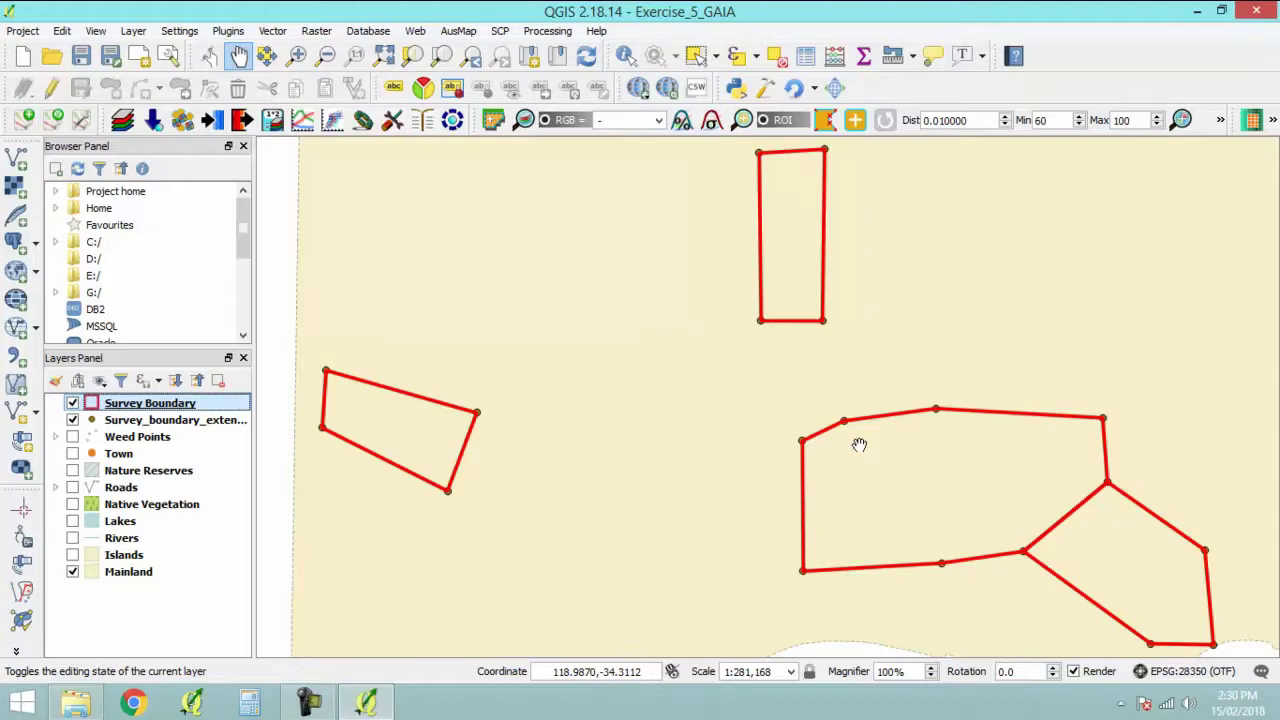
Review the Survey Boundary layer's attribute table to check the id and Site_name of each polygon.
right_click(160, 406)
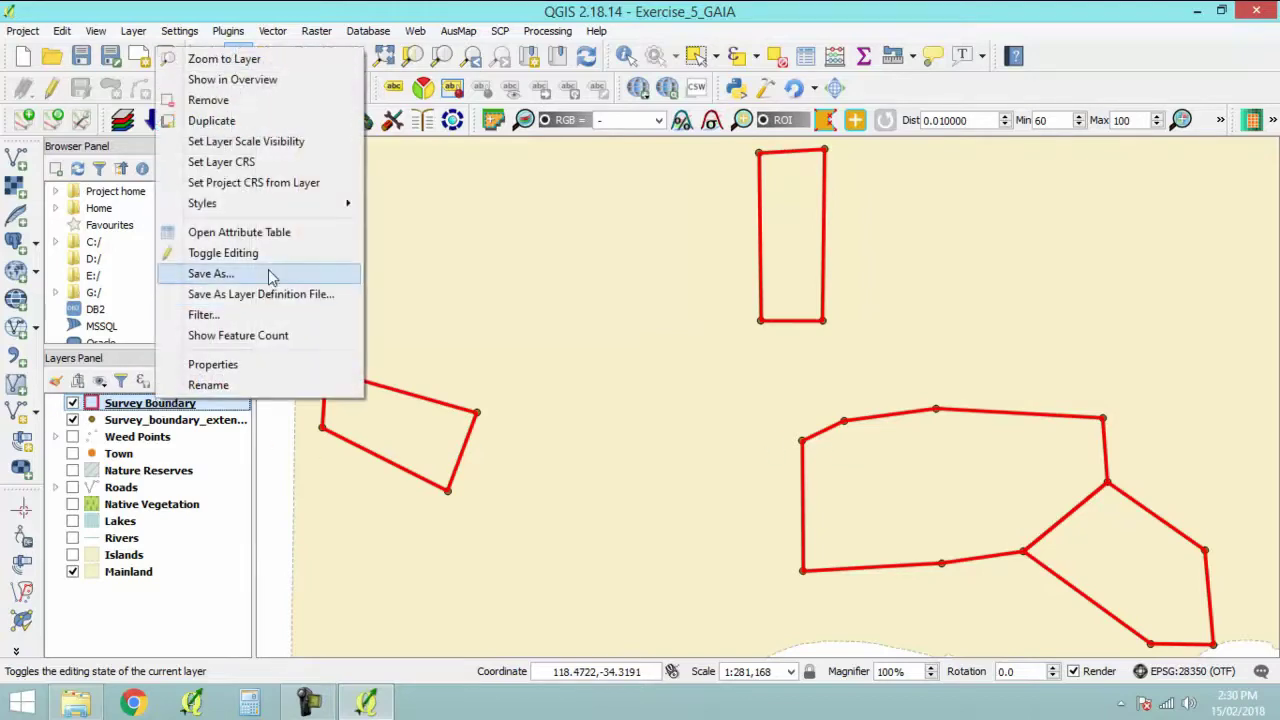
click(252, 236)
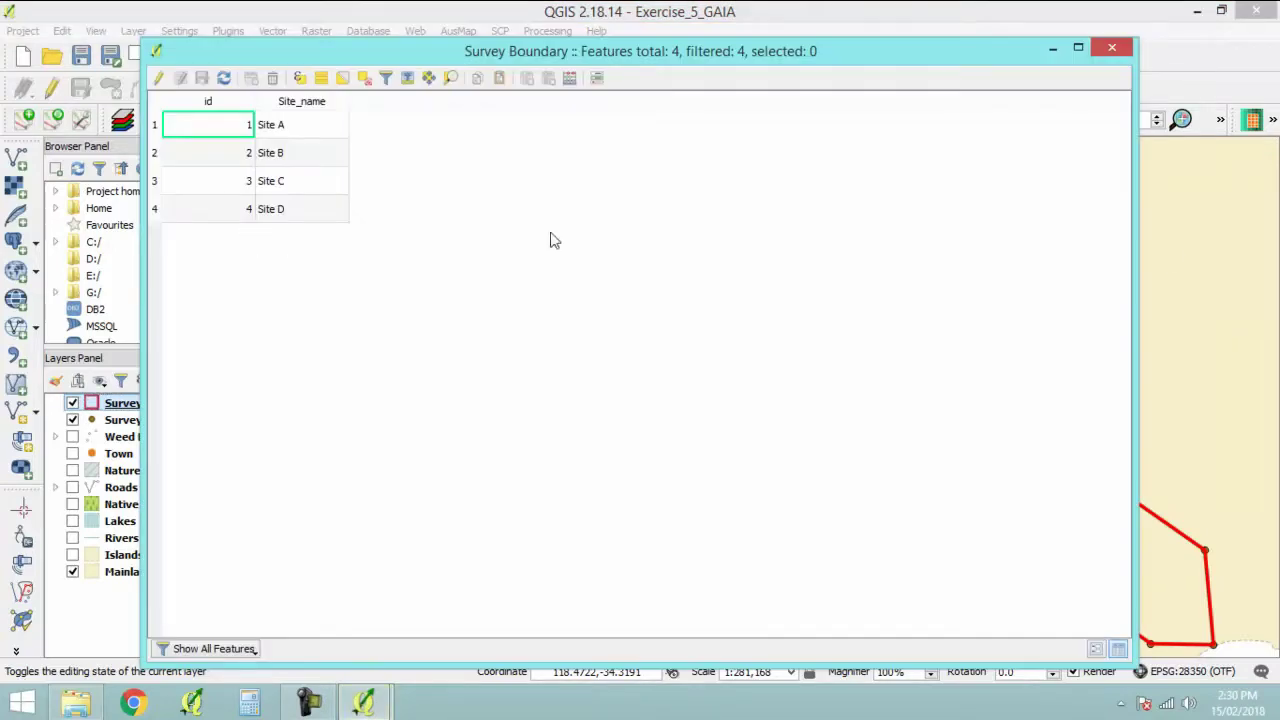
drag(1125, 263, 400, 263)
drag(270, 45, 637, 403)
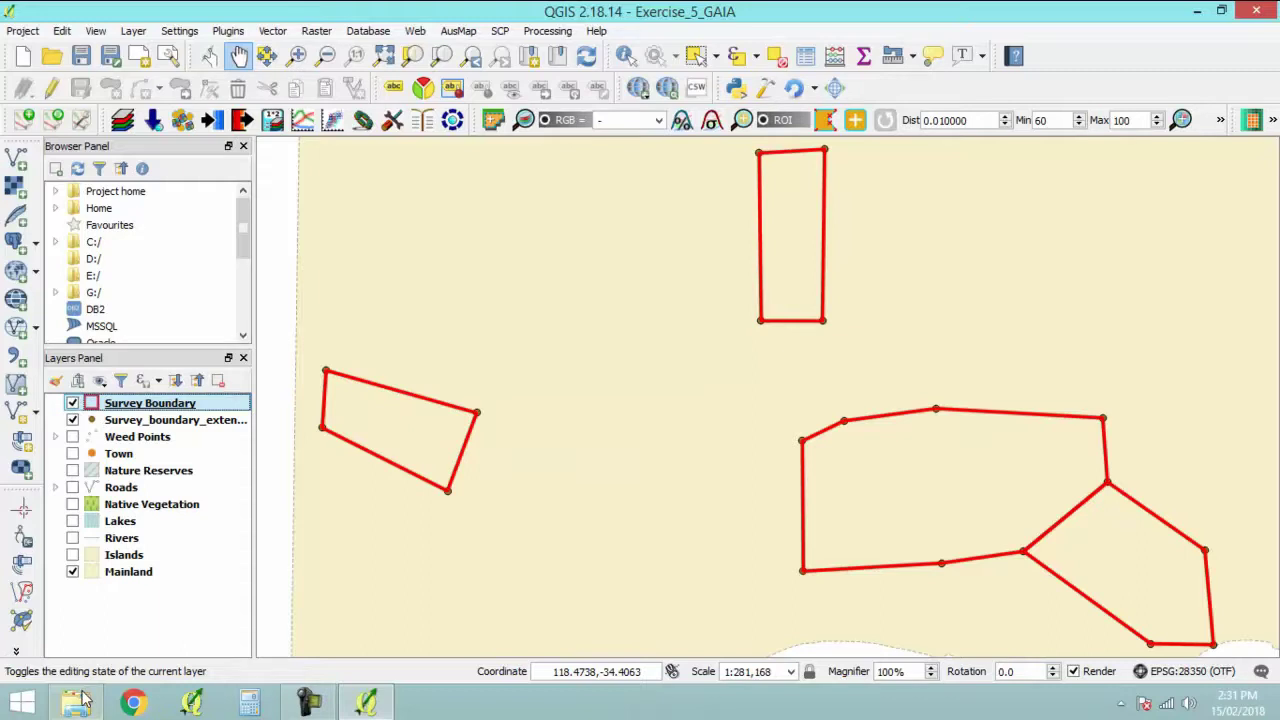
Switch to File Explorer and open Survey_Boundaries_Details.xlsx from 01_Training_Data\02_Excel in a maximised Excel window.
mouse_move(85, 700)
click(90, 600)
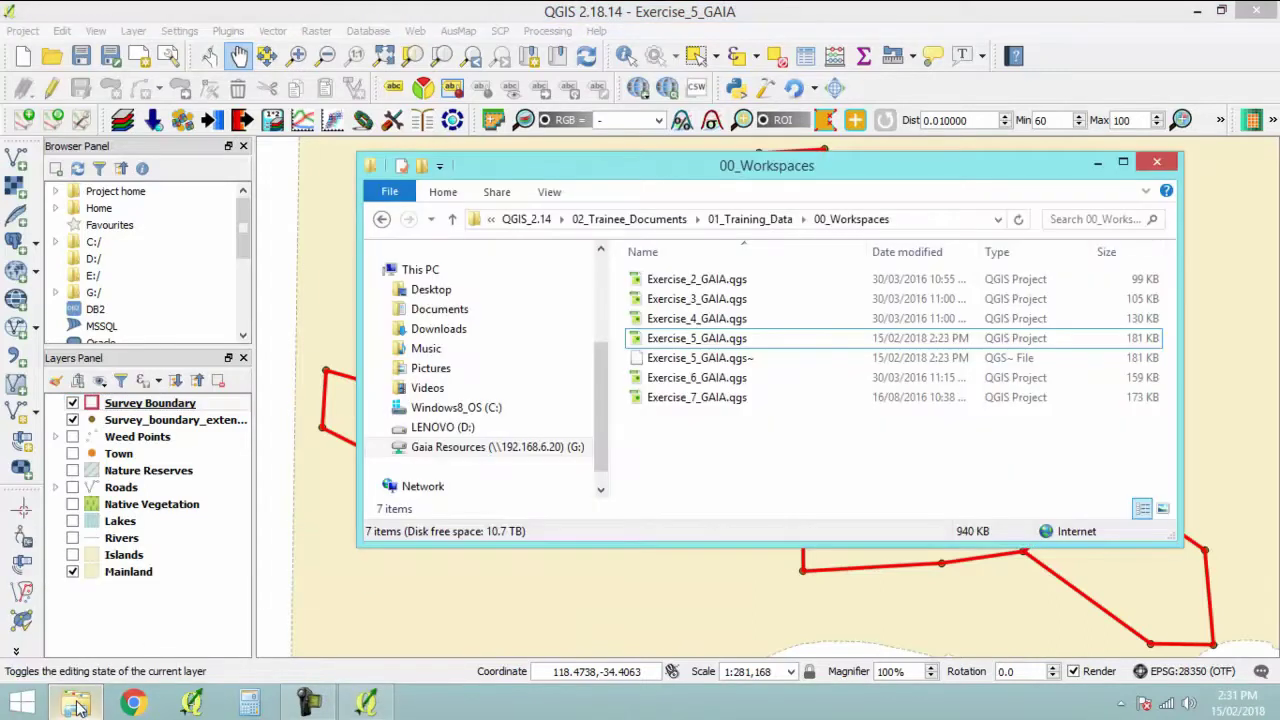
click(755, 219)
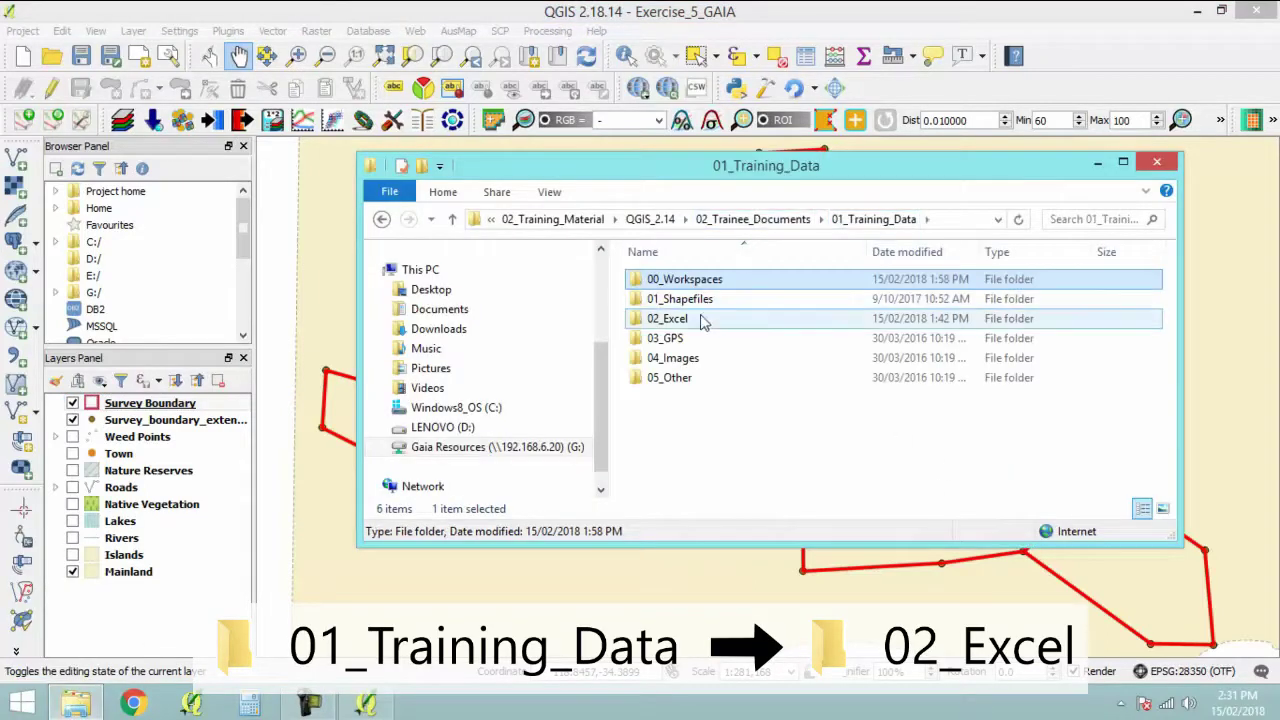
click(697, 330)
double_click(697, 330)
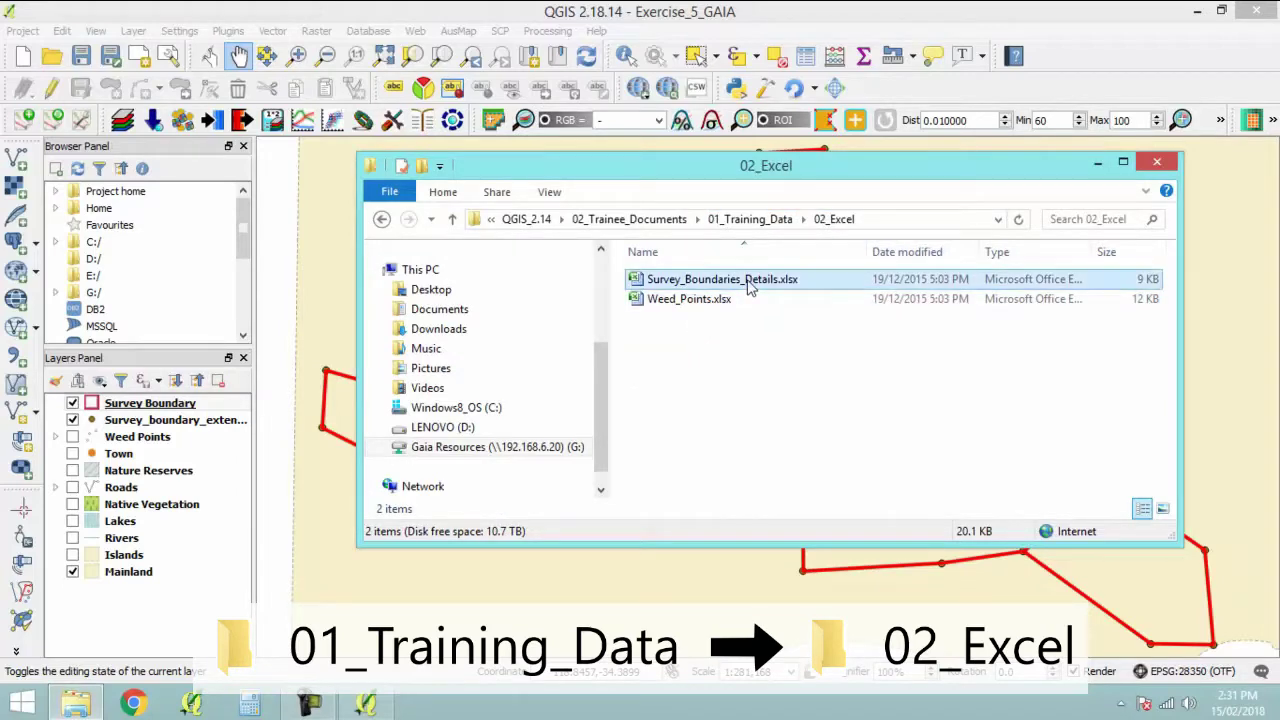
double_click(706, 285)
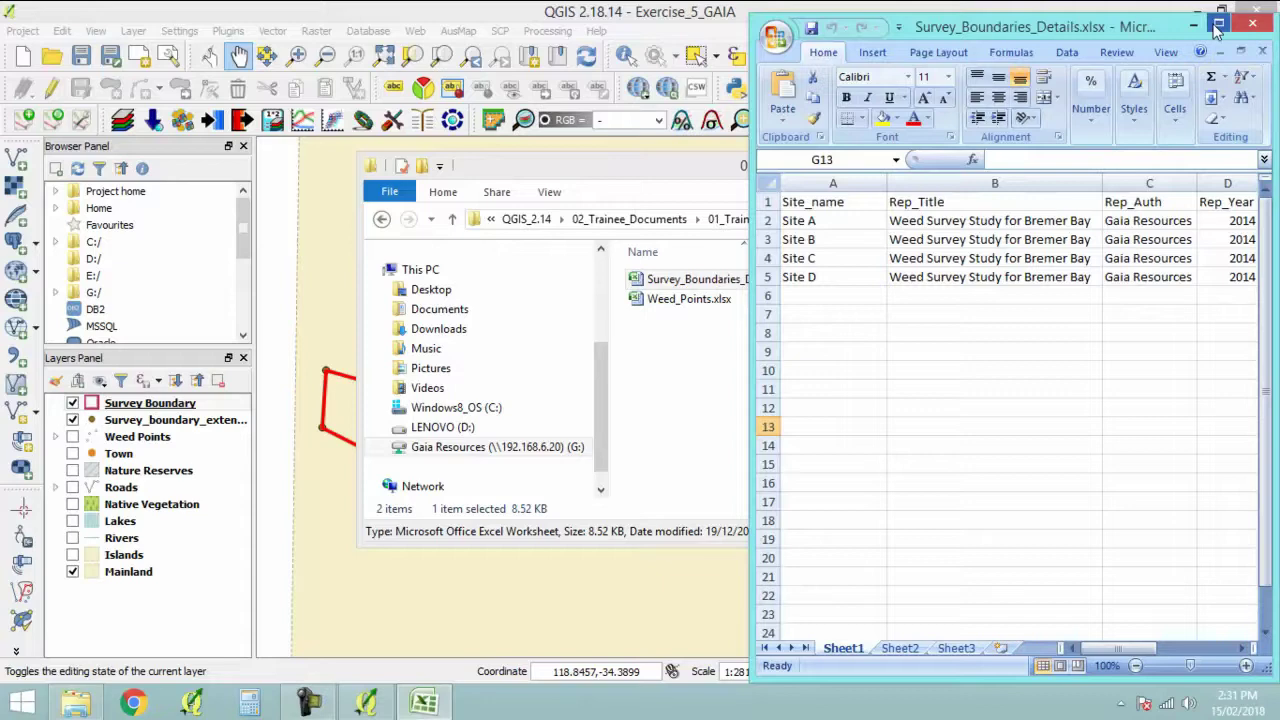
click(1217, 27)
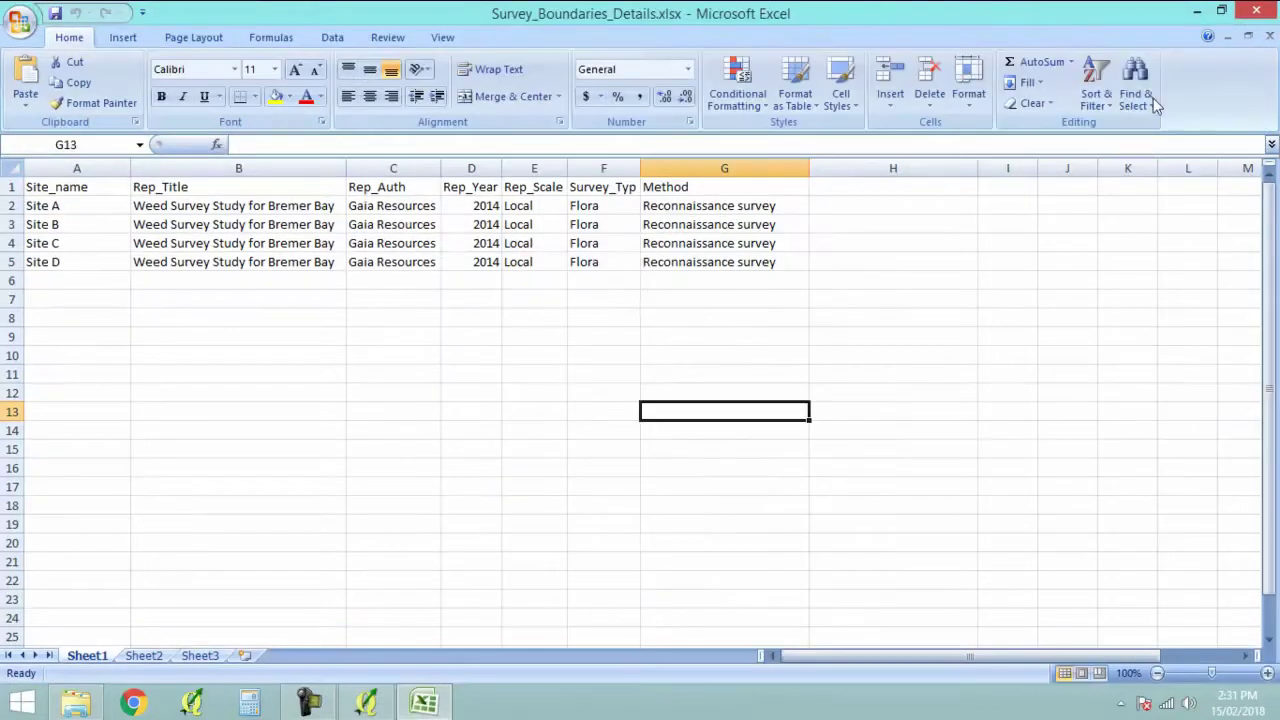
Save the active sheet as the comma-delimited CSV file Survey_Boundaries_Details.csv in 02_Training_Outputs\02_Excel.
click(20, 22)
click(65, 190)
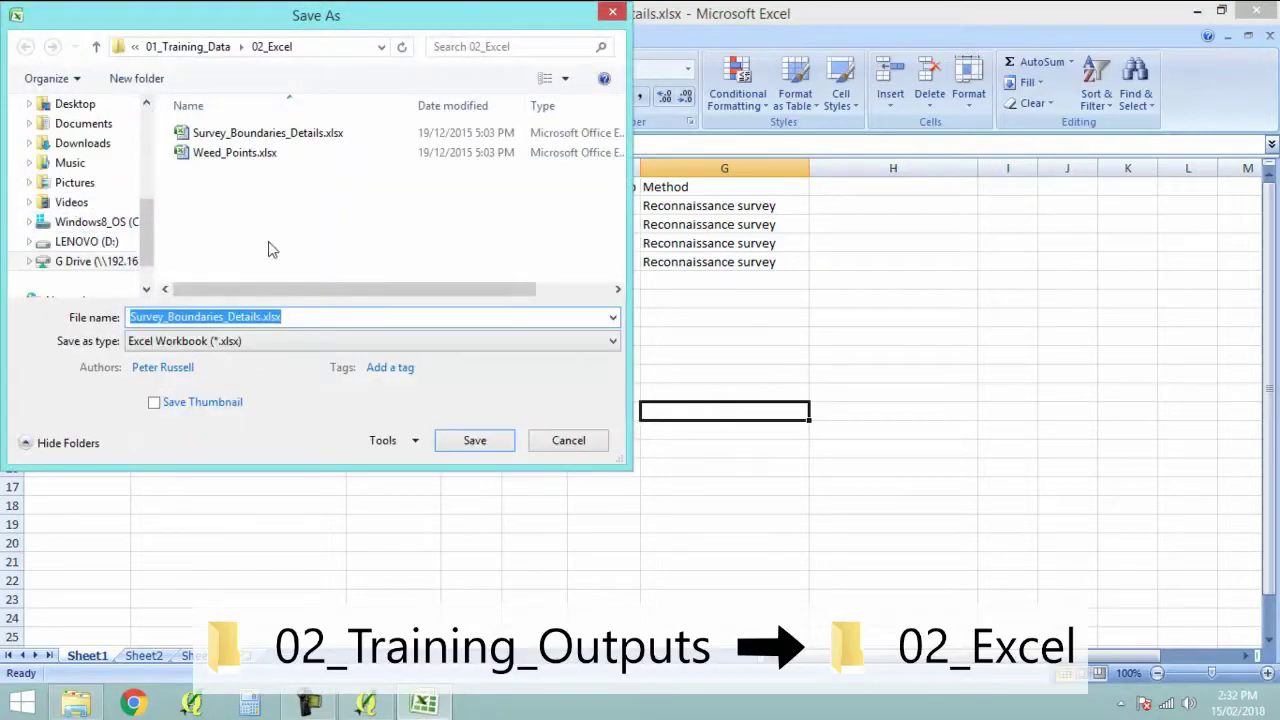
click(236, 47)
click(215, 46)
double_click(264, 158)
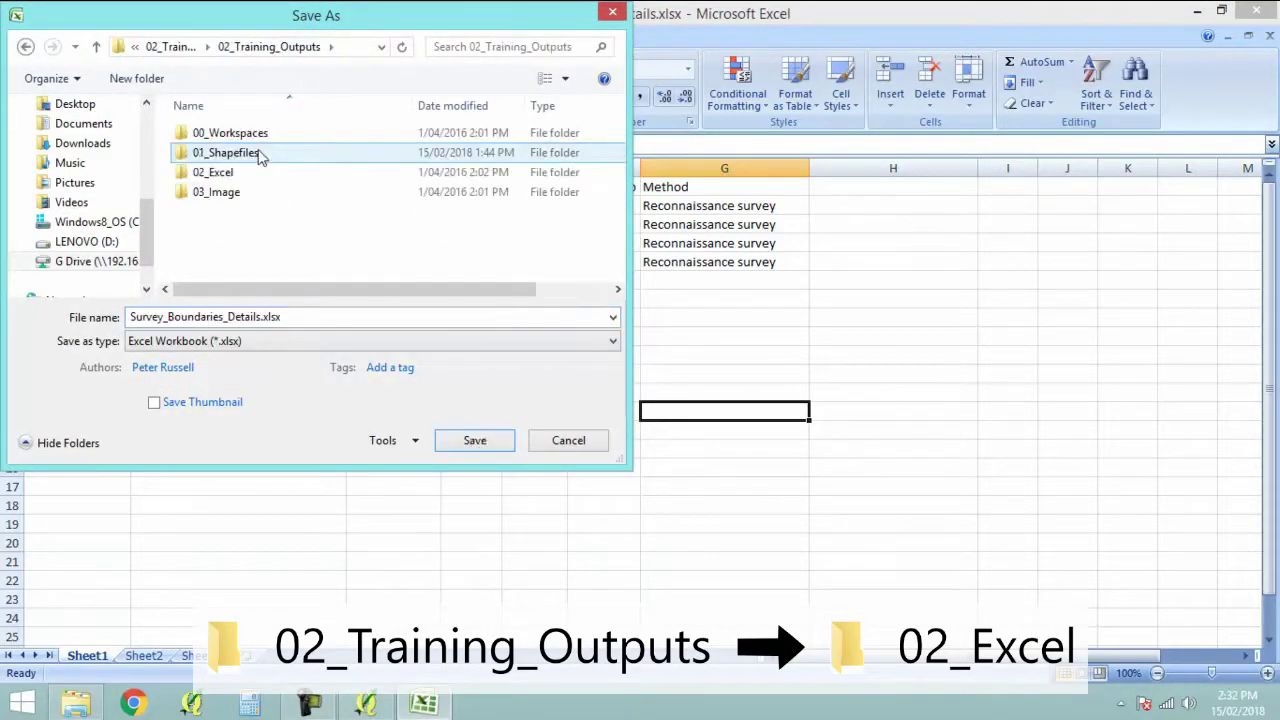
double_click(244, 173)
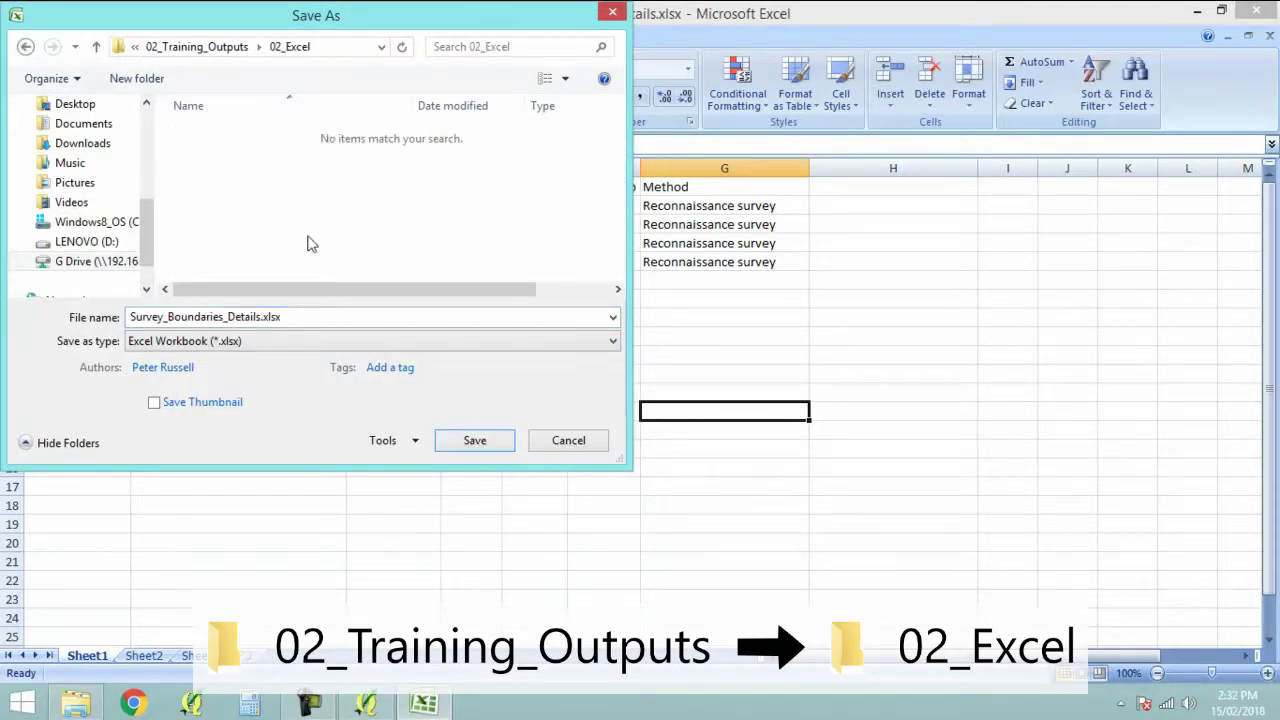
click(320, 340)
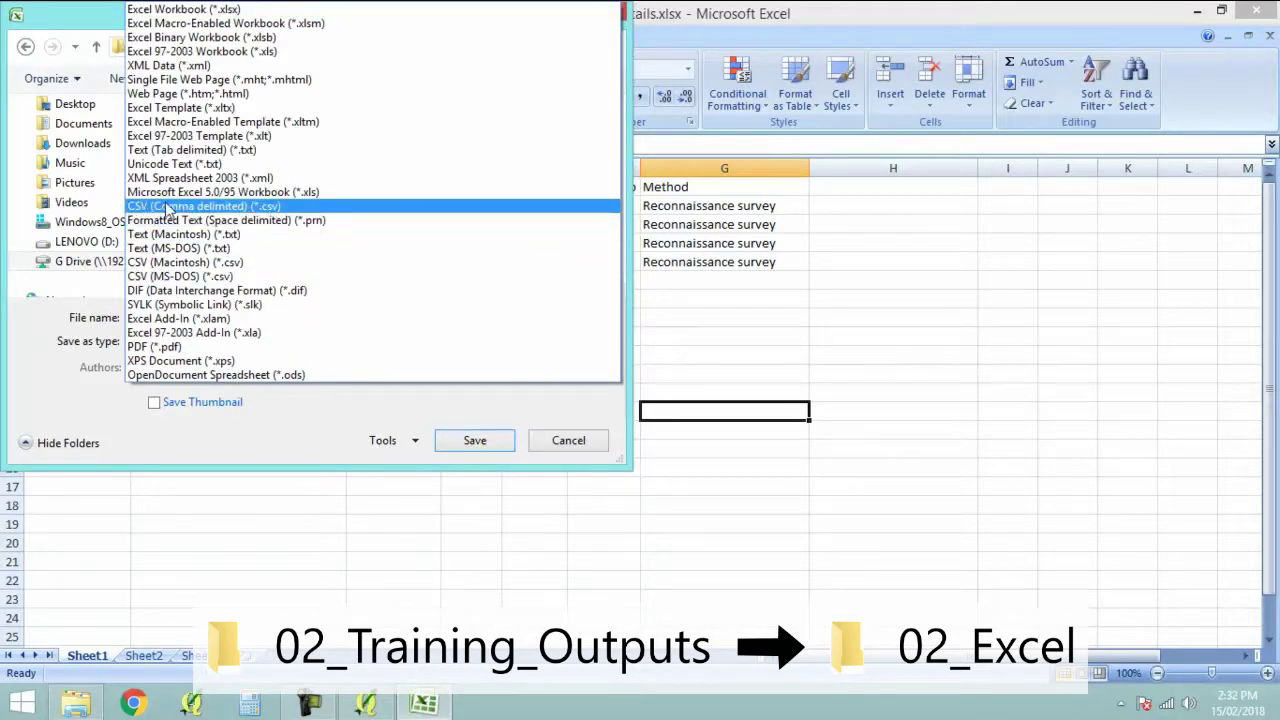
click(245, 210)
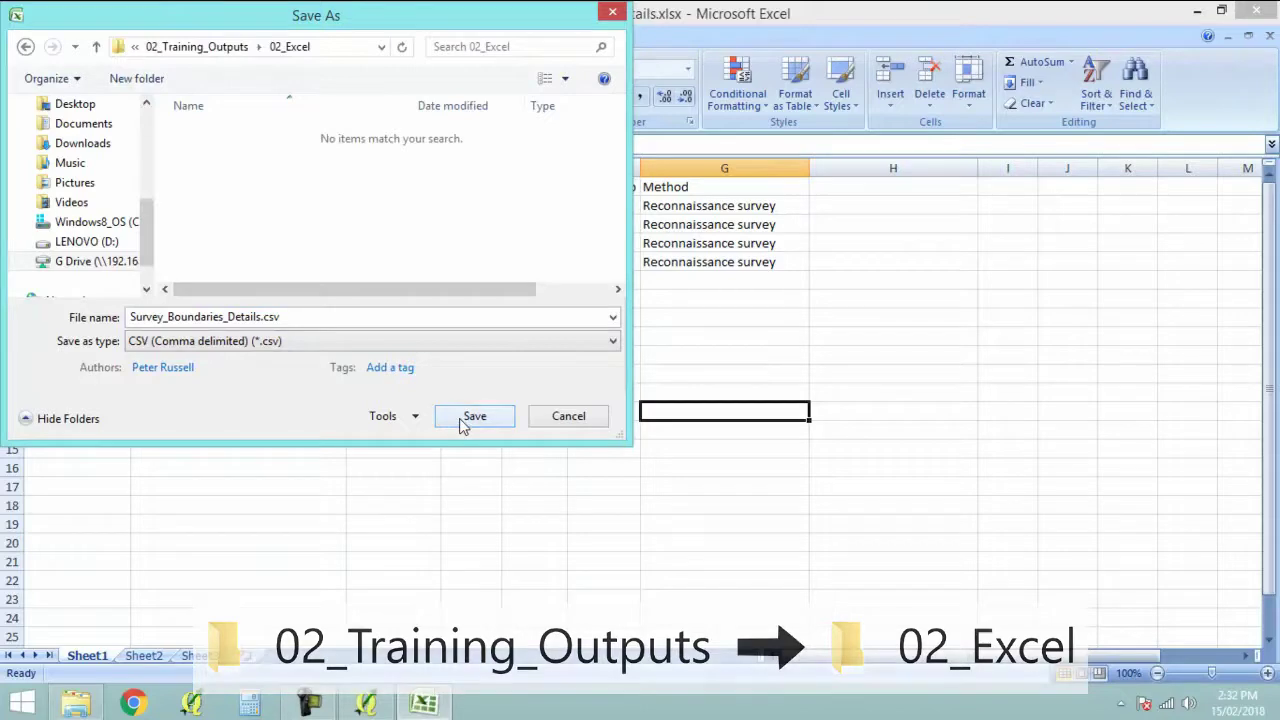
click(463, 422)
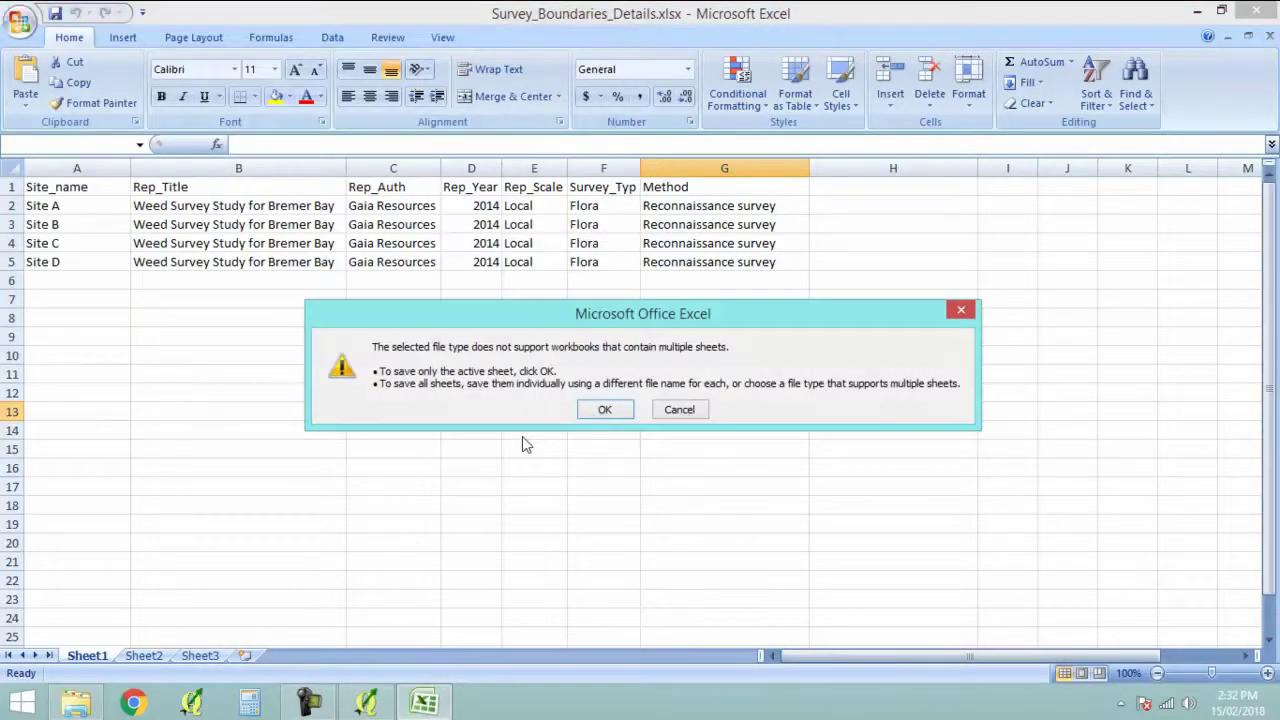
click(603, 410)
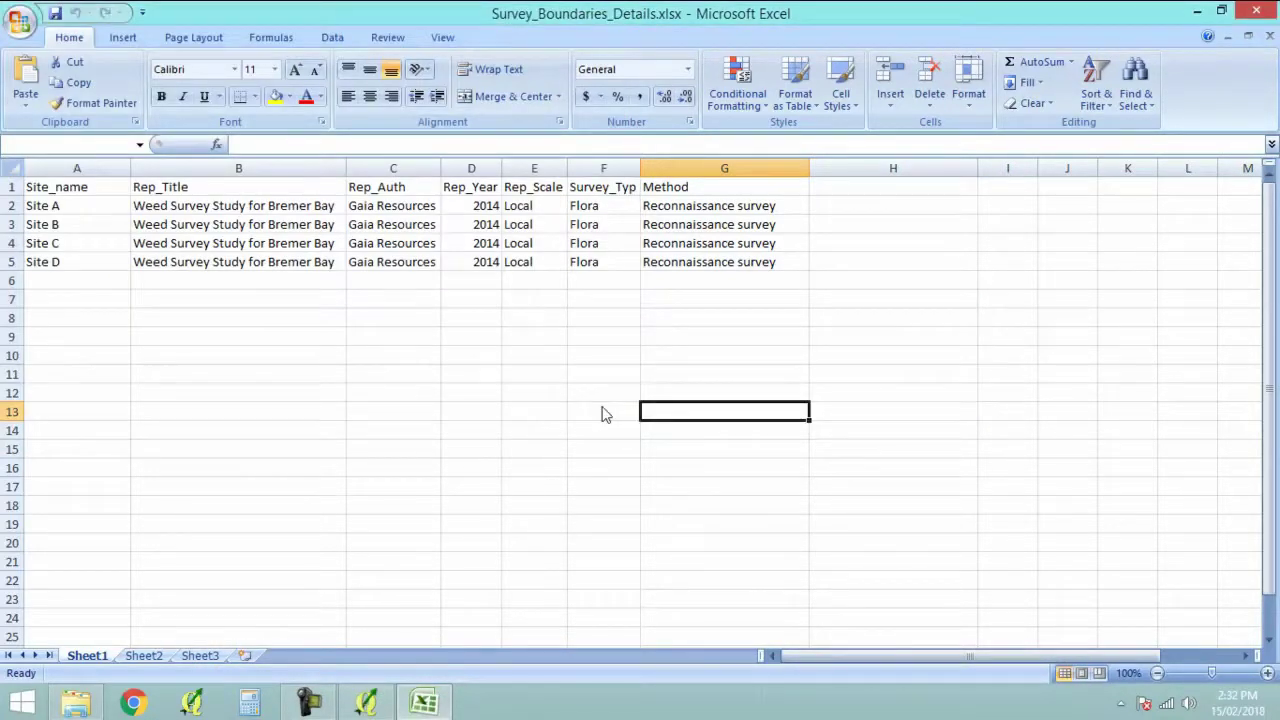
Close the CSV workbook without saving again and minimise the file browser to return to QGIS.
key(ctrl+w)
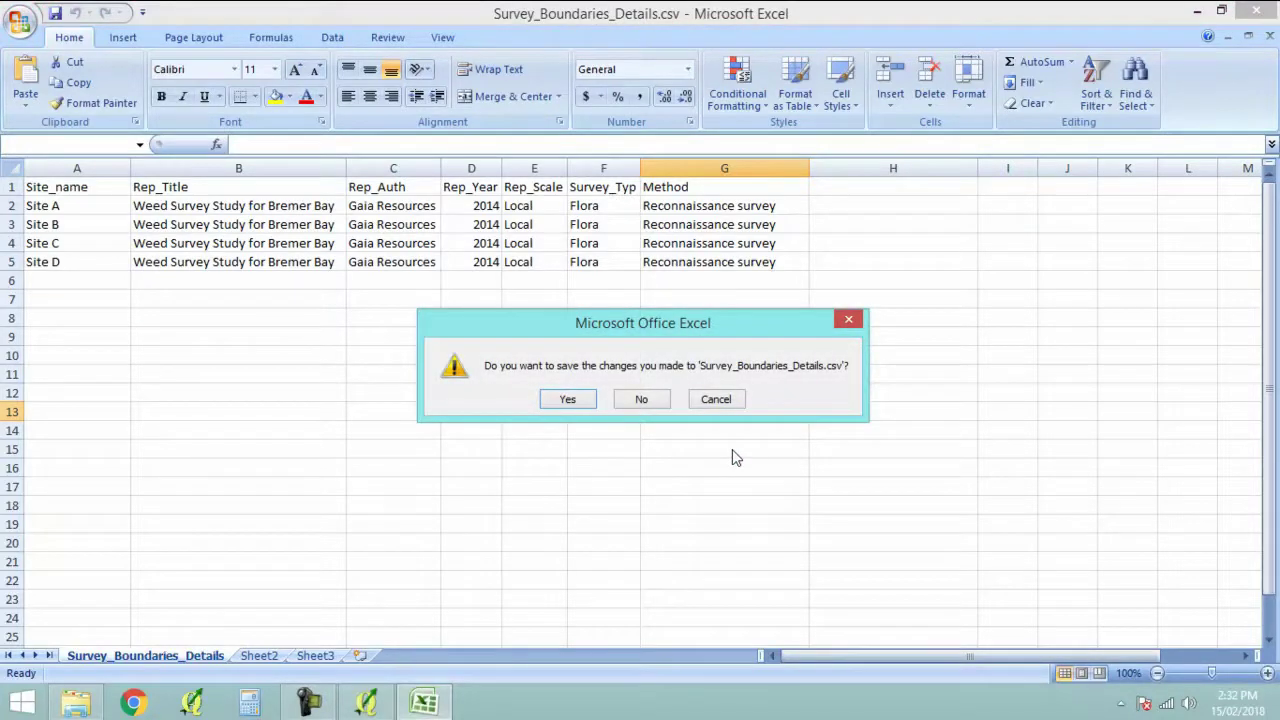
click(640, 399)
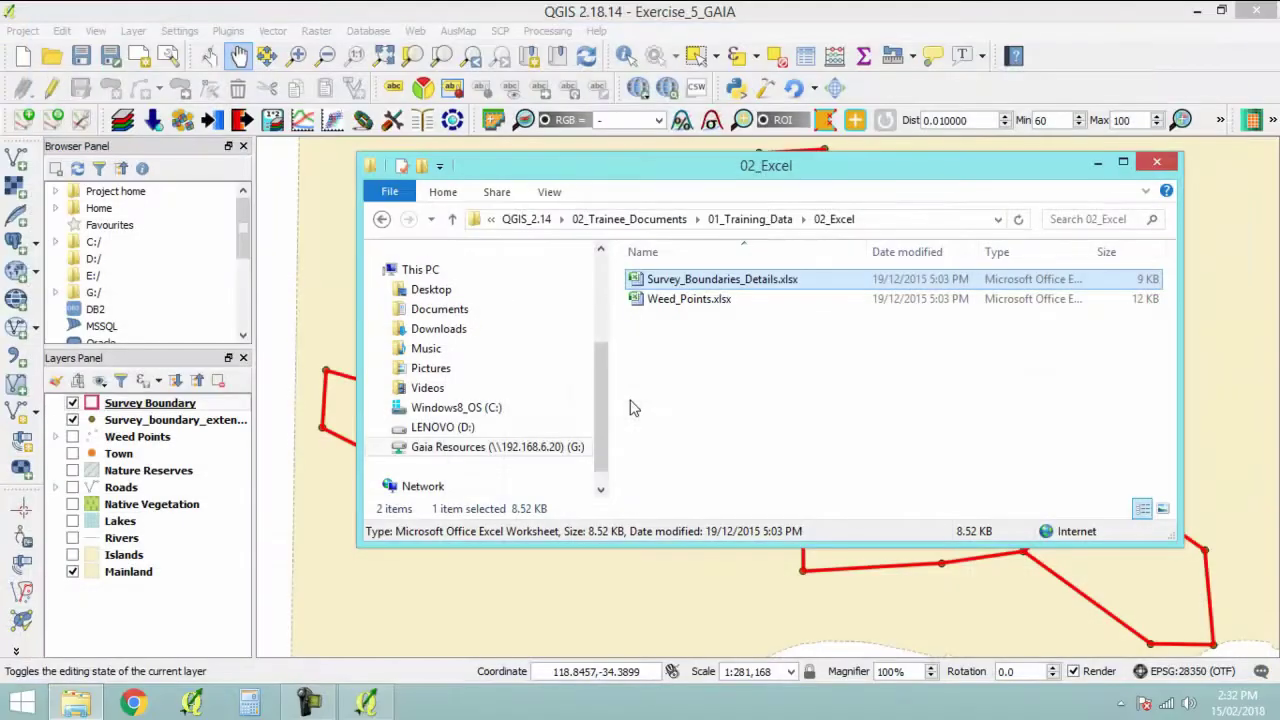
click(1098, 163)
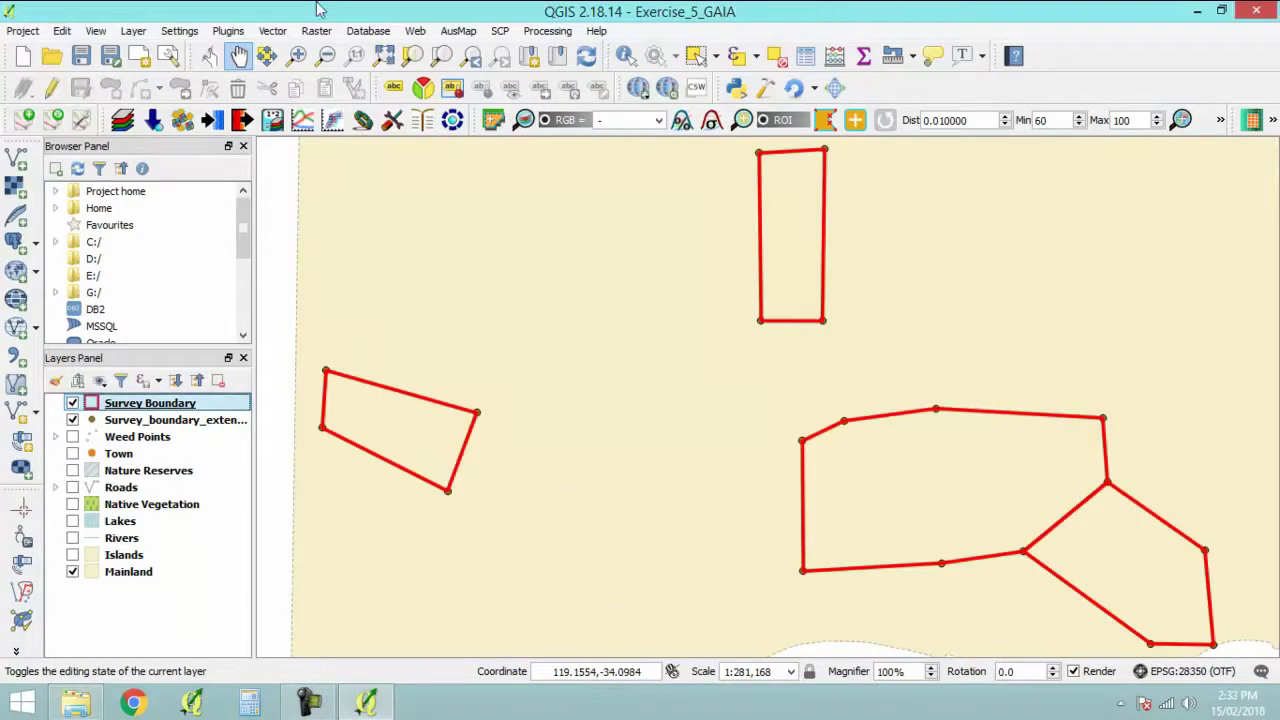
Add Survey_Boundaries_Details.csv from 02_Training_Outputs\02_Excel as a delimited text layer with no geometry (attribute only table).
click(16, 366)
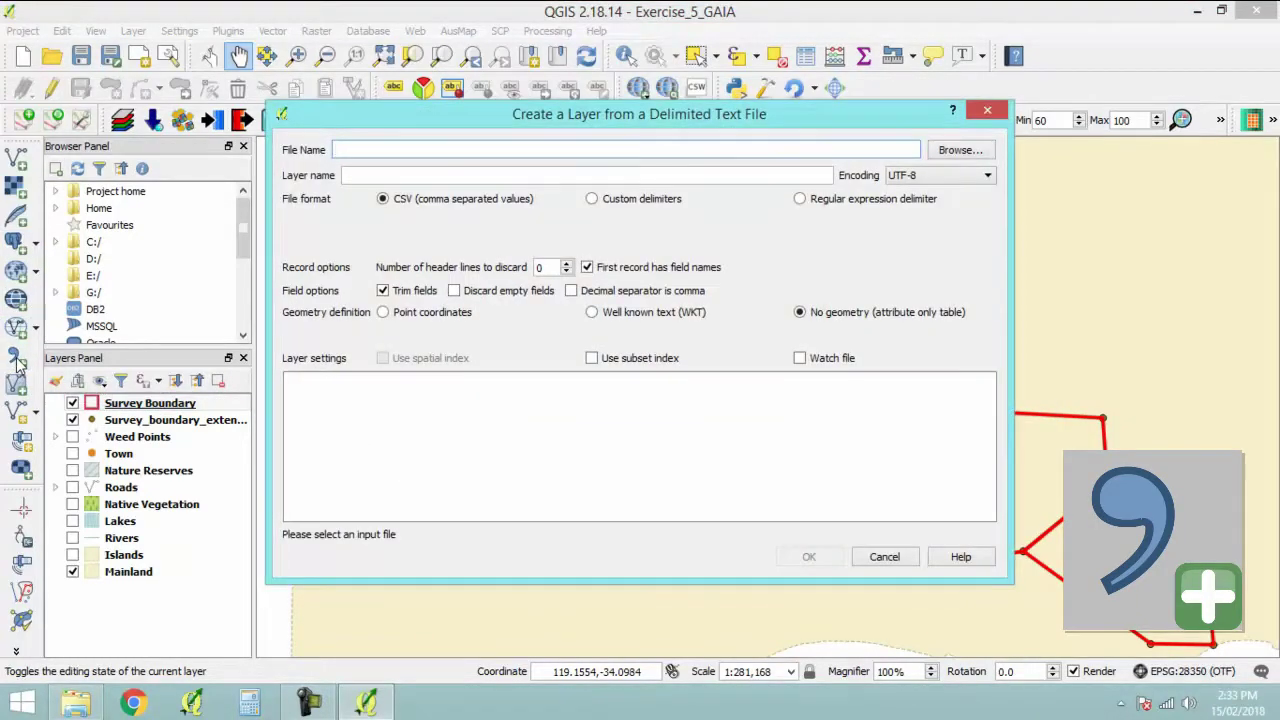
click(958, 150)
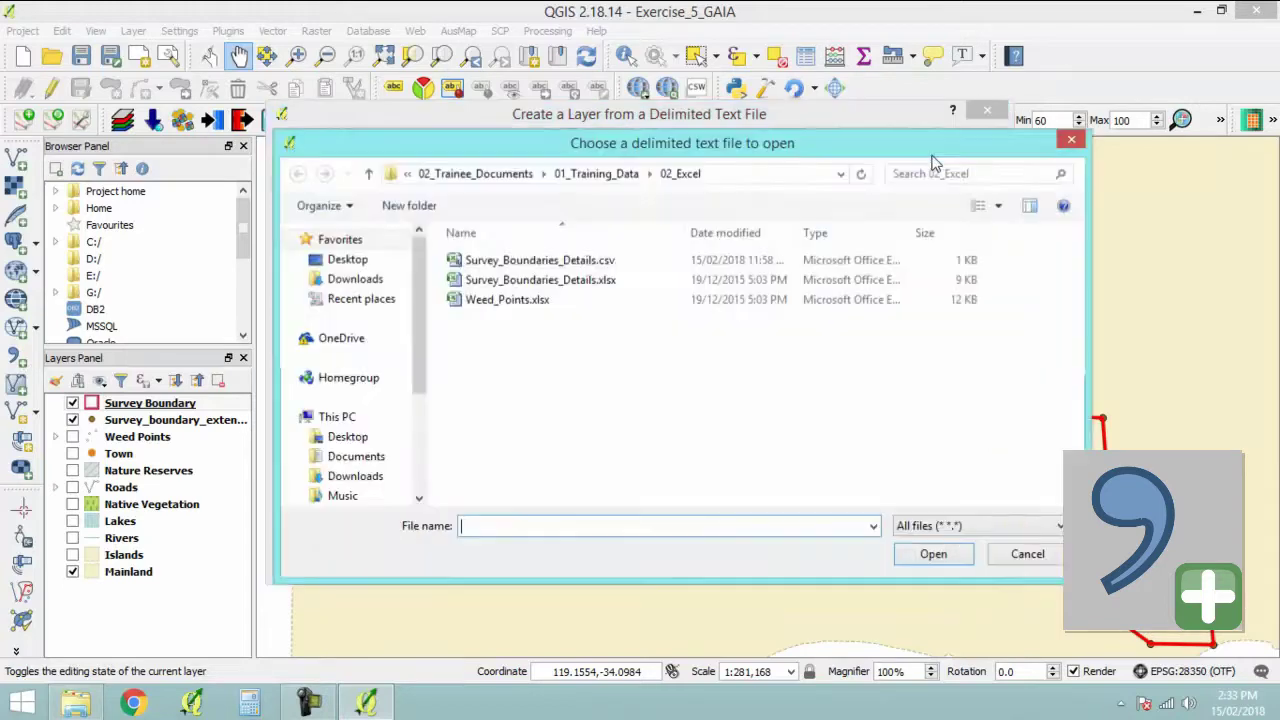
click(757, 176)
click(757, 176)
click(591, 323)
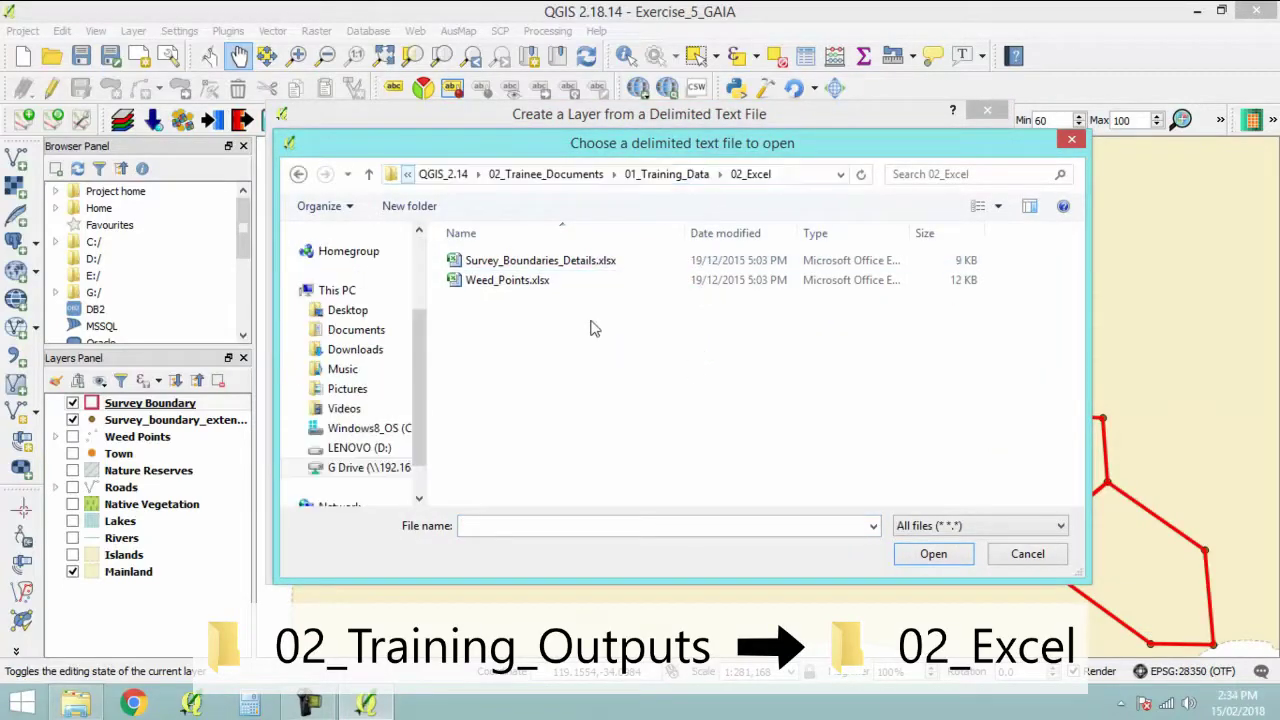
click(500, 174)
double_click(525, 278)
double_click(505, 300)
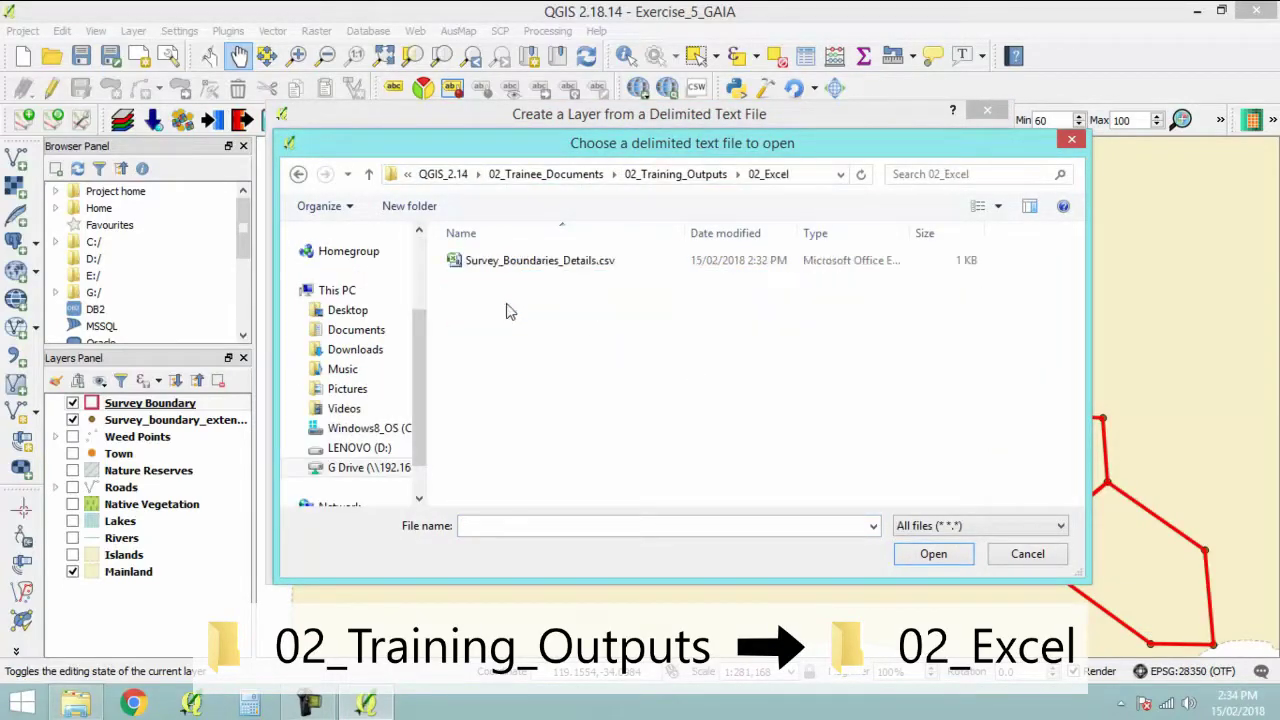
click(605, 262)
click(942, 553)
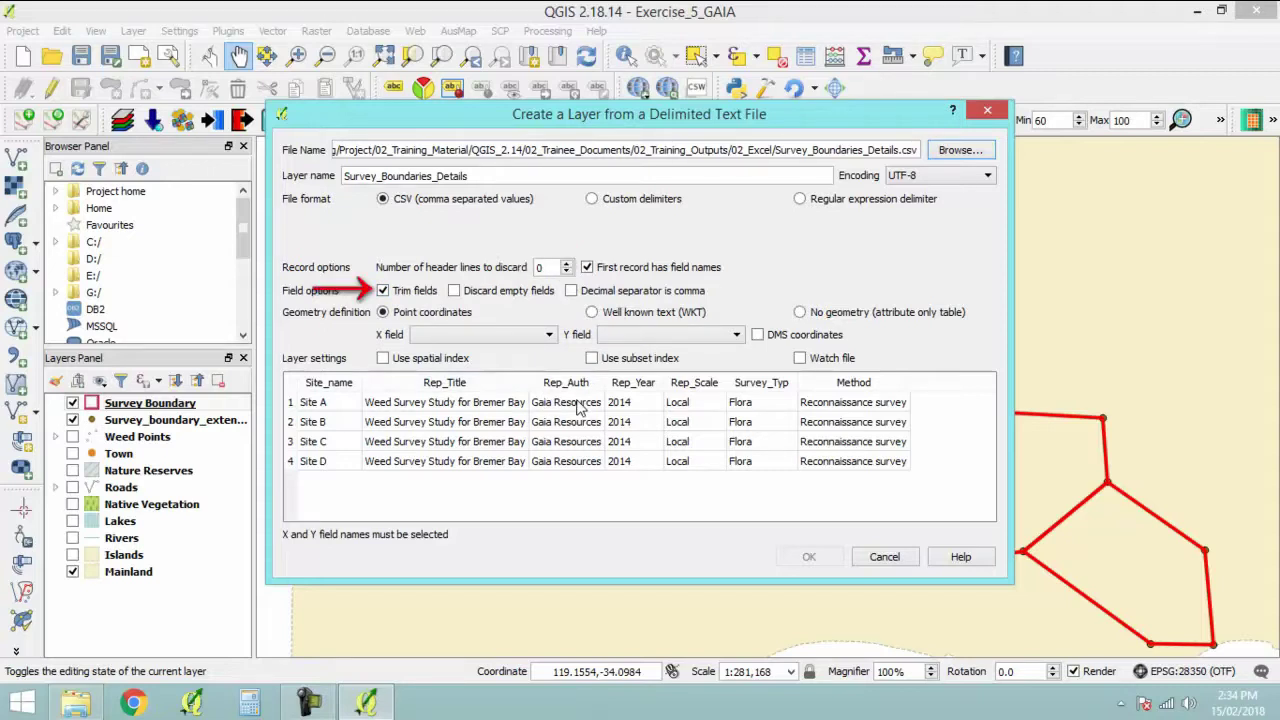
click(802, 314)
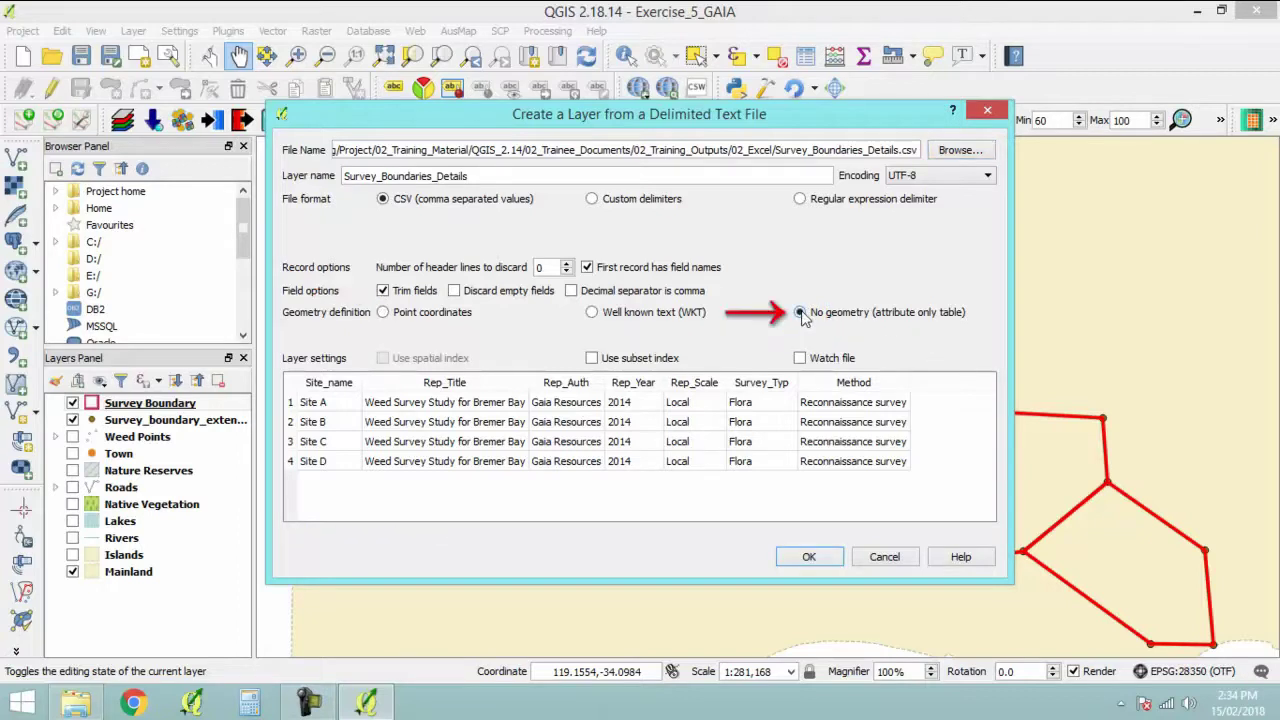
click(806, 558)
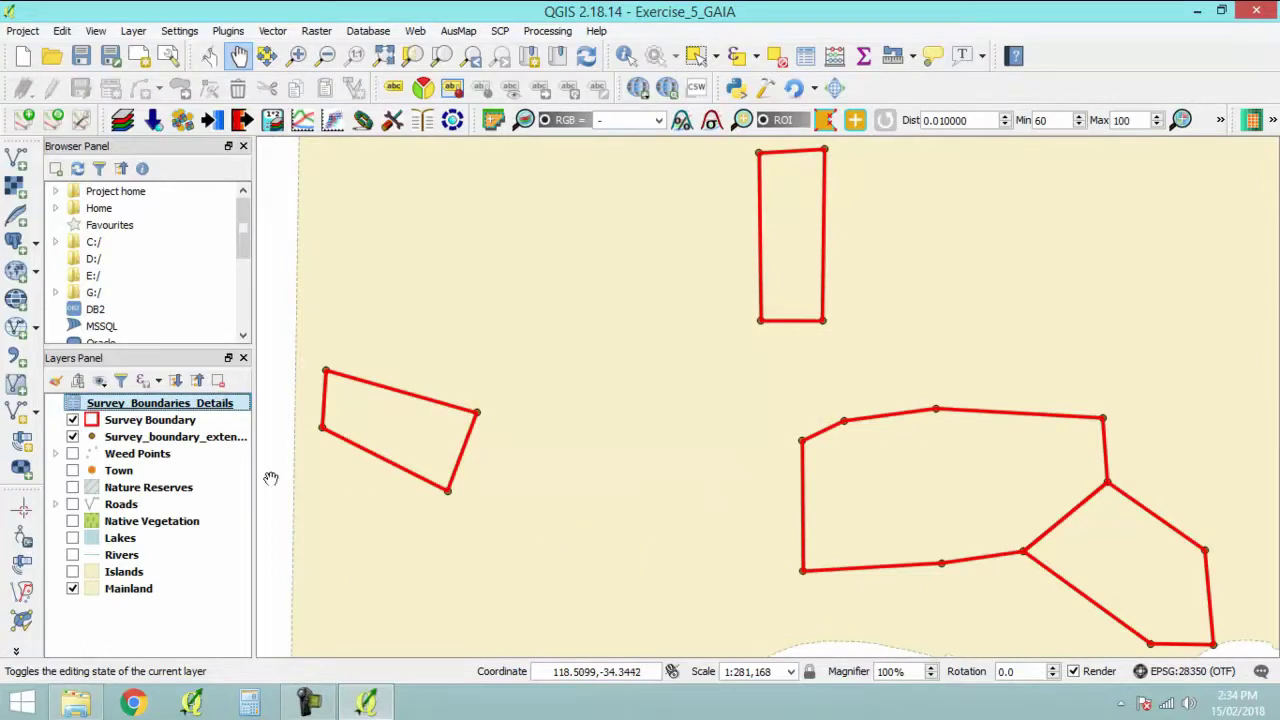
Set up a new vector join on the Survey Boundary layer to Survey_Boundaries_Details, using Site_name as both join field and target field.
right_click(140, 422)
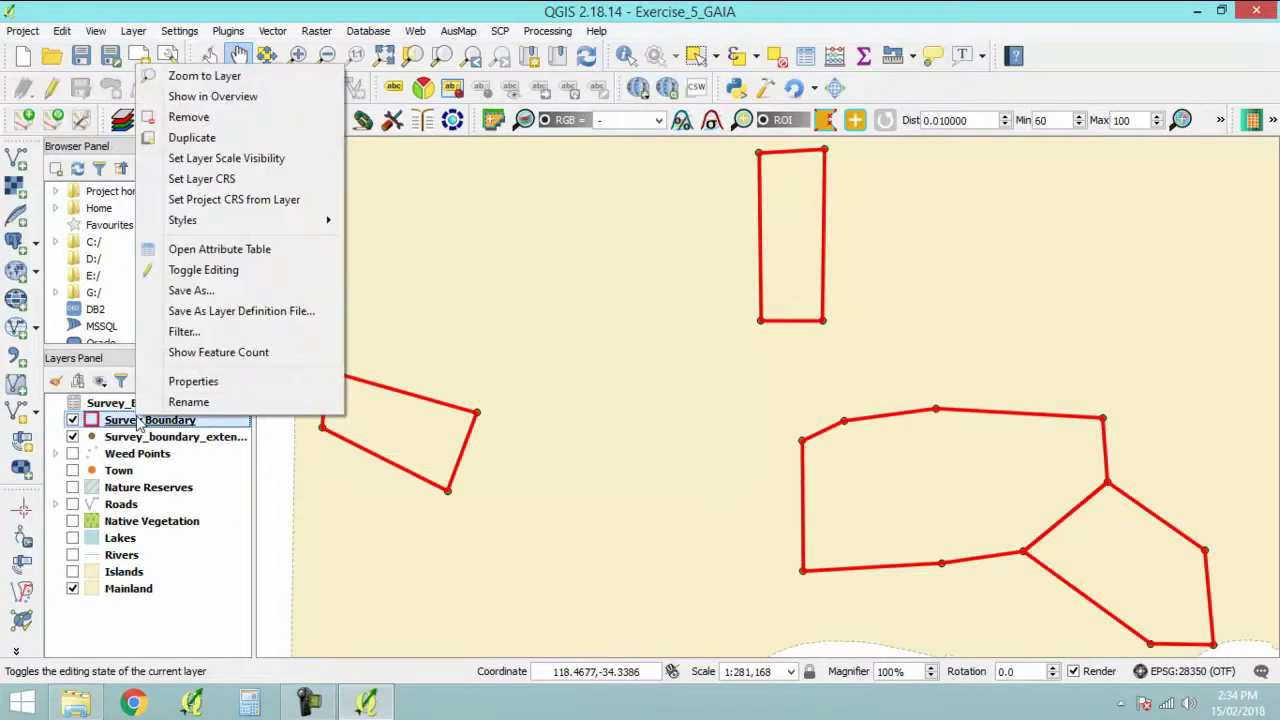
click(229, 382)
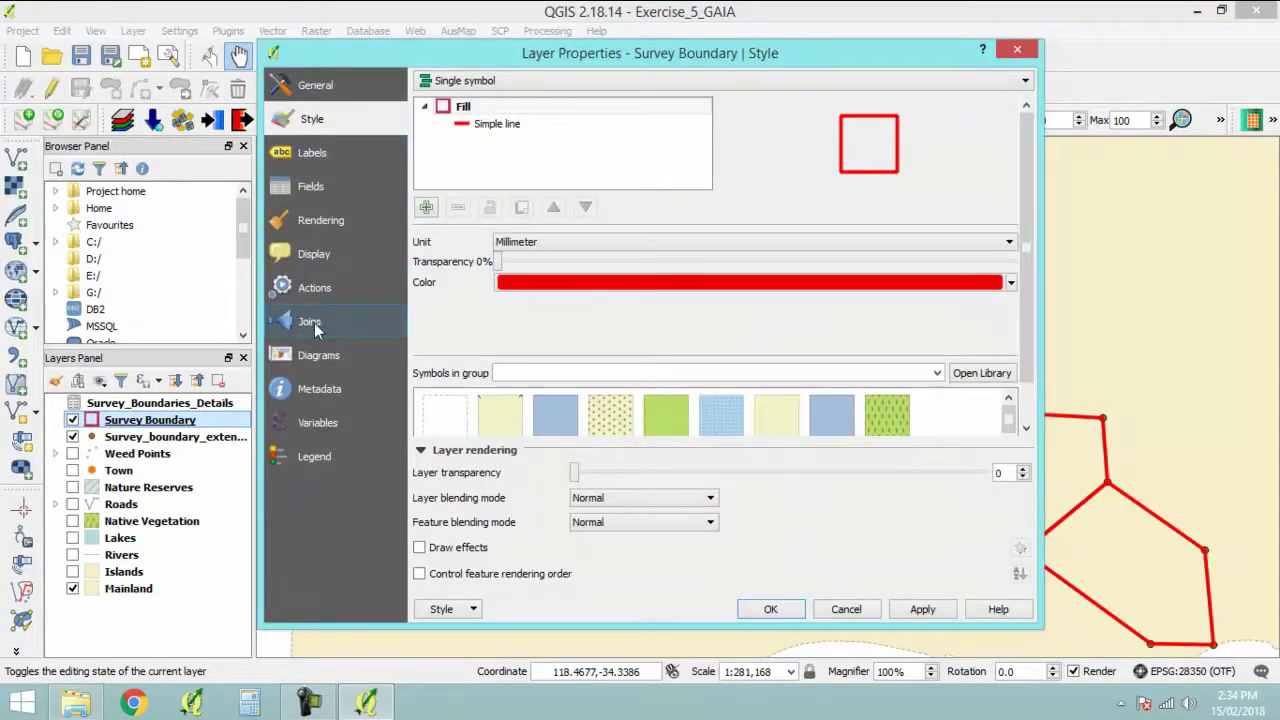
click(321, 321)
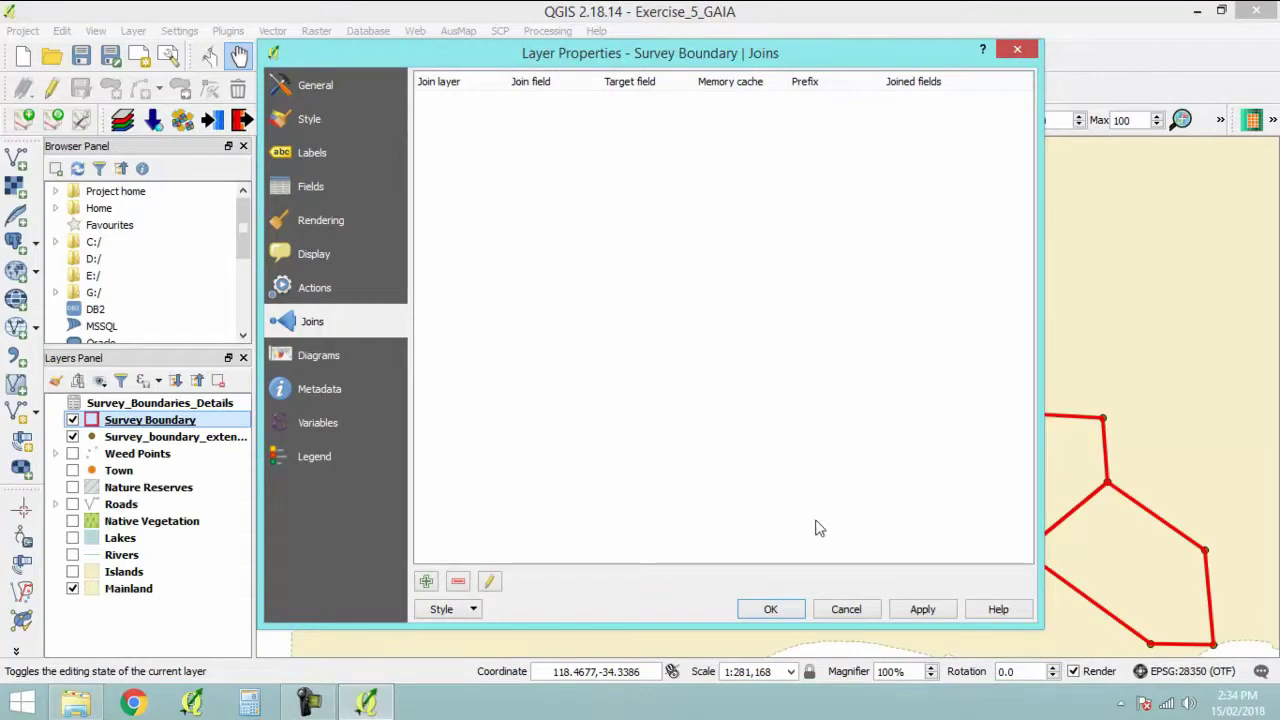
click(426, 582)
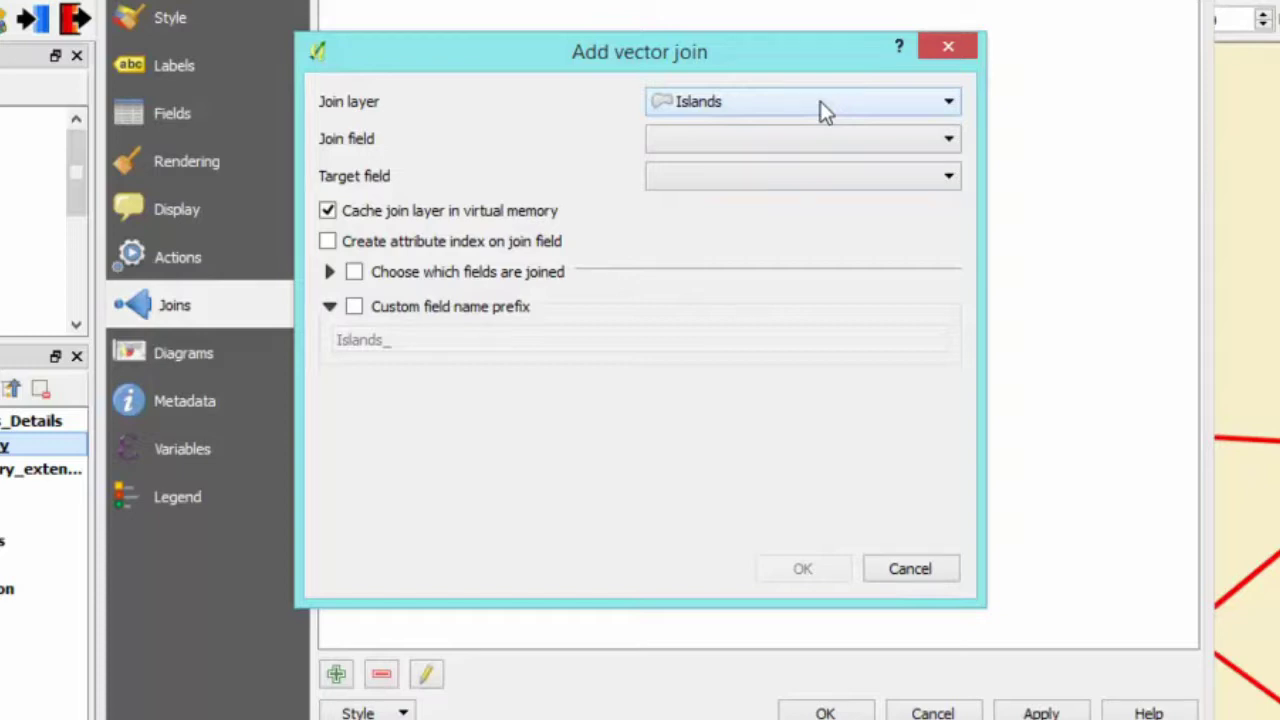
click(820, 104)
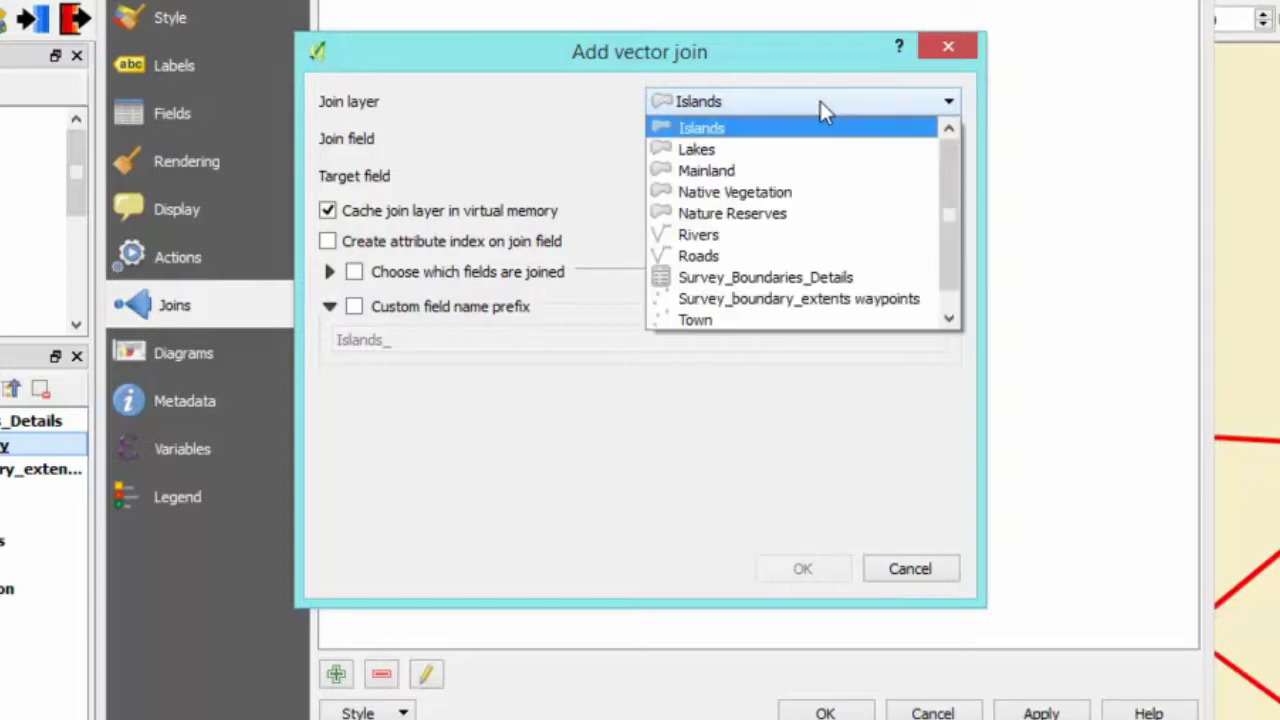
click(752, 280)
click(768, 141)
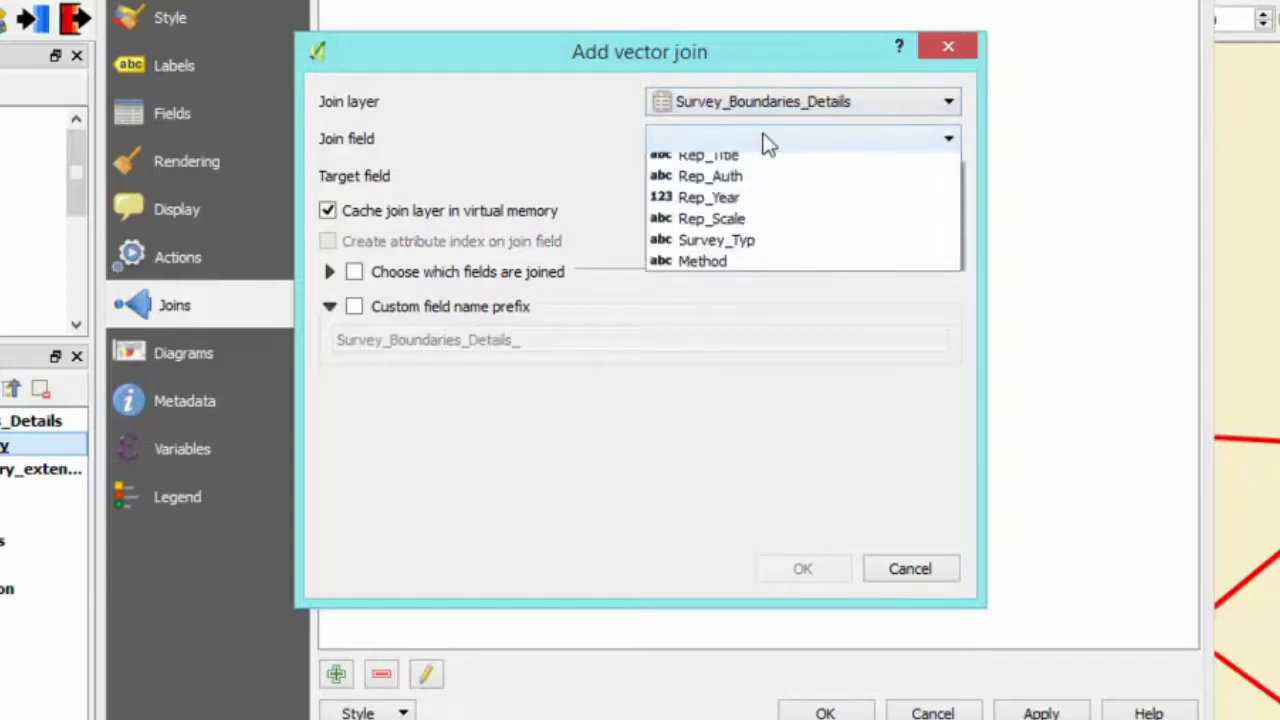
click(710, 165)
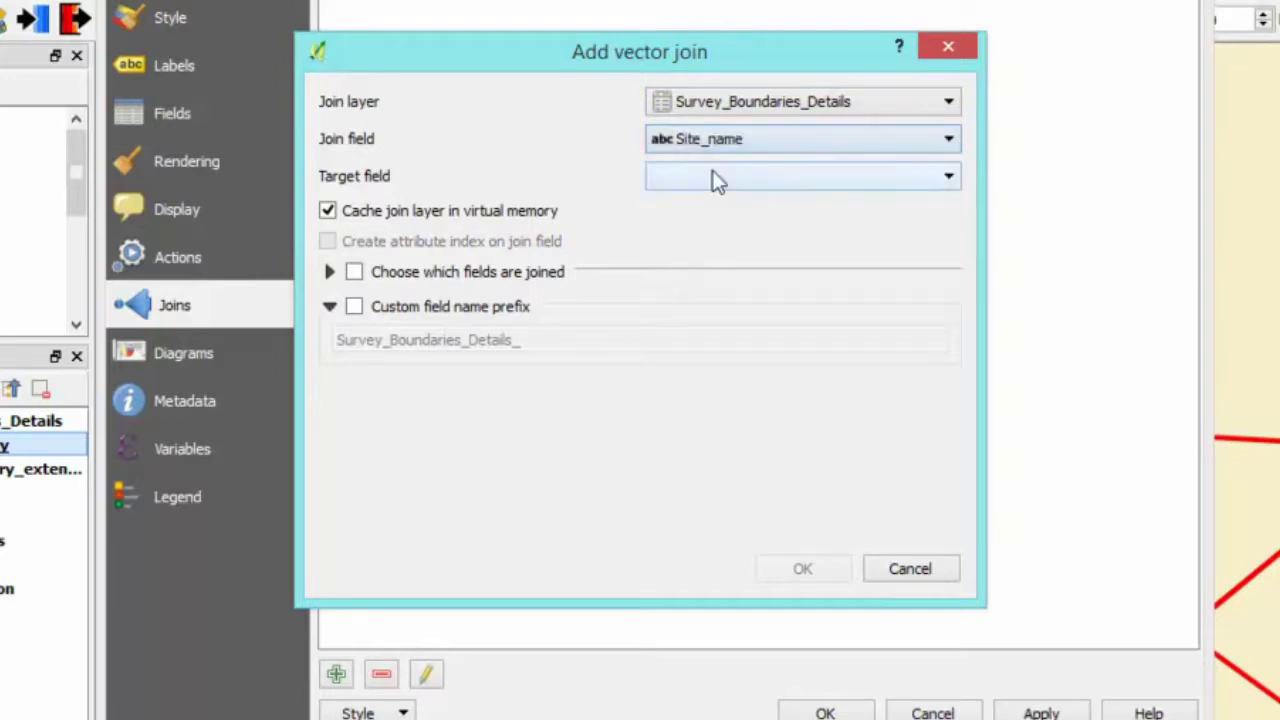
click(813, 174)
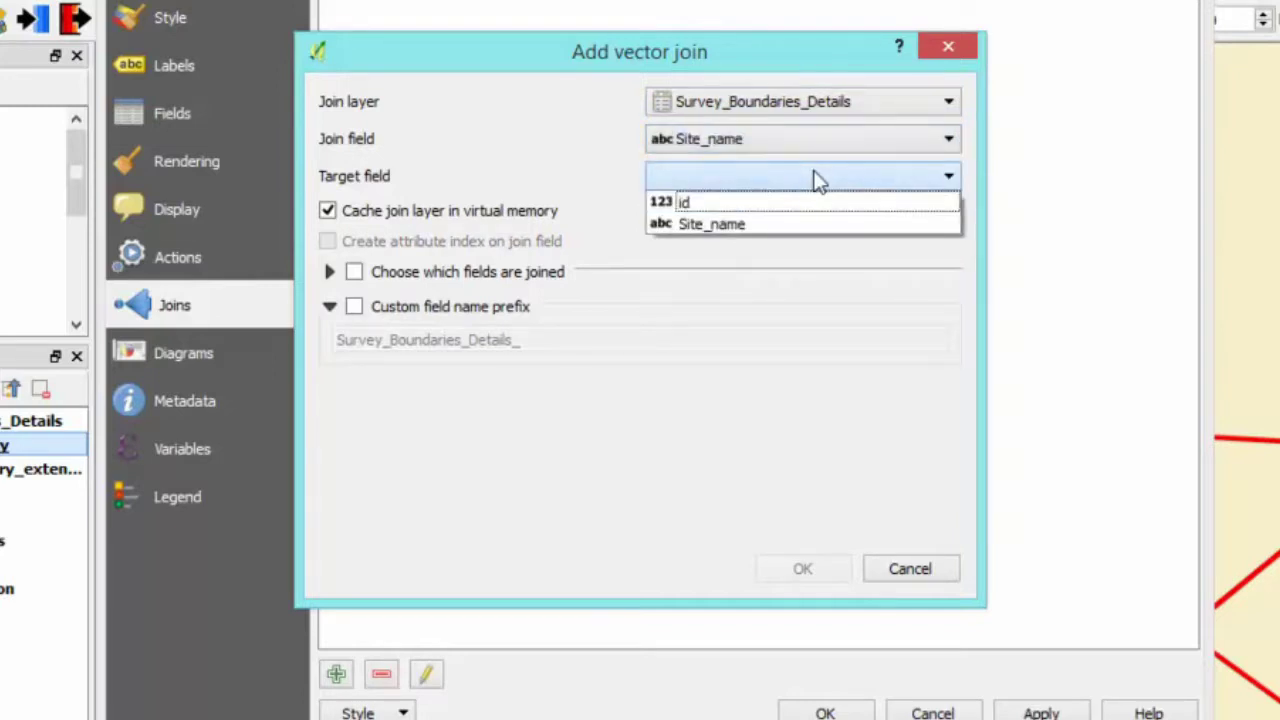
click(748, 228)
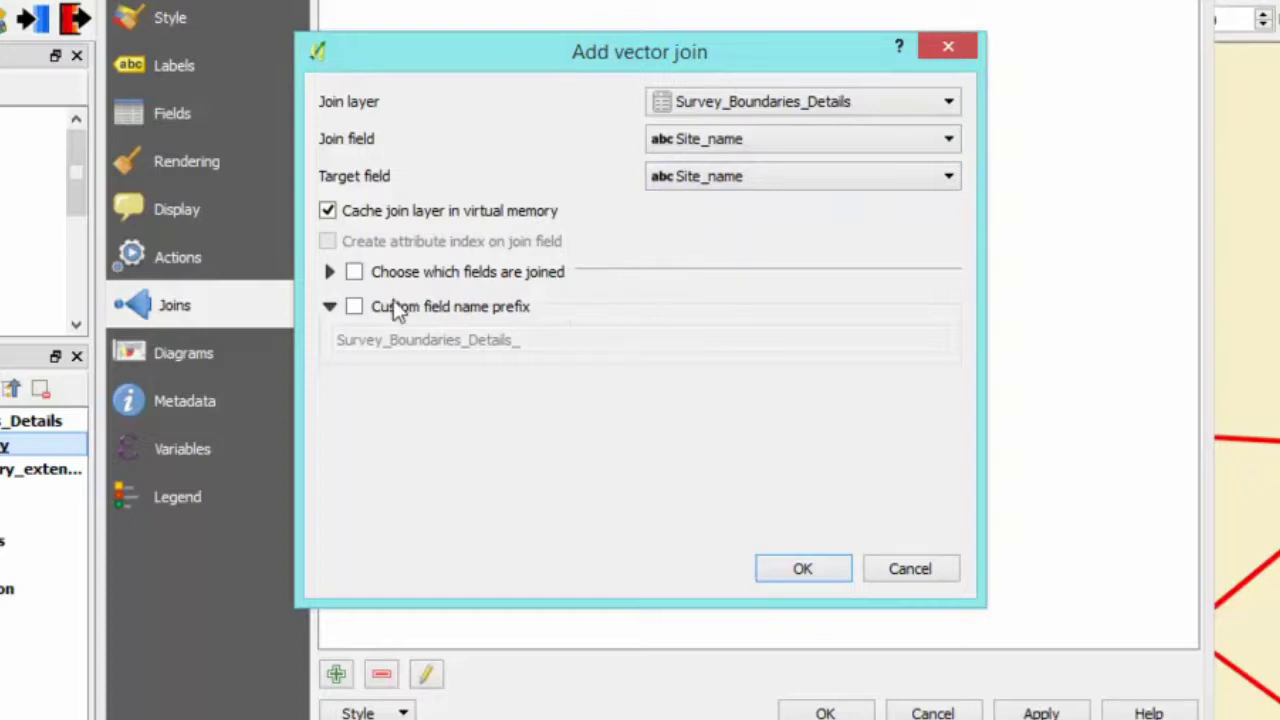
Set an empty custom field name prefix for the join, add it and accept the Survey Boundary layer properties.
click(354, 307)
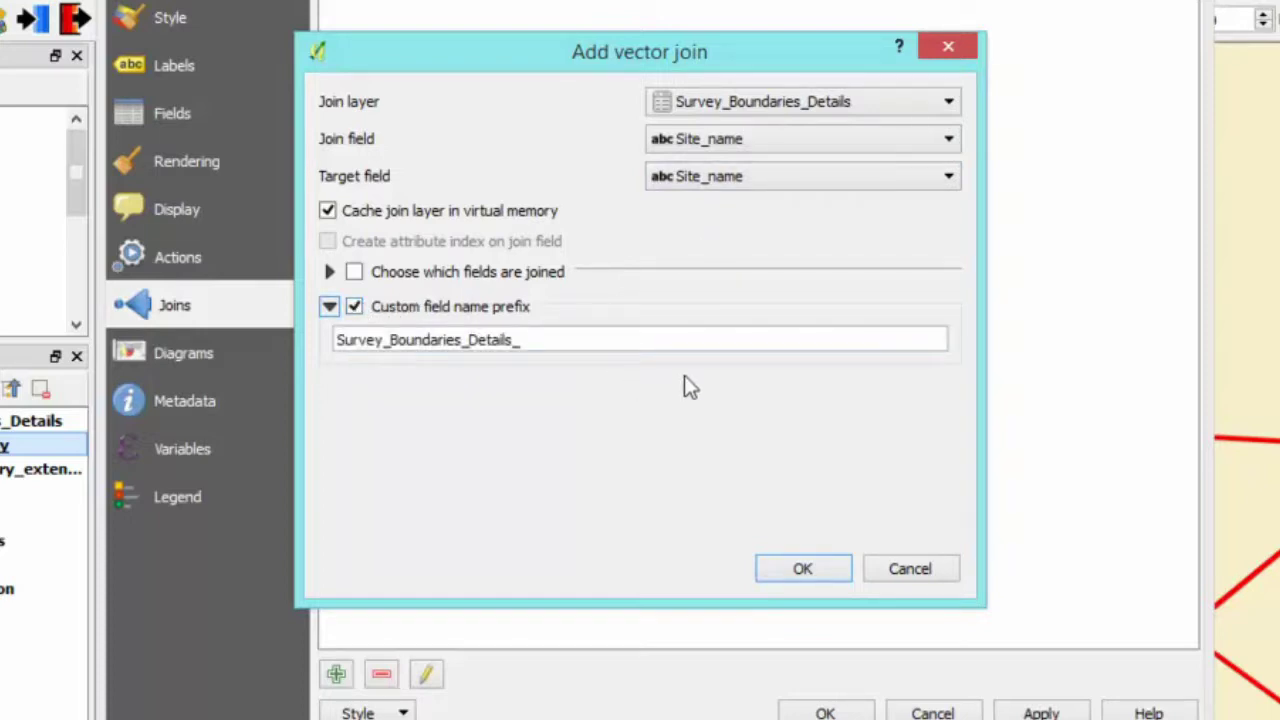
double_click(599, 340)
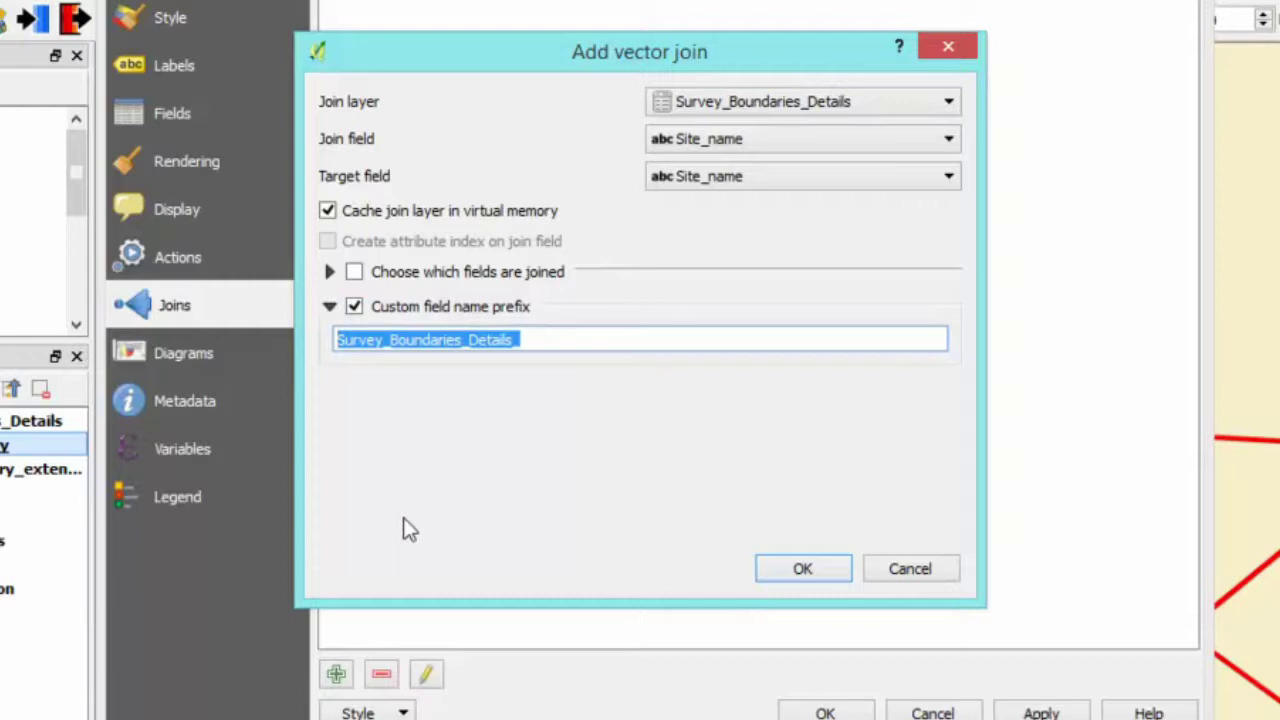
key(BackSpace)
key(Tab)
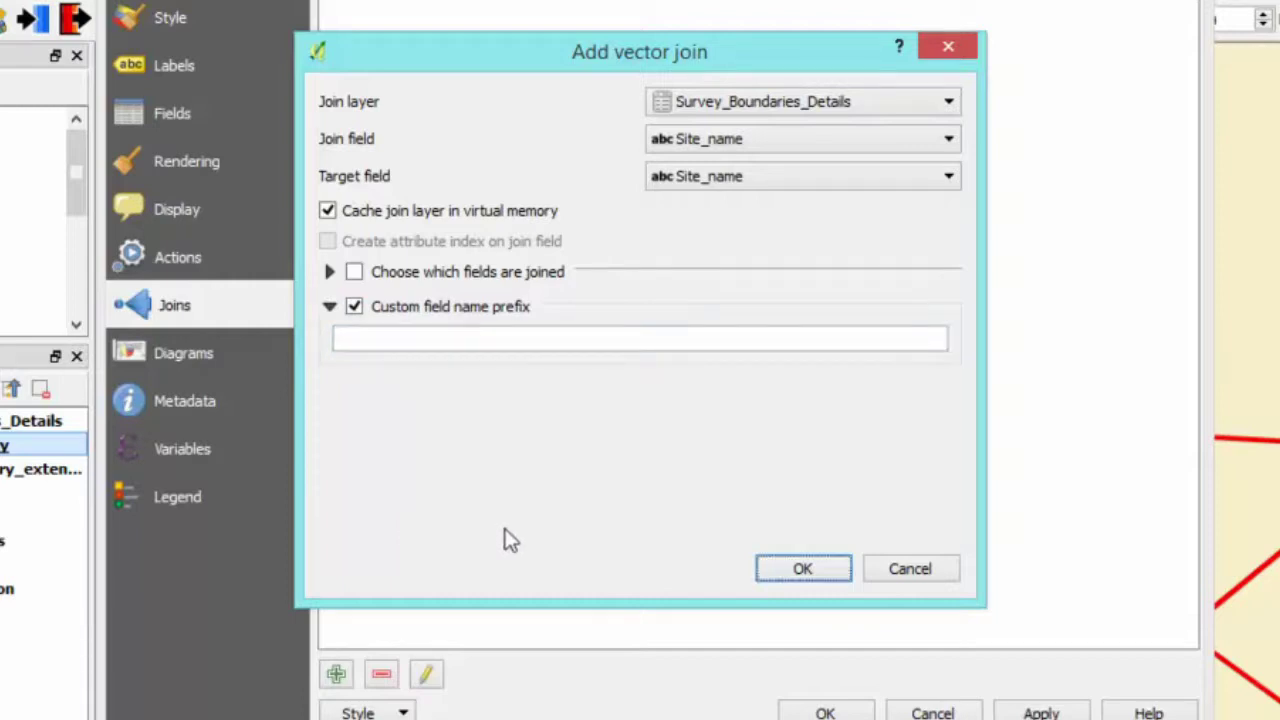
click(805, 570)
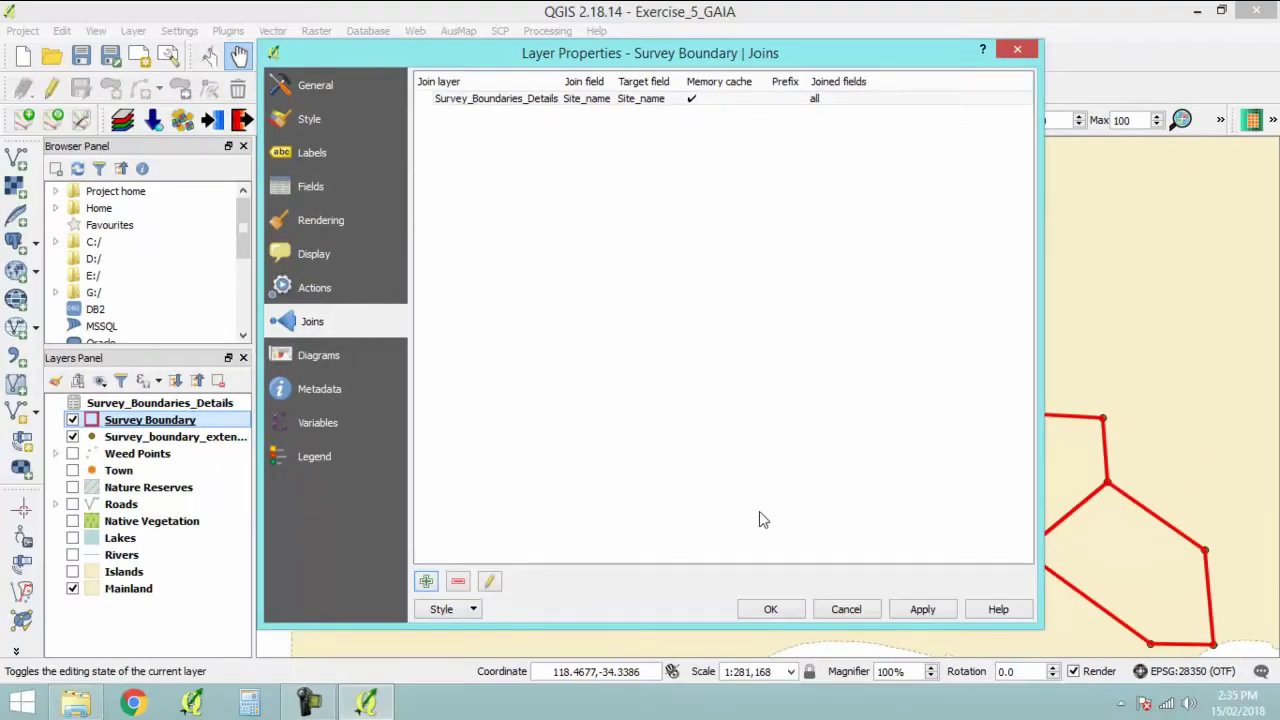
click(762, 606)
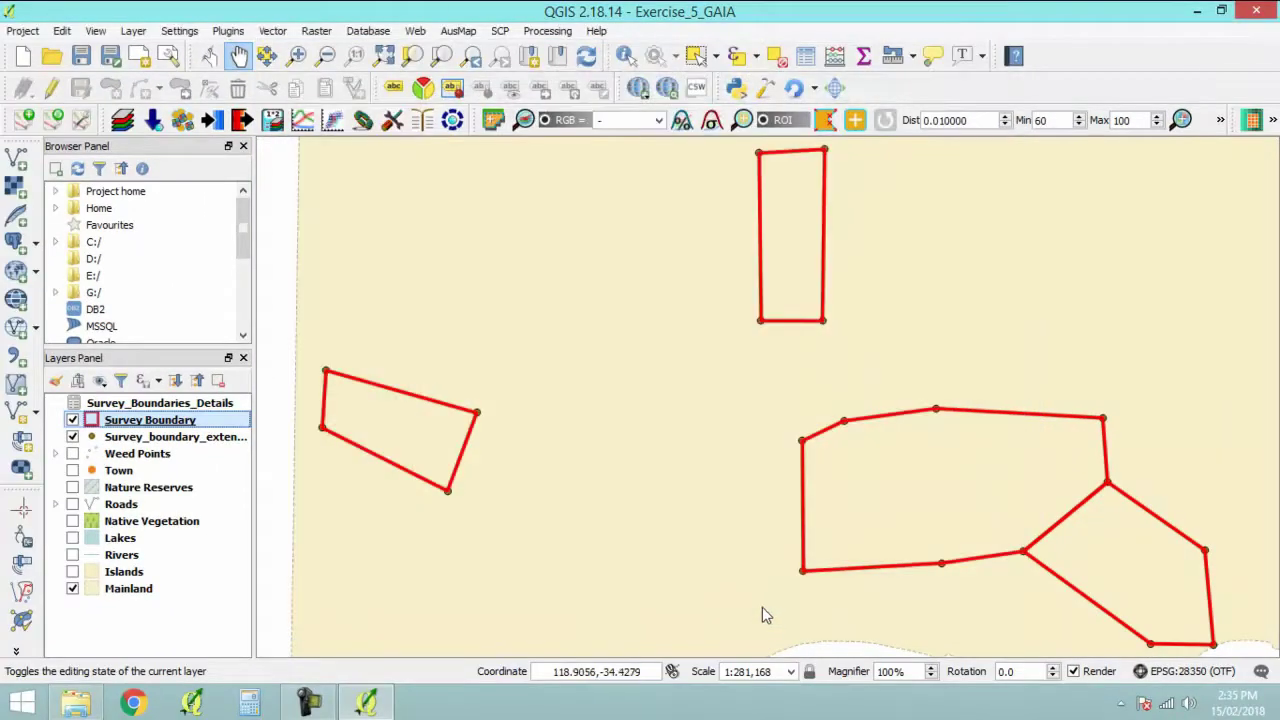
Check the joined fields in the Survey Boundary attribute table, enlarging the table and widening the Rep_Title and Method columns.
right_click(150, 420)
click(227, 249)
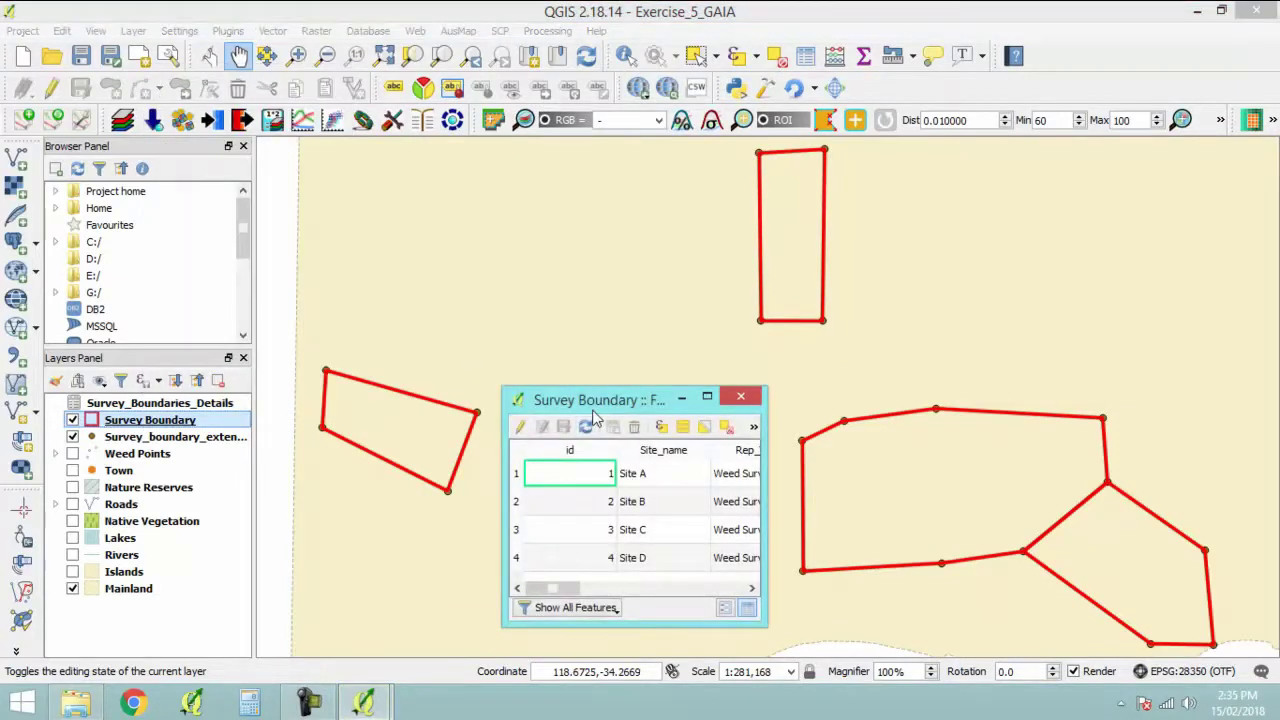
drag(567, 398, 99, 186)
drag(296, 416, 1160, 474)
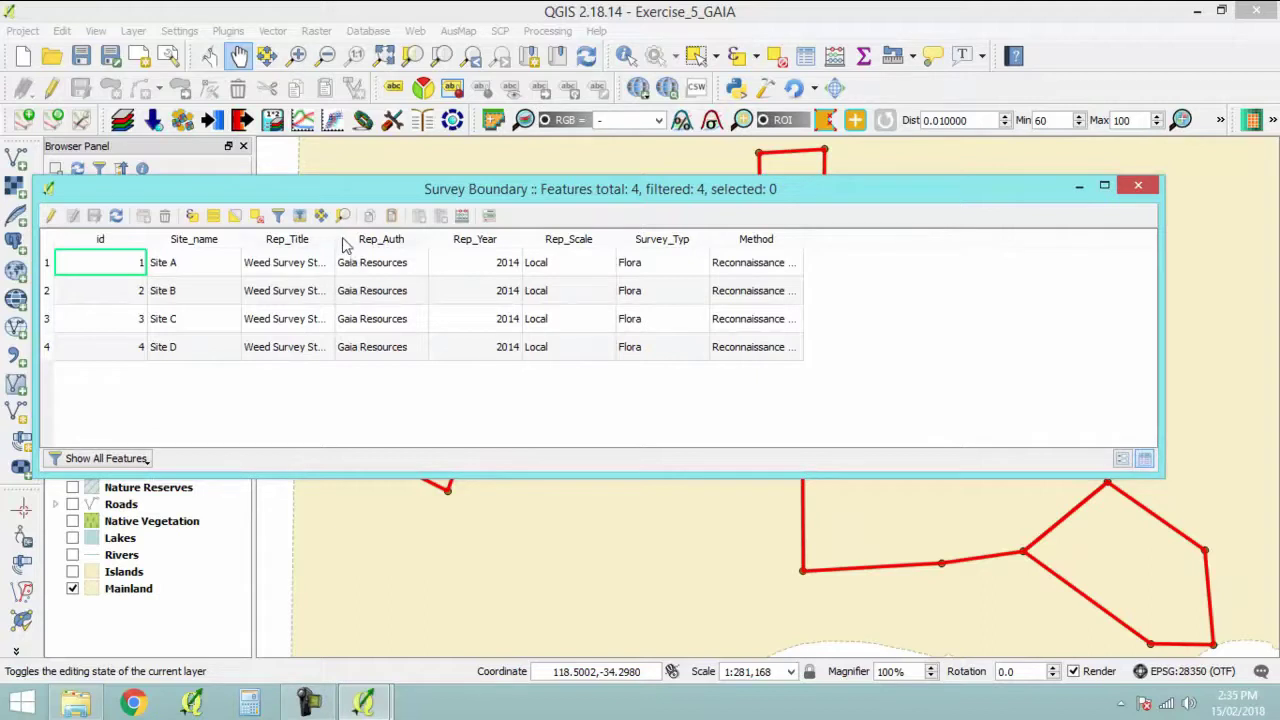
drag(335, 239, 432, 239)
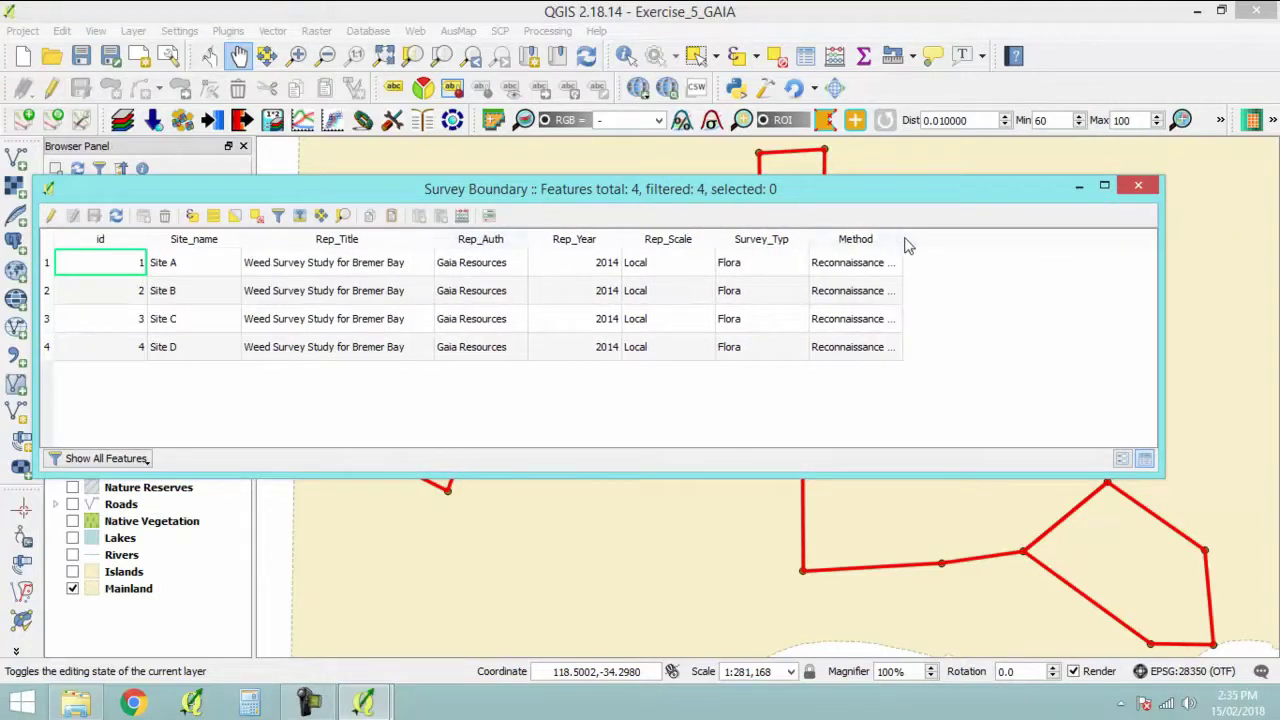
drag(903, 239, 999, 242)
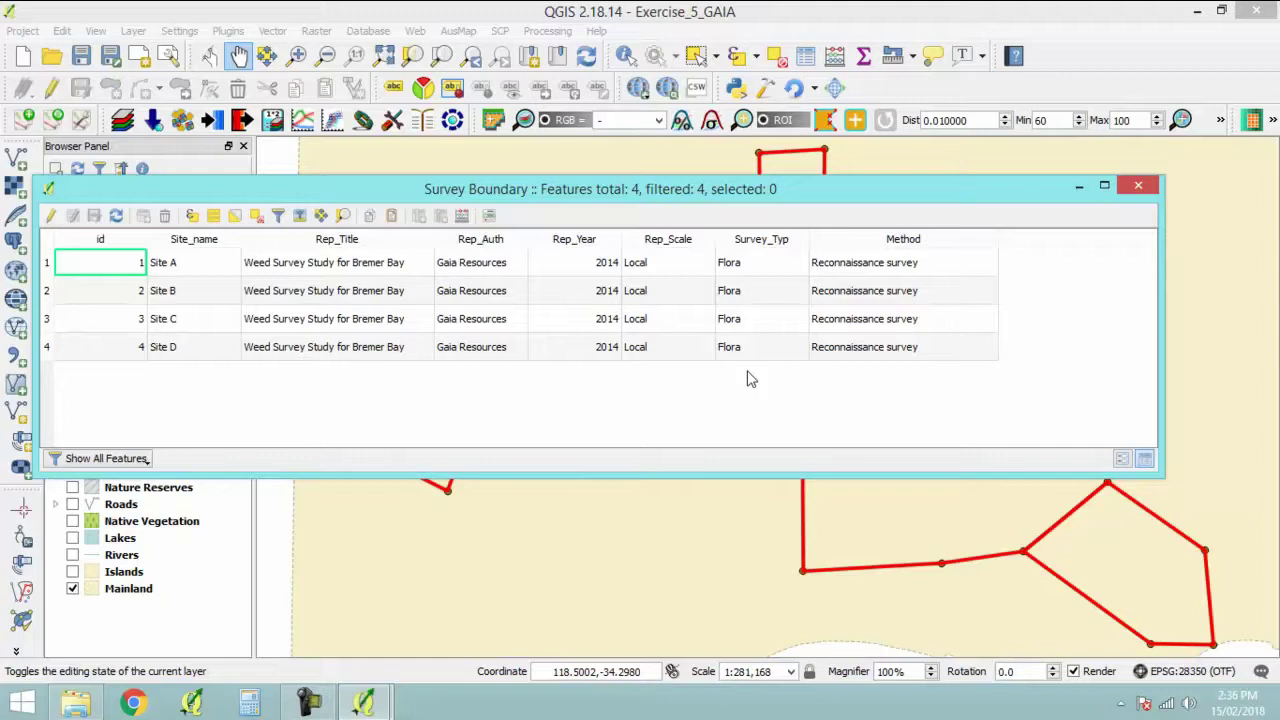
click(1150, 183)
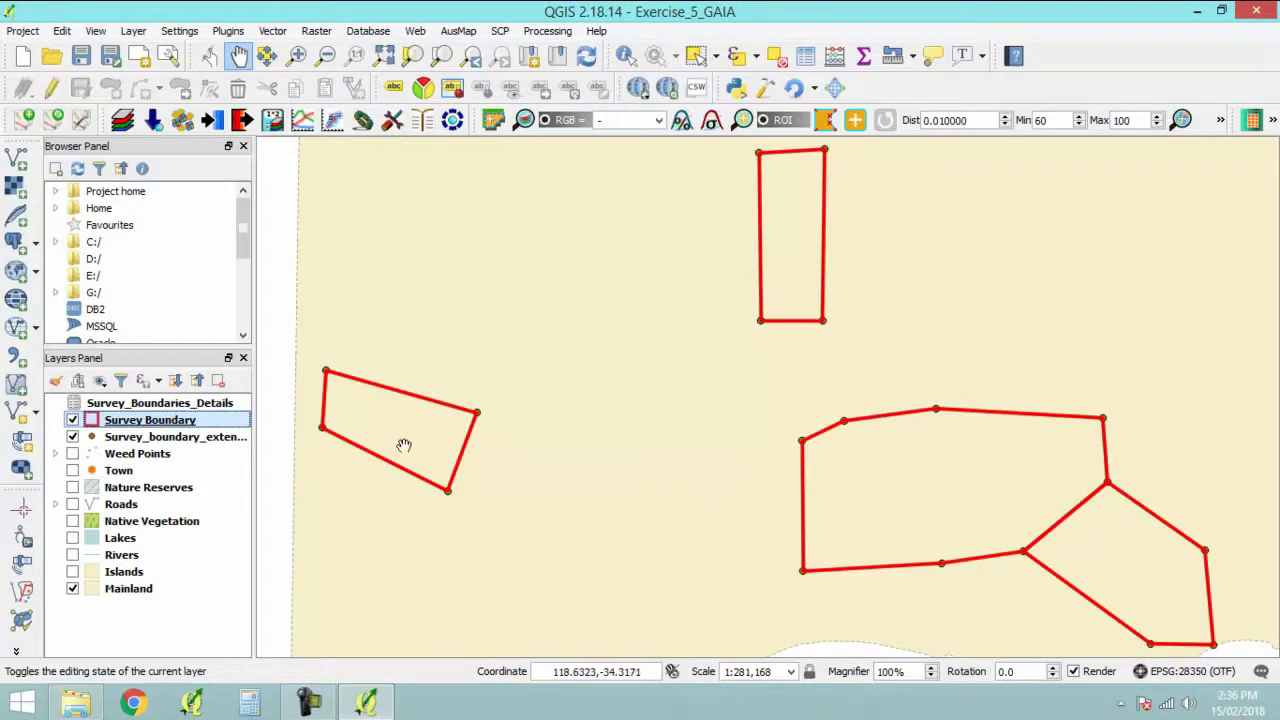
Export the joined Survey Boundary layer as ESRI Shapefile Survey_Boundary_Atts.shp in 02_Training_Outputs\01_Shapefiles, overwriting the existing file and adding it to the map.
right_click(184, 425)
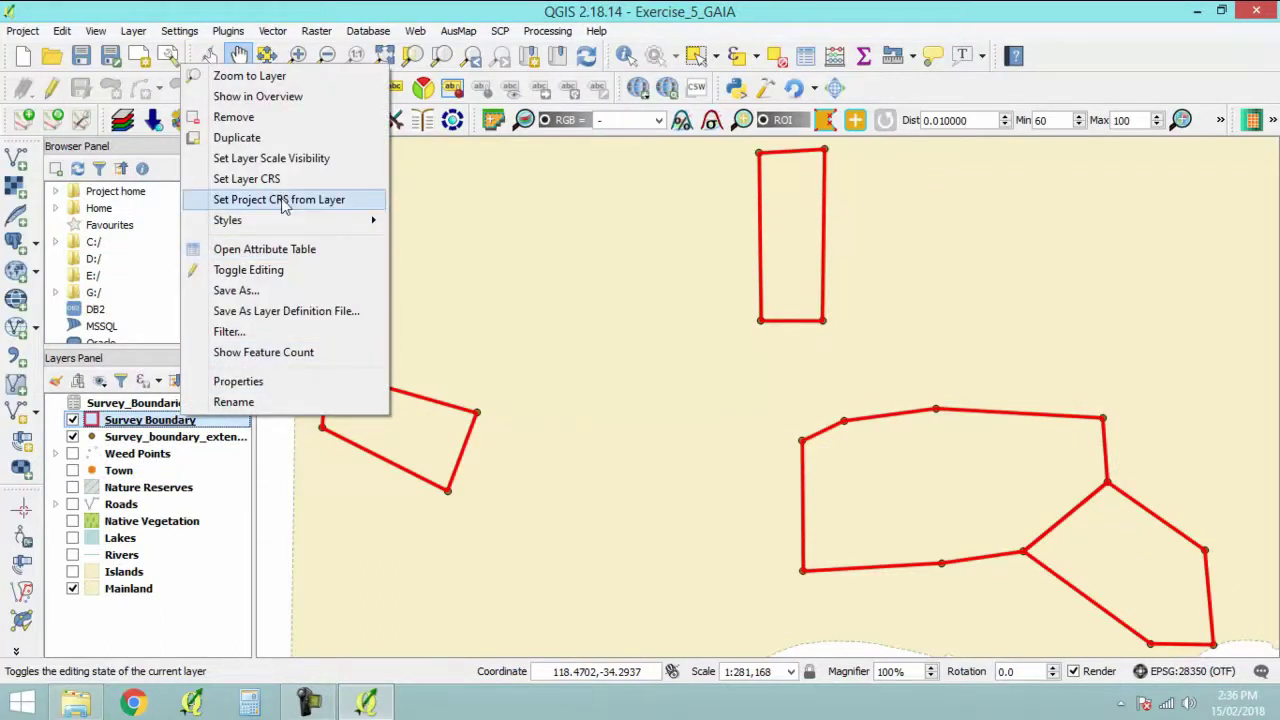
click(272, 290)
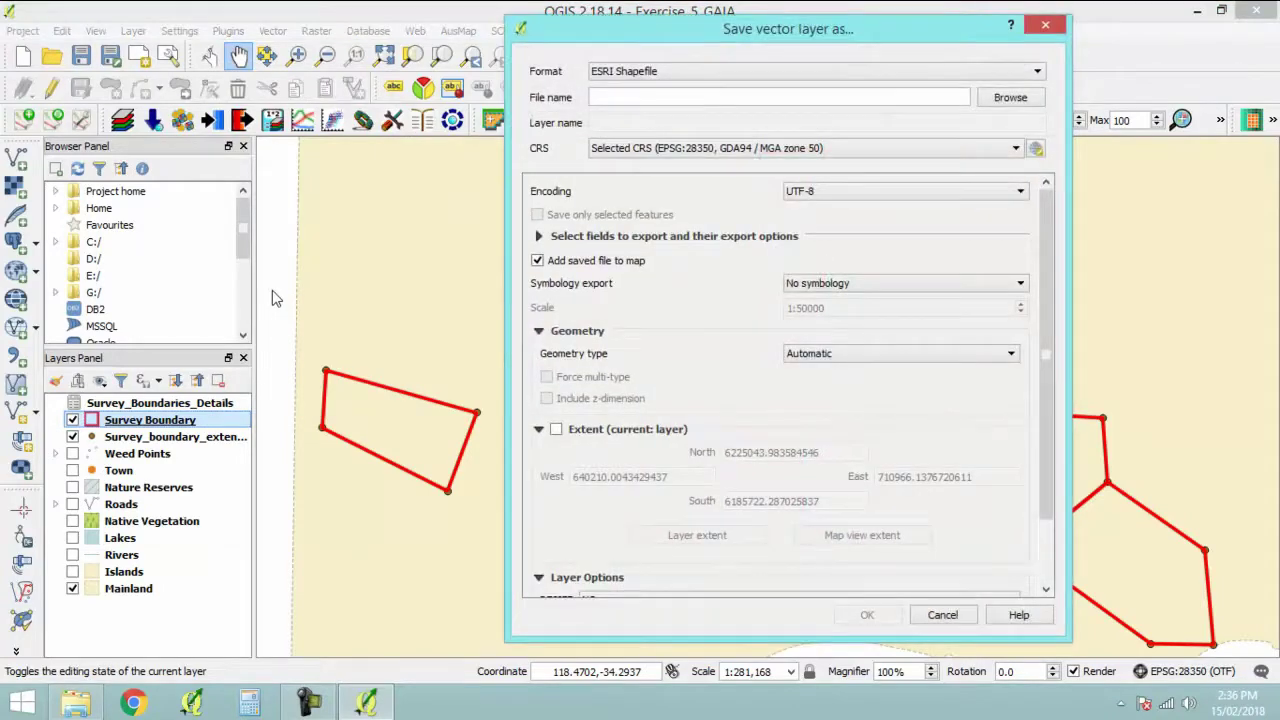
click(1020, 98)
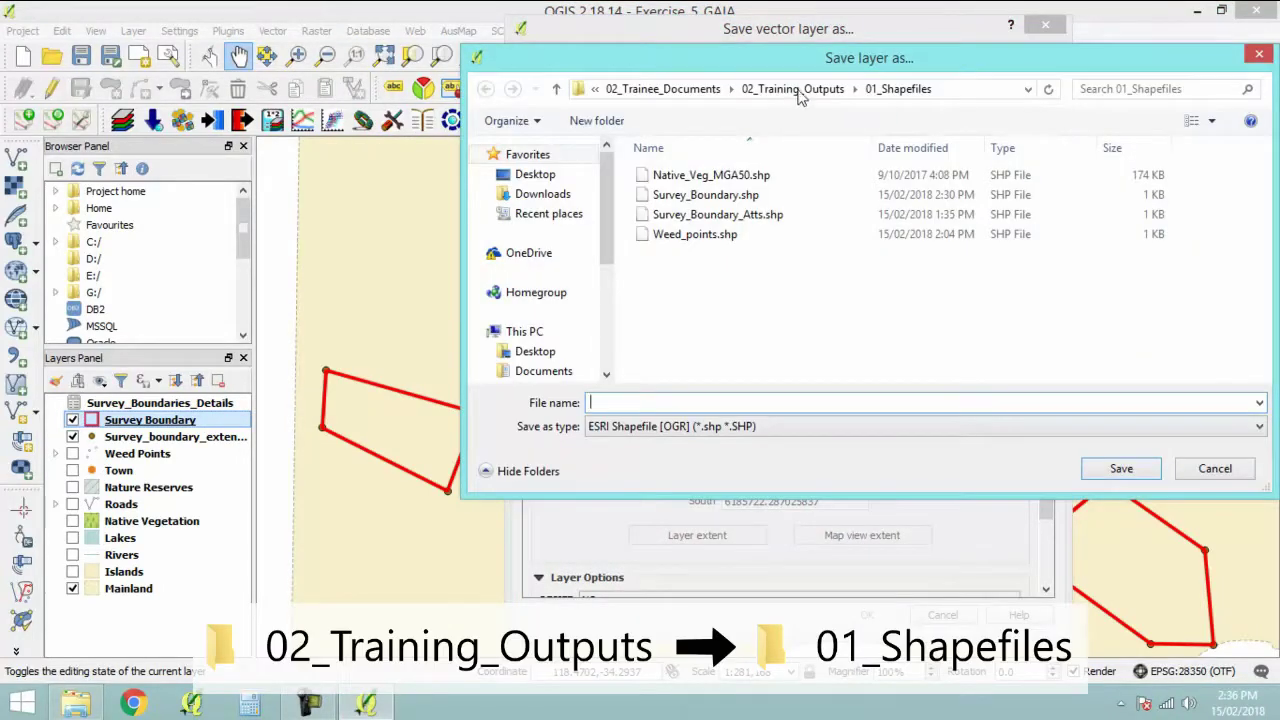
click(795, 90)
double_click(708, 194)
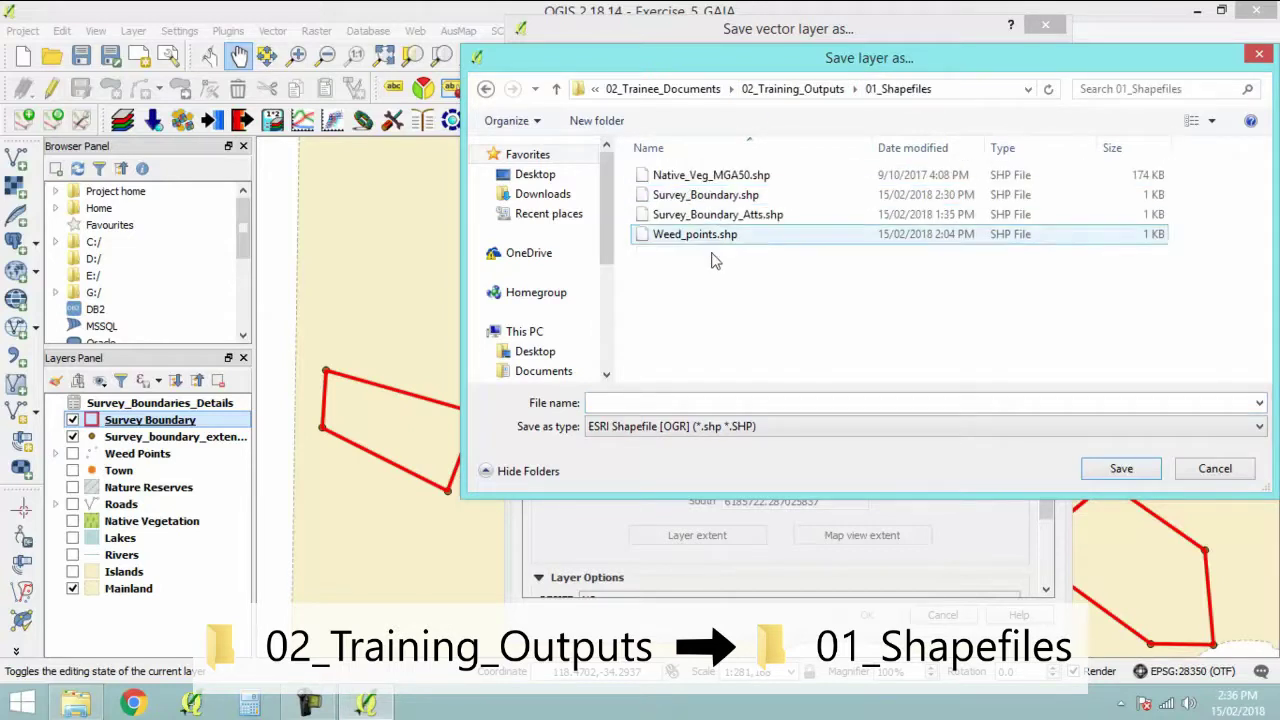
click(750, 214)
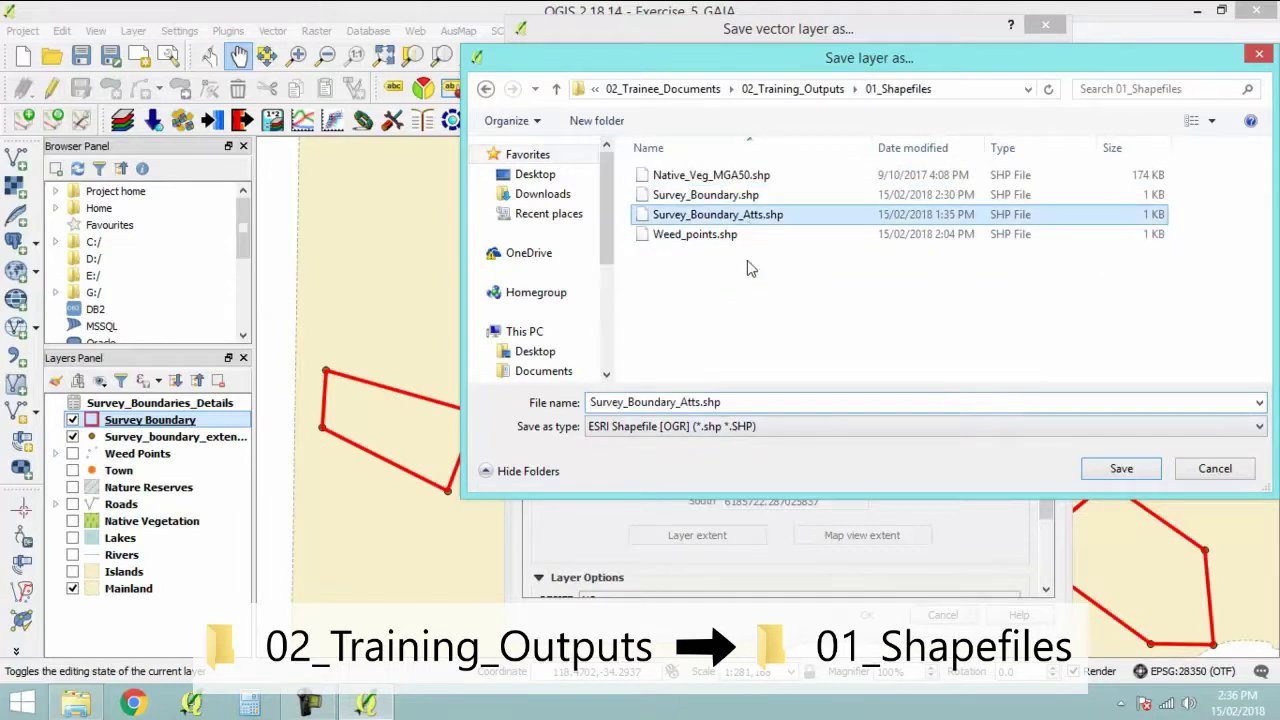
click(736, 403)
click(1133, 468)
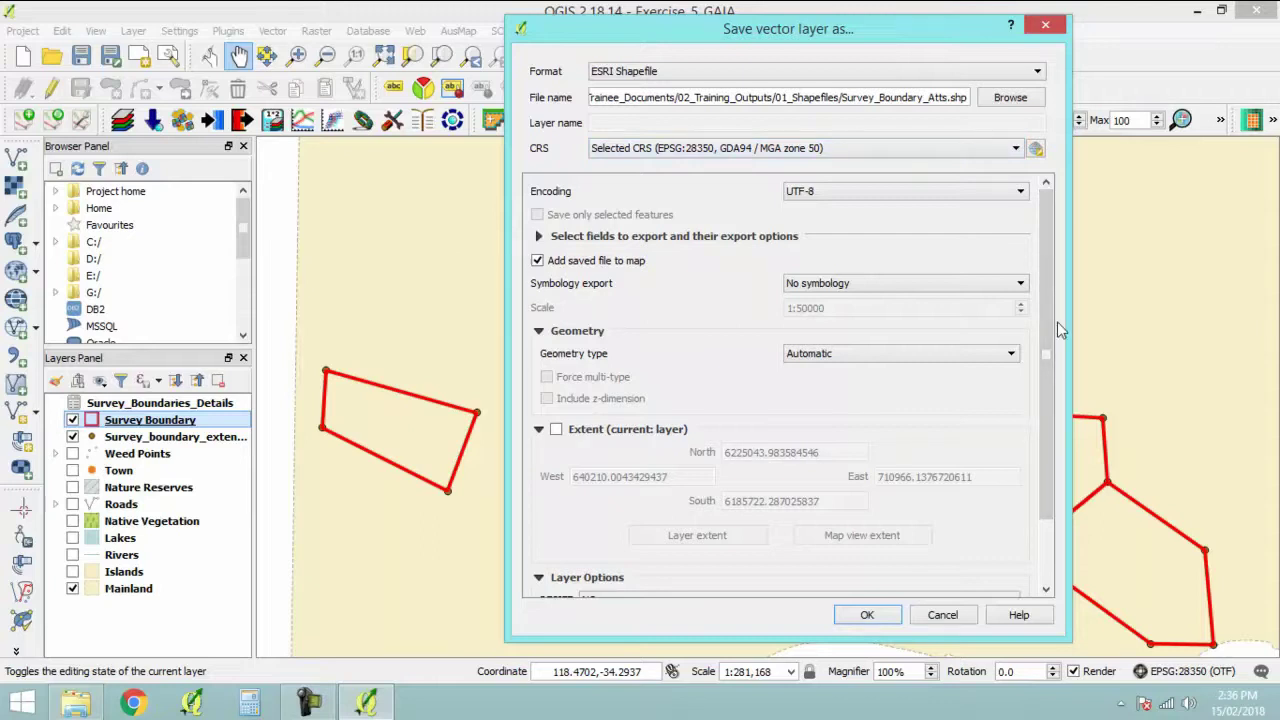
click(866, 614)
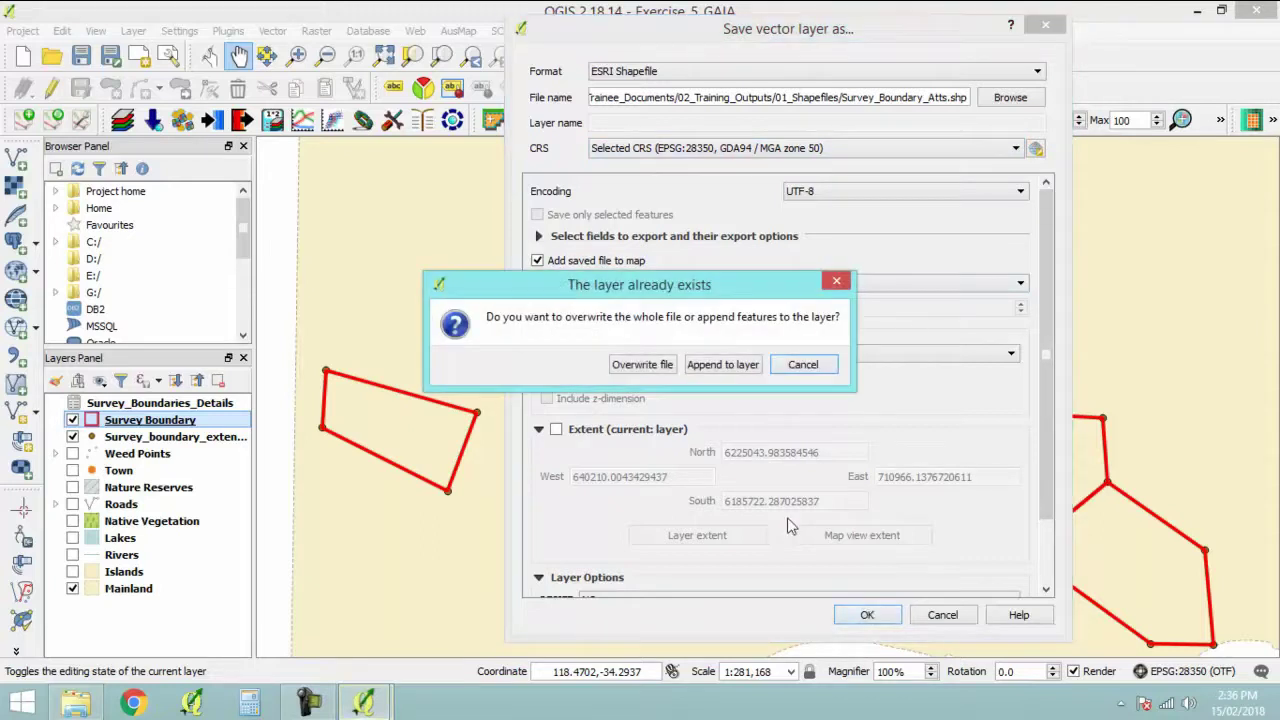
click(670, 366)
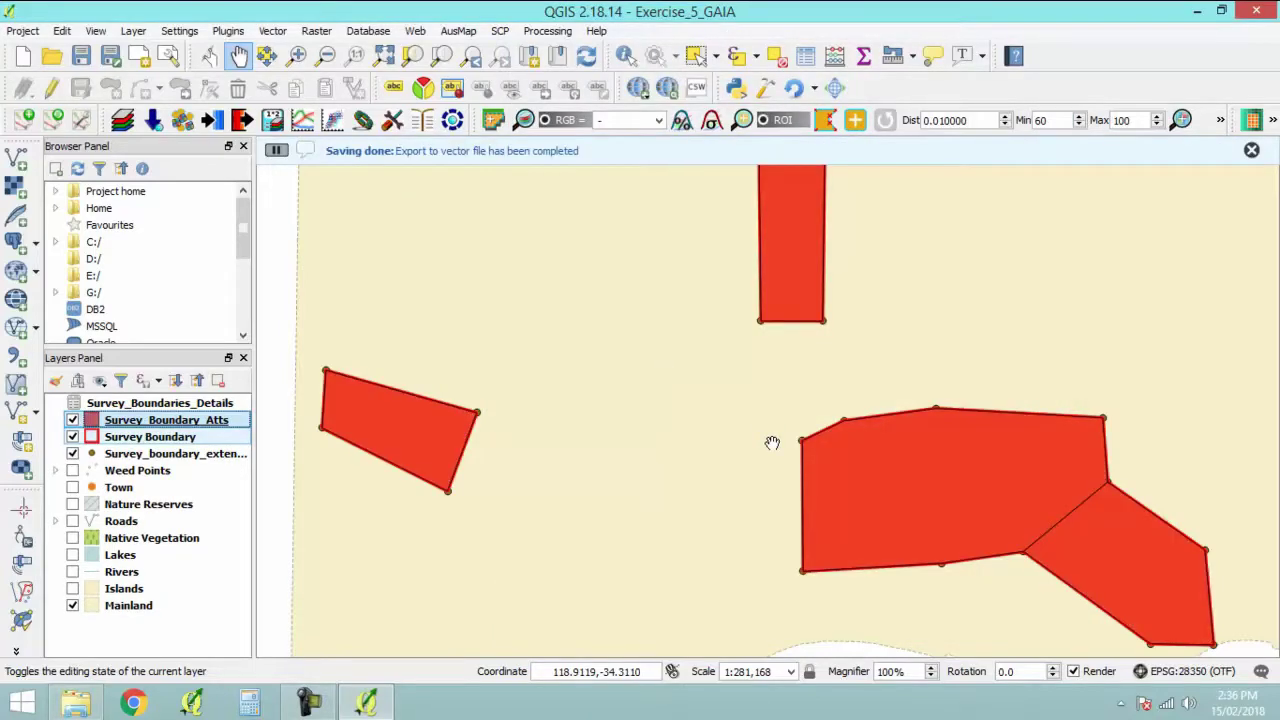
Hide the original Survey Boundary layer and rename Survey_Boundary_Atts to Survey Boundary Final.
click(73, 437)
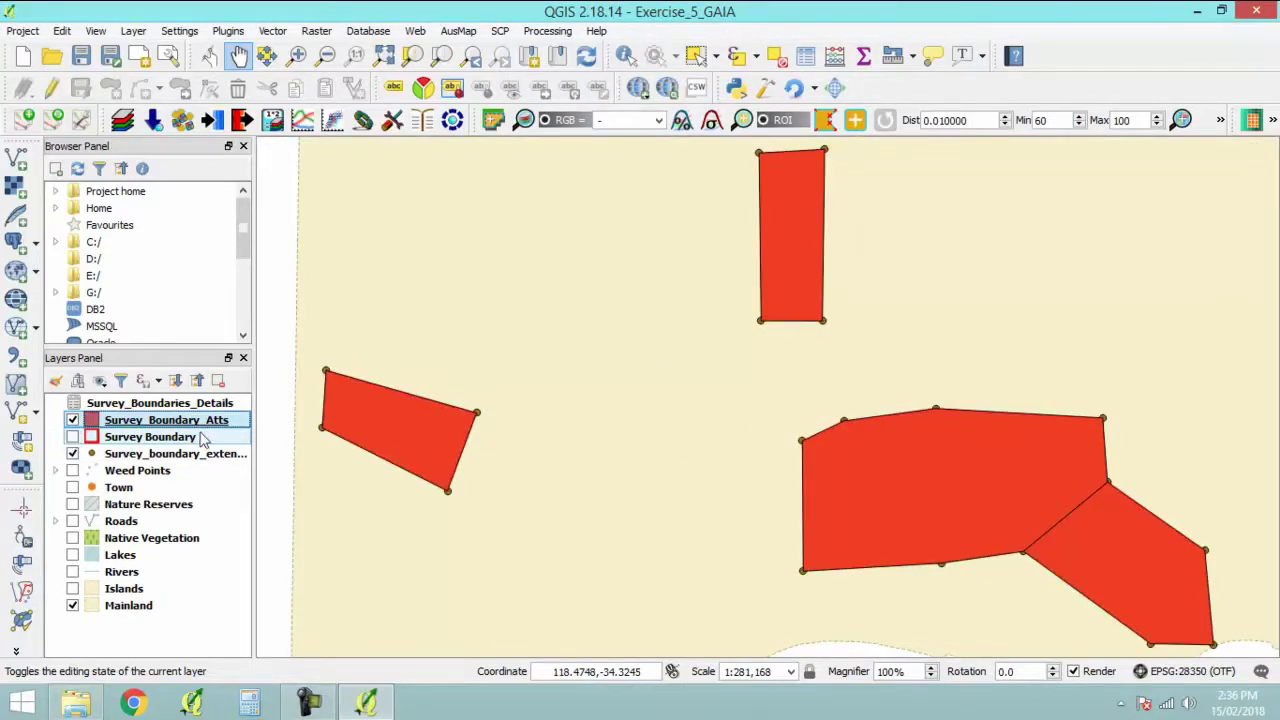
right_click(160, 420)
click(205, 406)
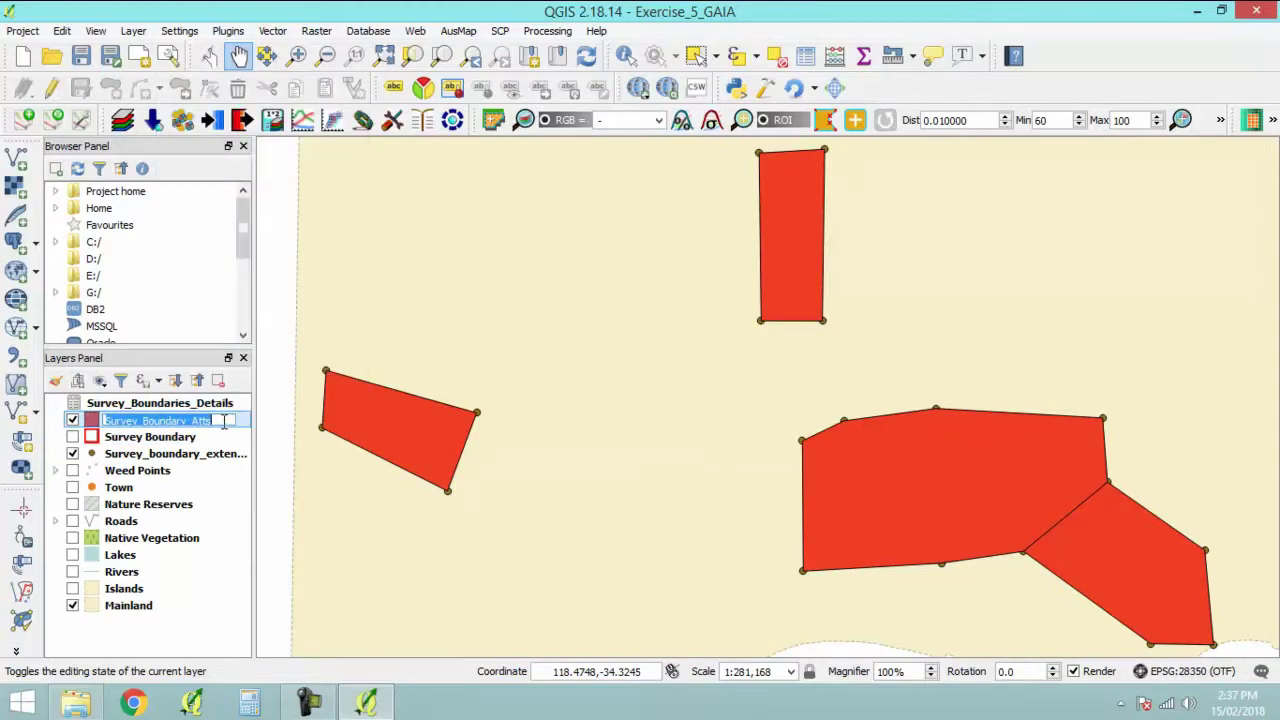
text(Survey Boundar)
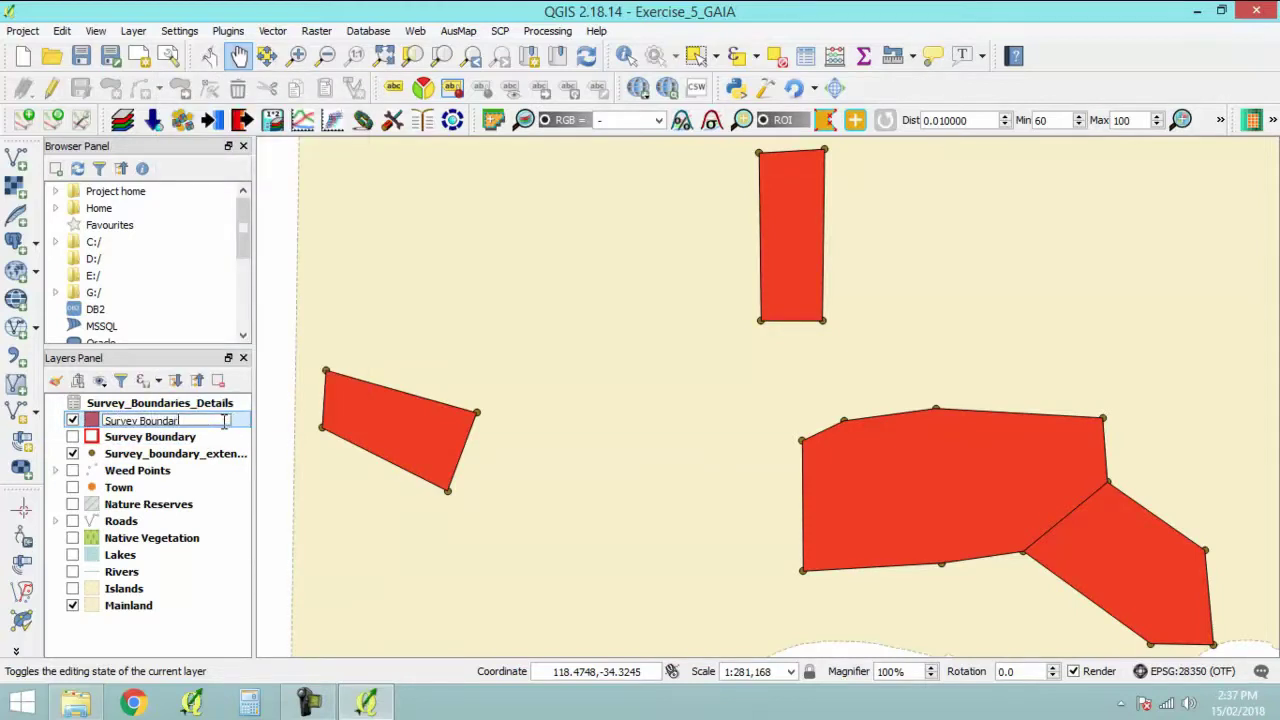
text(y Final)
key(Return)
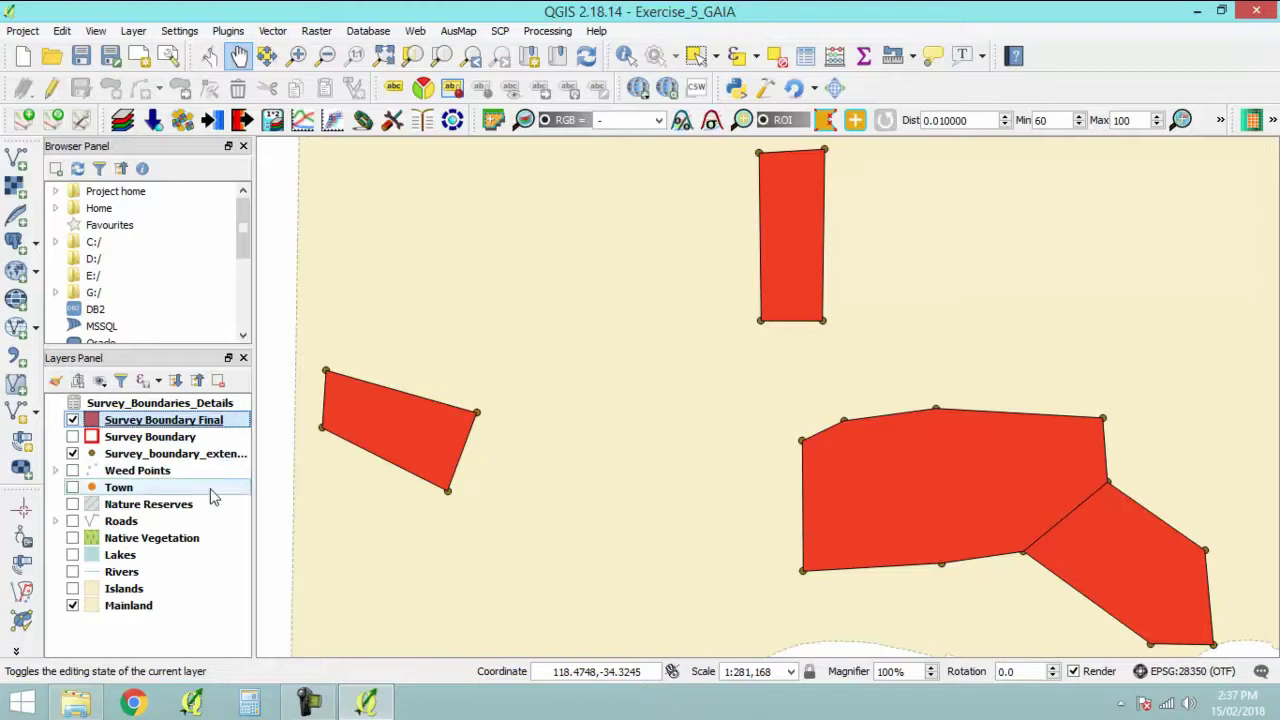
Copy the style of the Survey Boundary layer onto Survey Boundary Final.
right_click(166, 440)
mouse_move(350, 245)
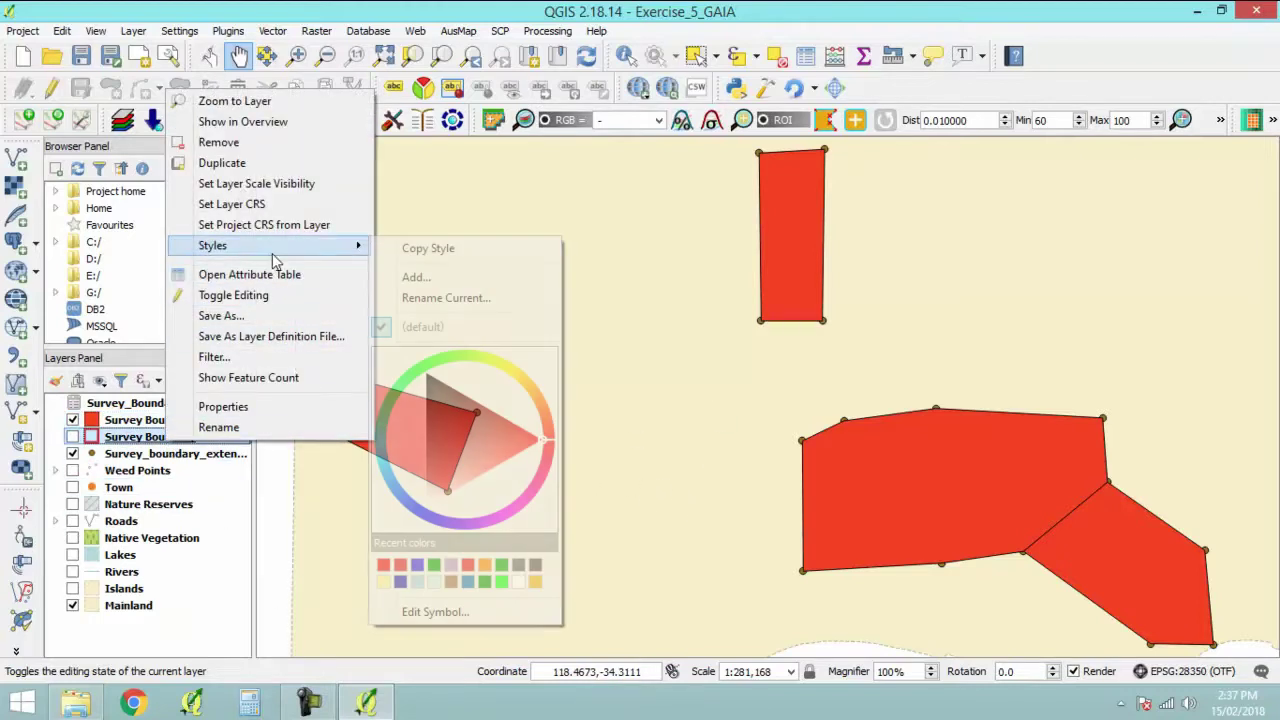
click(459, 252)
right_click(178, 420)
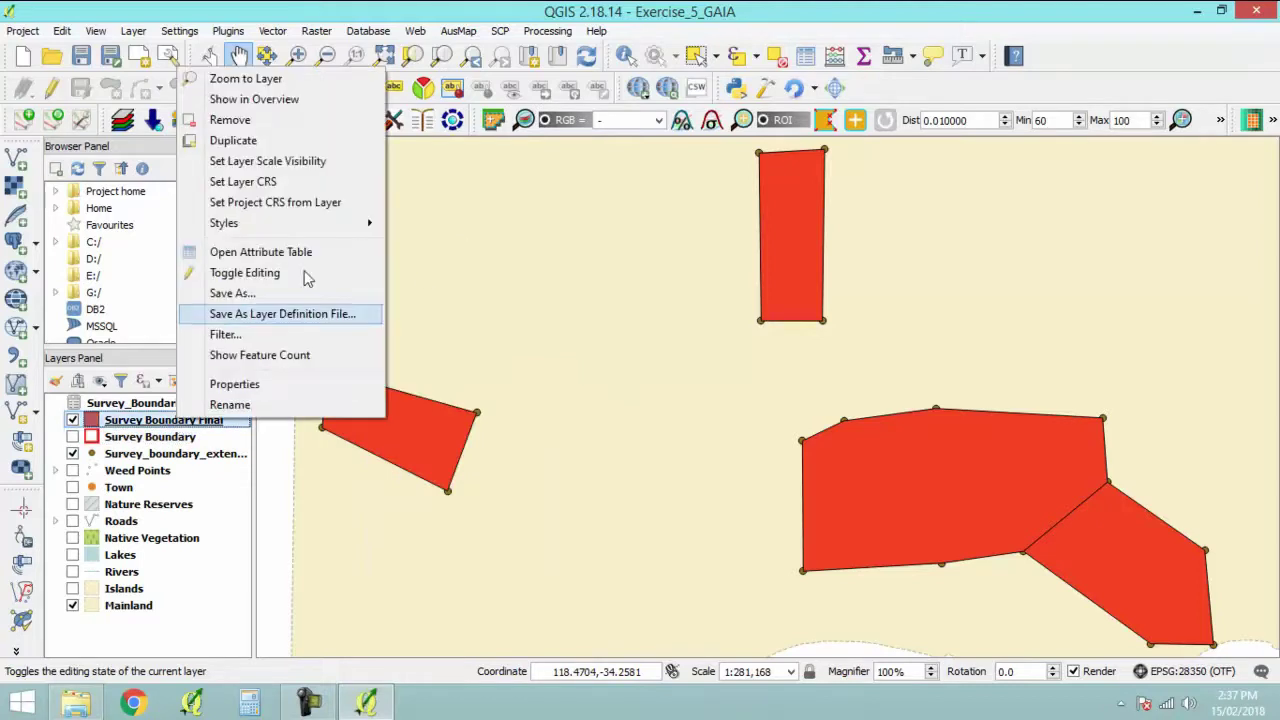
mouse_move(337, 232)
click(440, 246)
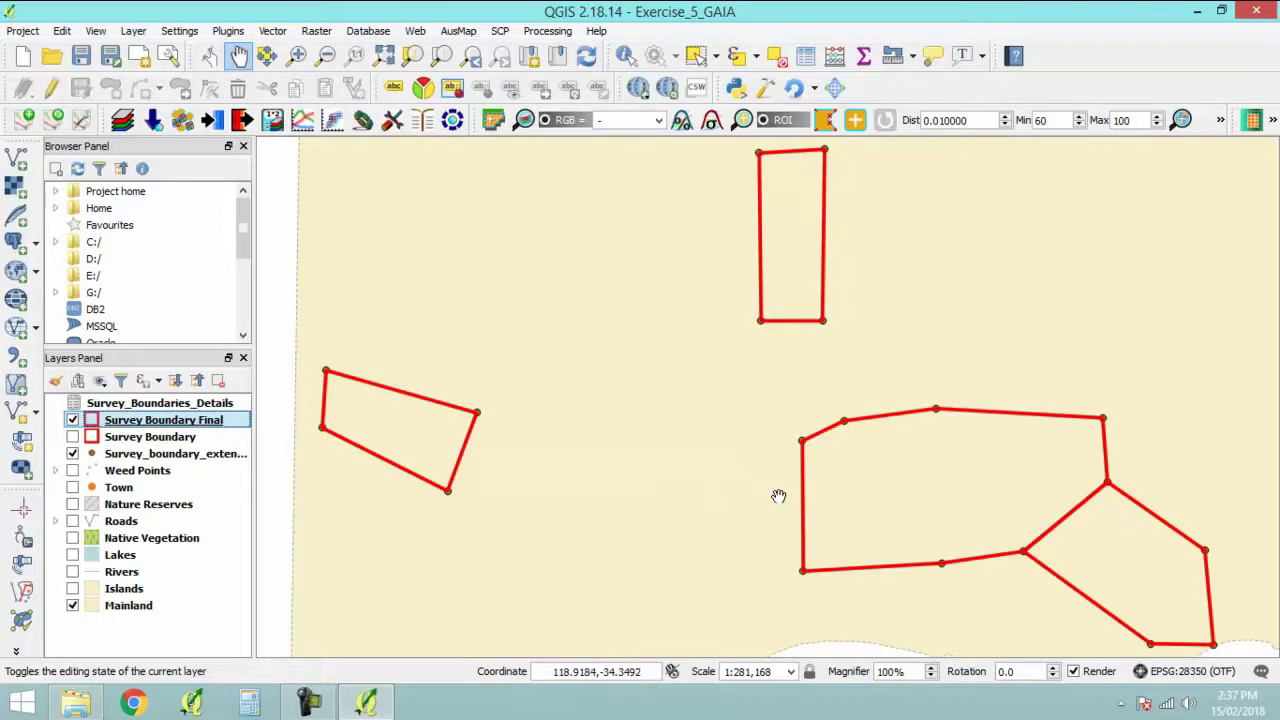
Remove the original Survey Boundary layer and the Survey_Boundaries_Details table from the project.
click(150, 437)
right_click(170, 437)
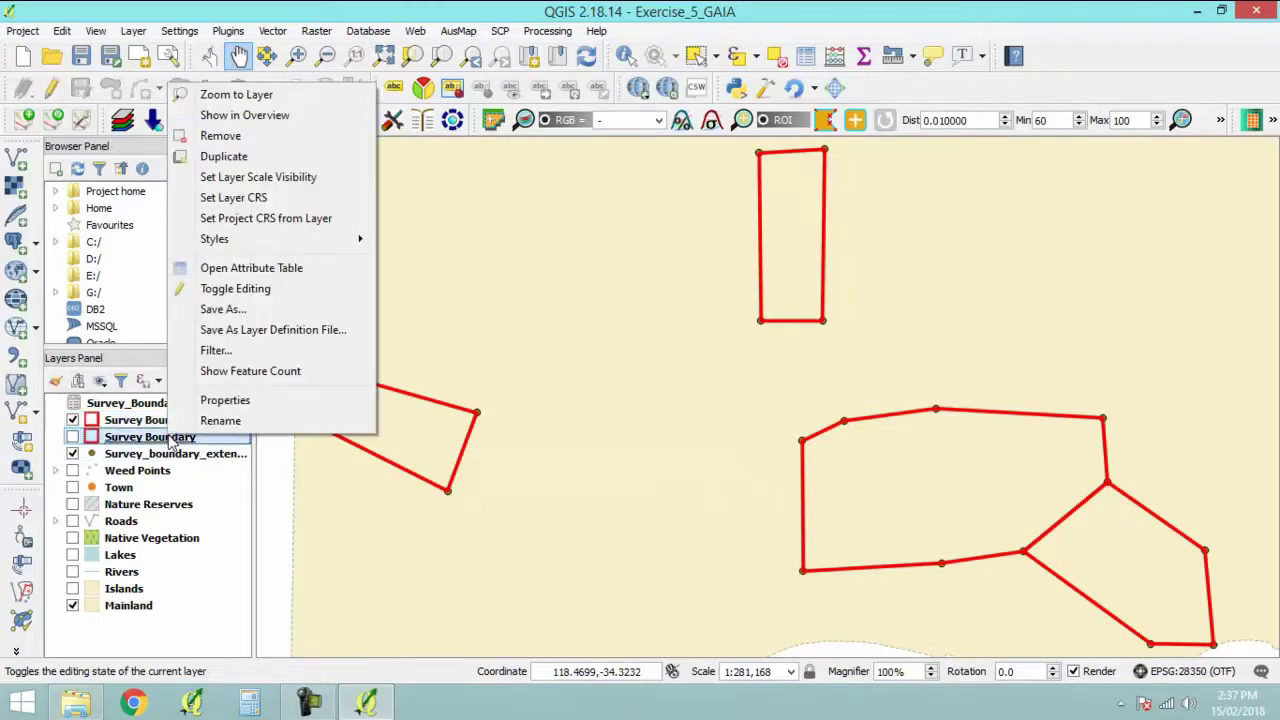
click(222, 135)
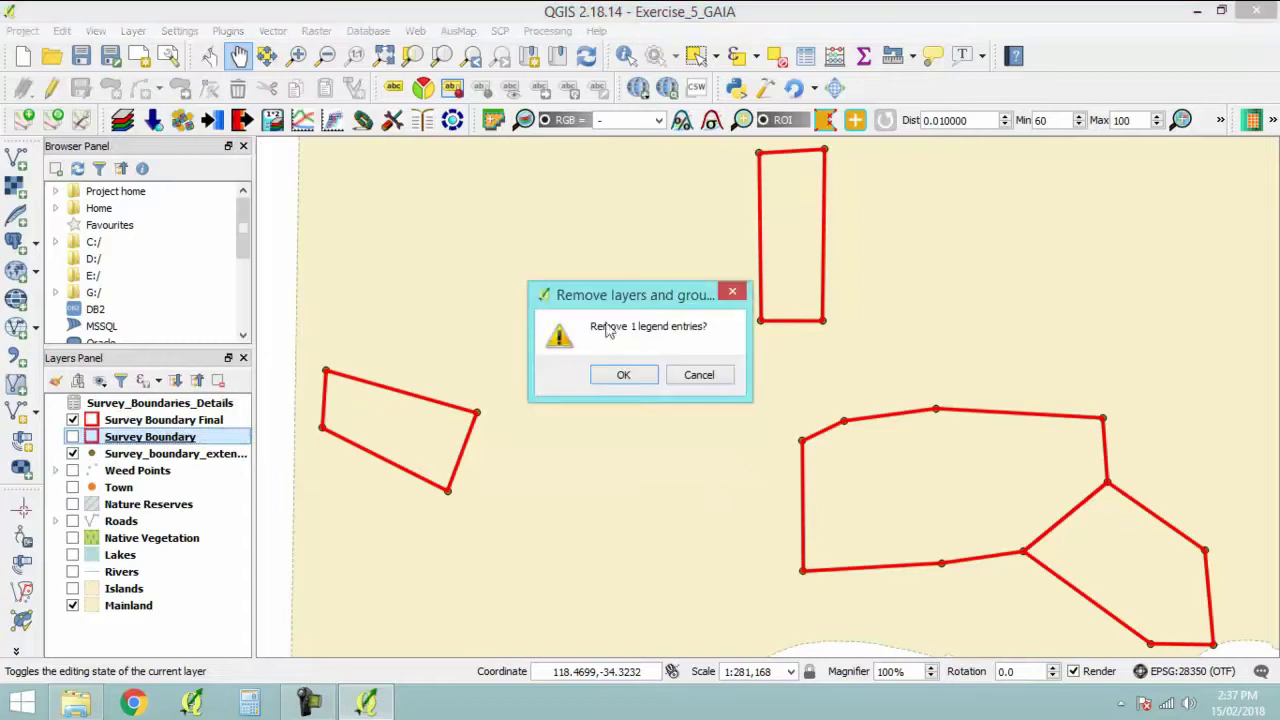
click(640, 380)
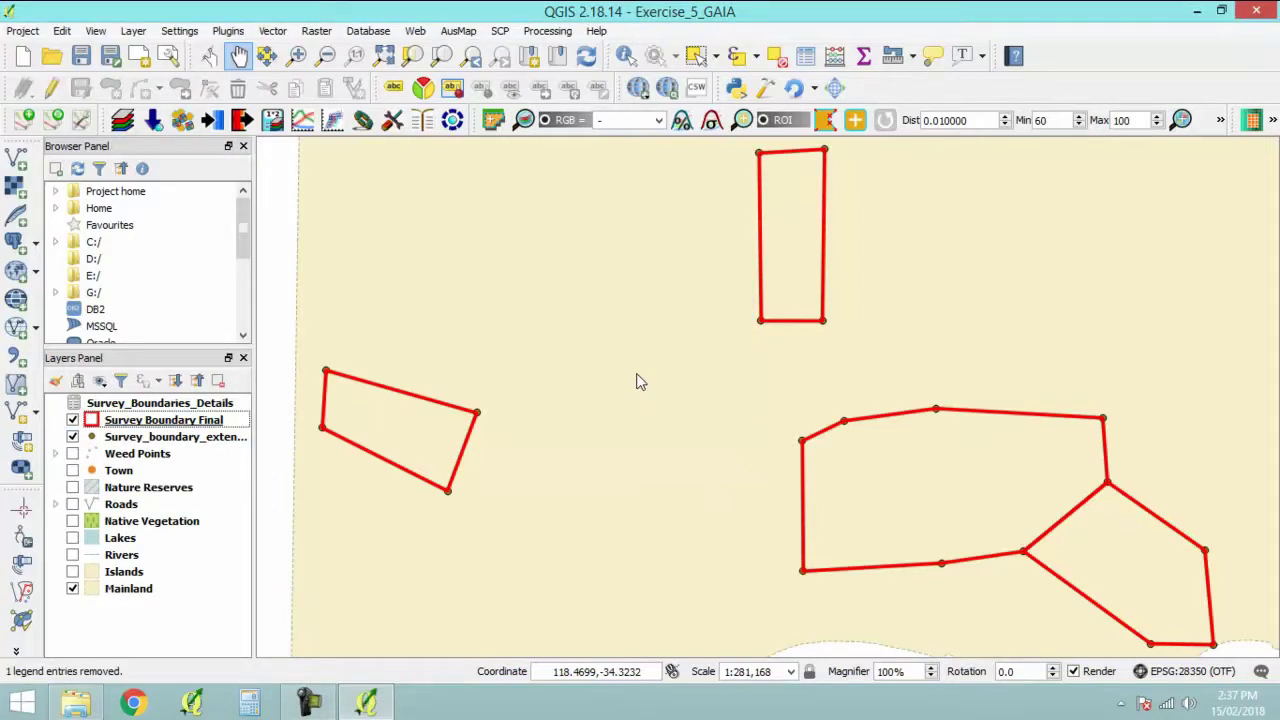
click(152, 405)
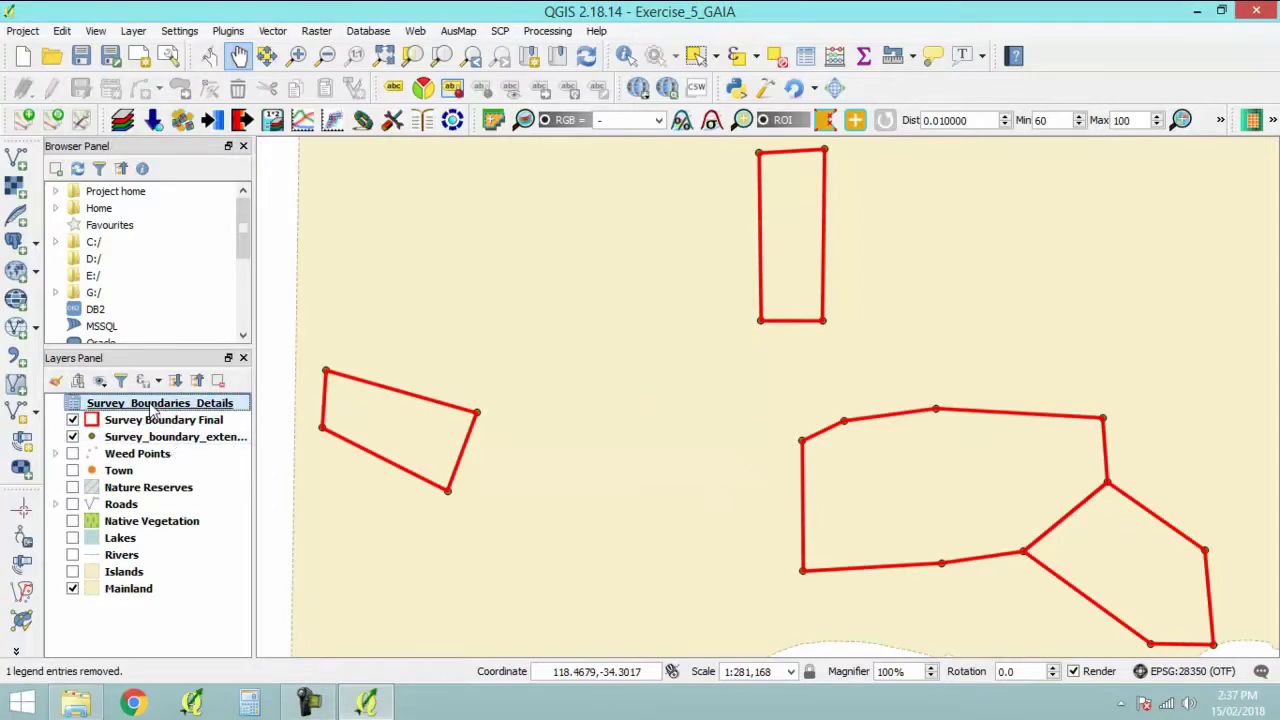
right_click(185, 403)
click(205, 452)
click(614, 376)
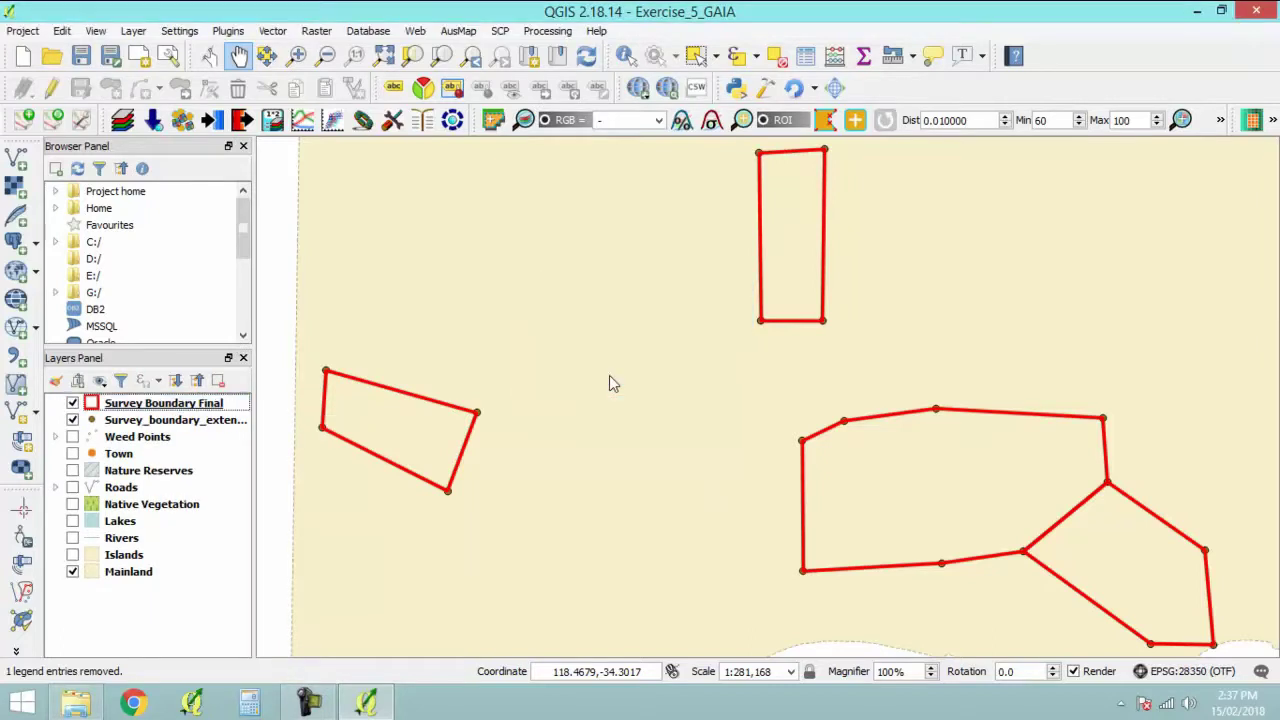
Remove the survey boundary extent waypoint layer from the project.
click(160, 420)
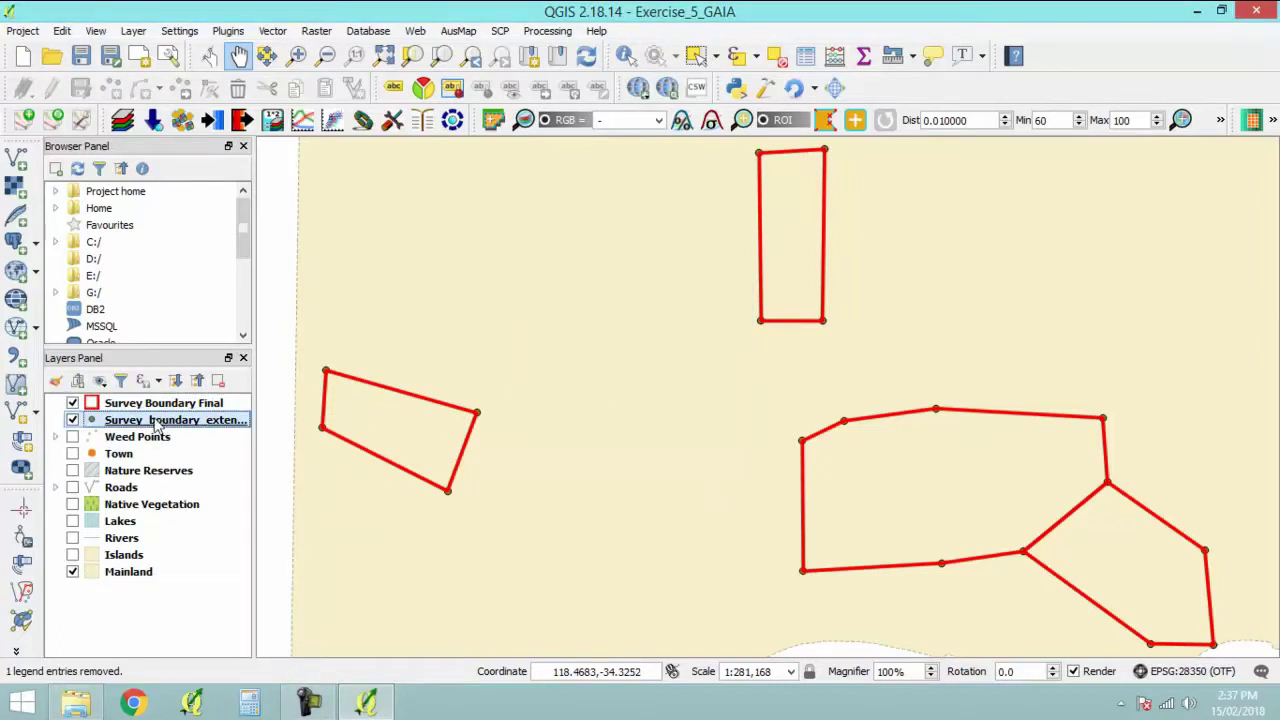
right_click(156, 423)
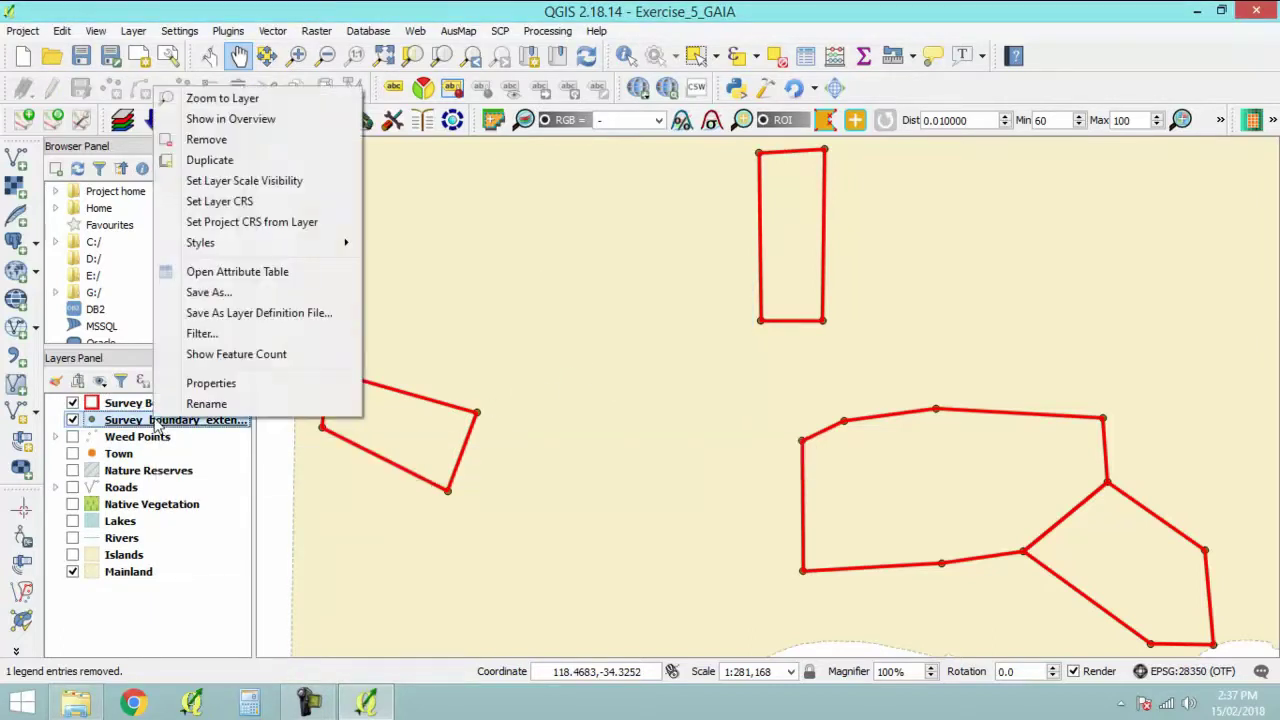
click(243, 150)
click(632, 380)
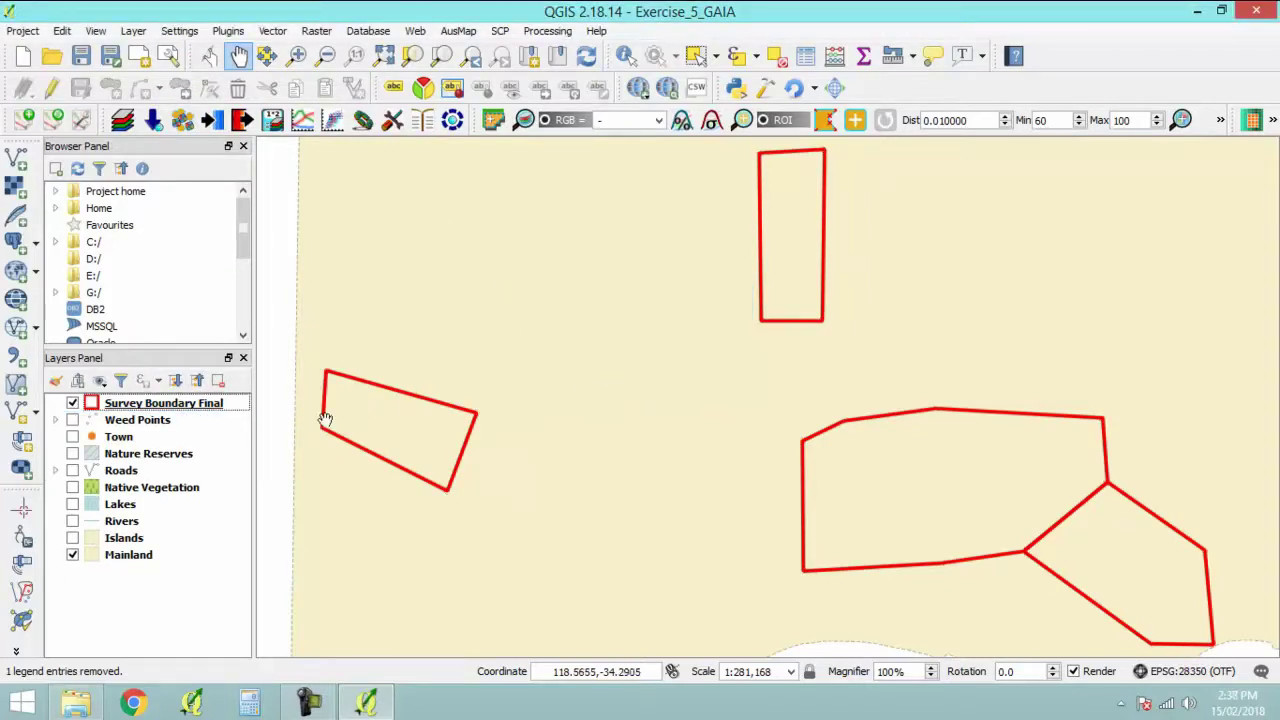
Review the attribute table of Survey Boundary Final, checking the survey details of each site, and close it.
right_click(186, 404)
click(308, 252)
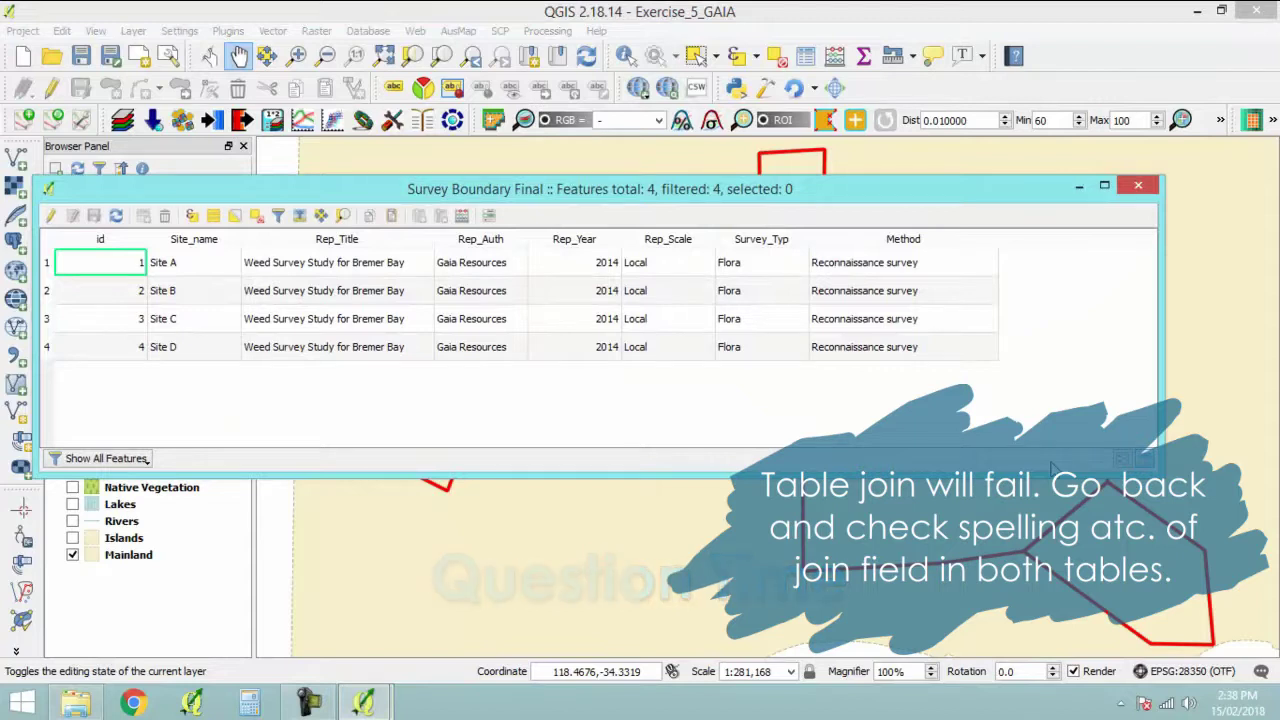
click(1139, 187)
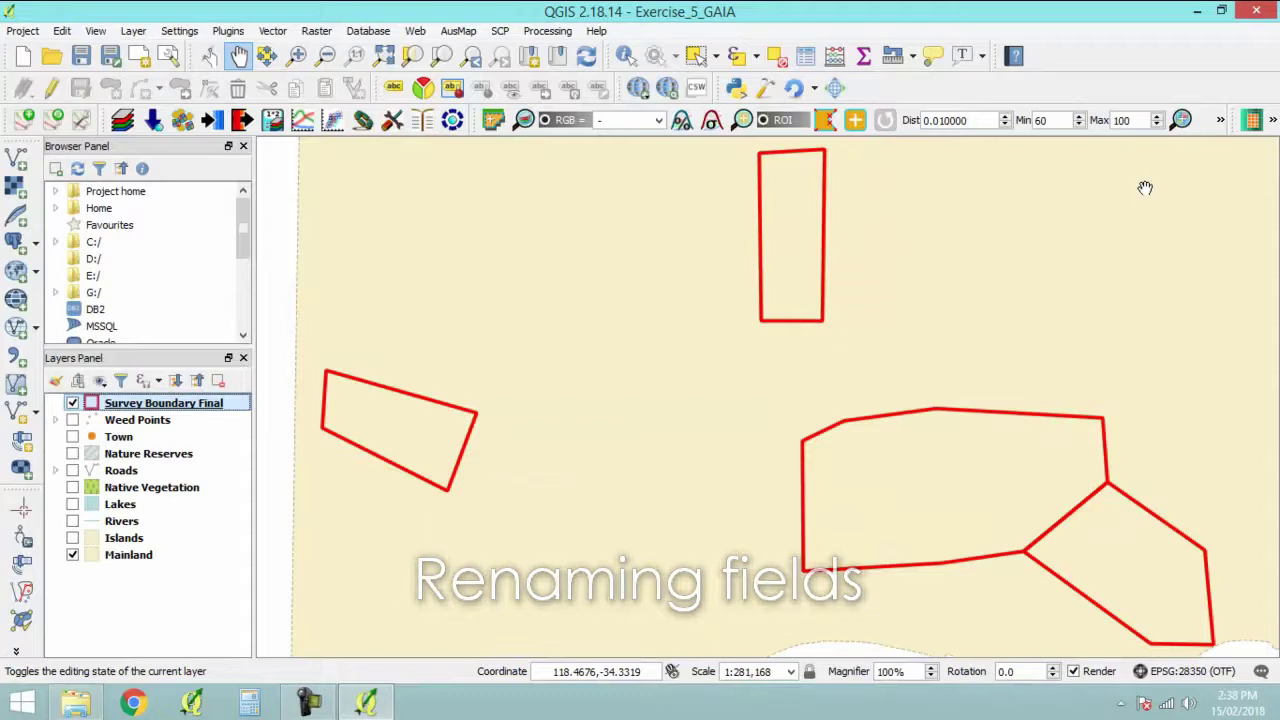
Find the Refactor fields algorithm in the processing tools and open it.
click(548, 38)
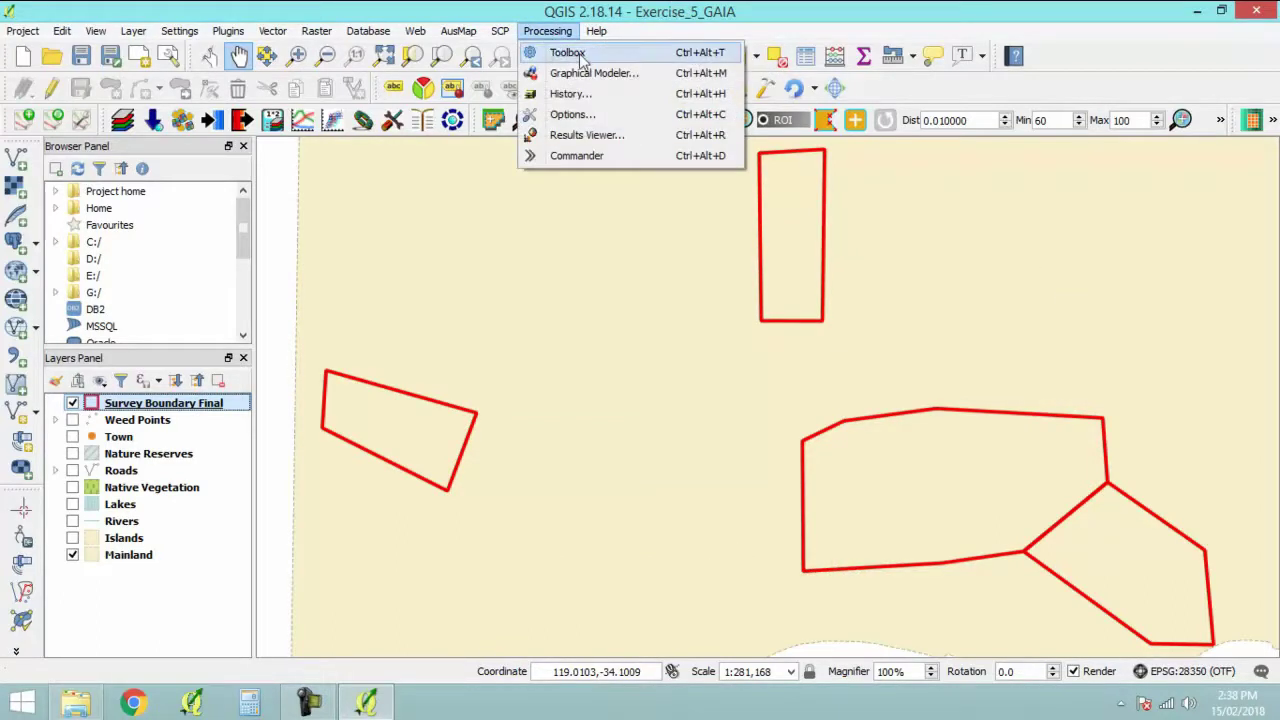
click(566, 52)
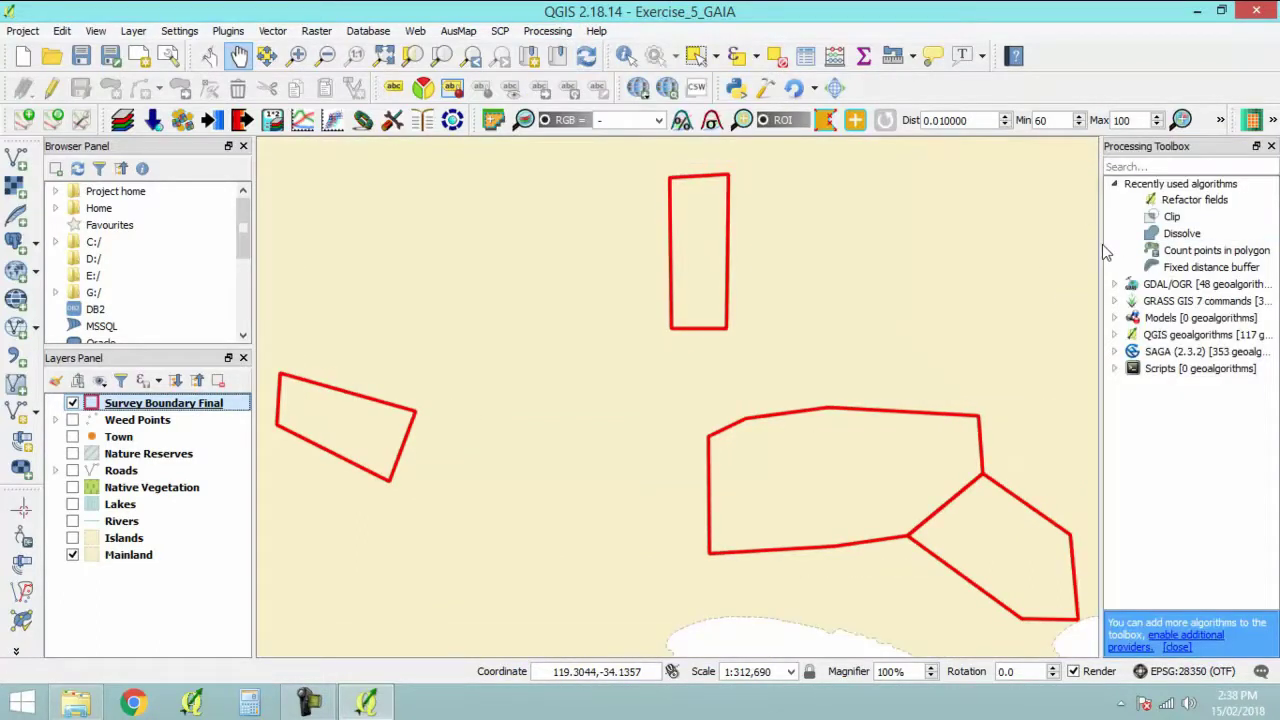
drag(1099, 243, 932, 246)
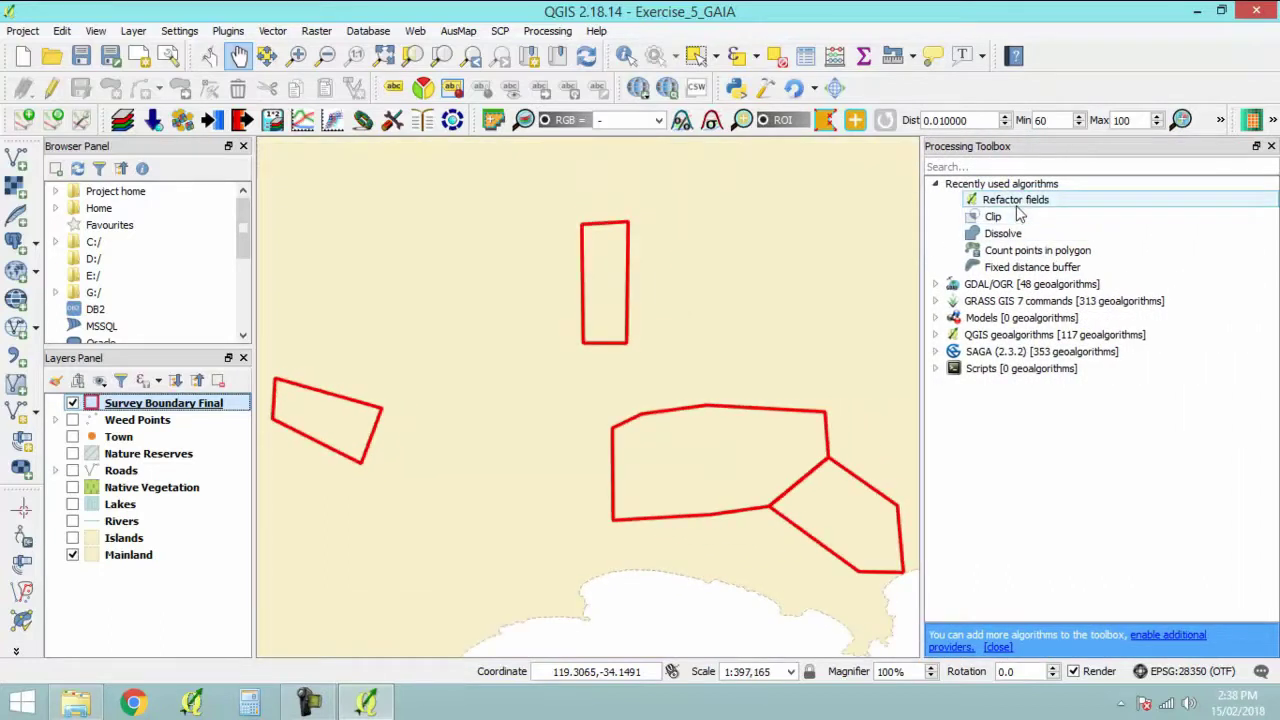
click(1008, 167)
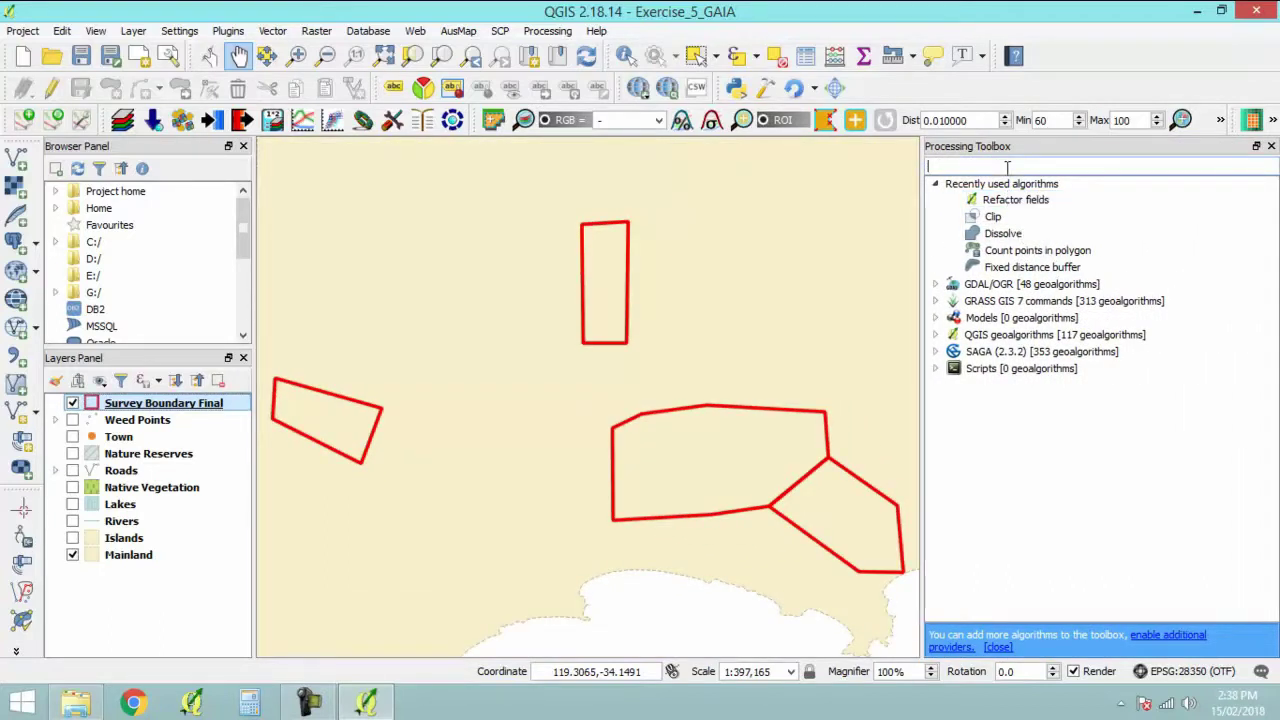
text(Refactor fields)
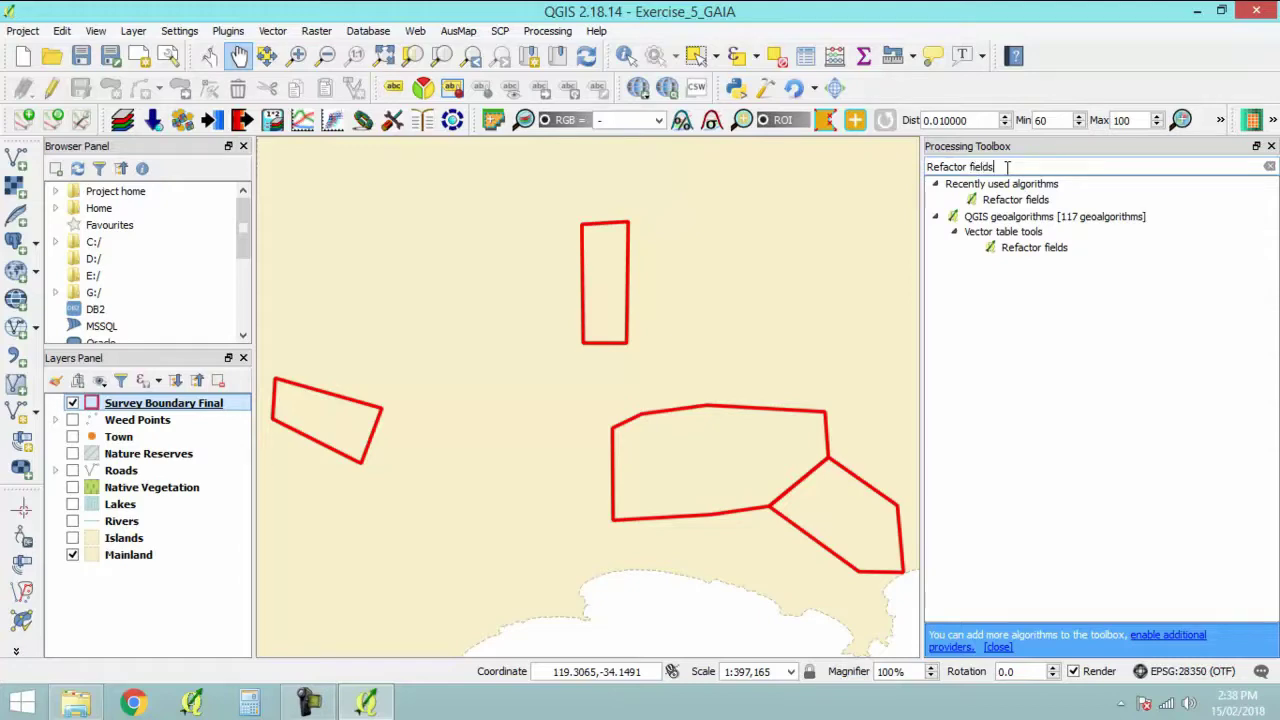
click(1036, 258)
double_click(1036, 258)
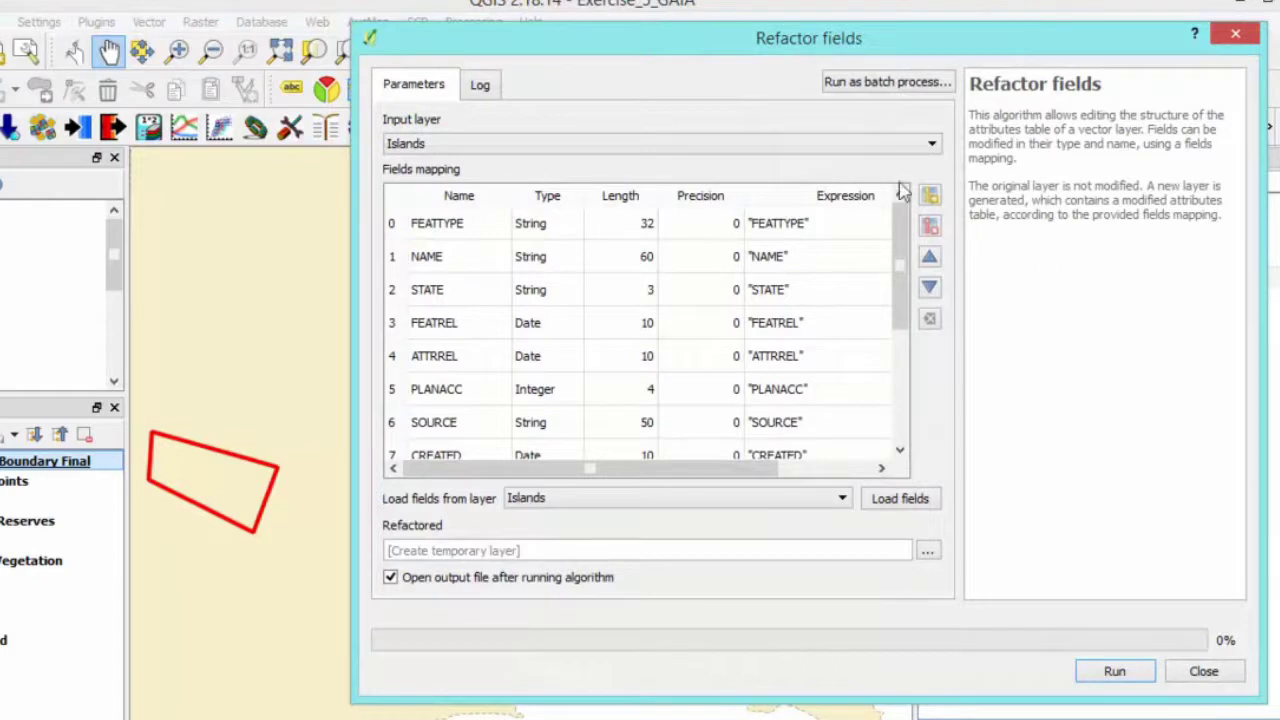
Choose Survey Boundary Final as the input layer of Refactor fields and reset the field mapping to it.
click(630, 143)
click(490, 263)
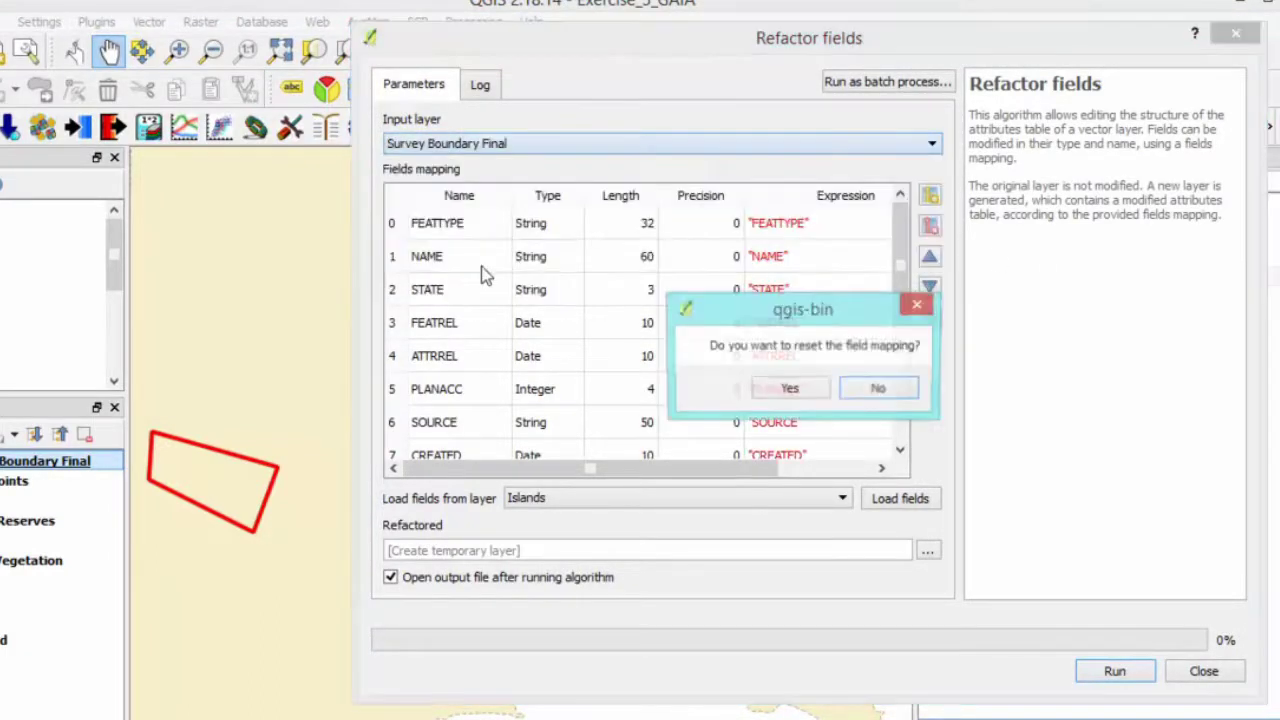
click(788, 395)
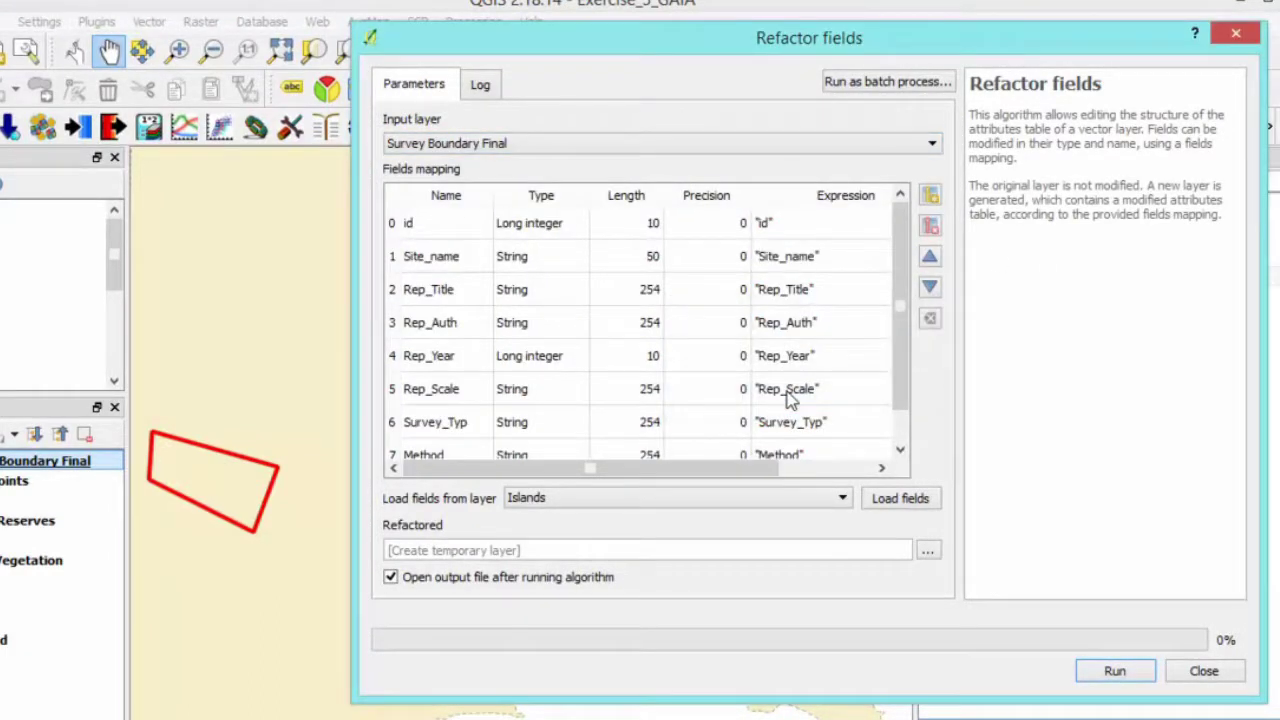
Rename the Method field as Sur_Method in the fields mapping.
scroll(444, 365, down, 1)
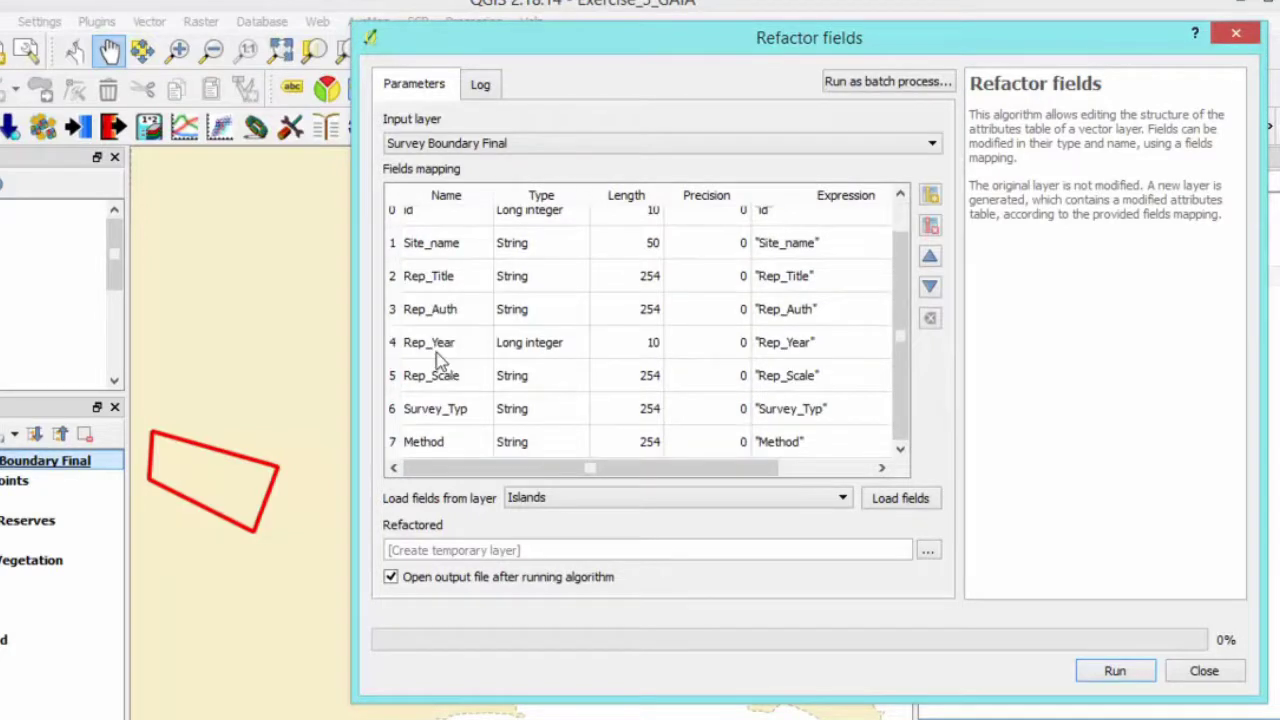
double_click(453, 442)
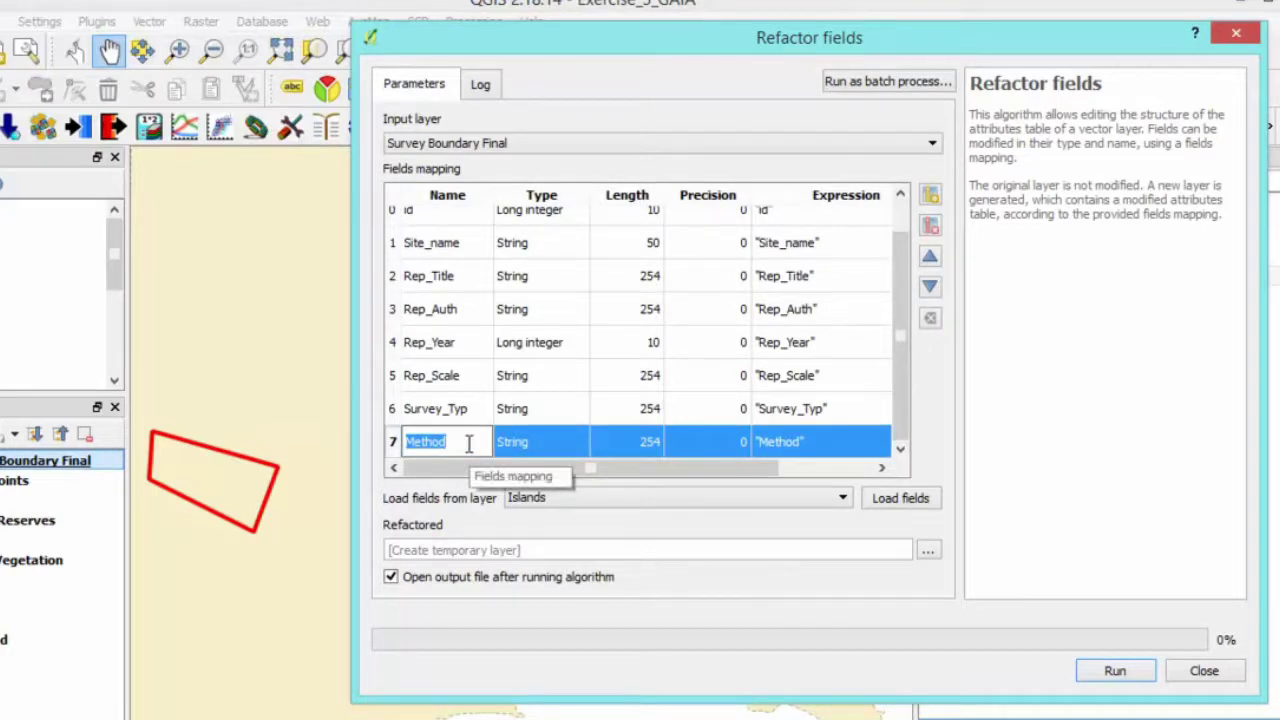
text(Sur_M)
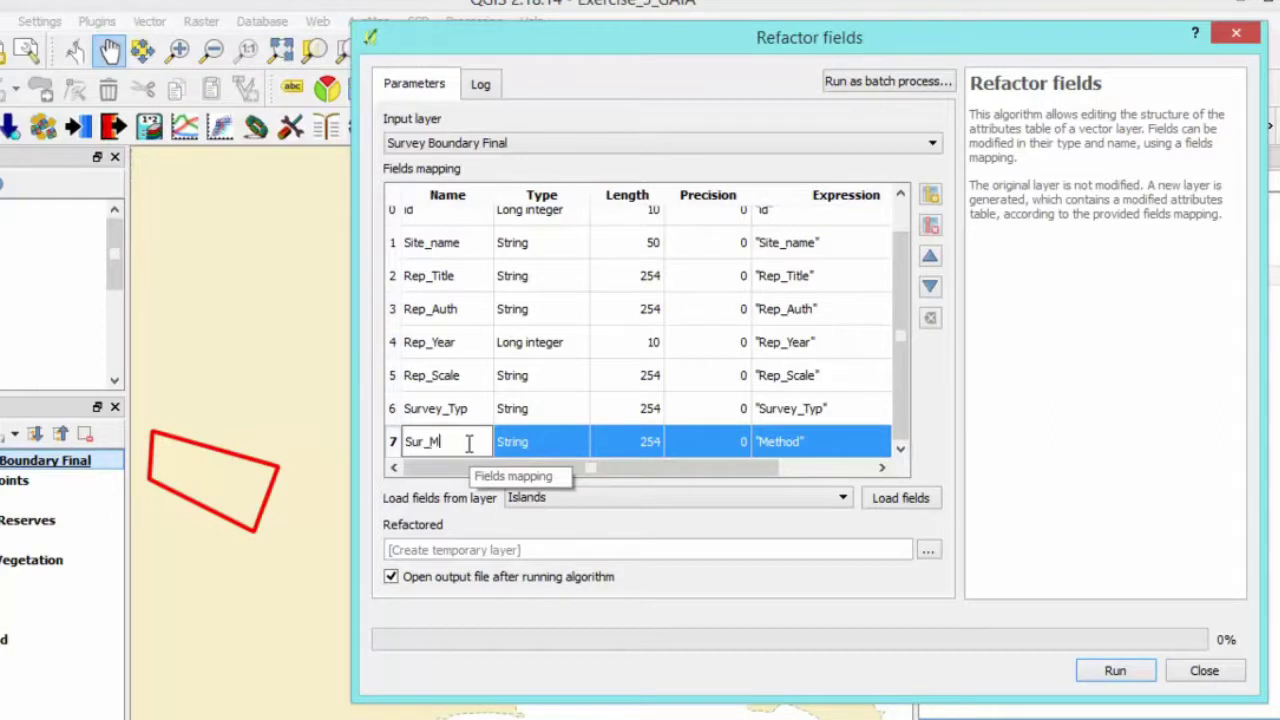
text(ethod)
key(Return)
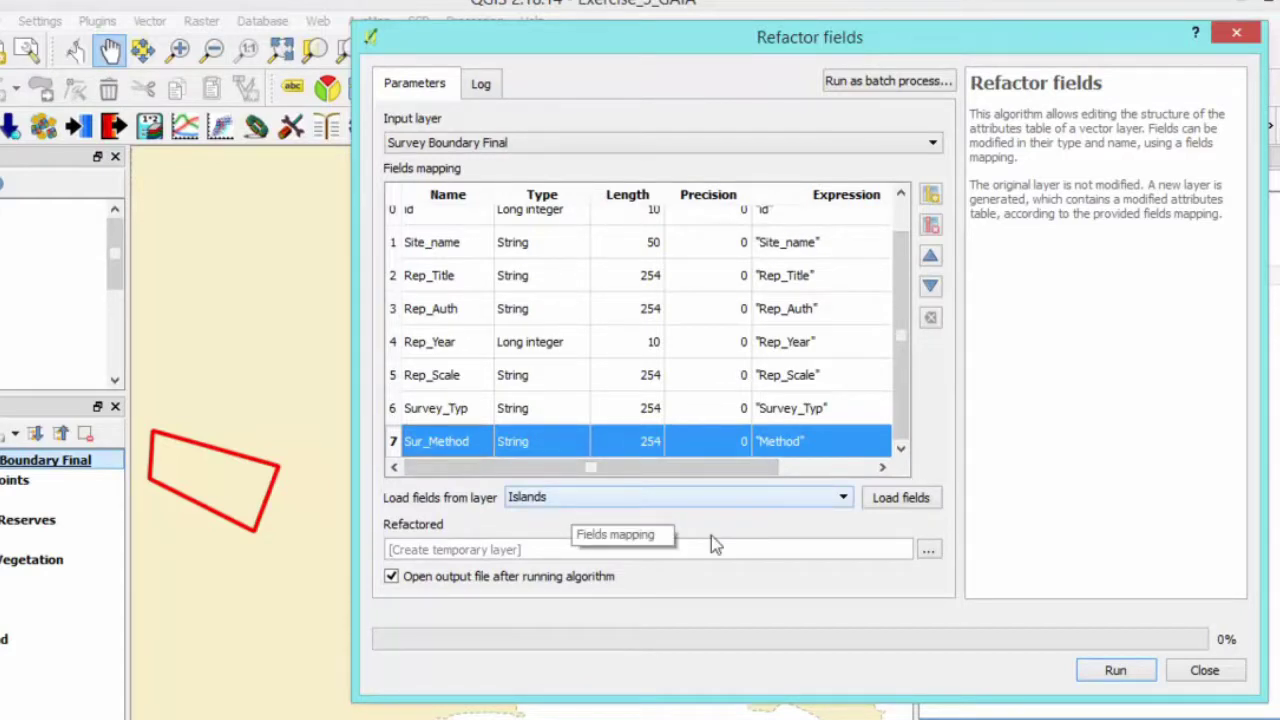
Set the refactored output to Survey_Boundary_Atts_Refactor in 02_Training_Outputs/01_Shapefiles as an SHP file and run the algorithm.
click(928, 549)
click(1050, 591)
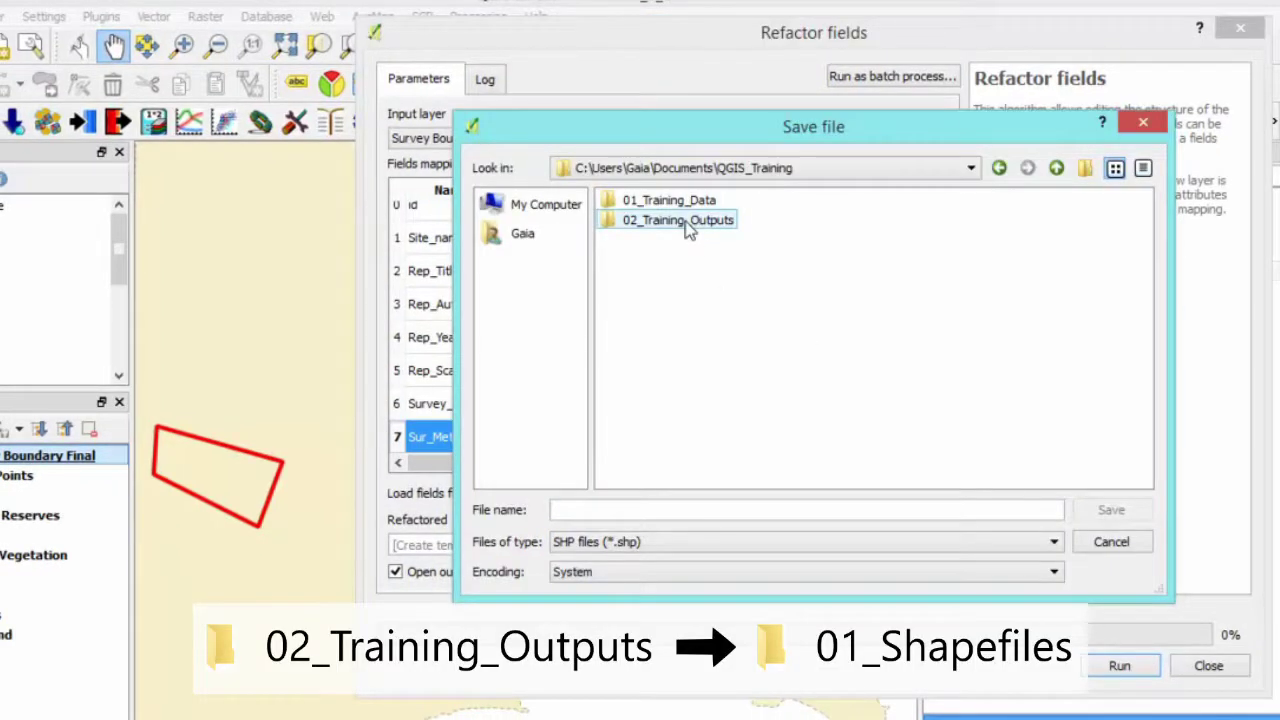
double_click(686, 222)
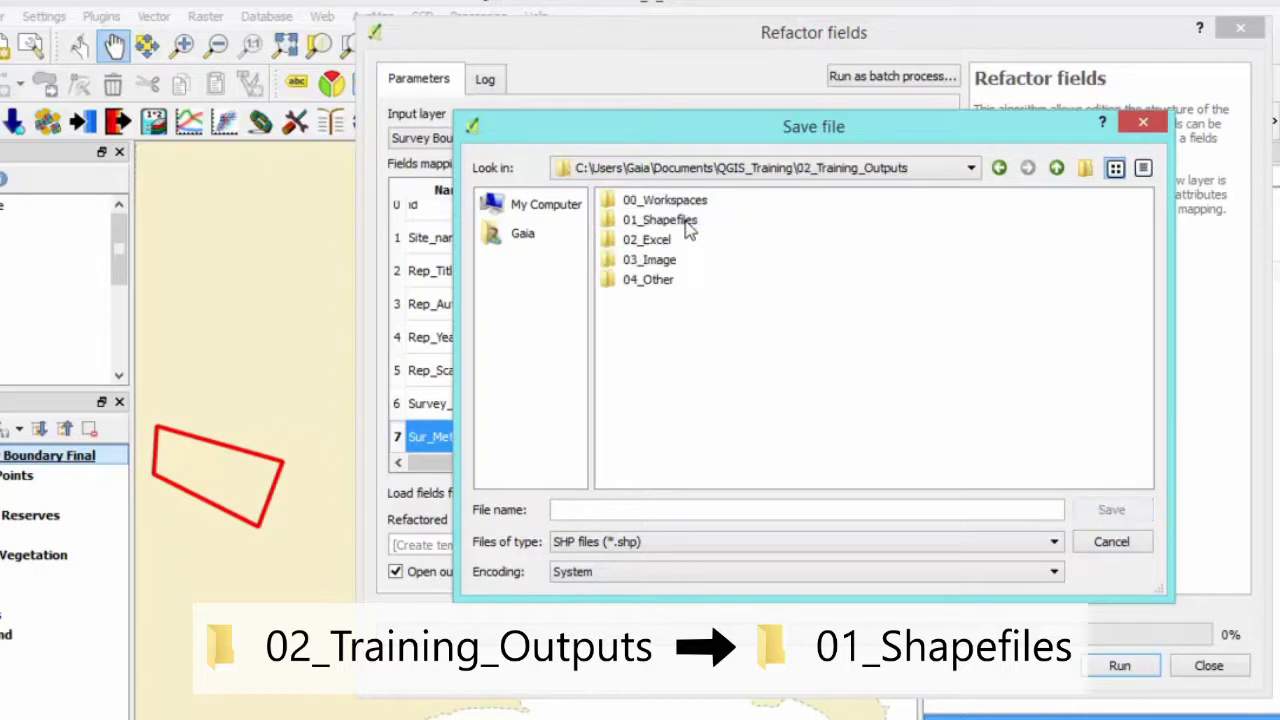
double_click(686, 222)
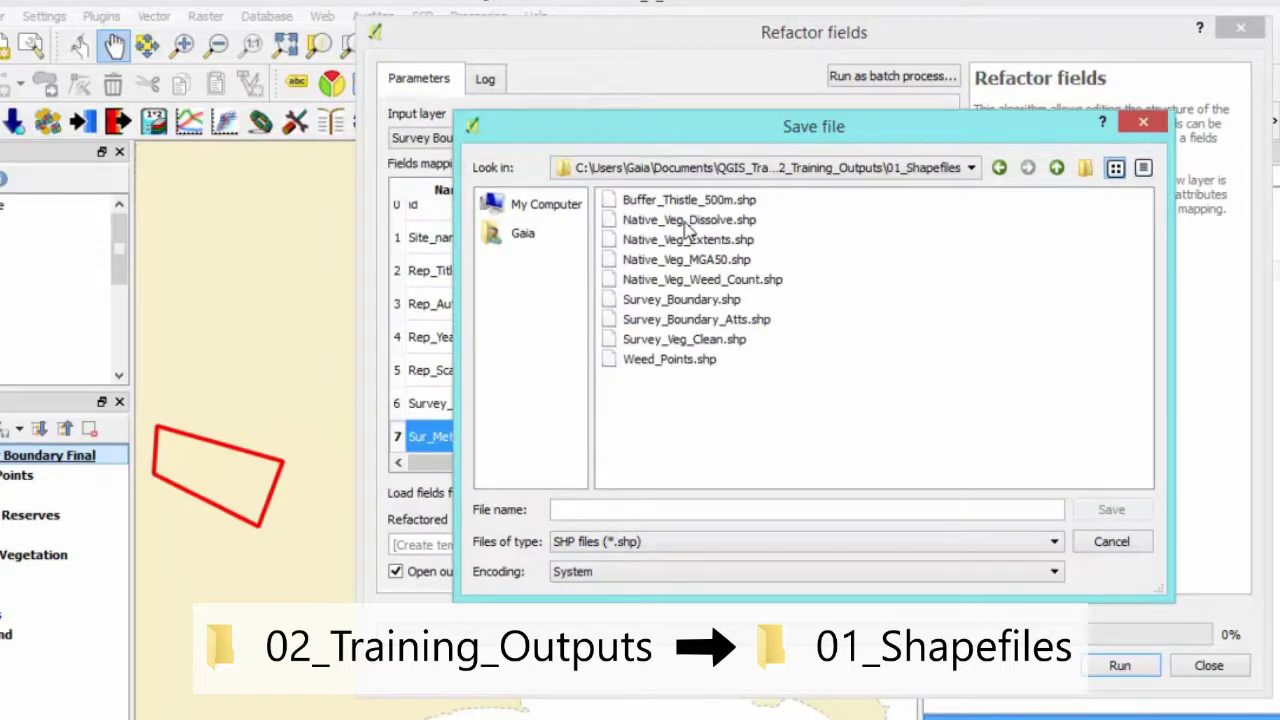
click(731, 509)
text(Survey)
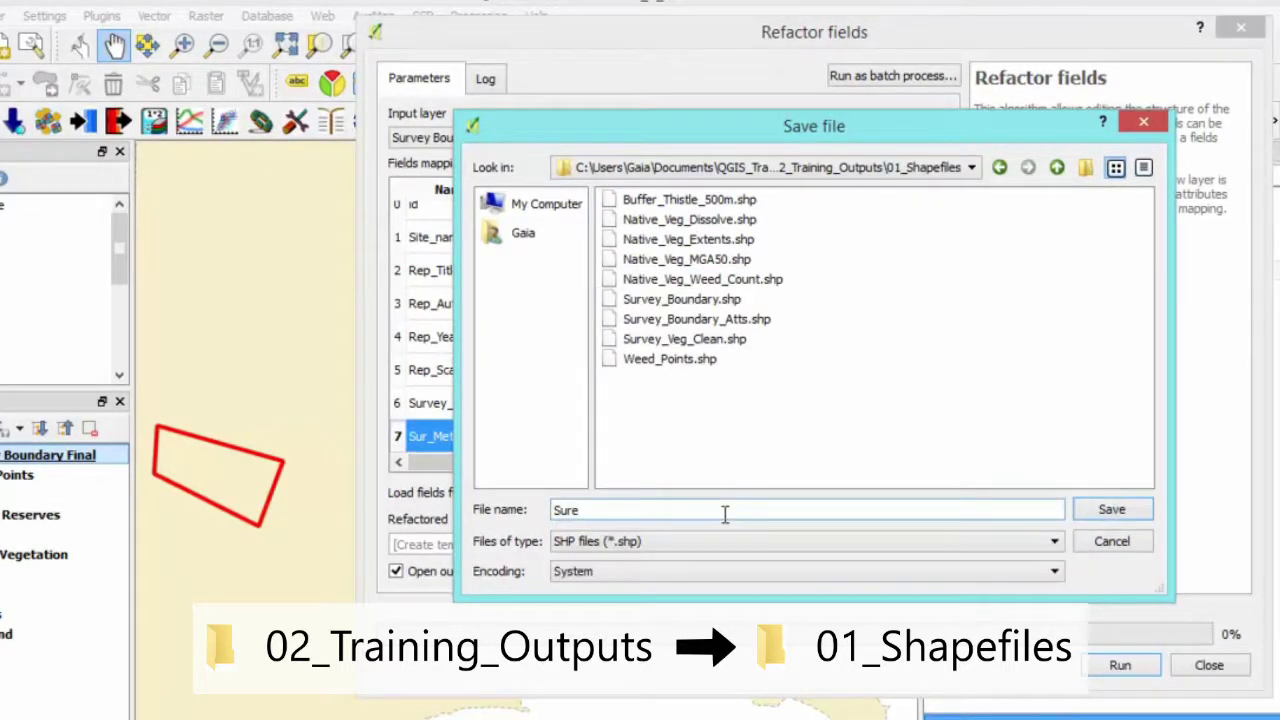
text(_)
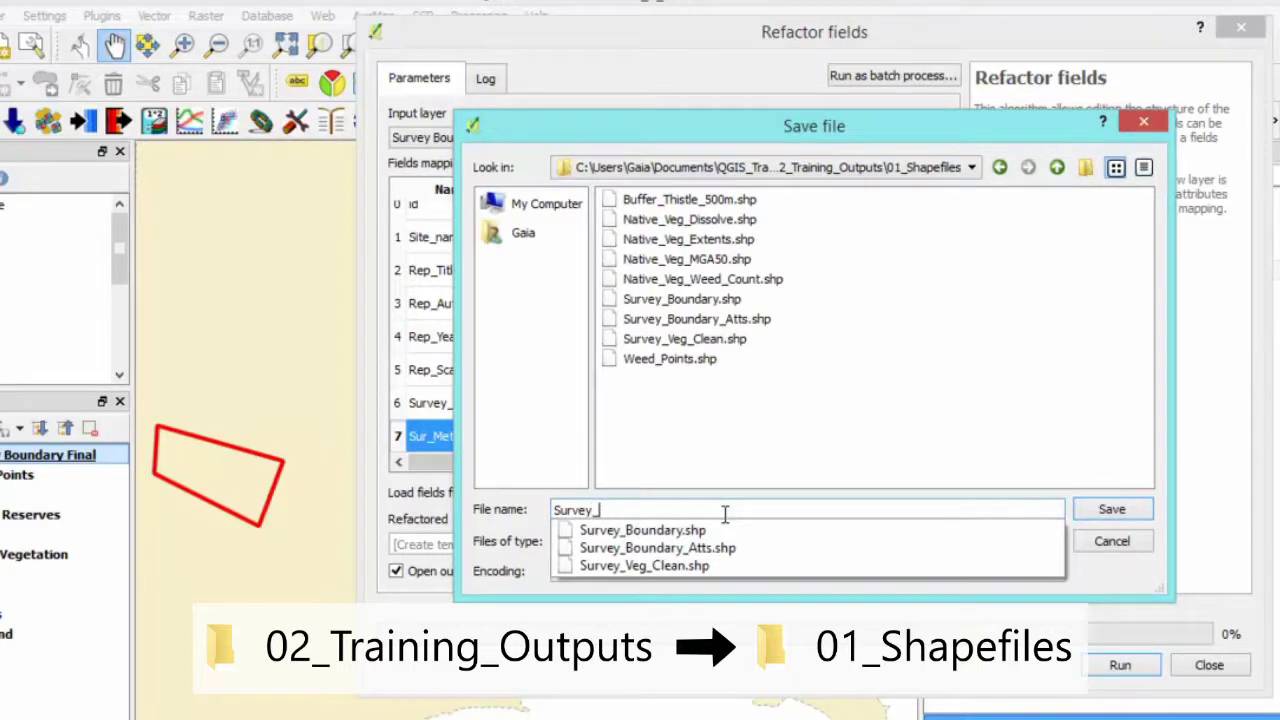
text(Boundary_Atts)
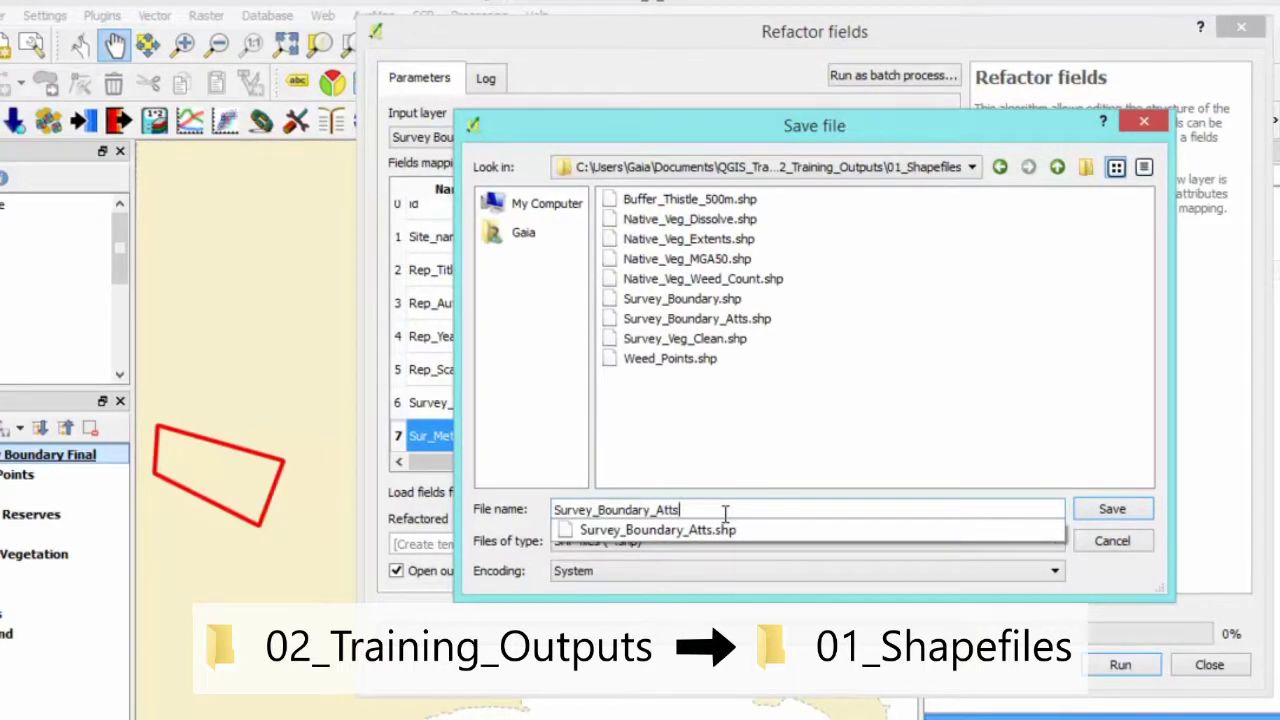
text(_Refactor)
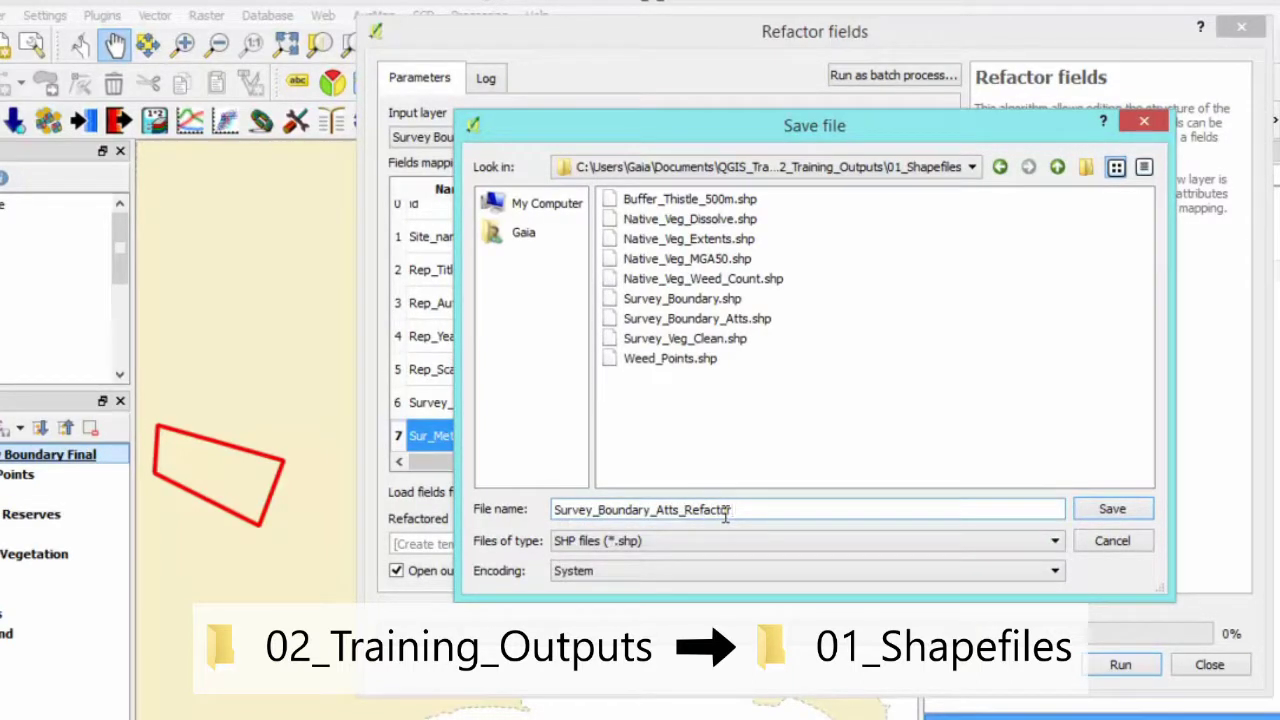
click(1127, 513)
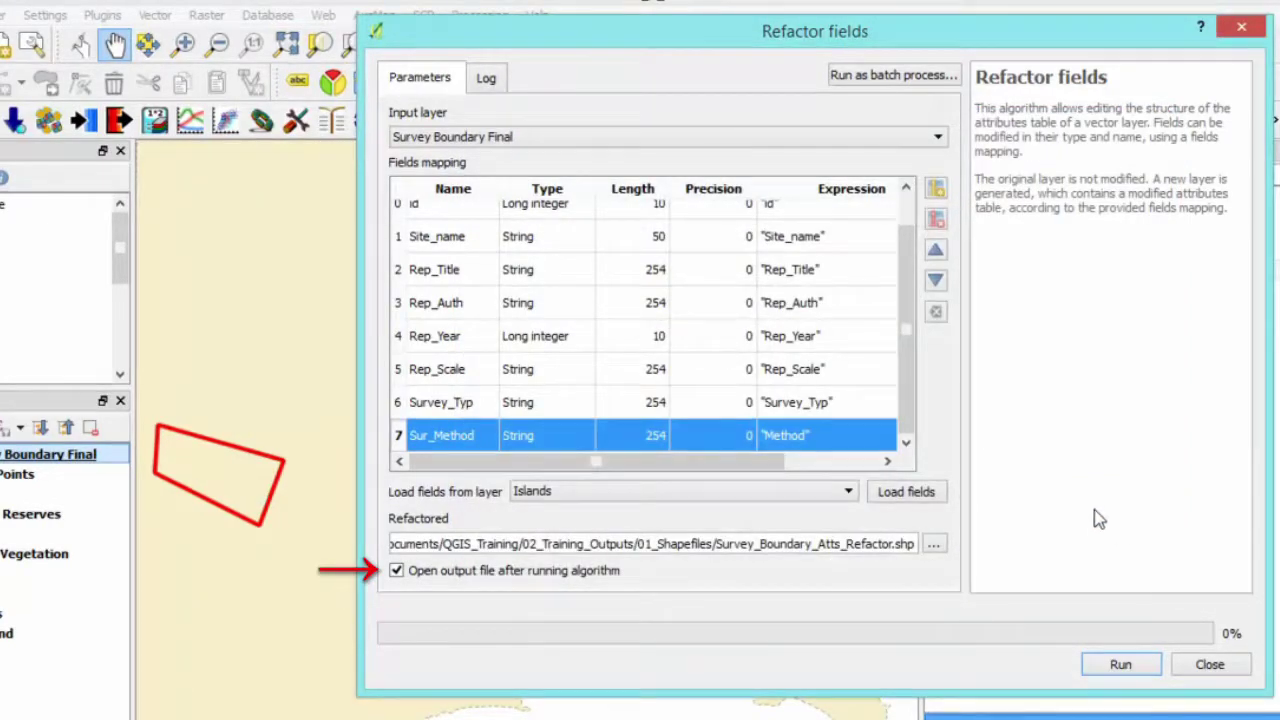
click(1120, 664)
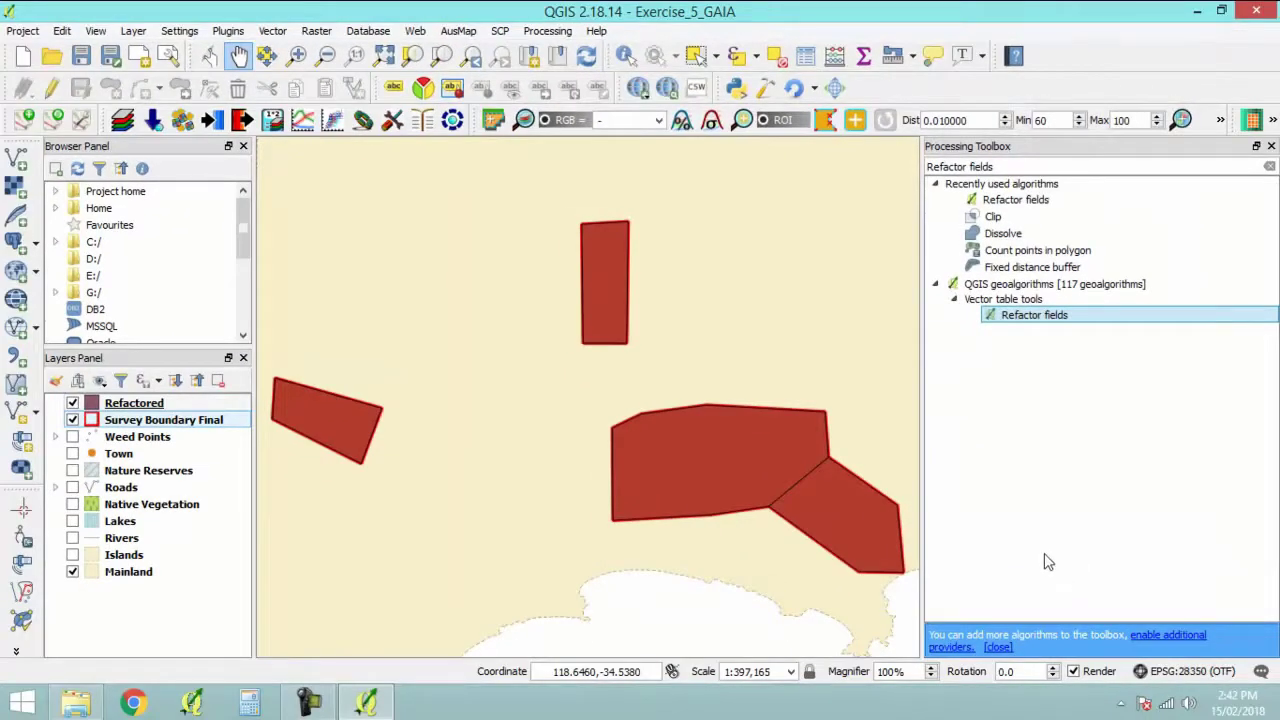
Check the field names in the Refactored layer's attribute table and close it.
click(113, 405)
right_click(100, 404)
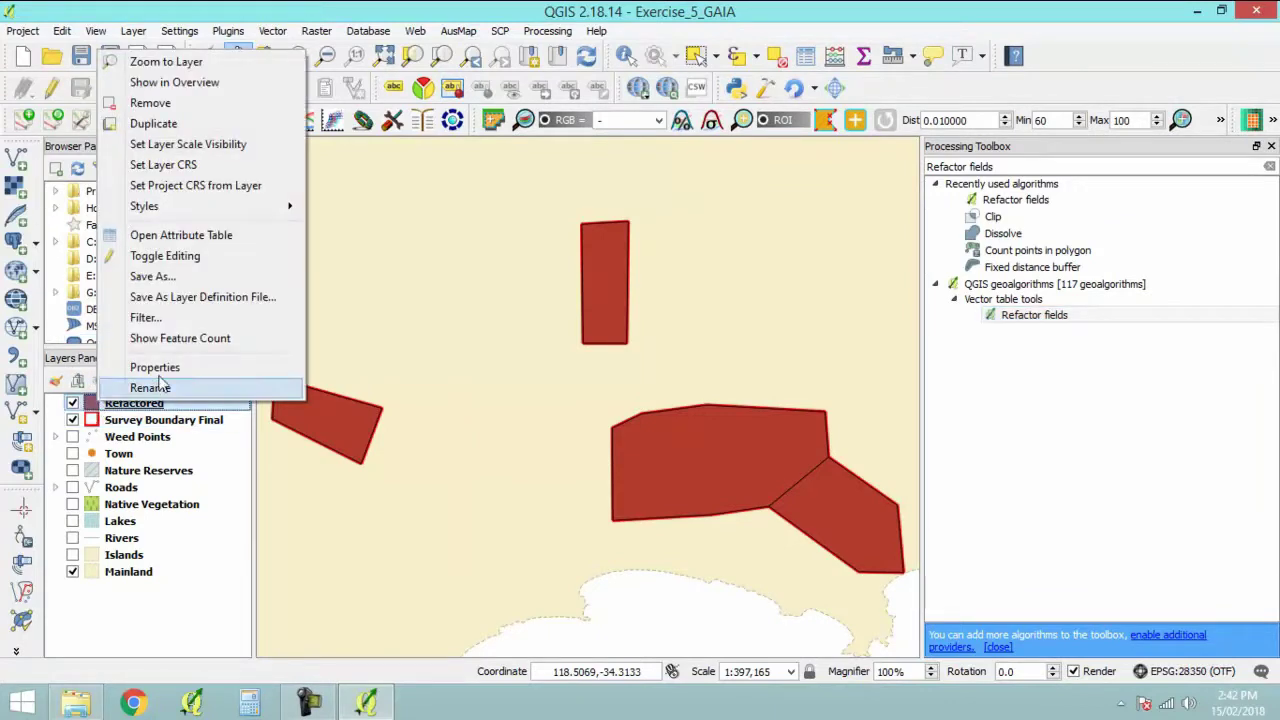
click(183, 245)
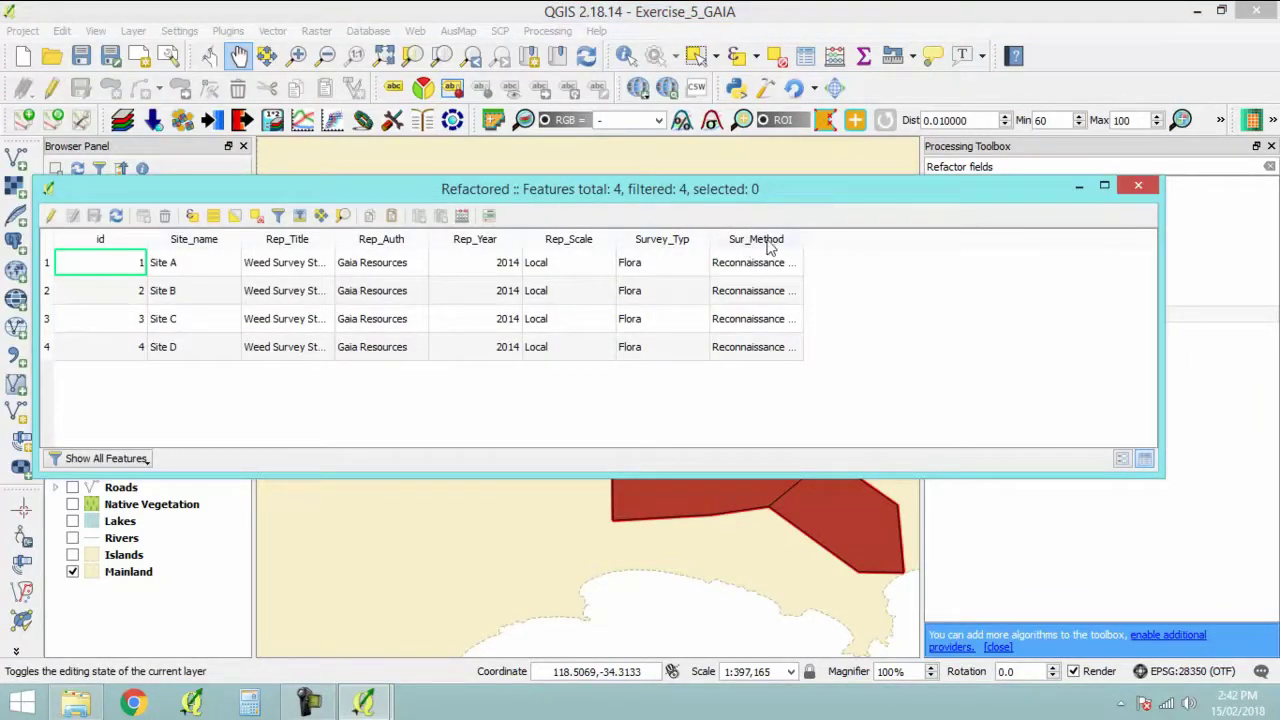
click(1147, 190)
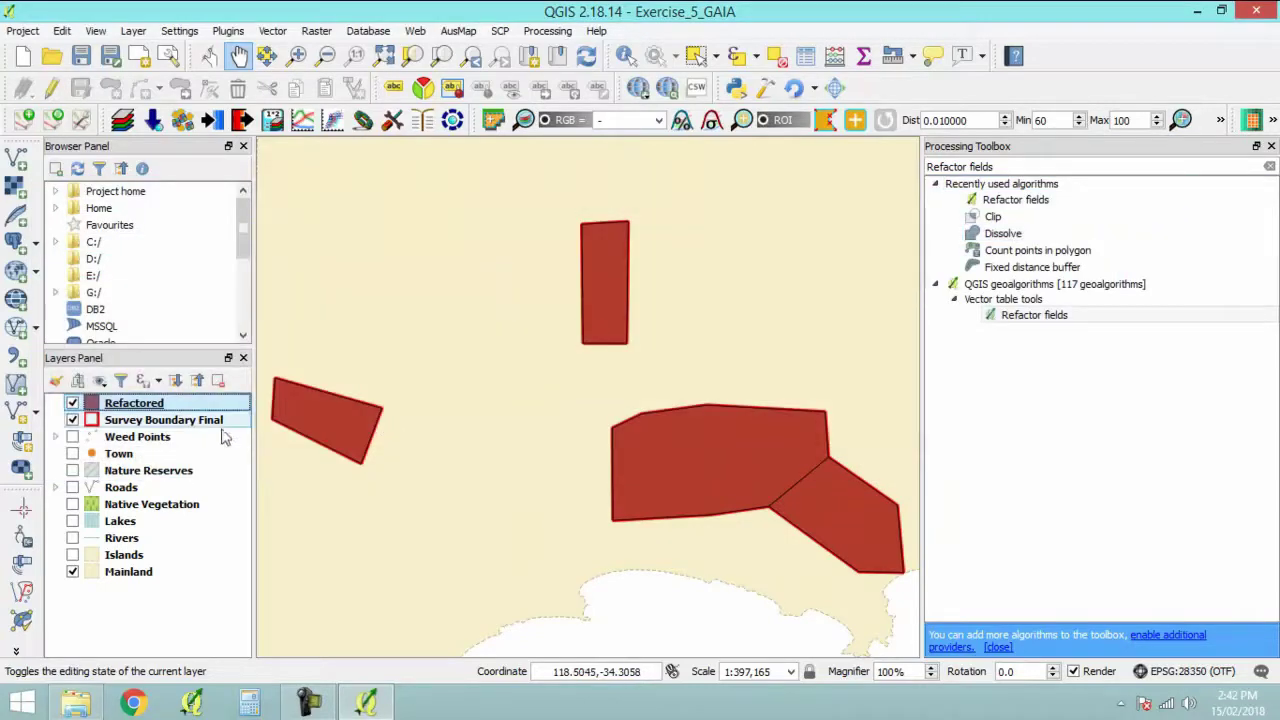
Copy the style of the Survey Boundary Final layer onto the Refactored layer.
click(145, 423)
right_click(145, 427)
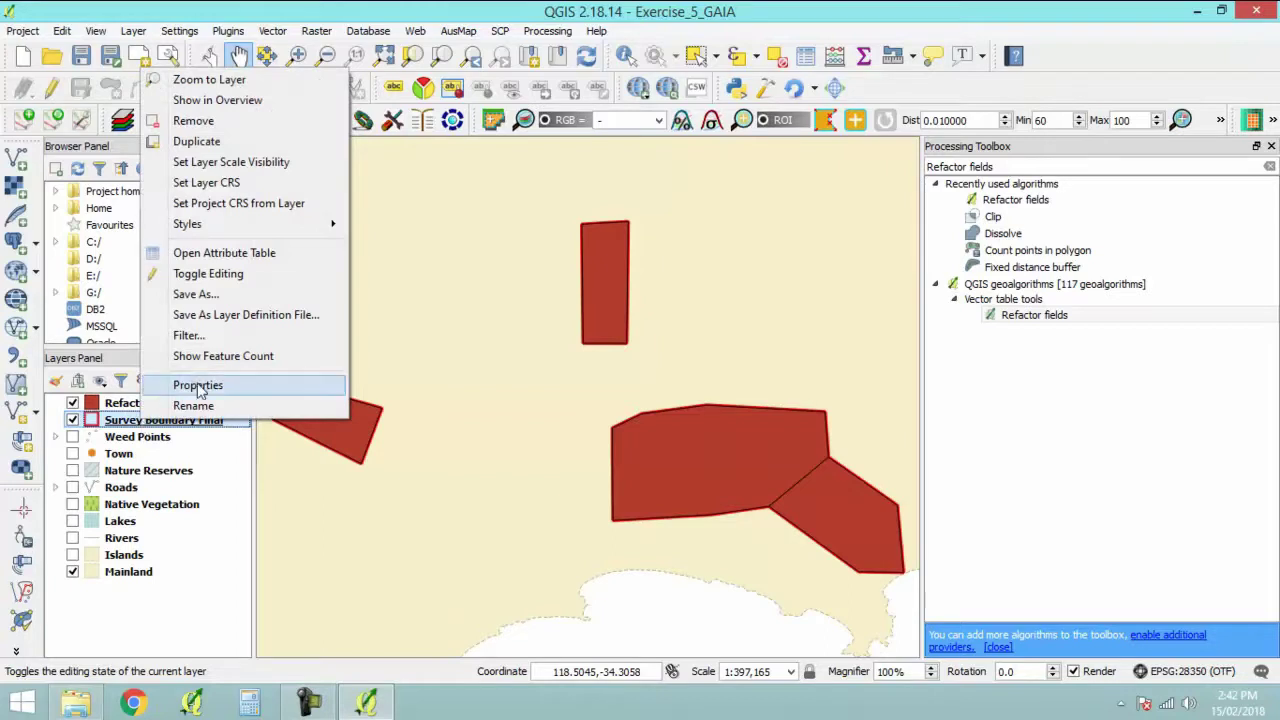
mouse_move(277, 223)
click(385, 228)
right_click(134, 403)
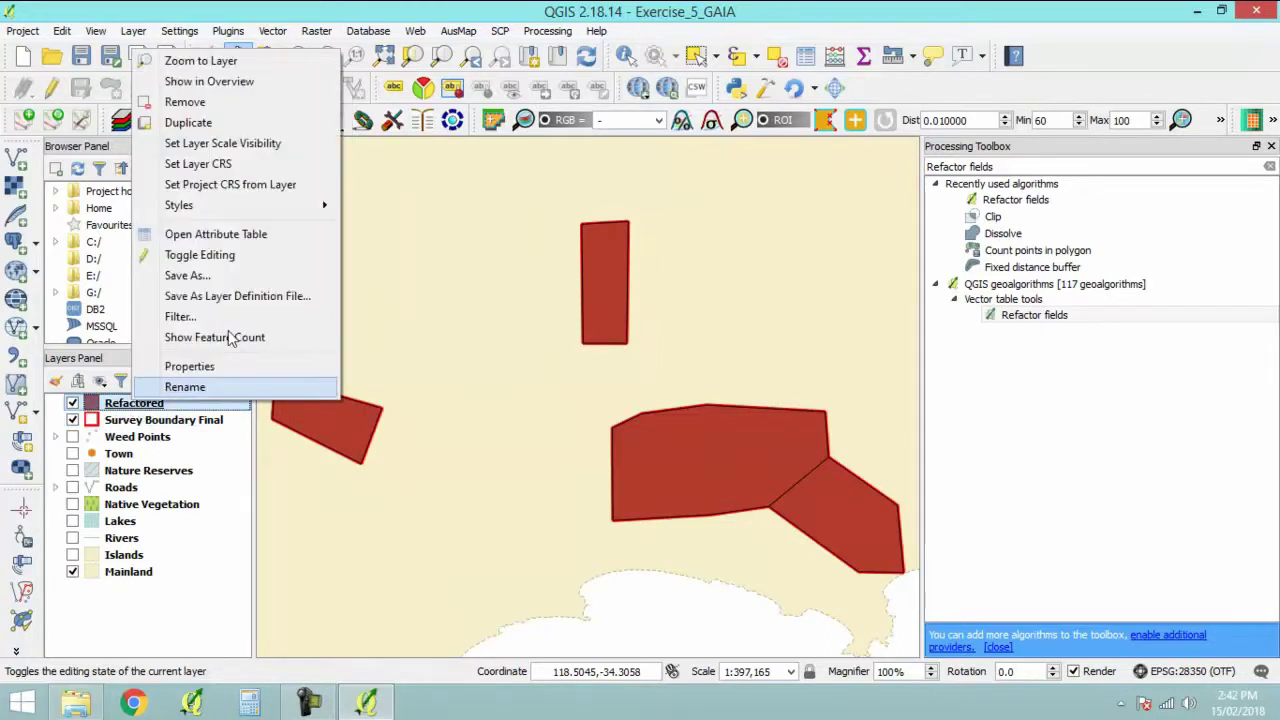
mouse_move(190, 203)
click(404, 231)
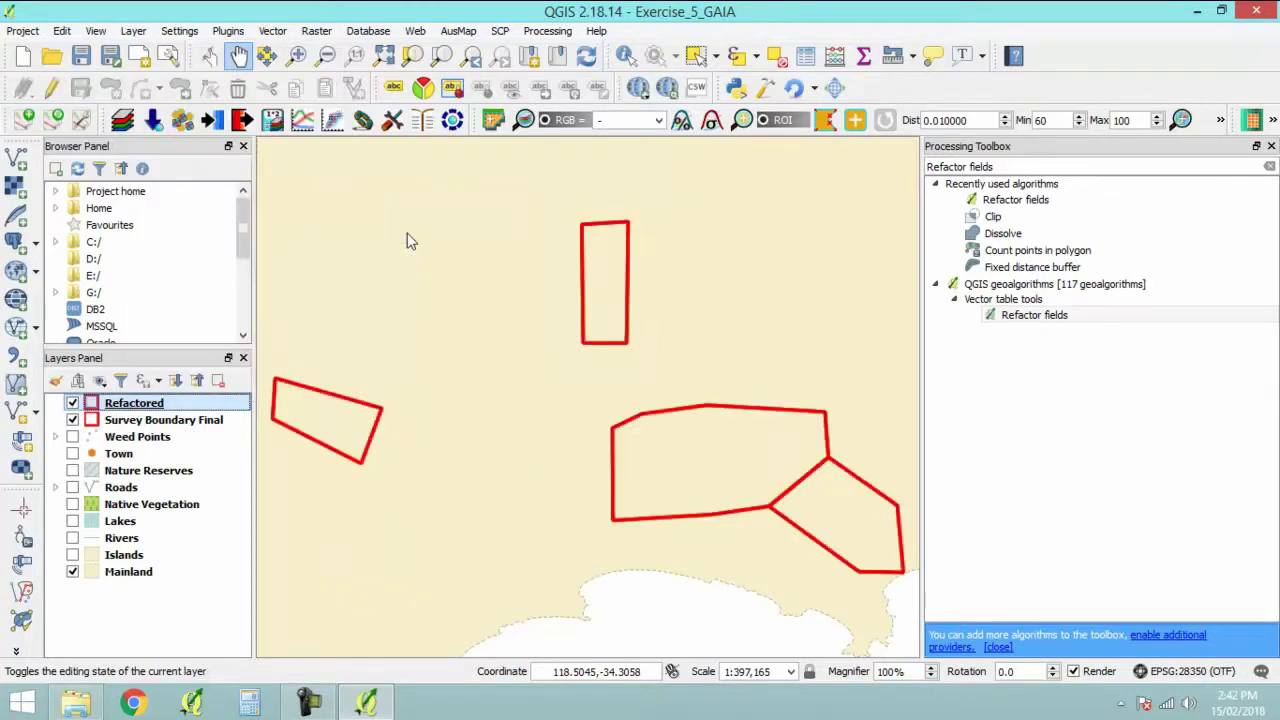
Remove the old Survey Boundary Final layer from the project.
right_click(190, 425)
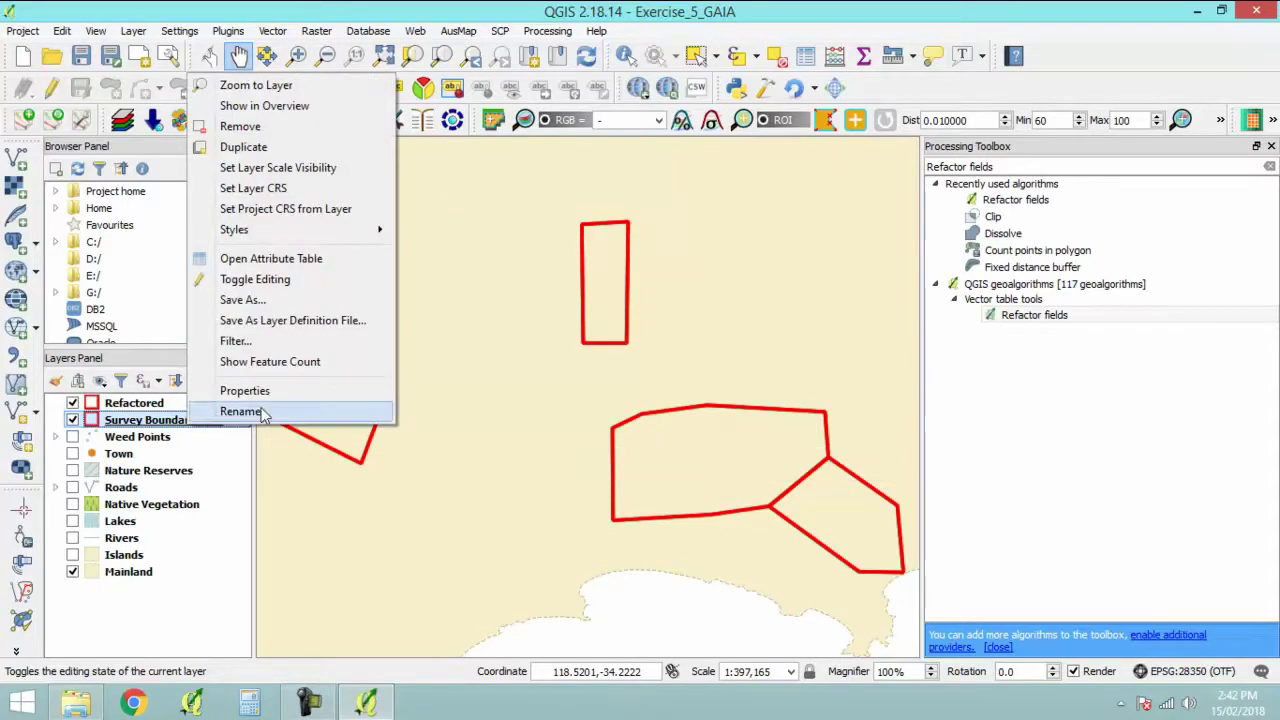
click(262, 128)
click(623, 375)
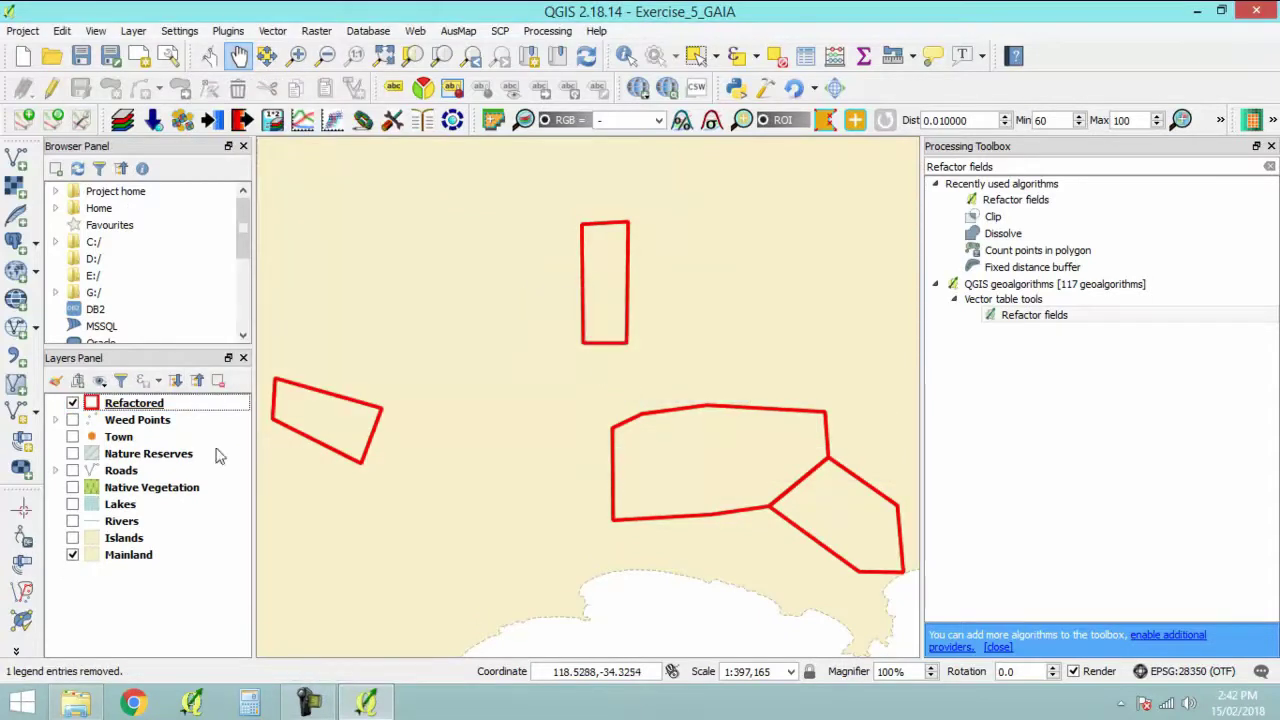
Rename the Refactored layer as Survey Boundary Final.
right_click(146, 410)
click(195, 391)
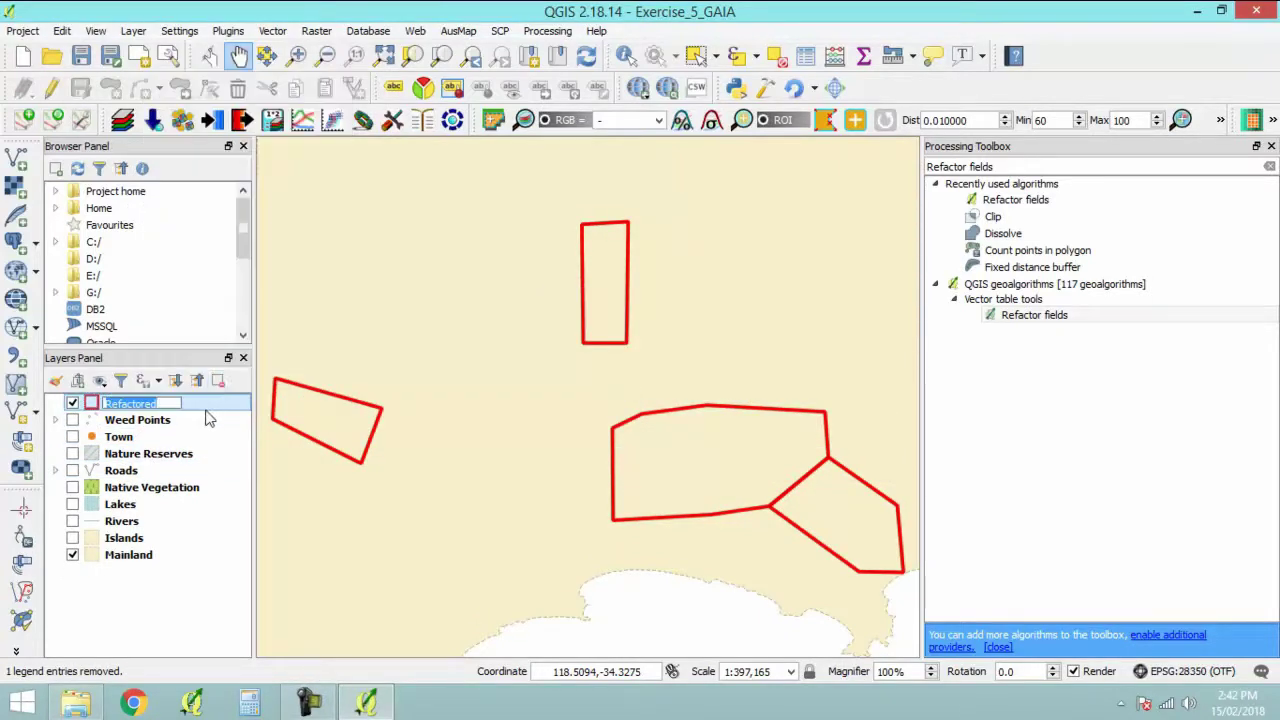
text(Survey Boundary Final)
key(Return)
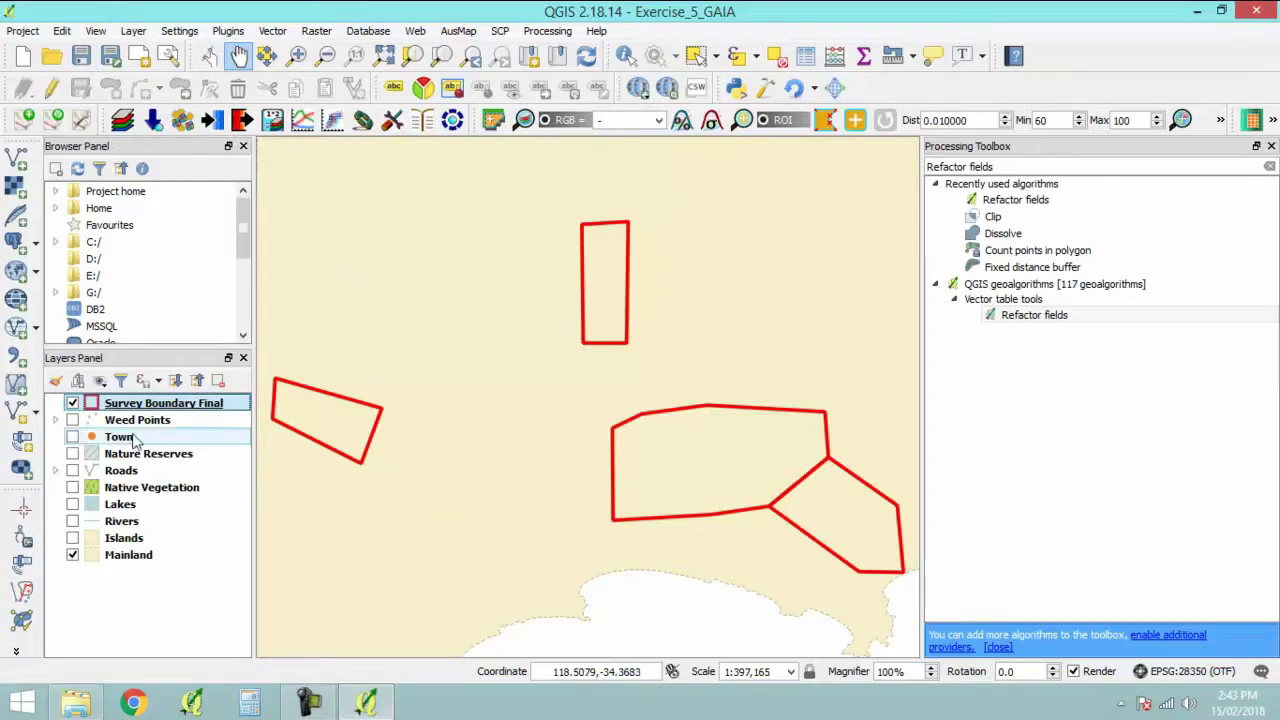
Add the Survey_Vegetation.shp shapefile from 01_Training_Data, 01_Shapefiles, Survey_Data to the project as a vector layer.
click(16, 162)
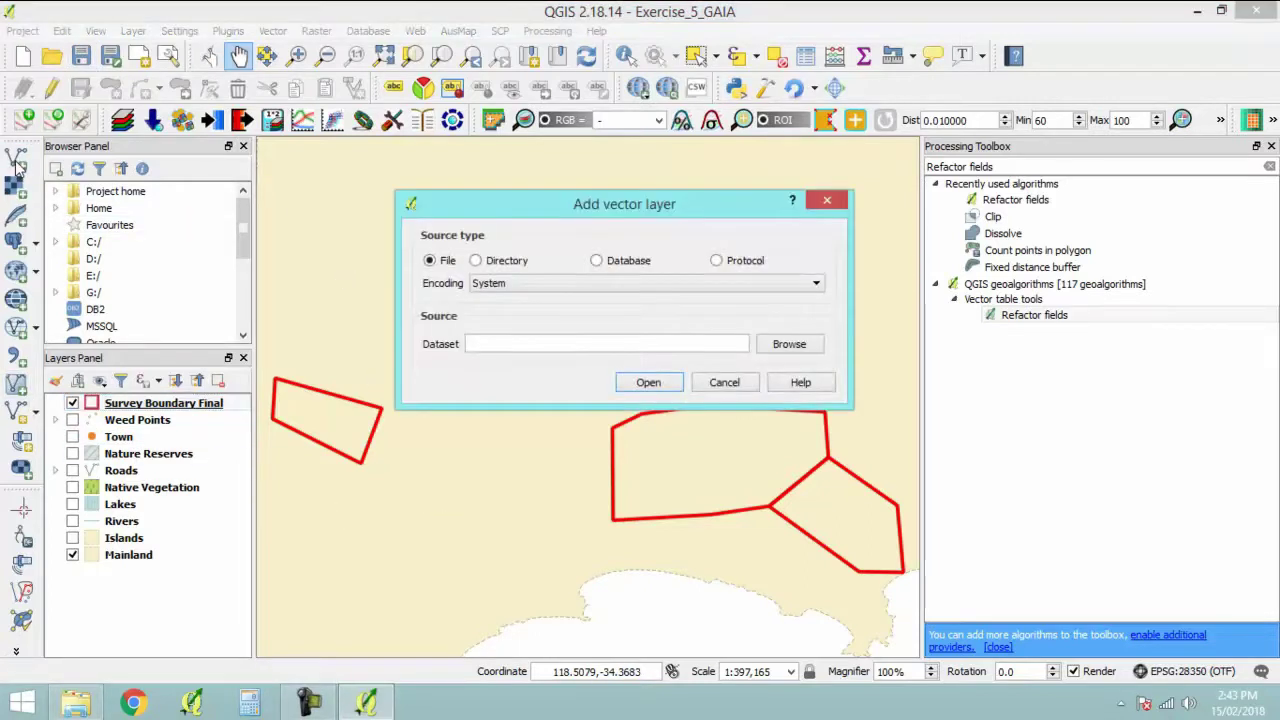
click(799, 344)
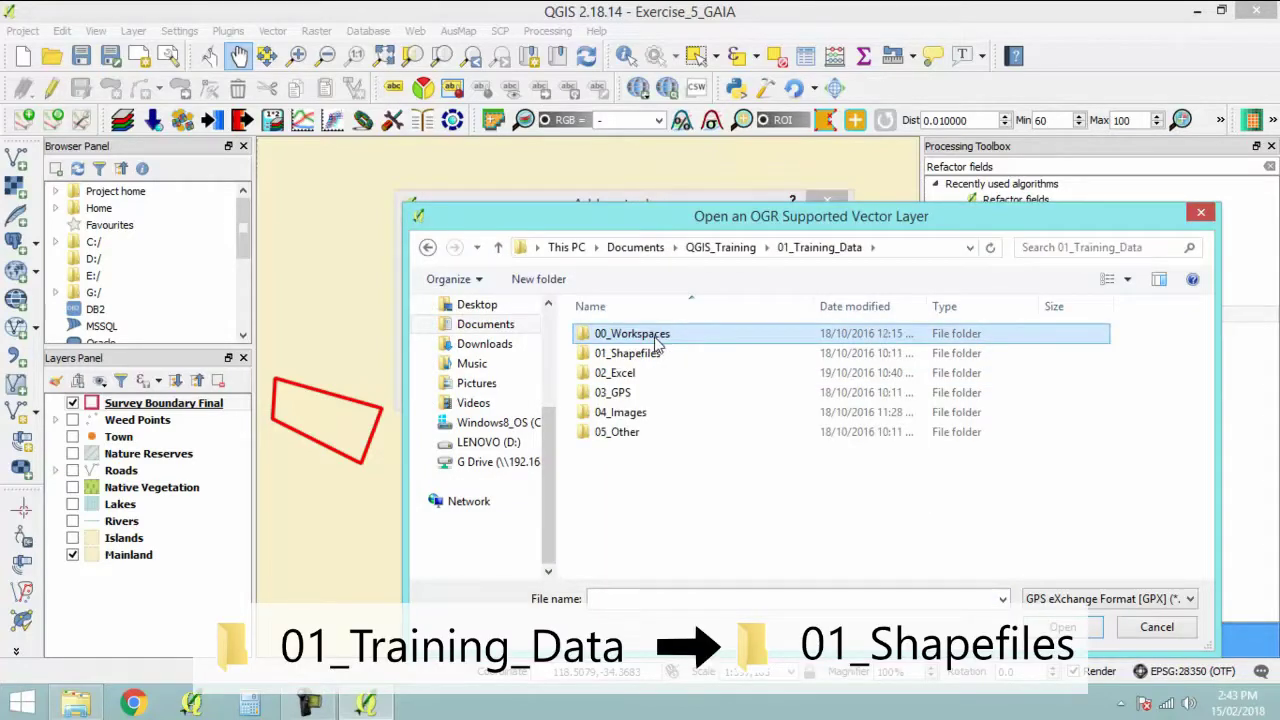
double_click(645, 353)
double_click(650, 373)
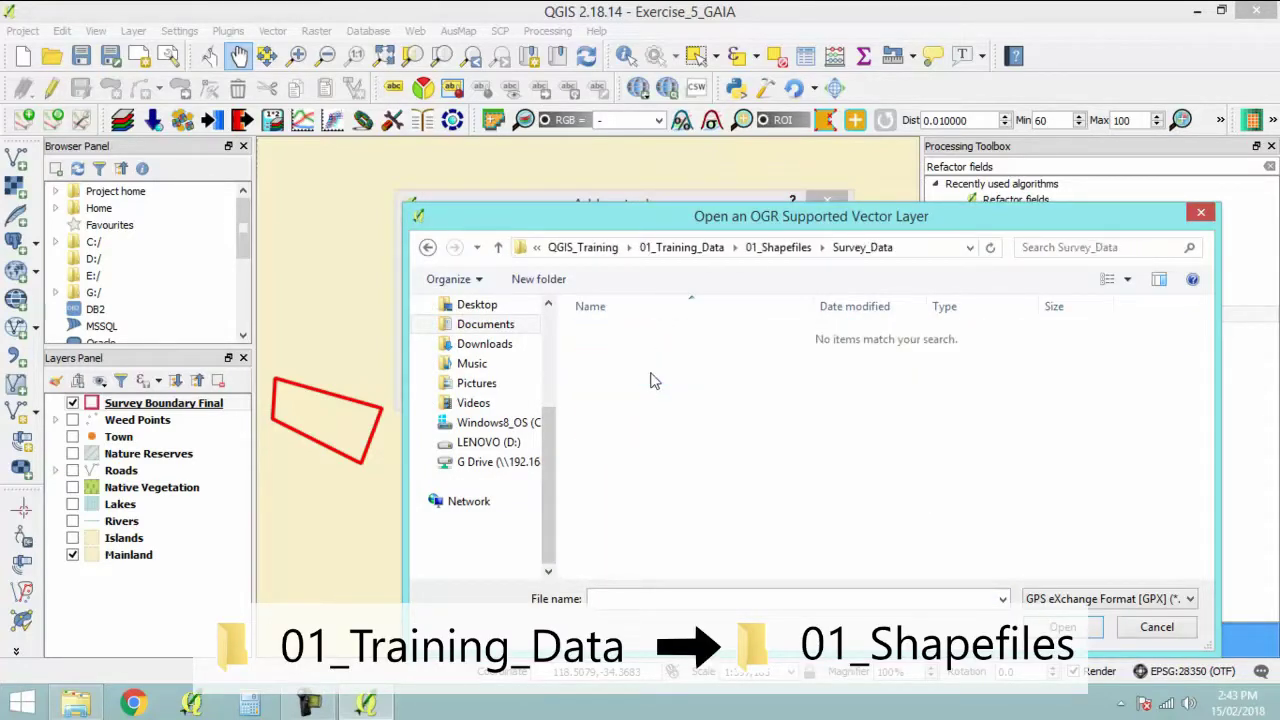
click(1110, 598)
scroll(1122, 300, up, 6)
click(1122, 285)
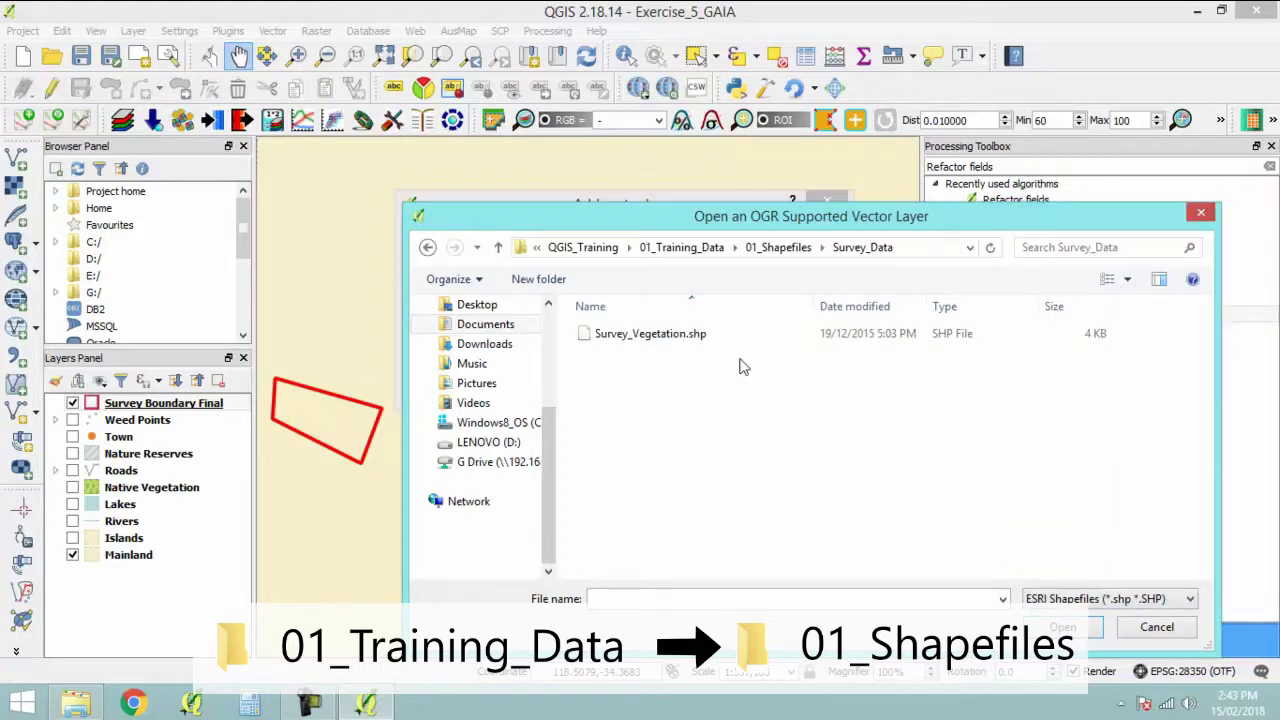
click(673, 340)
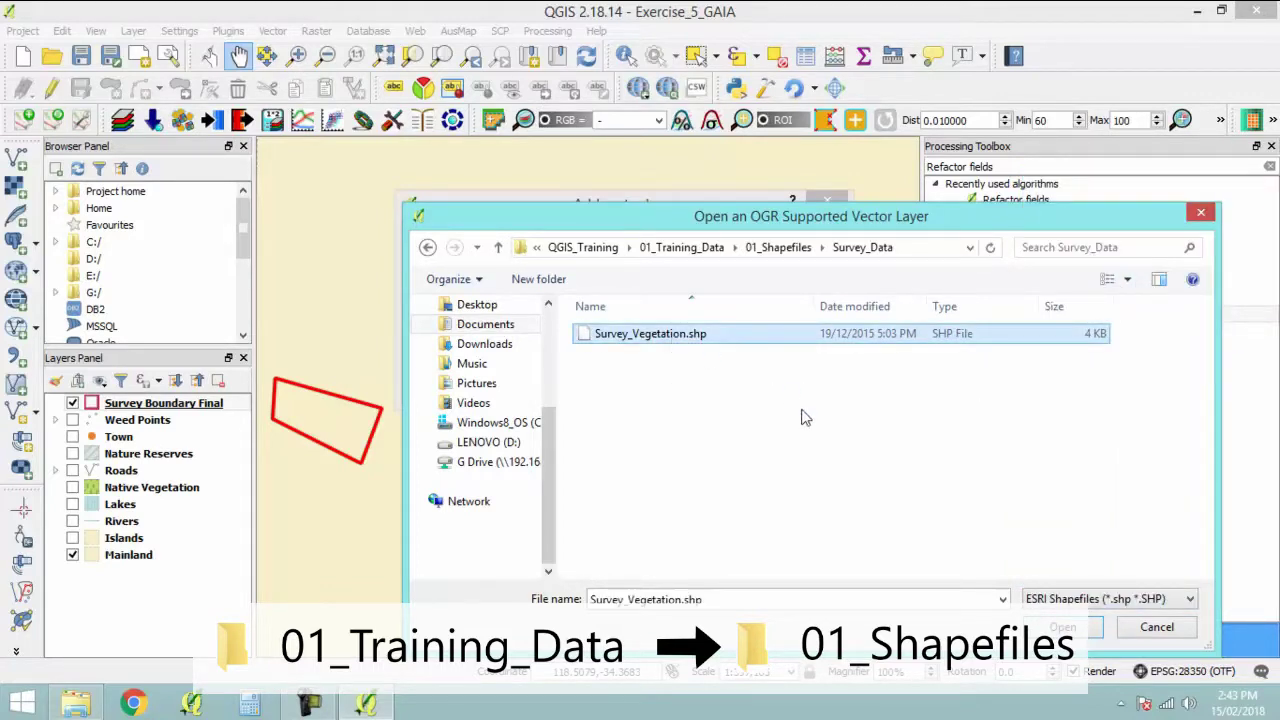
click(1062, 627)
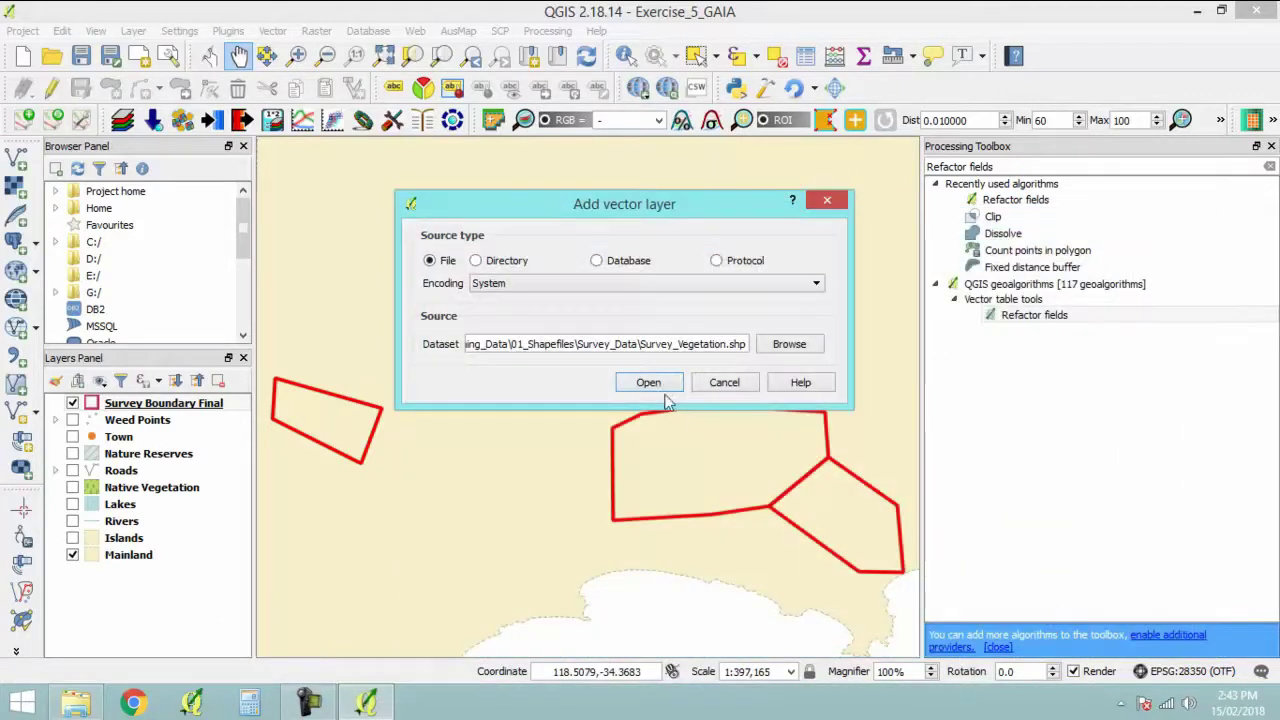
click(652, 382)
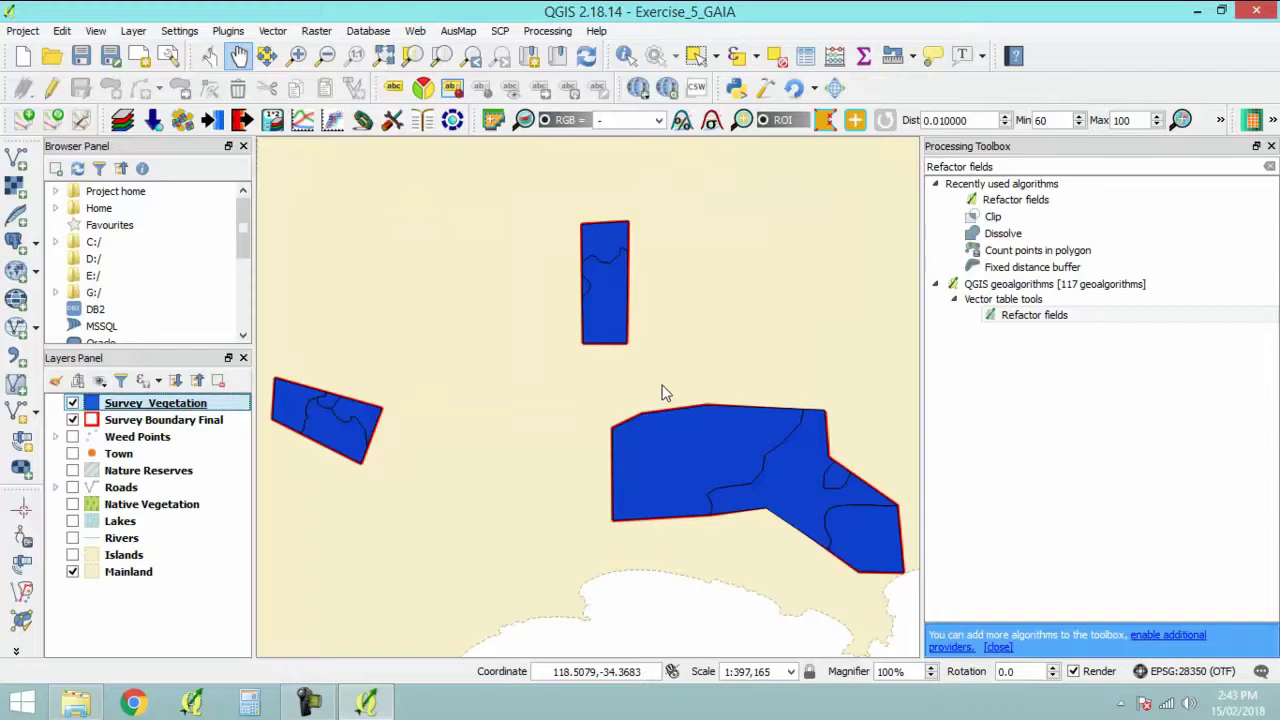
Save the Survey_Vegetation layer as an ESRI Shapefile named Survey_Vegetation_Clean in 02_Training_Outputs, 01_Shapefiles, and add it to the map.
right_click(174, 405)
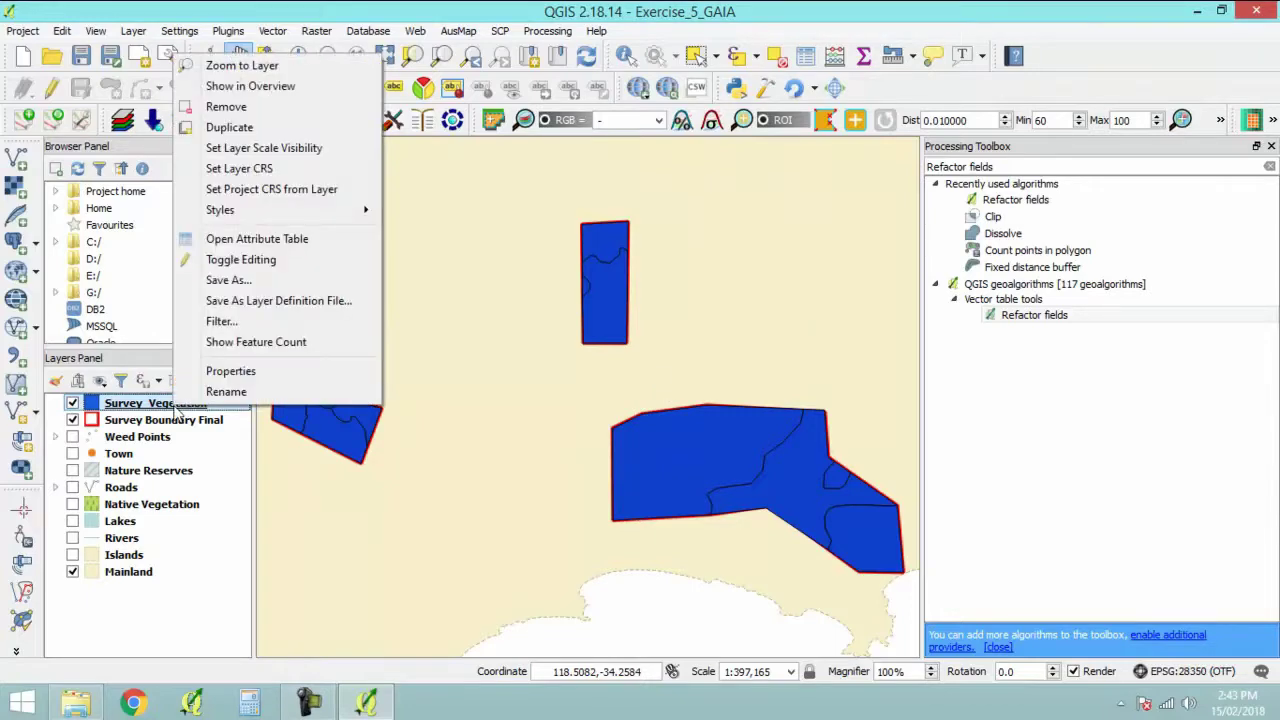
click(253, 286)
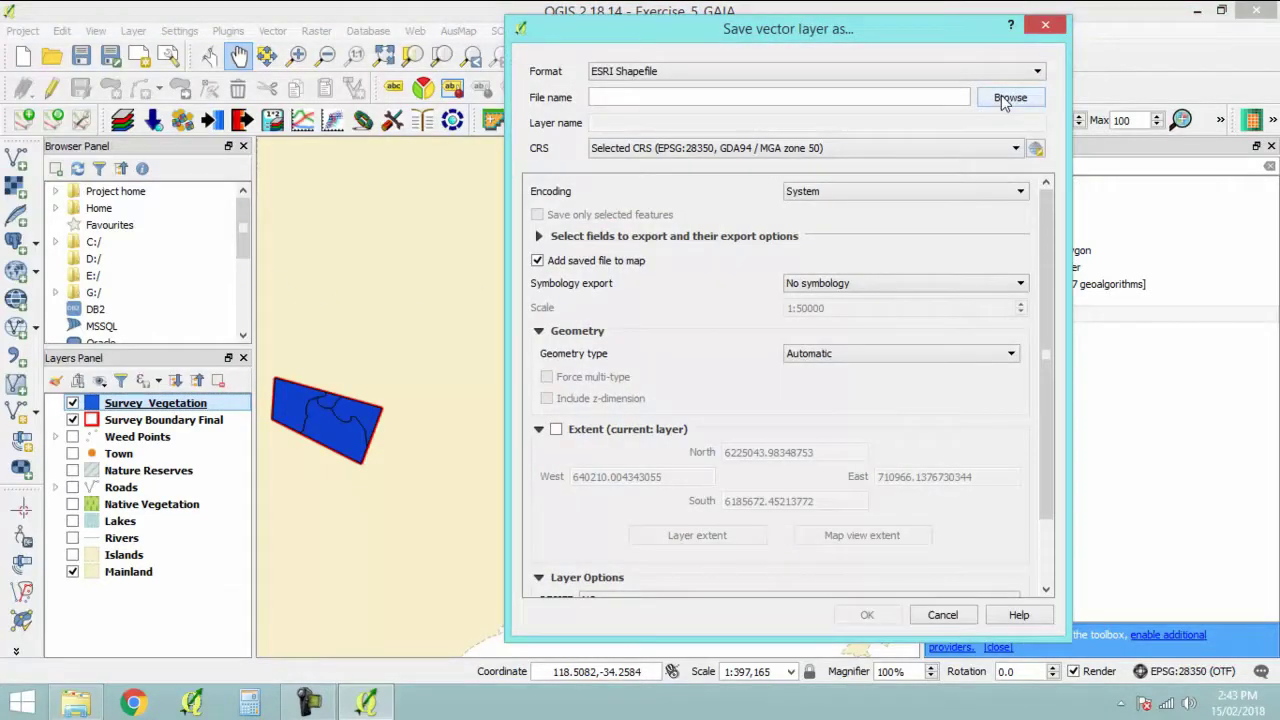
click(1005, 97)
click(641, 88)
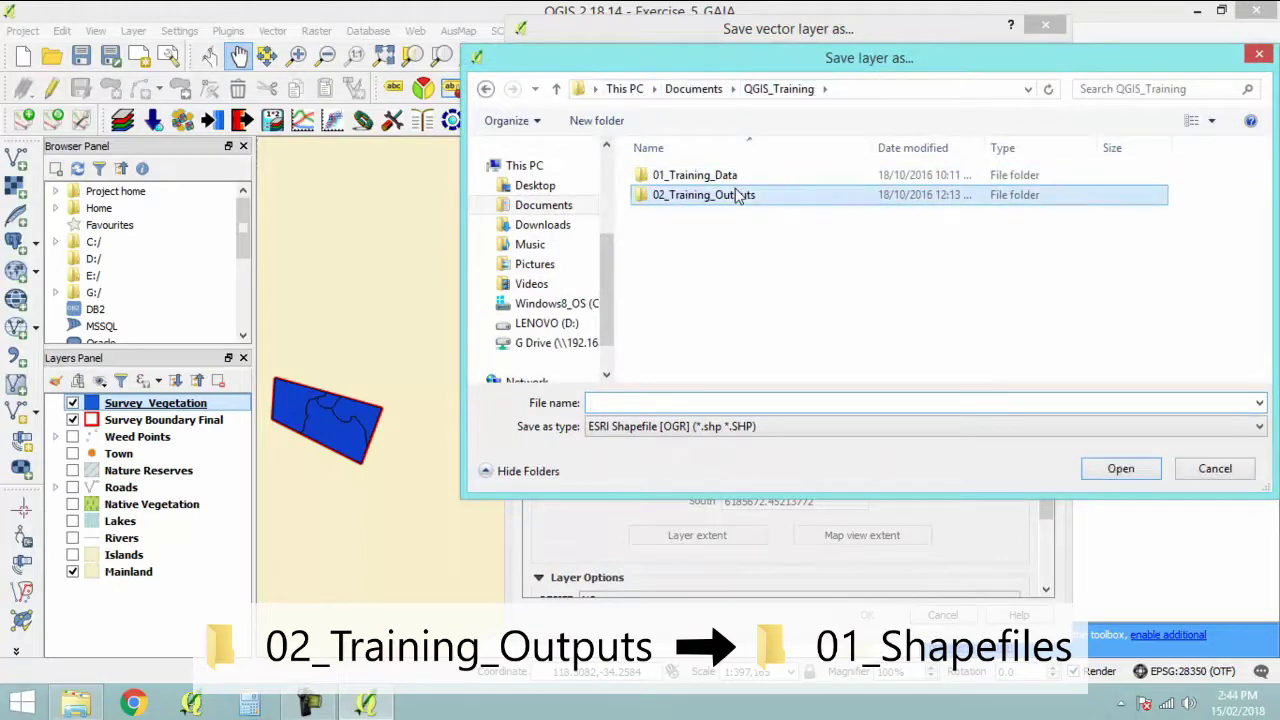
double_click(690, 194)
click(713, 200)
double_click(713, 200)
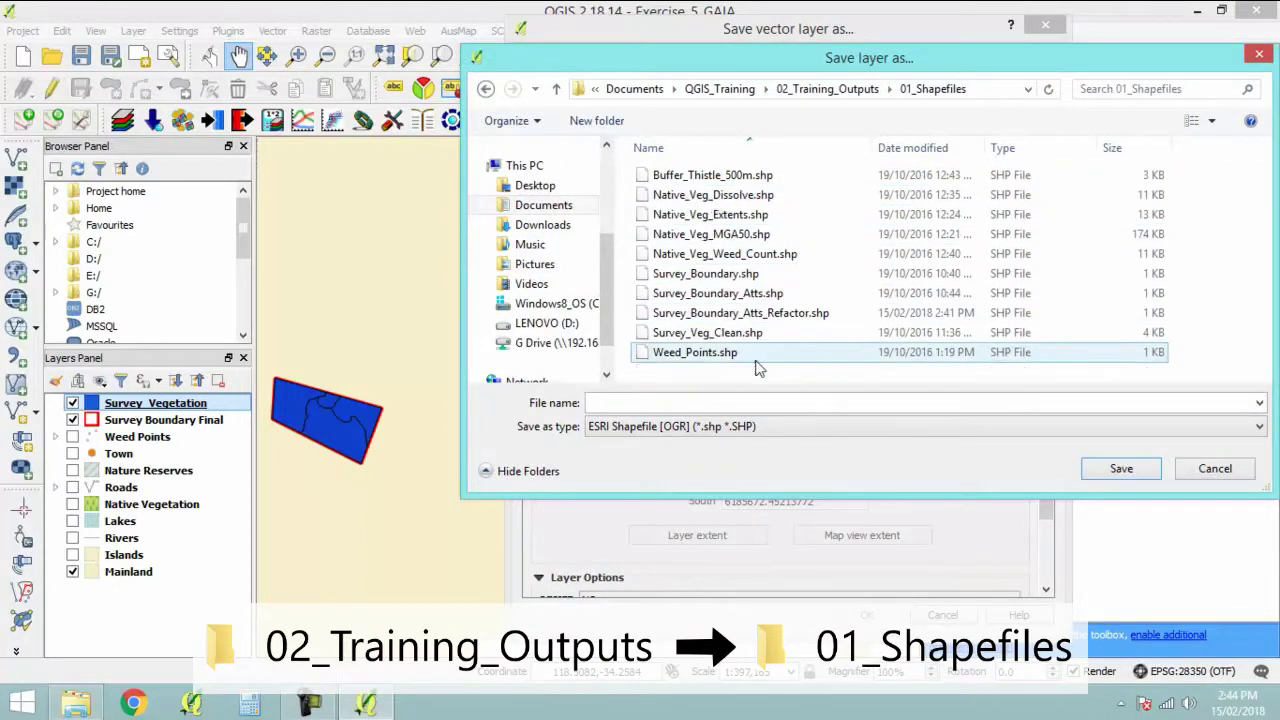
click(753, 401)
text(Sur)
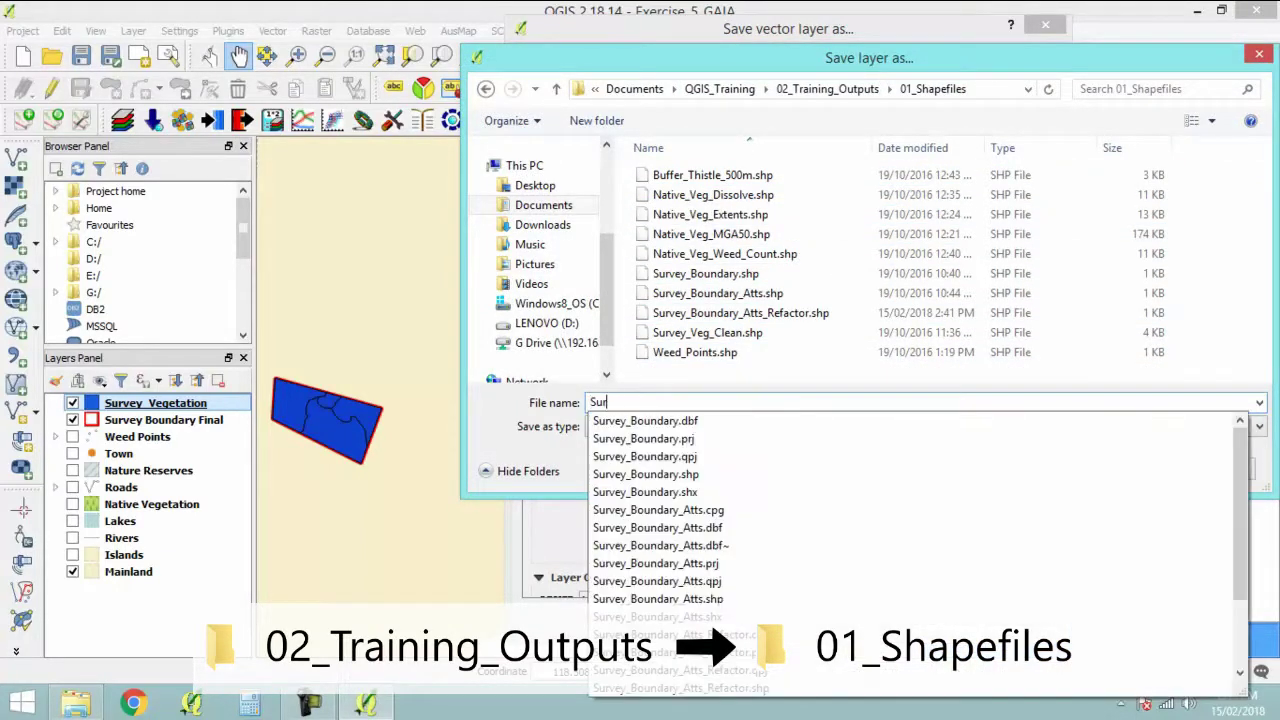
text(vey_Vegetation_Clean)
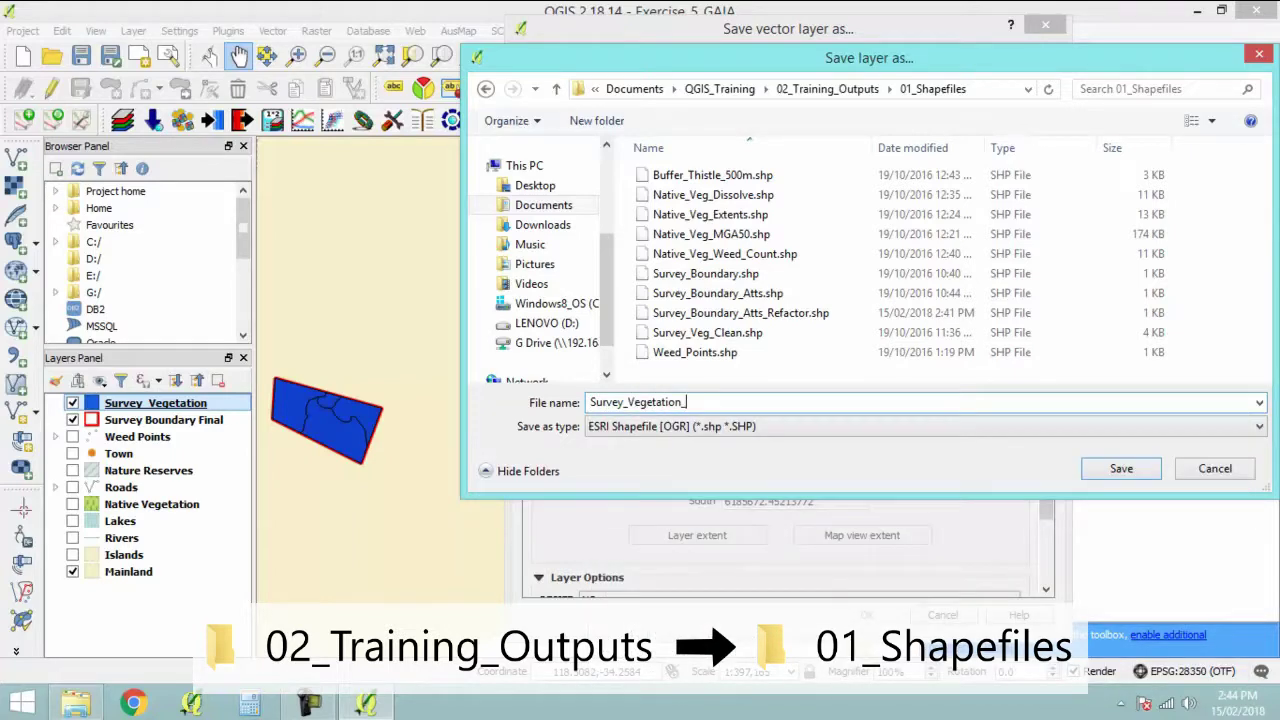
click(1121, 469)
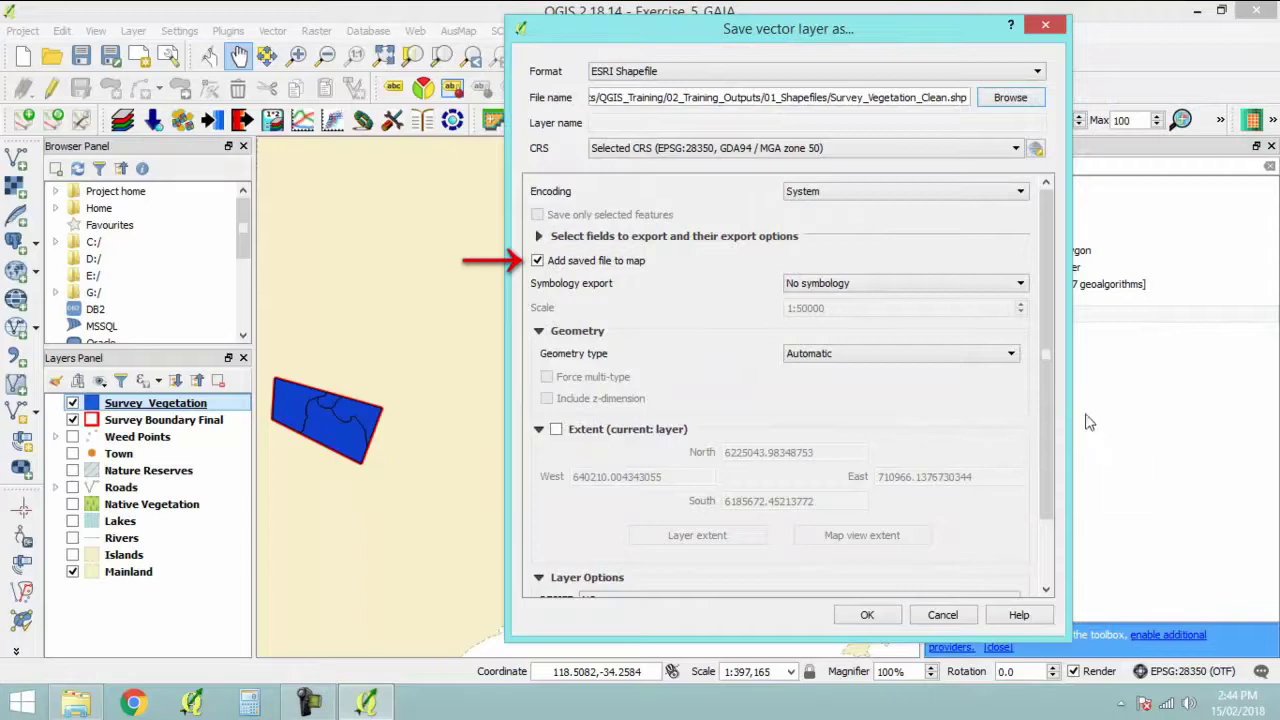
click(876, 618)
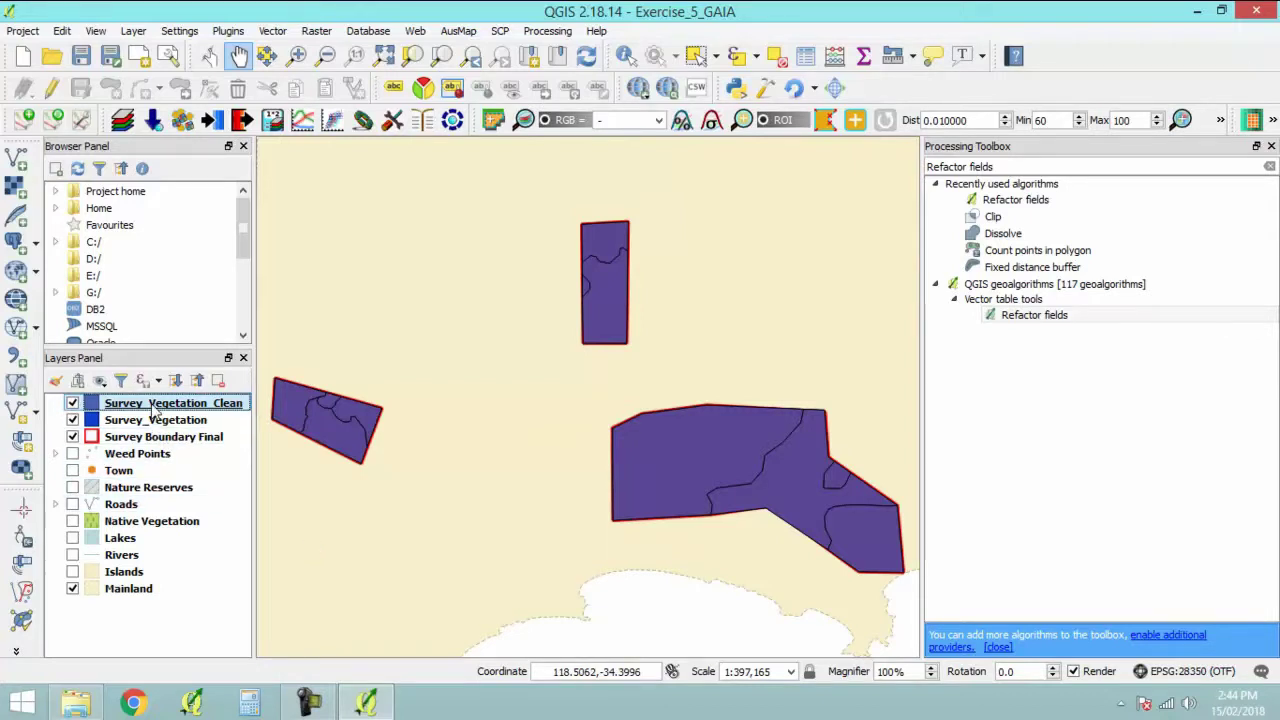
Style the Survey_Vegetation_Clean layer with a transparent fill and a green outline.
double_click(153, 405)
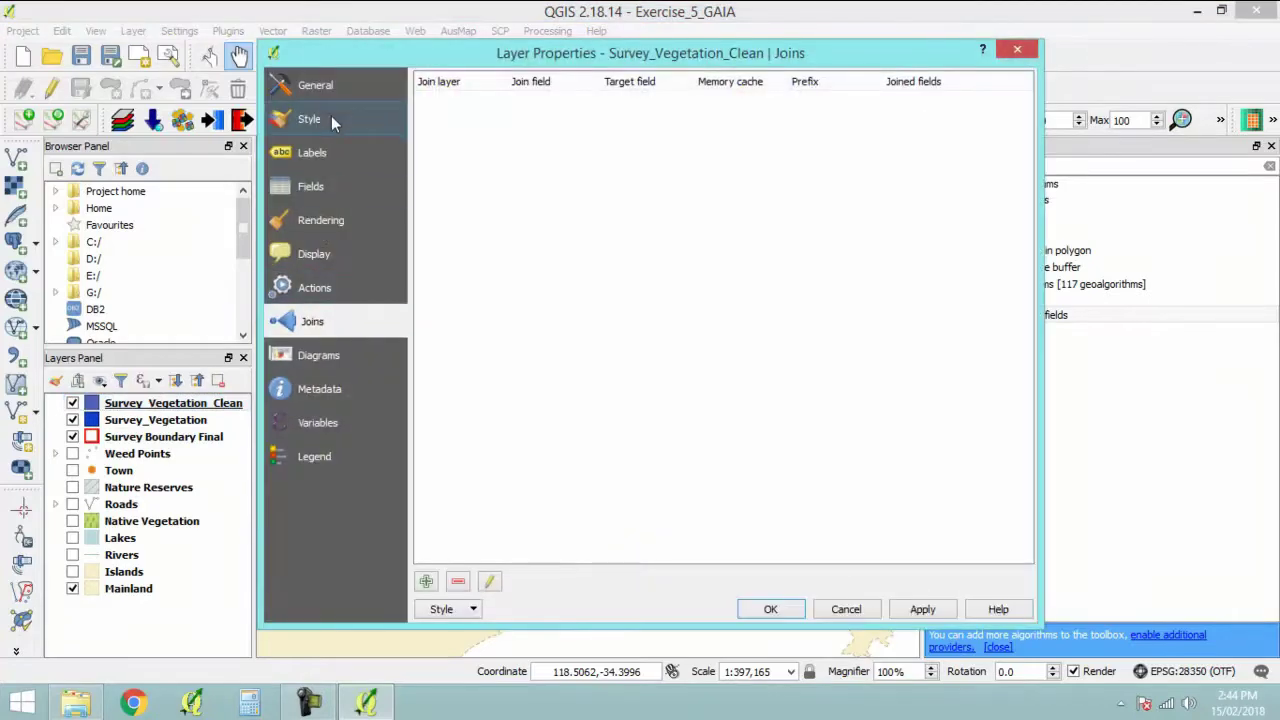
click(318, 118)
click(553, 133)
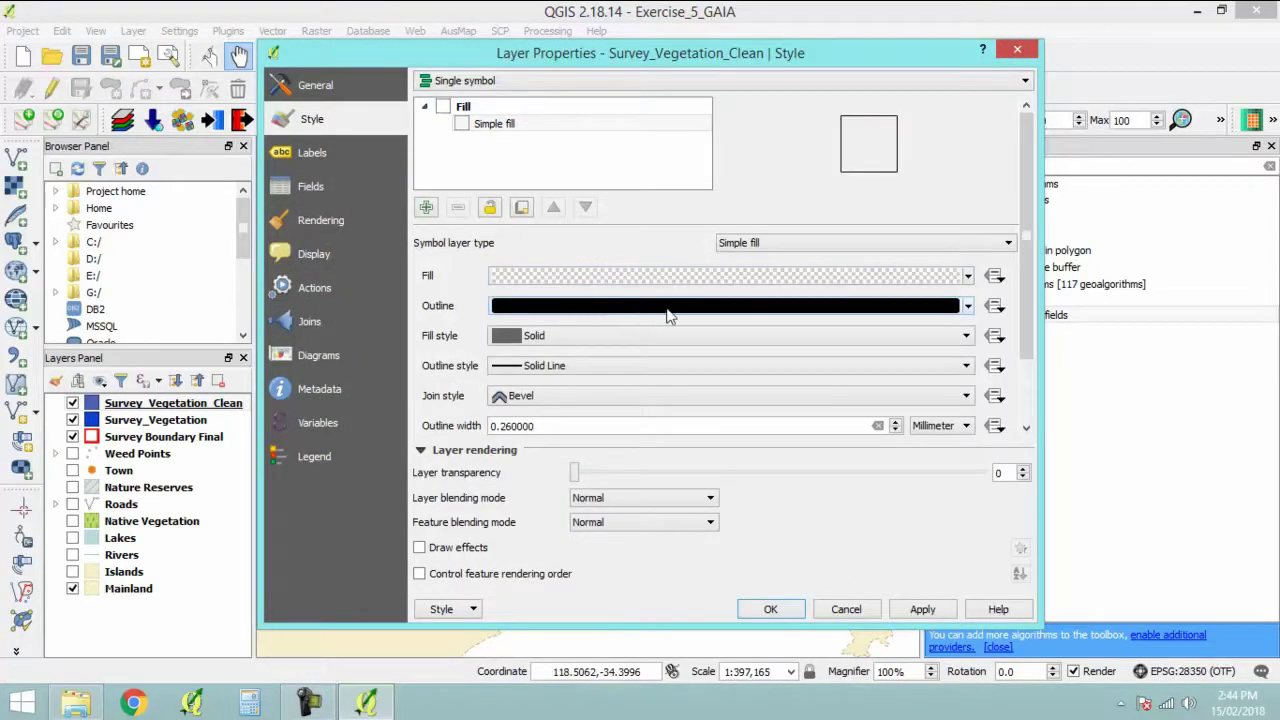
click(968, 306)
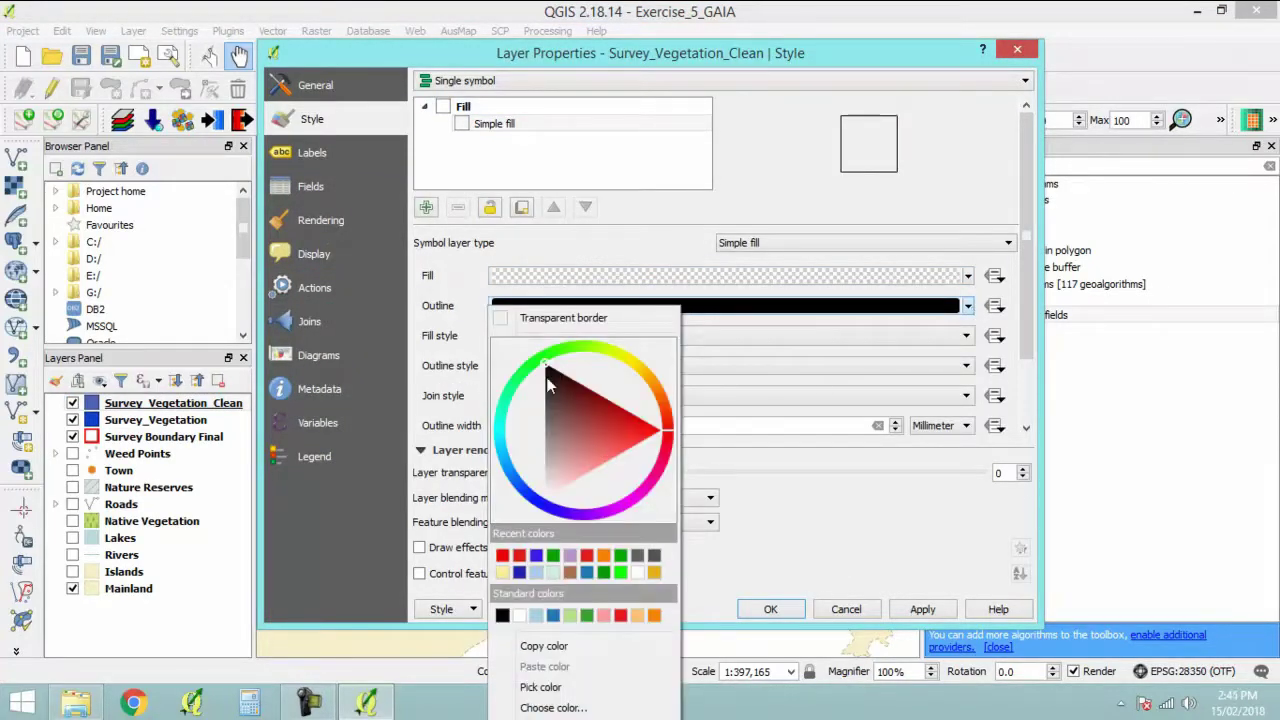
mouse_move(537, 366)
mouse_down()
mouse_move(563, 352)
mouse_move(543, 355)
mouse_up()
click(577, 417)
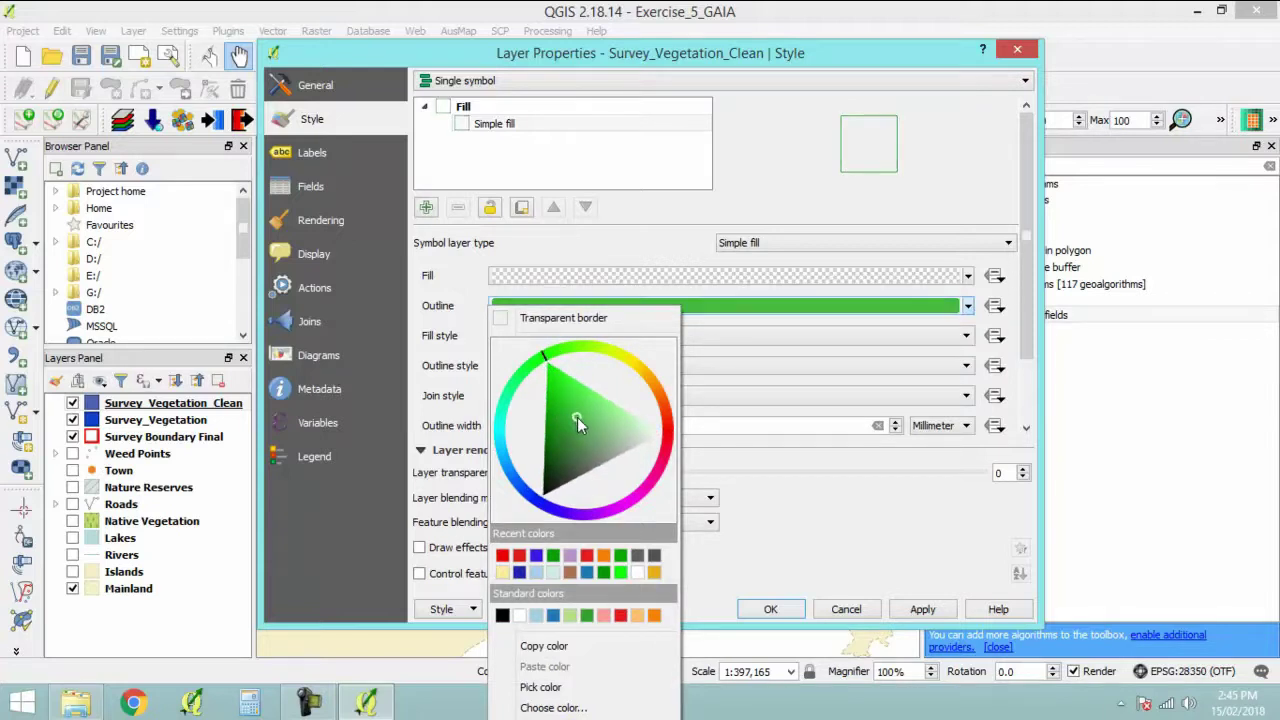
click(1012, 264)
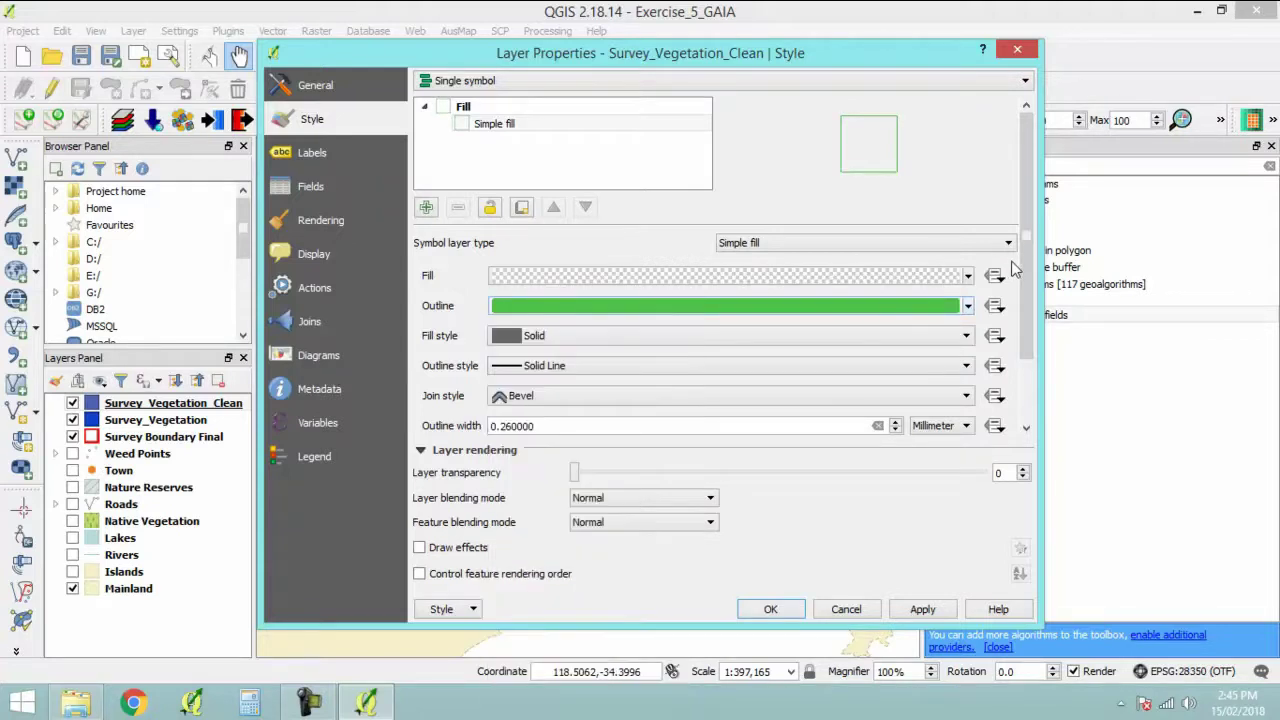
click(772, 608)
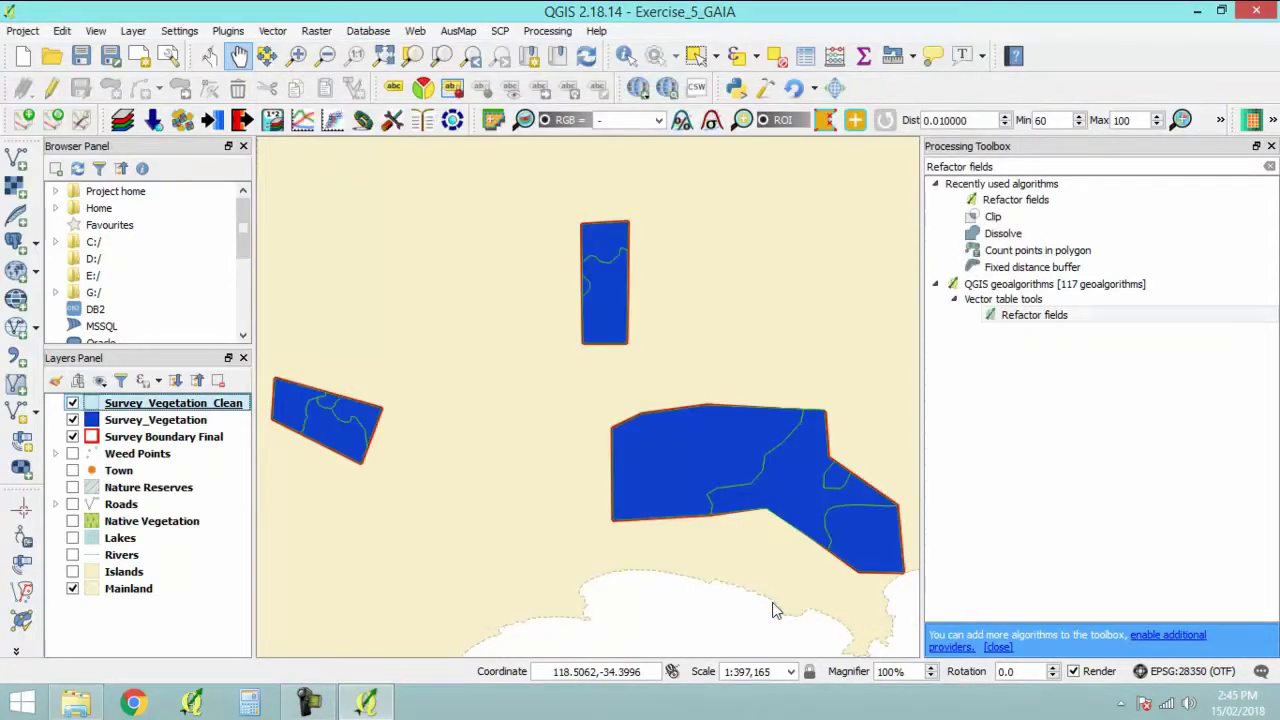
Remove the original Survey_Vegetation layer from the project and hide the Survey Boundary Final and Mainland layers.
click(72, 420)
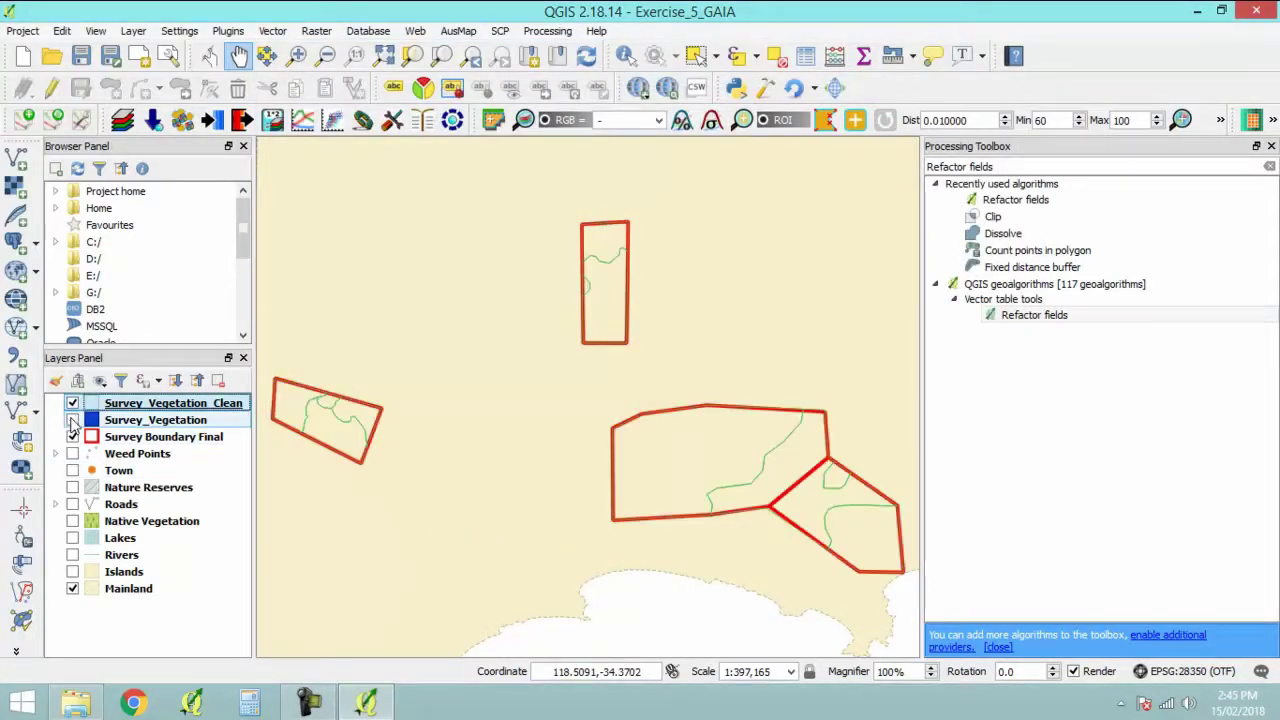
click(72, 437)
right_click(137, 420)
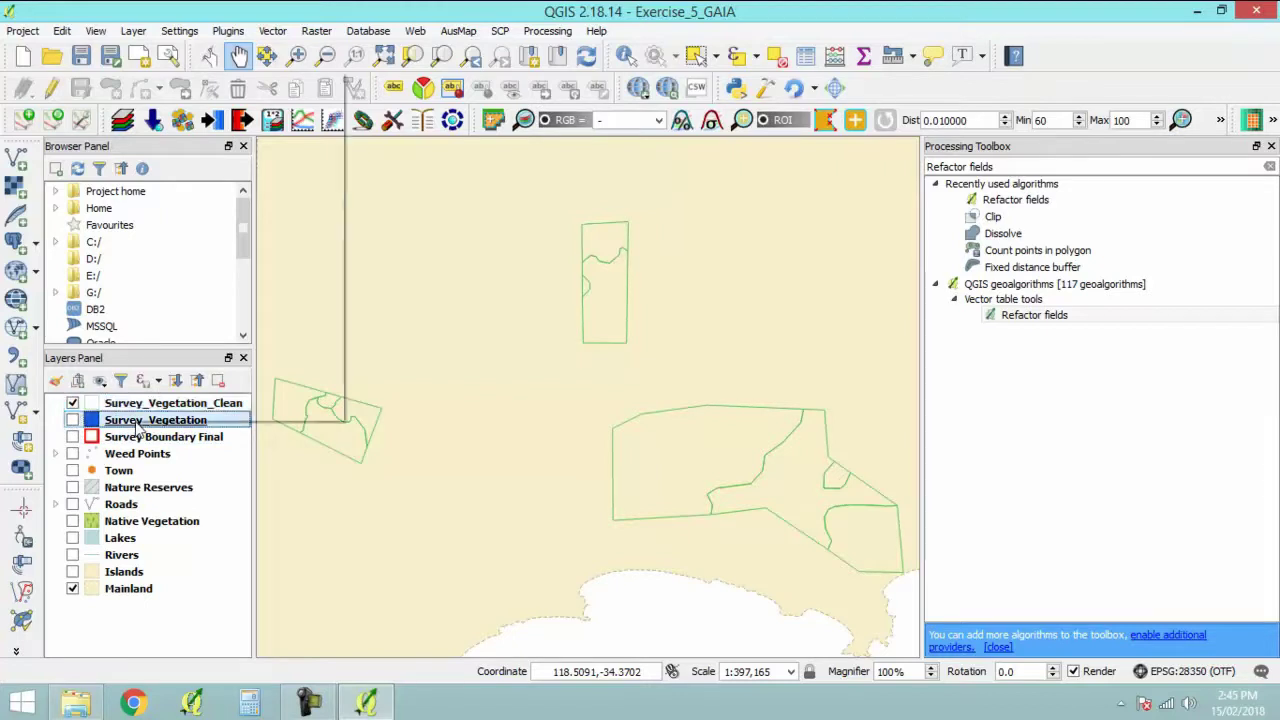
click(210, 126)
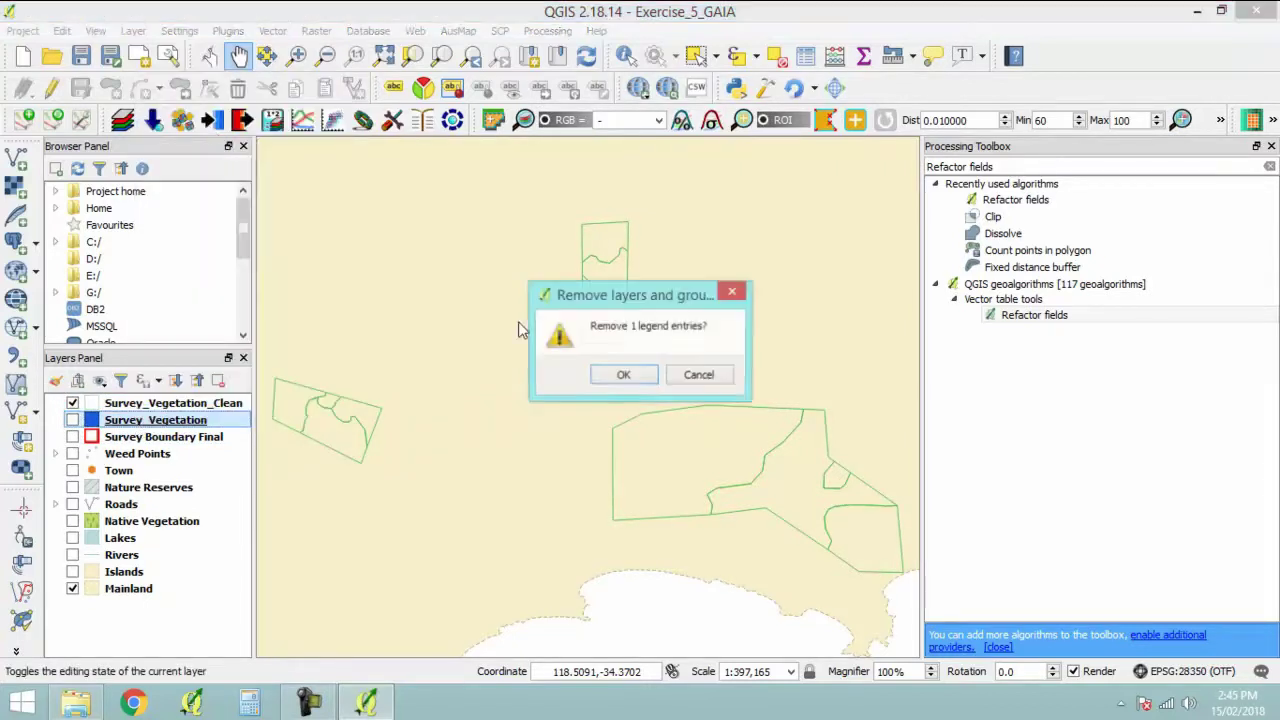
click(623, 377)
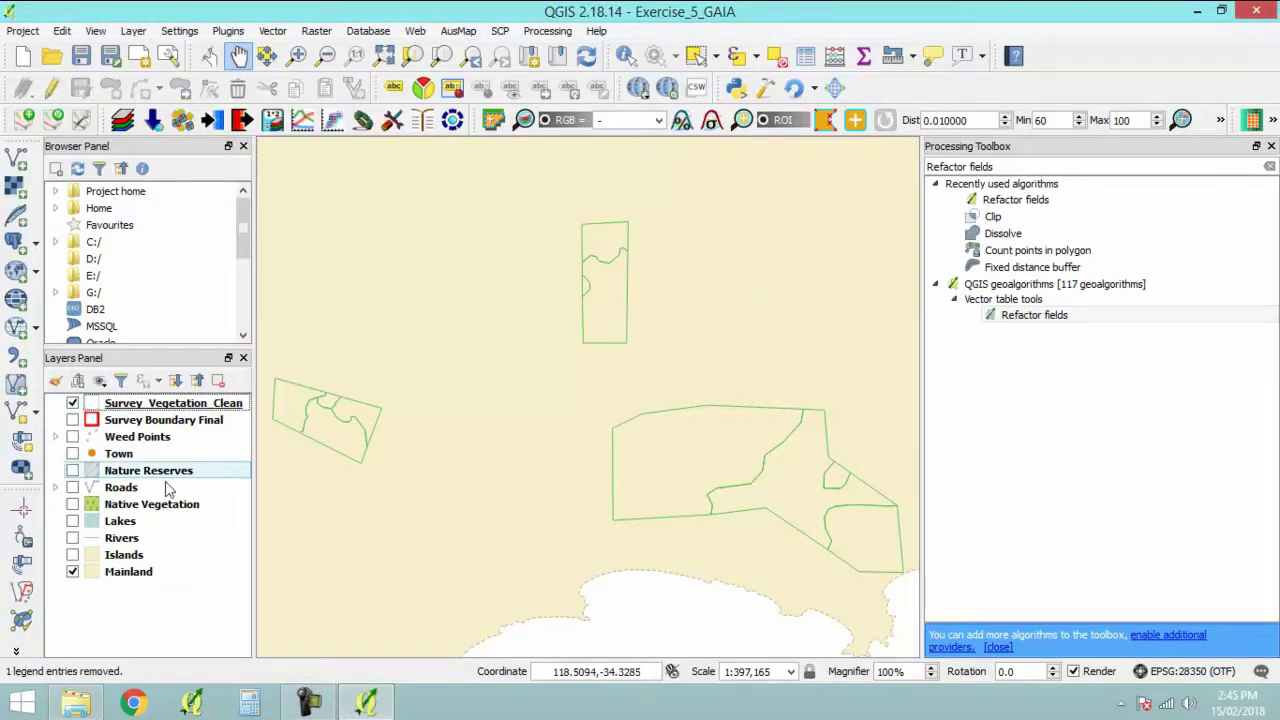
click(72, 572)
Examine the shared polygon boundaries of the Survey_Vegetation_Clean layer up close for gaps and overlaps.
scroll(580, 437, down, 1)
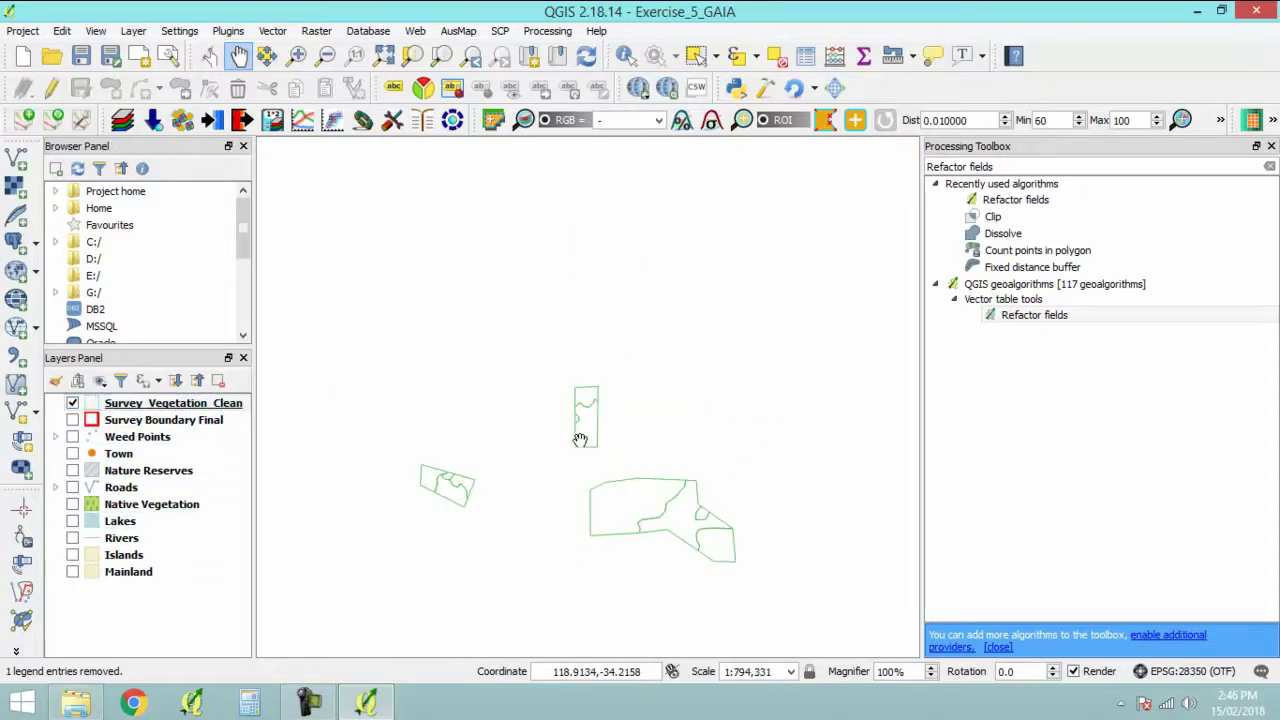
scroll(580, 430, up, 2)
scroll(617, 303, up, 2)
scroll(669, 329, up, 6)
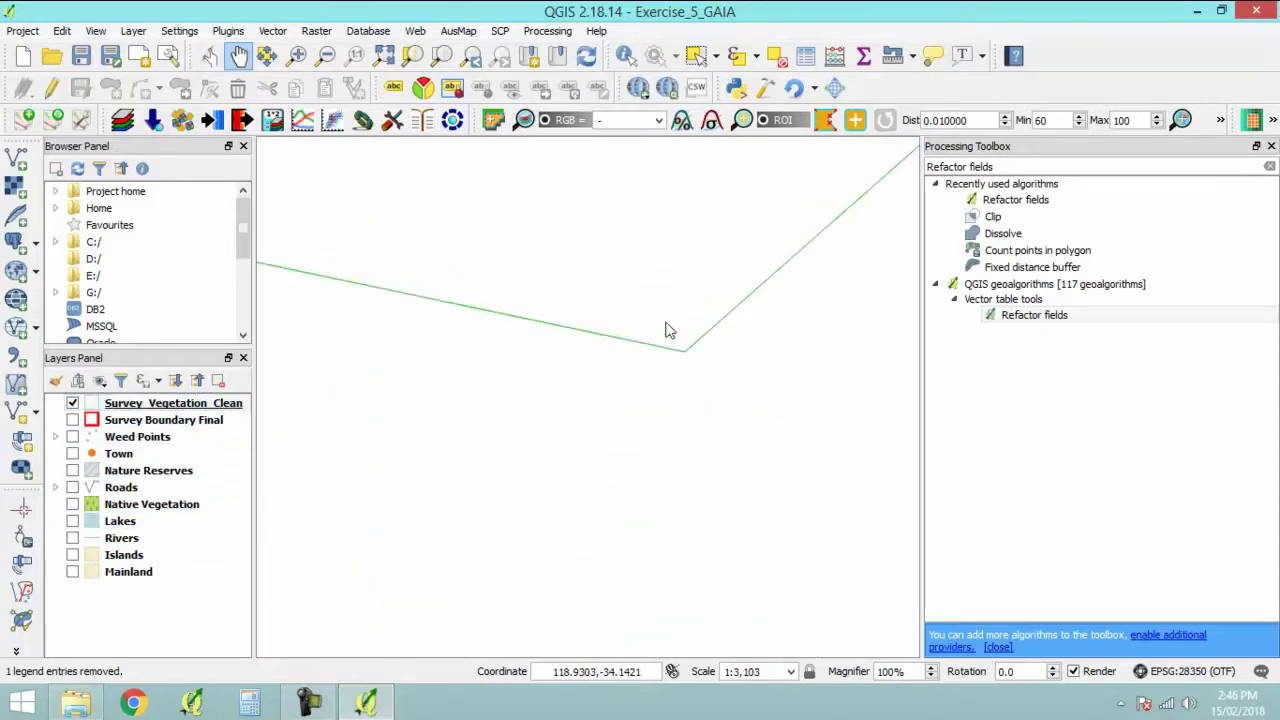
scroll(652, 354, down, 6)
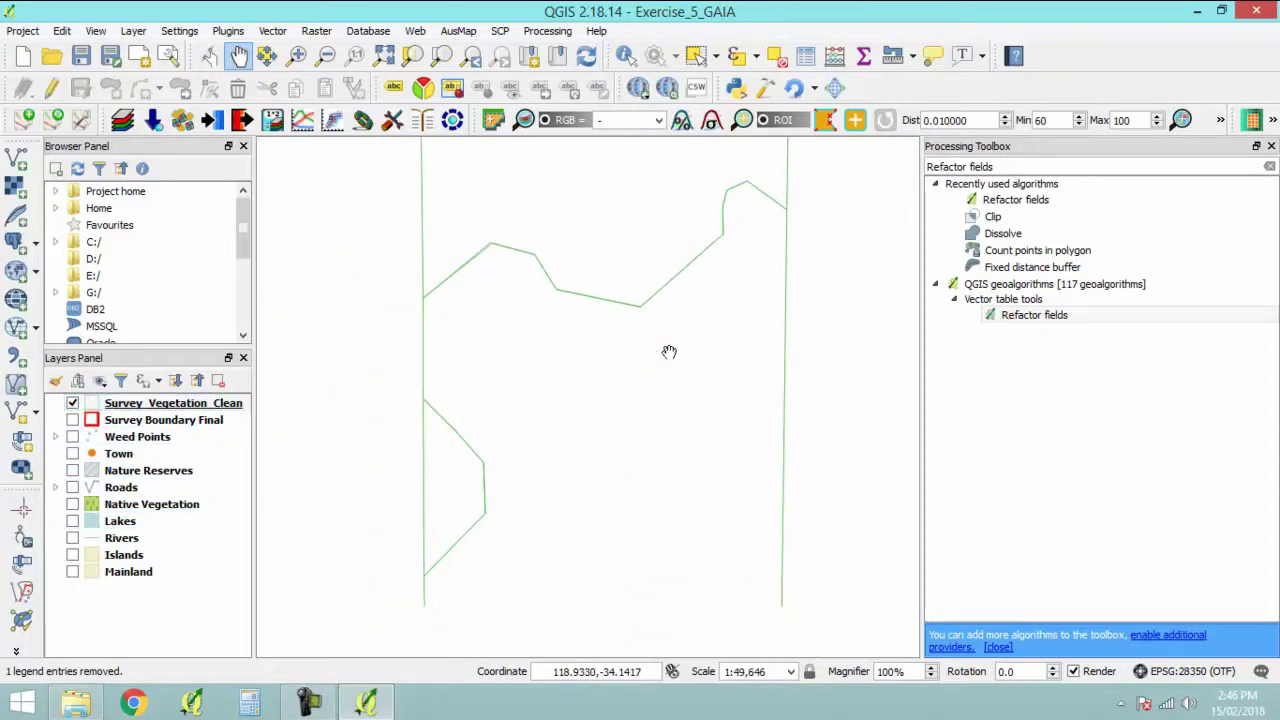
scroll(523, 217, up, 6)
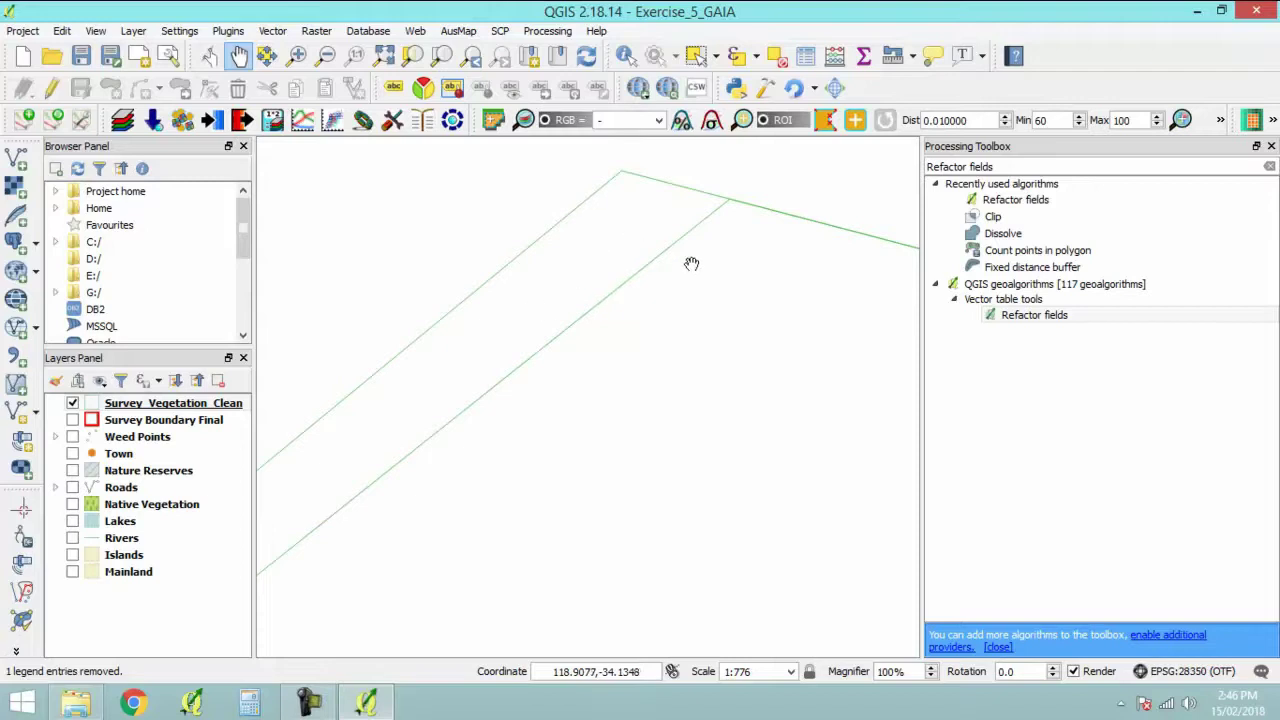
scroll(691, 268, down, 10)
drag(839, 390, 707, 385)
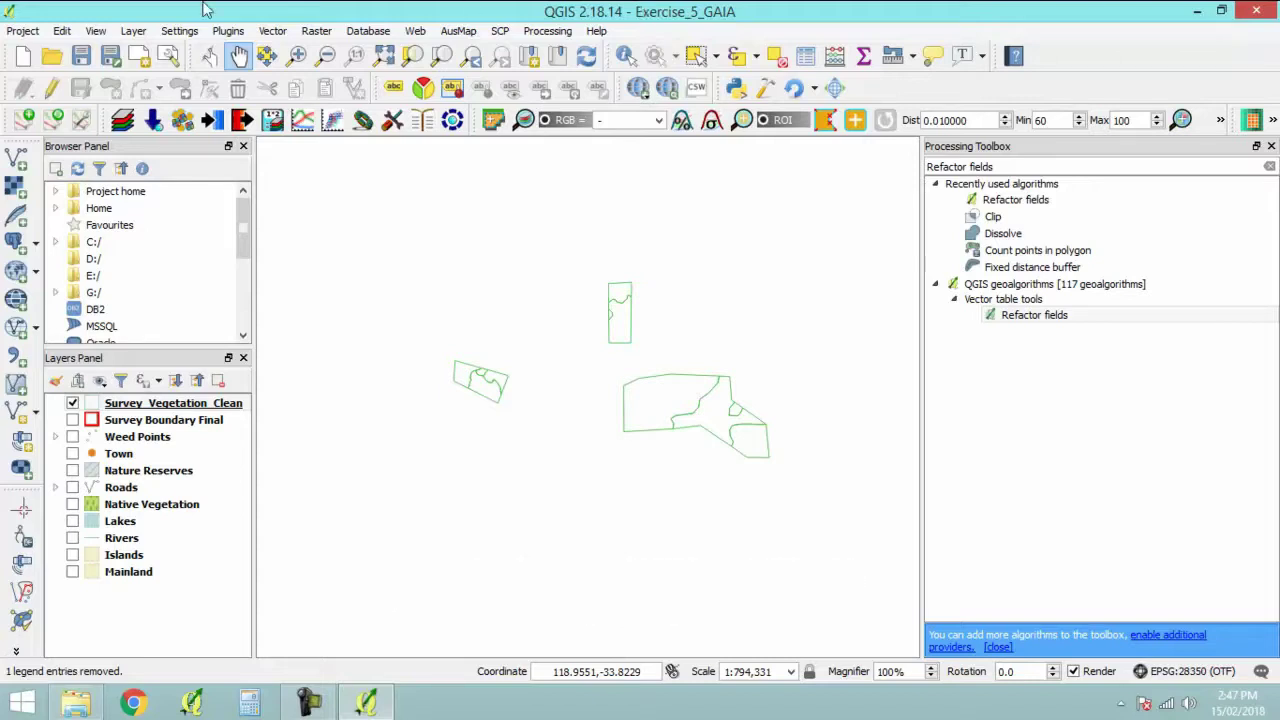
Add a "must not have gaps" rule for Survey_Vegetation_Clean in the Topology Checker and validate the layer.
click(23, 622)
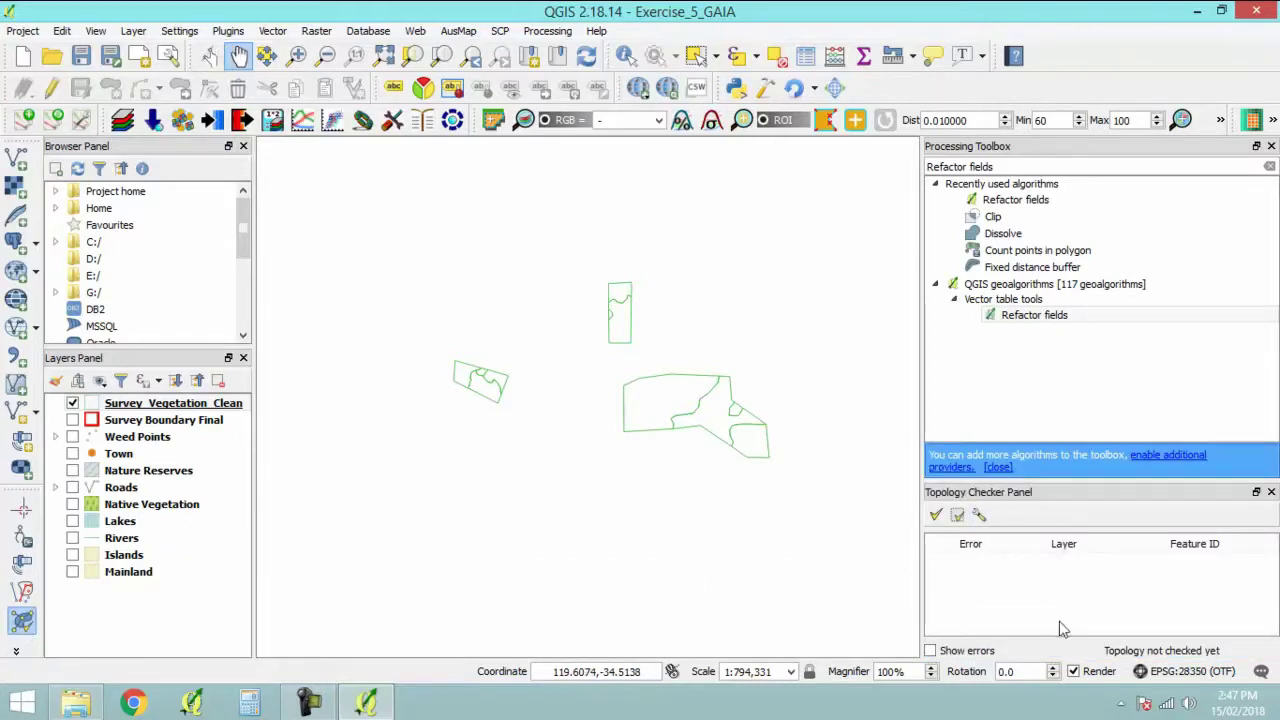
click(979, 515)
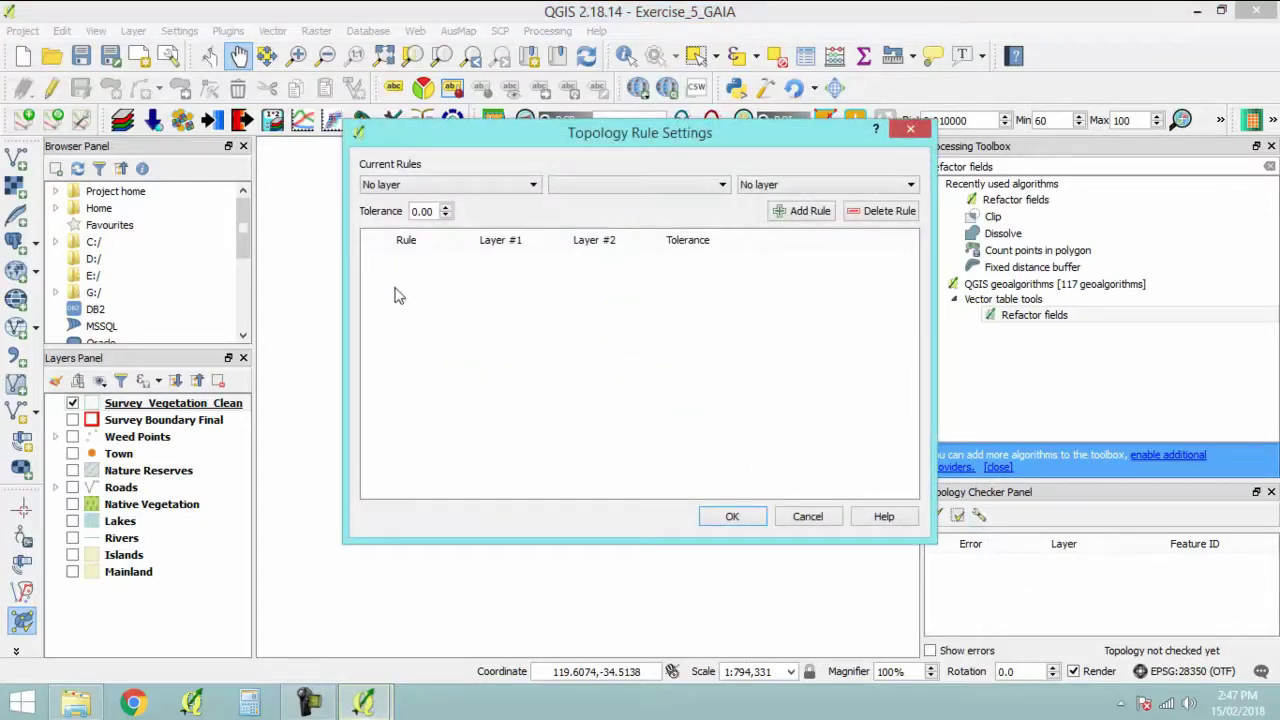
click(444, 188)
scroll(441, 283, down, 1)
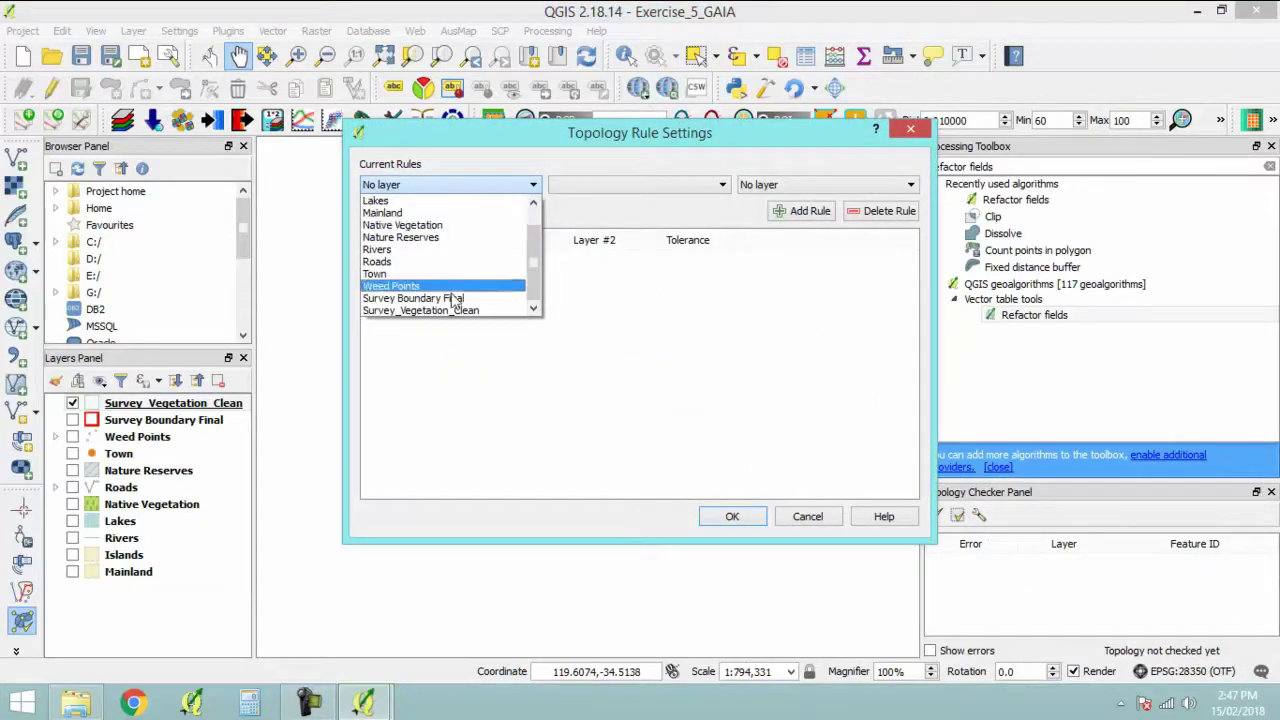
click(441, 311)
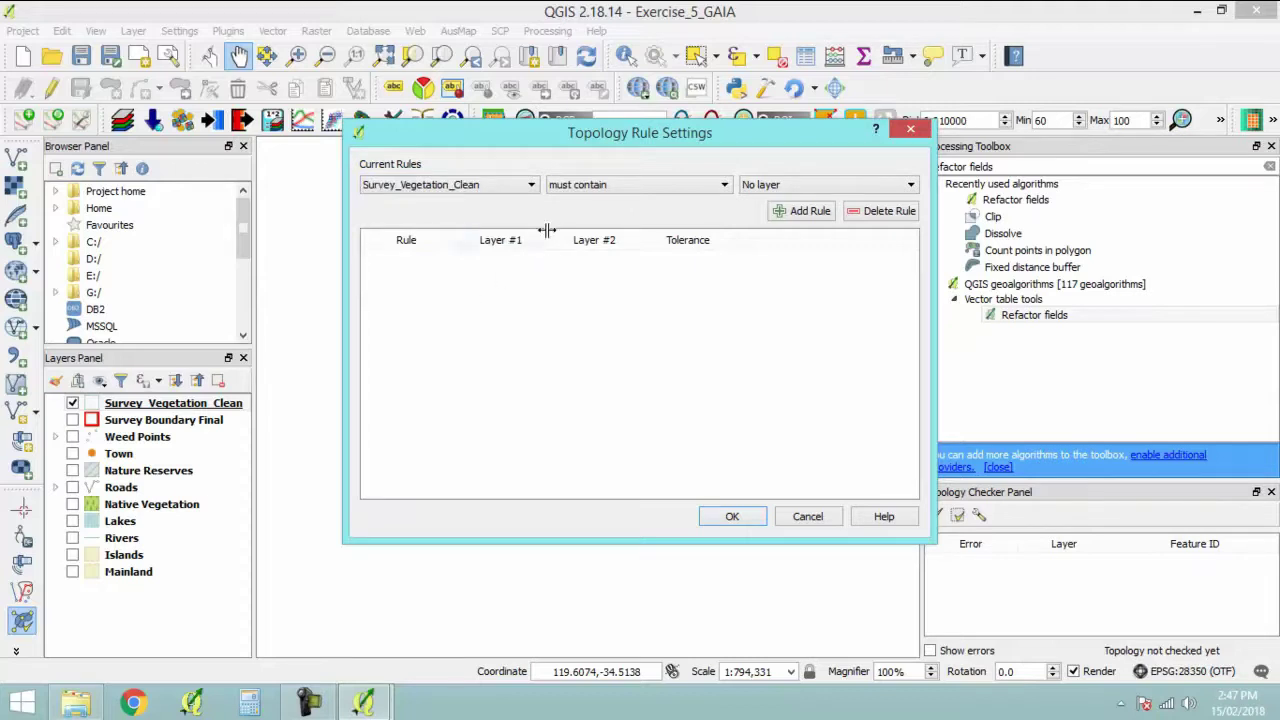
click(639, 184)
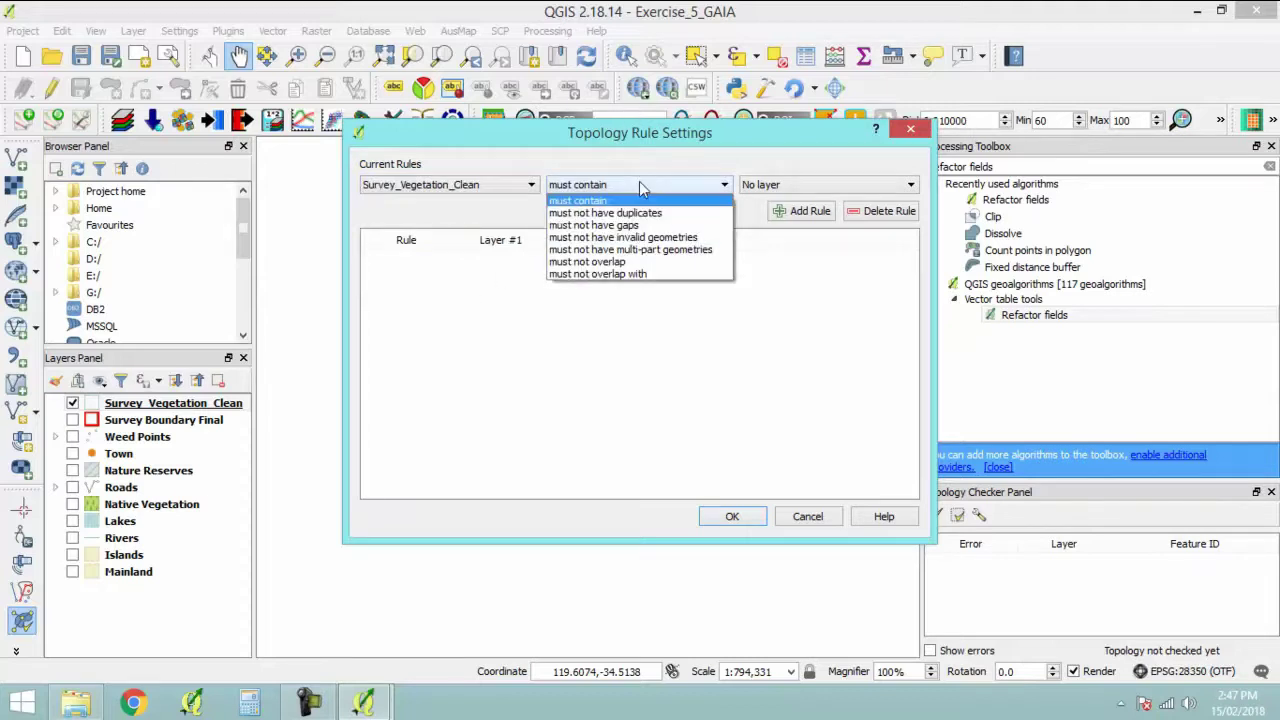
click(609, 226)
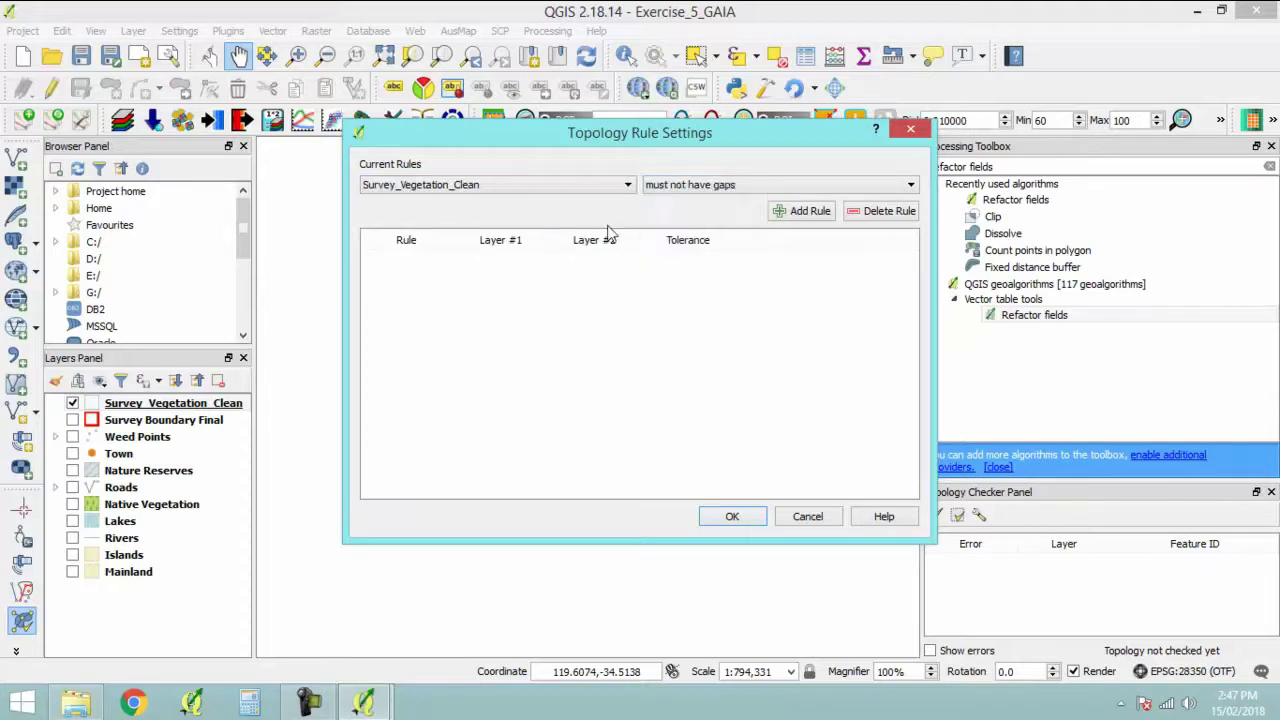
click(792, 213)
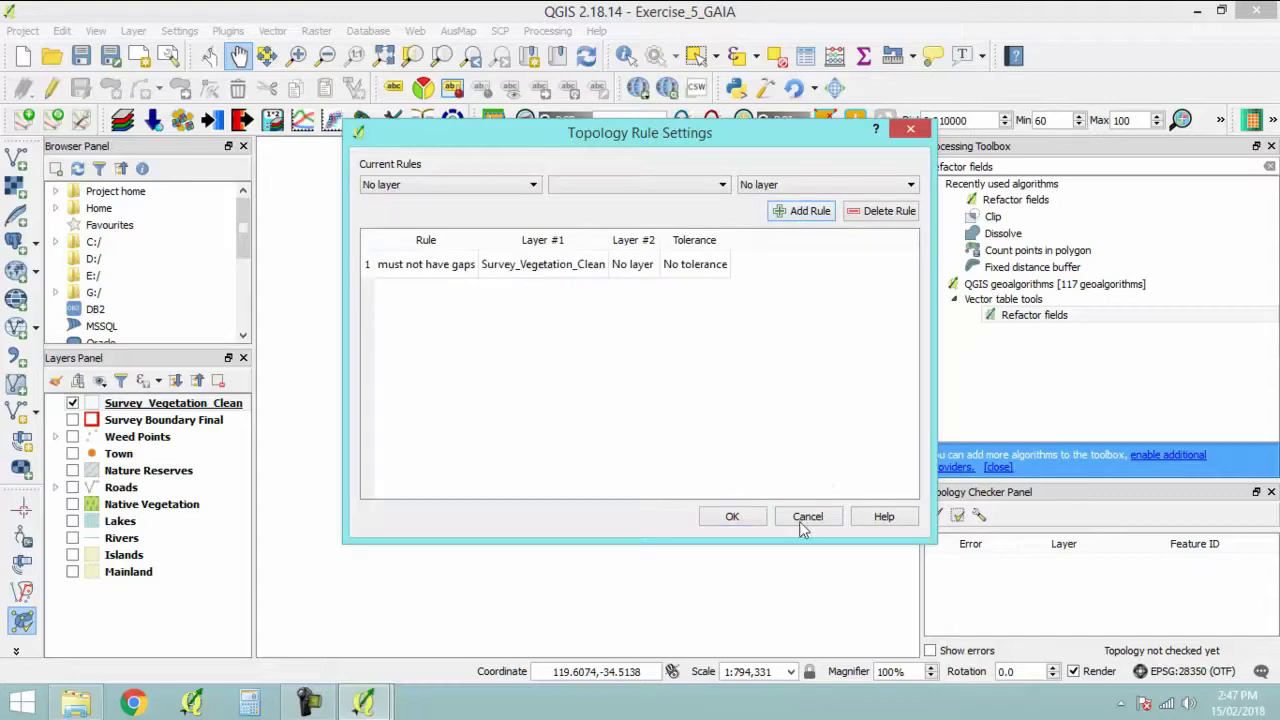
click(732, 516)
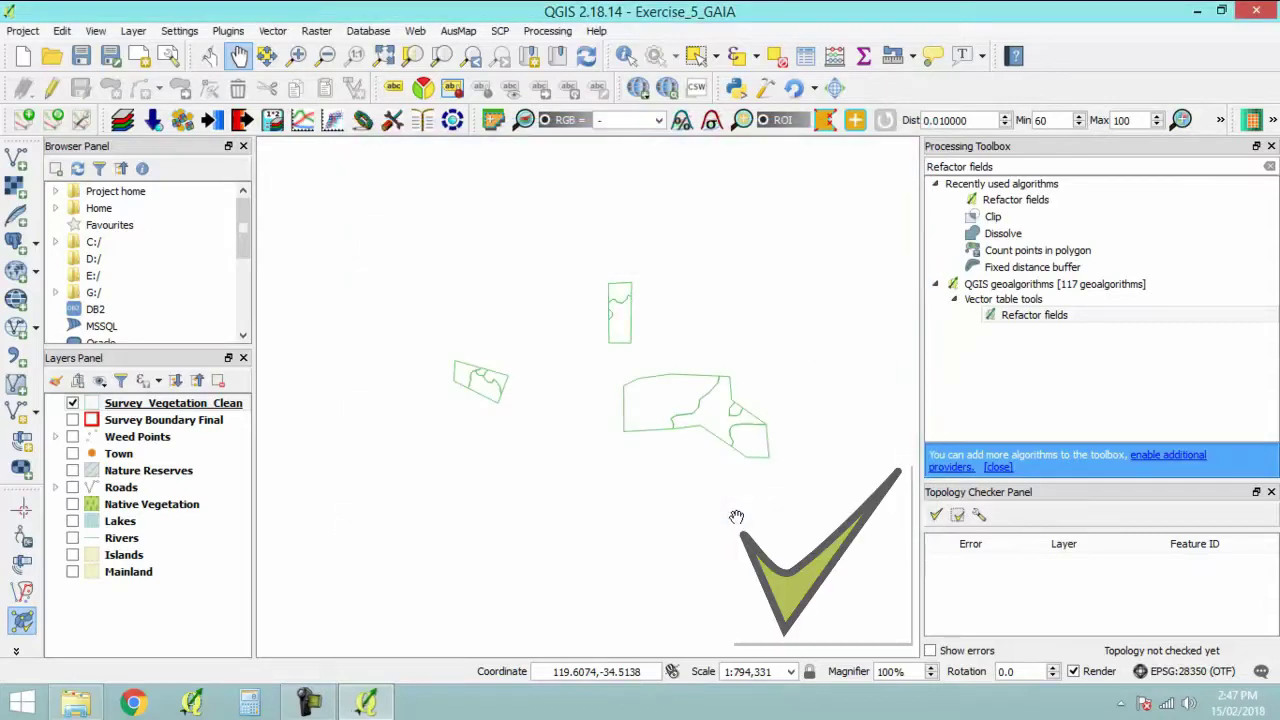
click(935, 517)
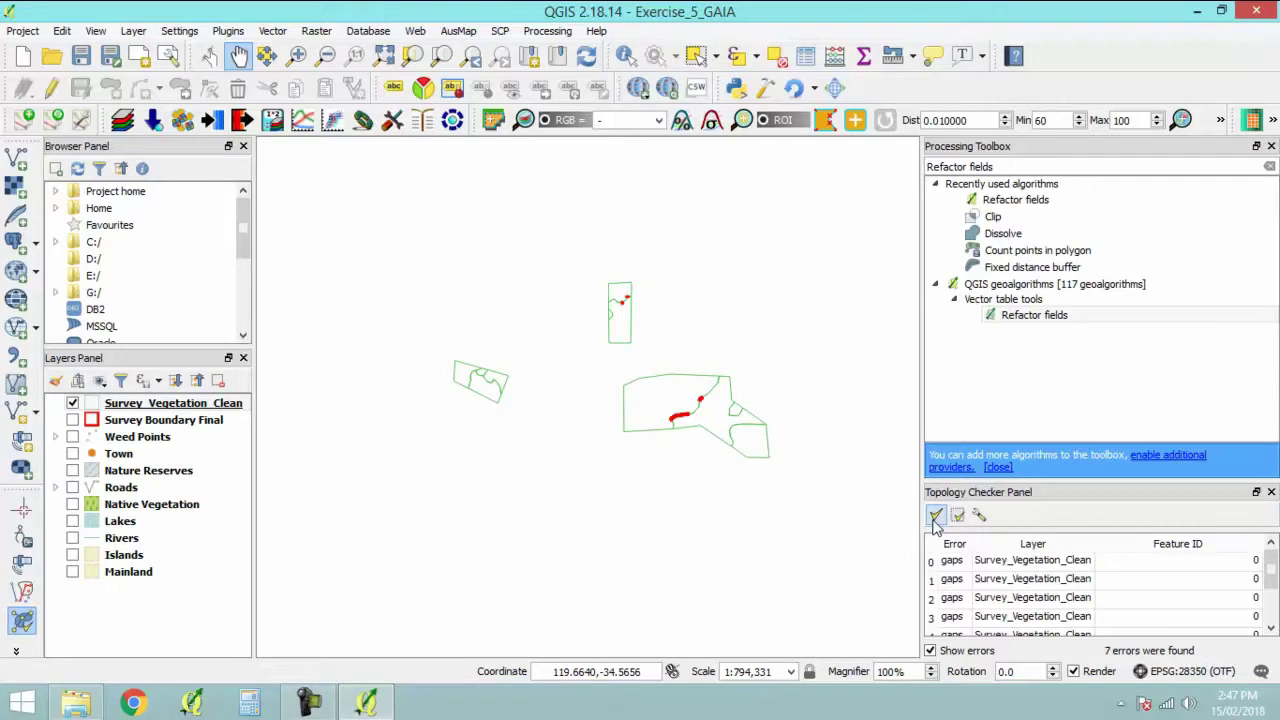
Enable snapping for Survey_Vegetation_Clean in the snapping options, with mode to vertex and a tolerance of 15 pixels.
click(180, 31)
click(290, 153)
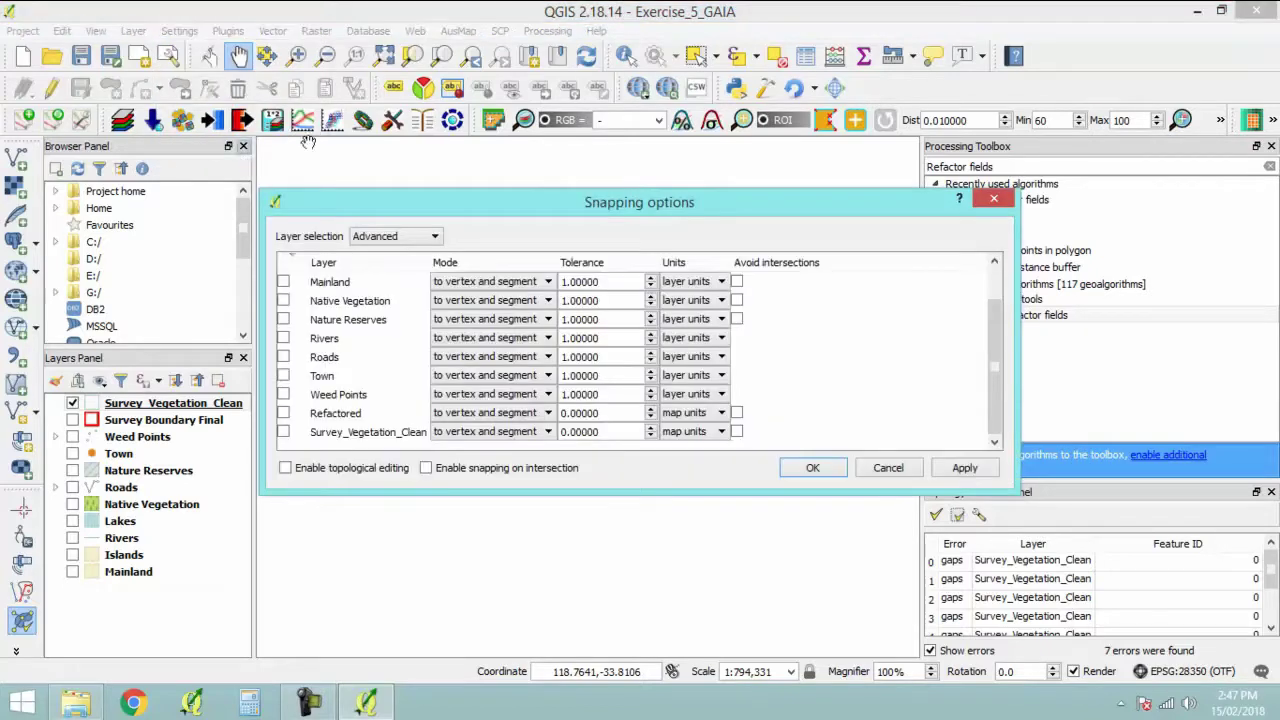
drag(545, 218, 592, 297)
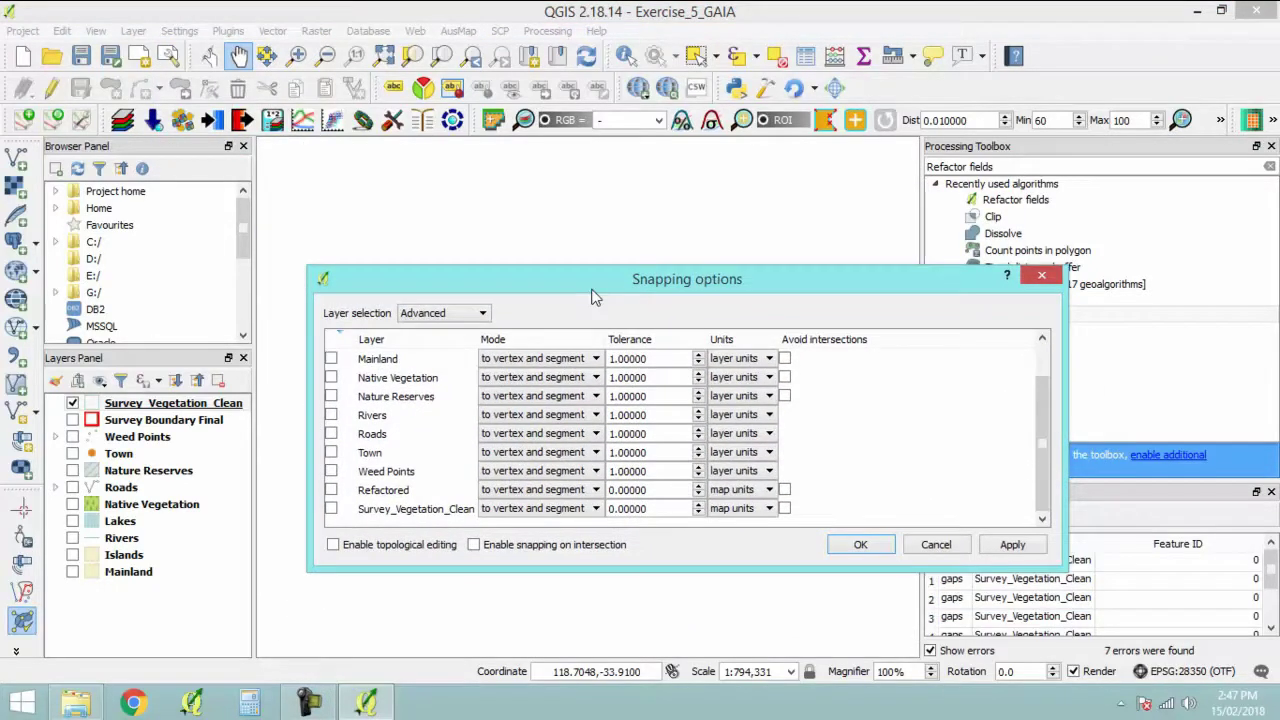
drag(1040, 413, 669, 571)
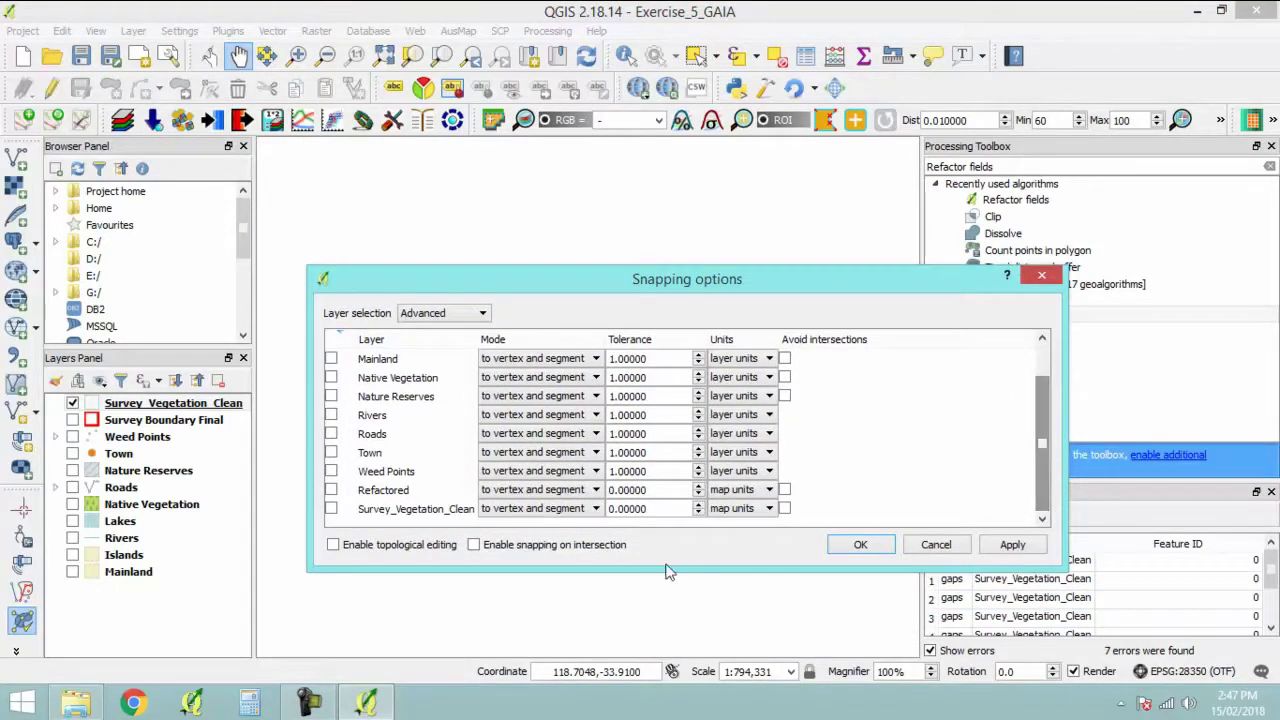
click(331, 508)
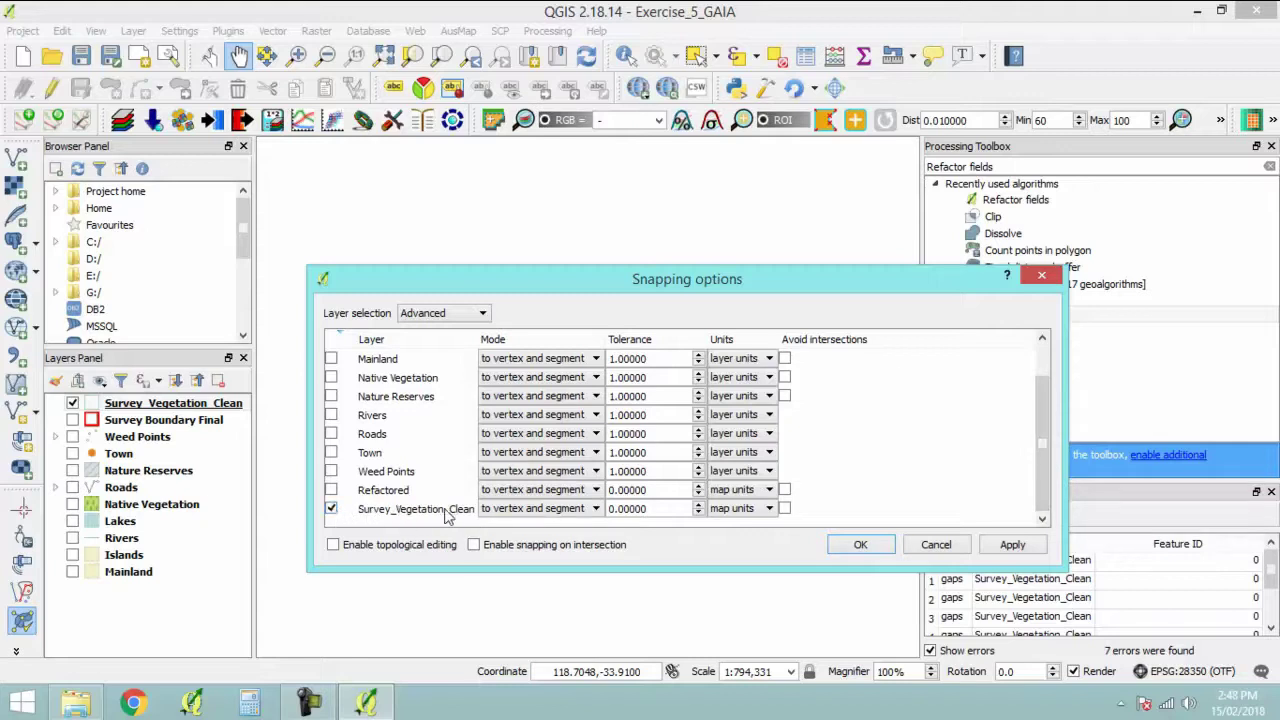
click(540, 508)
click(510, 522)
click(738, 509)
click(708, 536)
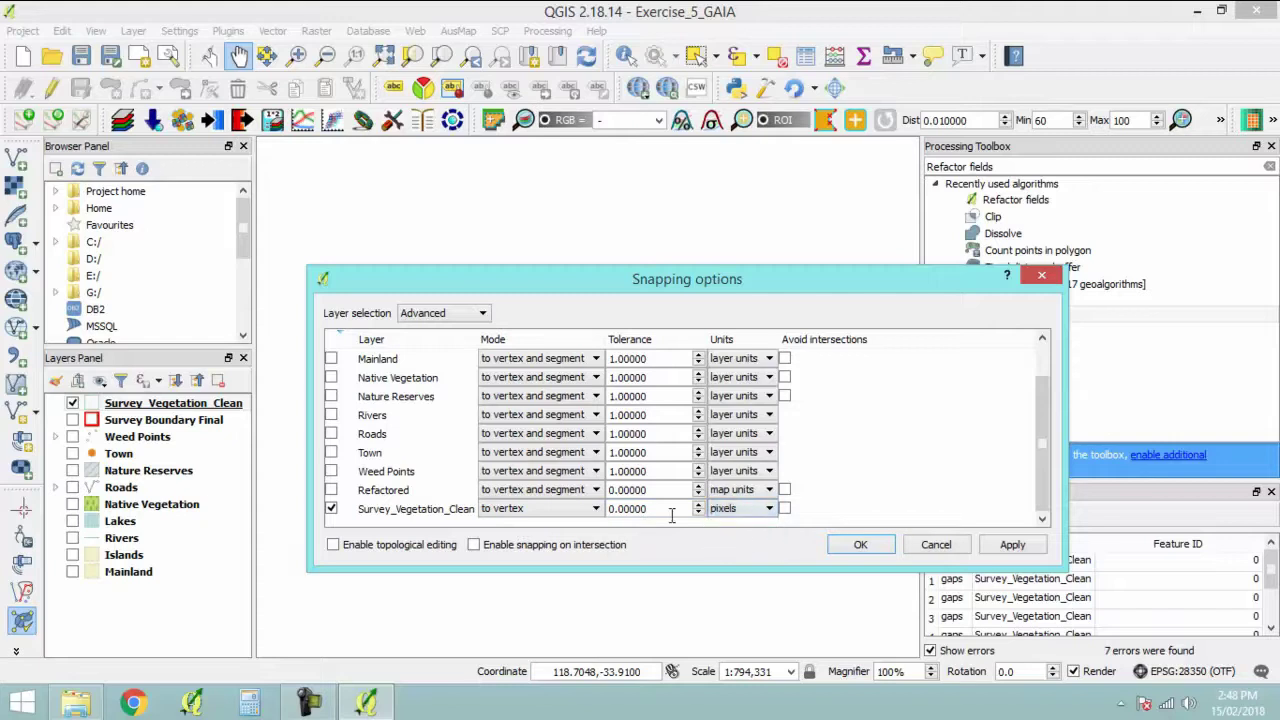
drag(672, 515, 606, 515)
text(15)
key(Tab)
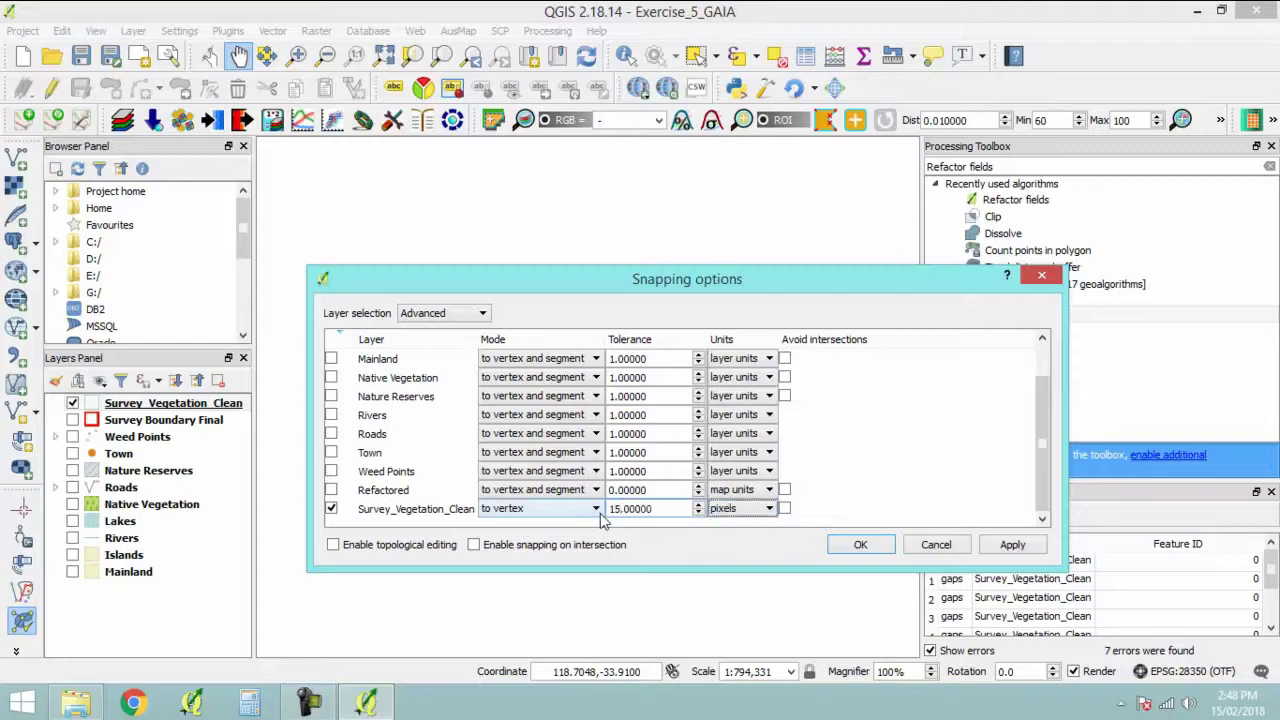
click(862, 545)
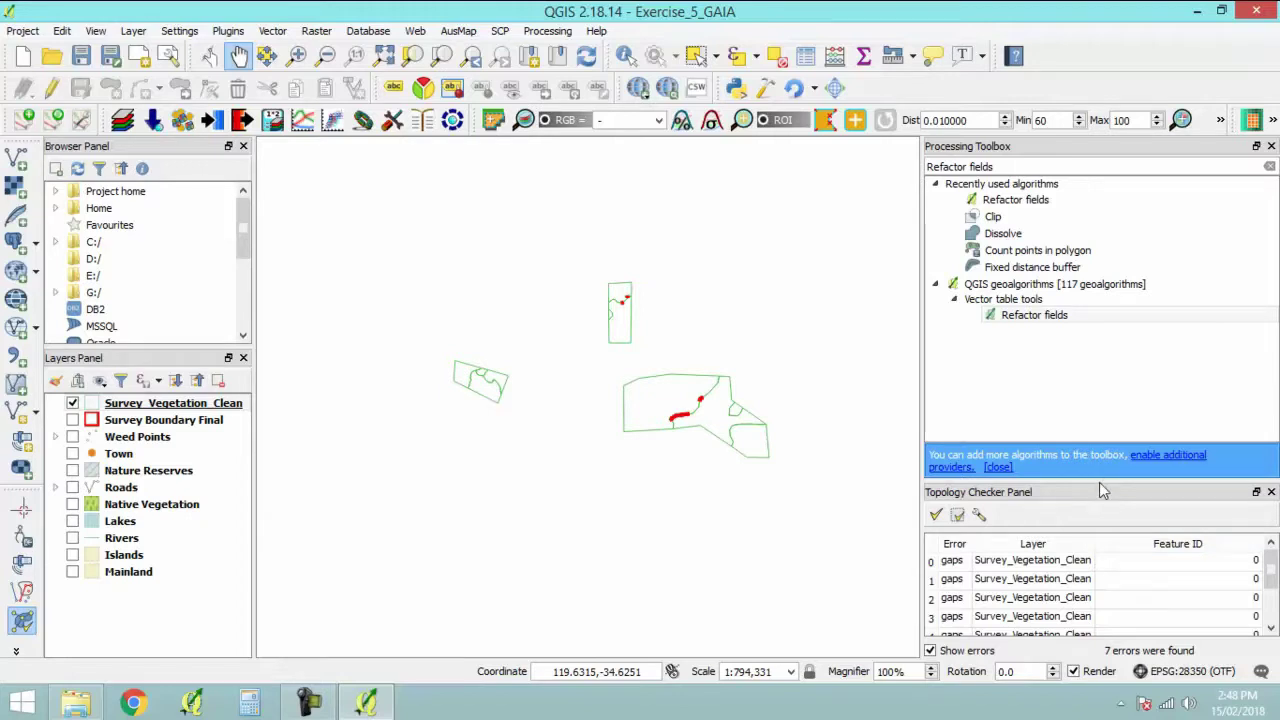
Examine the gap errors in the Topology Checker list one by one on the map, finishing on the first error.
drag(1099, 484, 1099, 284)
click(960, 362)
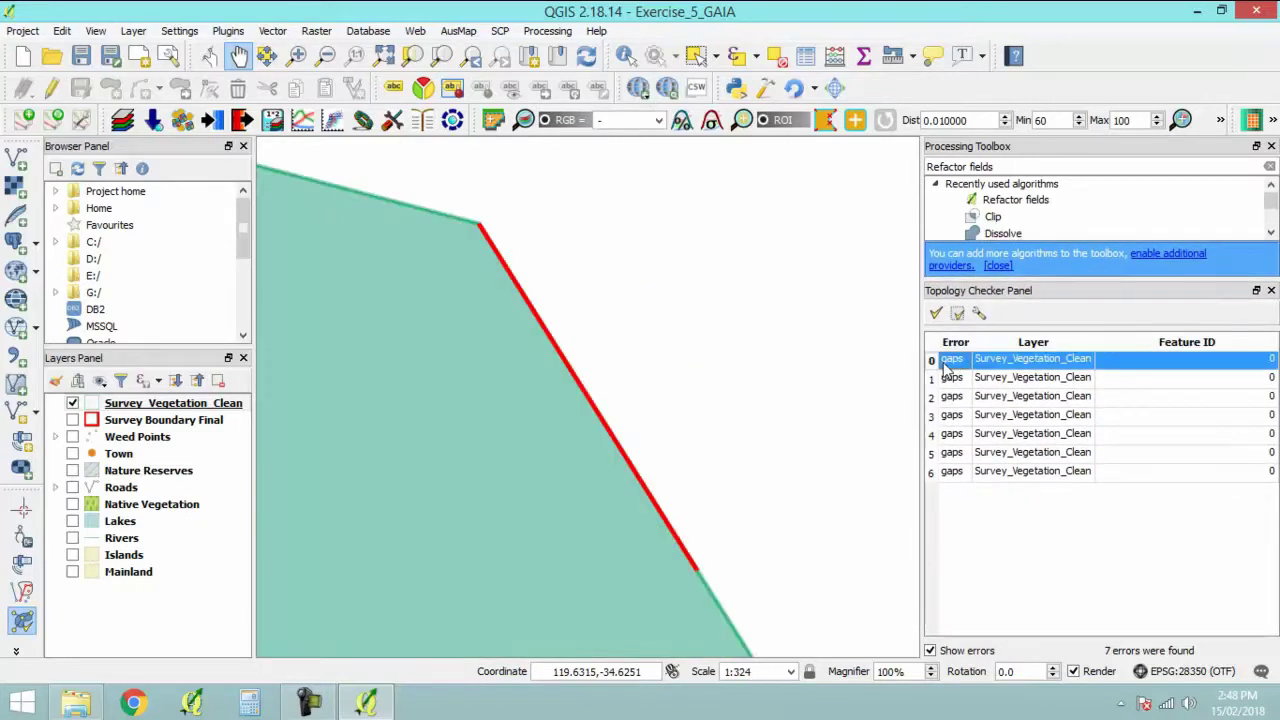
click(958, 380)
key(Down)
key(Down)
key(Down)
key(Down)
key(Down)
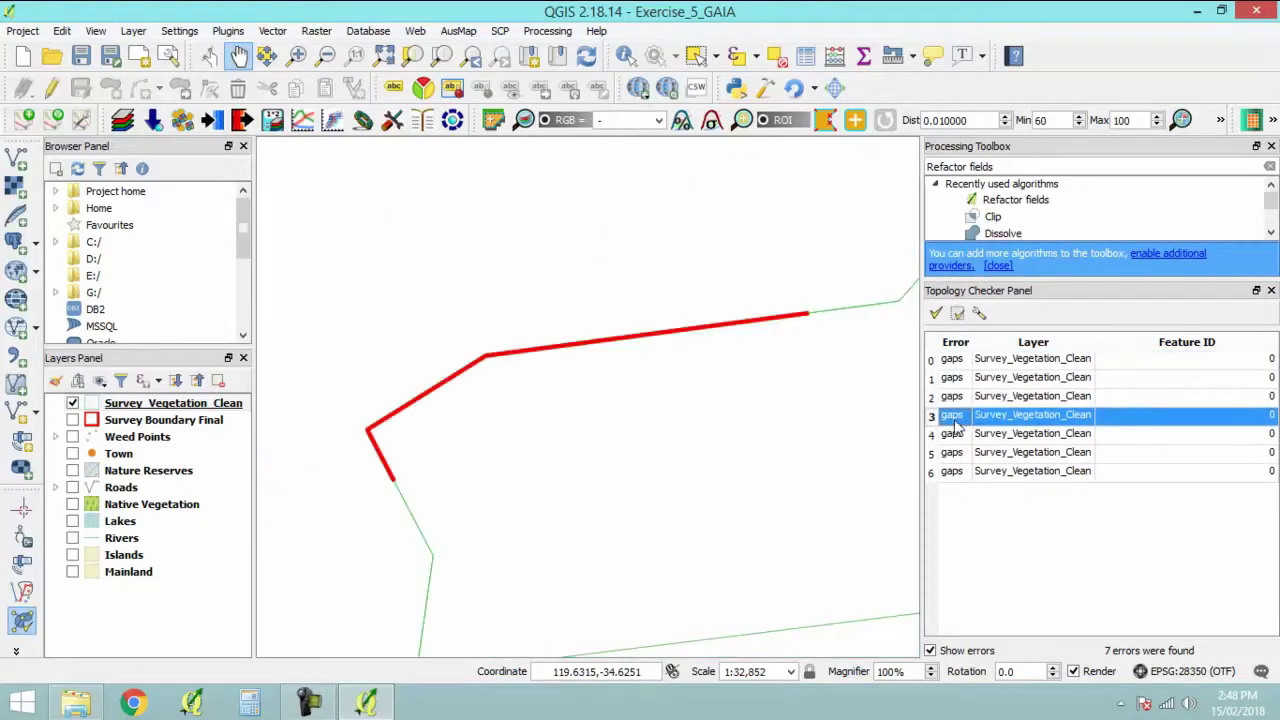
click(952, 362)
scroll(586, 434, down, 6)
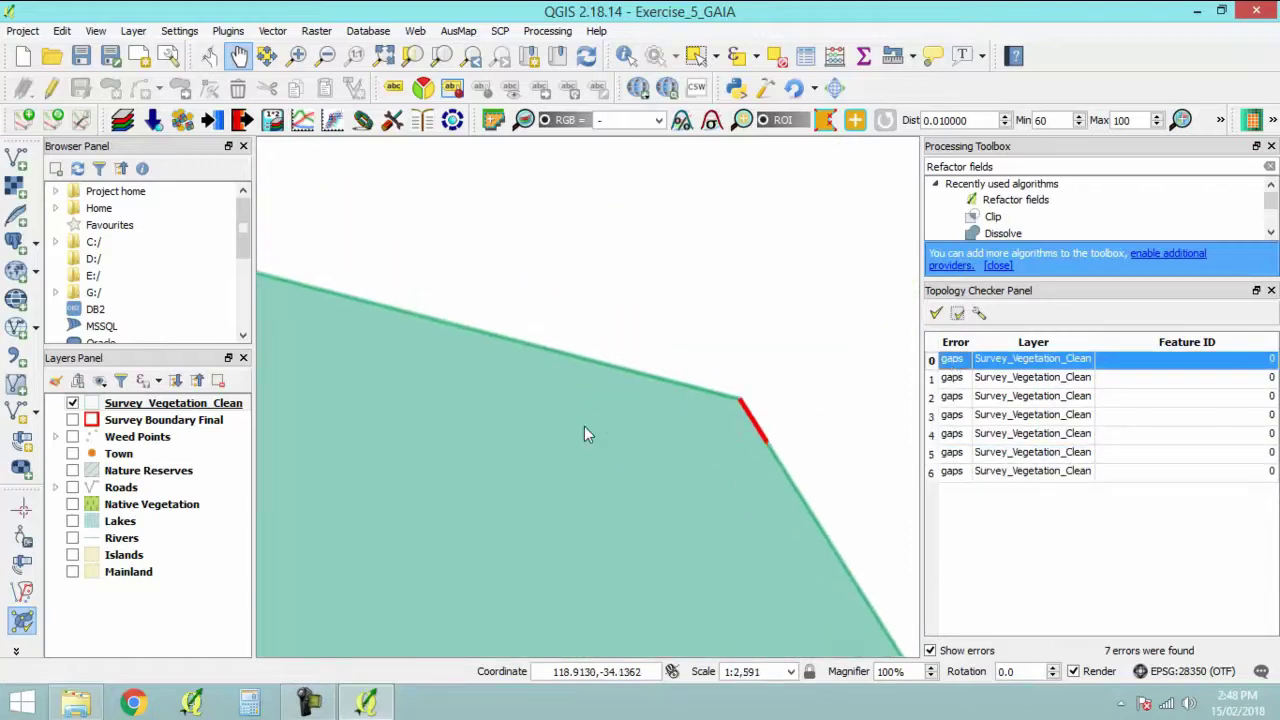
scroll(460, 388, up, 1)
scroll(646, 374, up, 4)
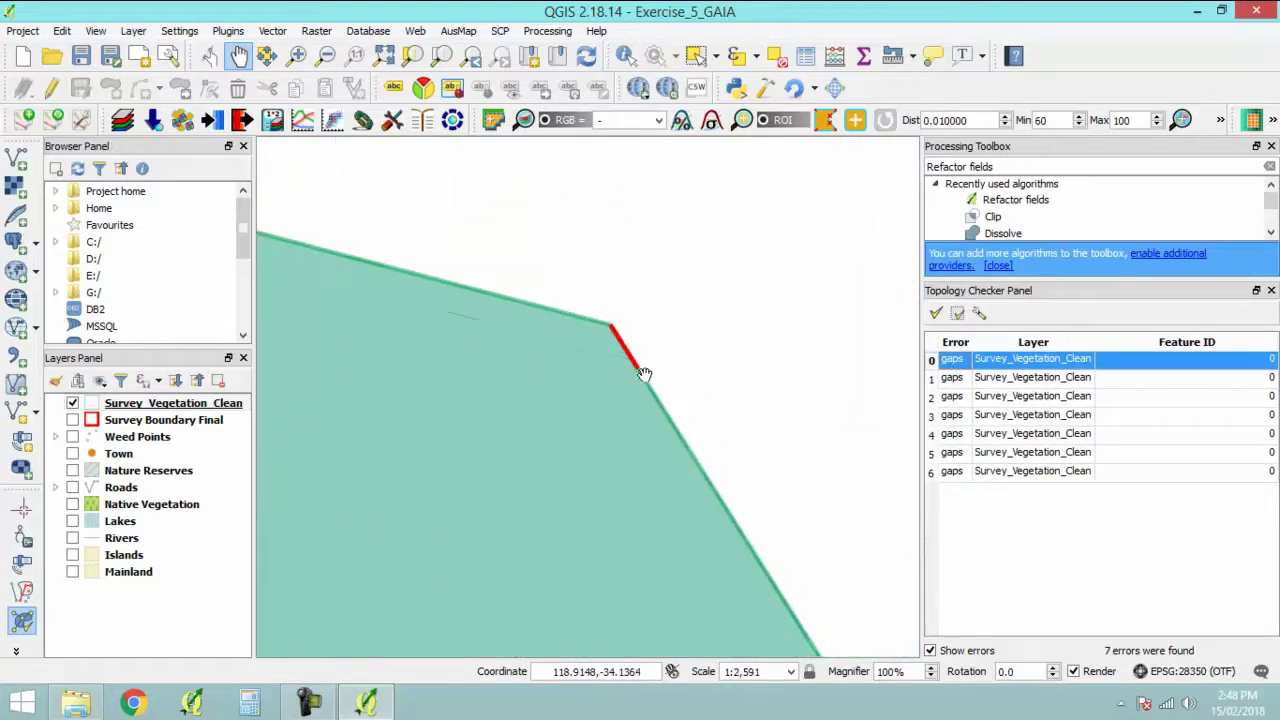
Turn on editing for the Survey_Vegetation_Clean layer and activate the Node Tool at the first gap.
click(190, 403)
click(54, 92)
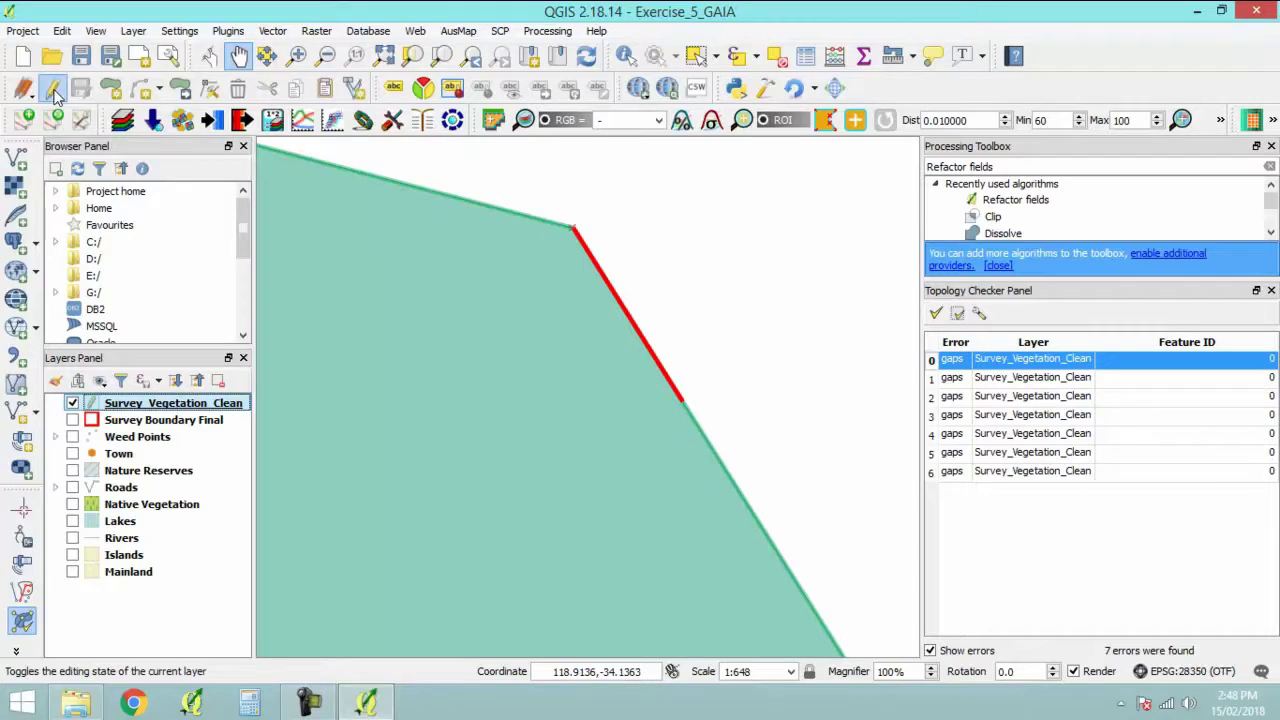
scroll(477, 263, down, 3)
scroll(478, 268, up, 3)
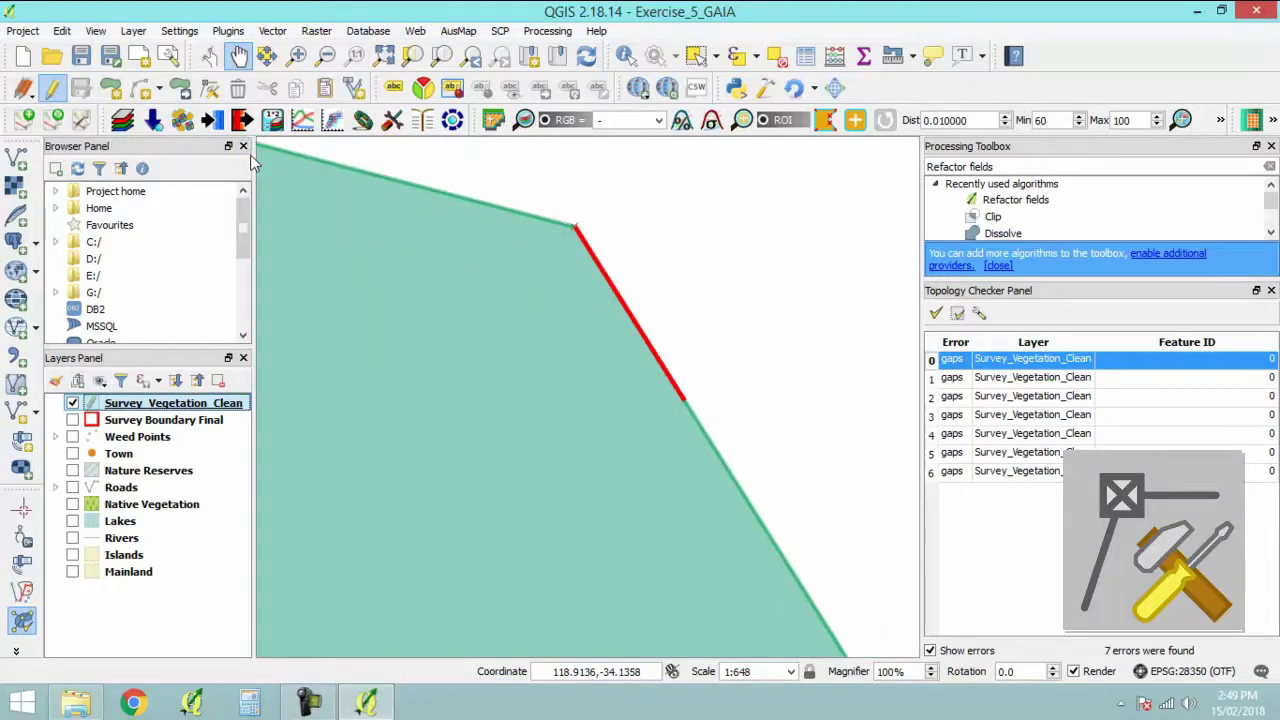
click(210, 91)
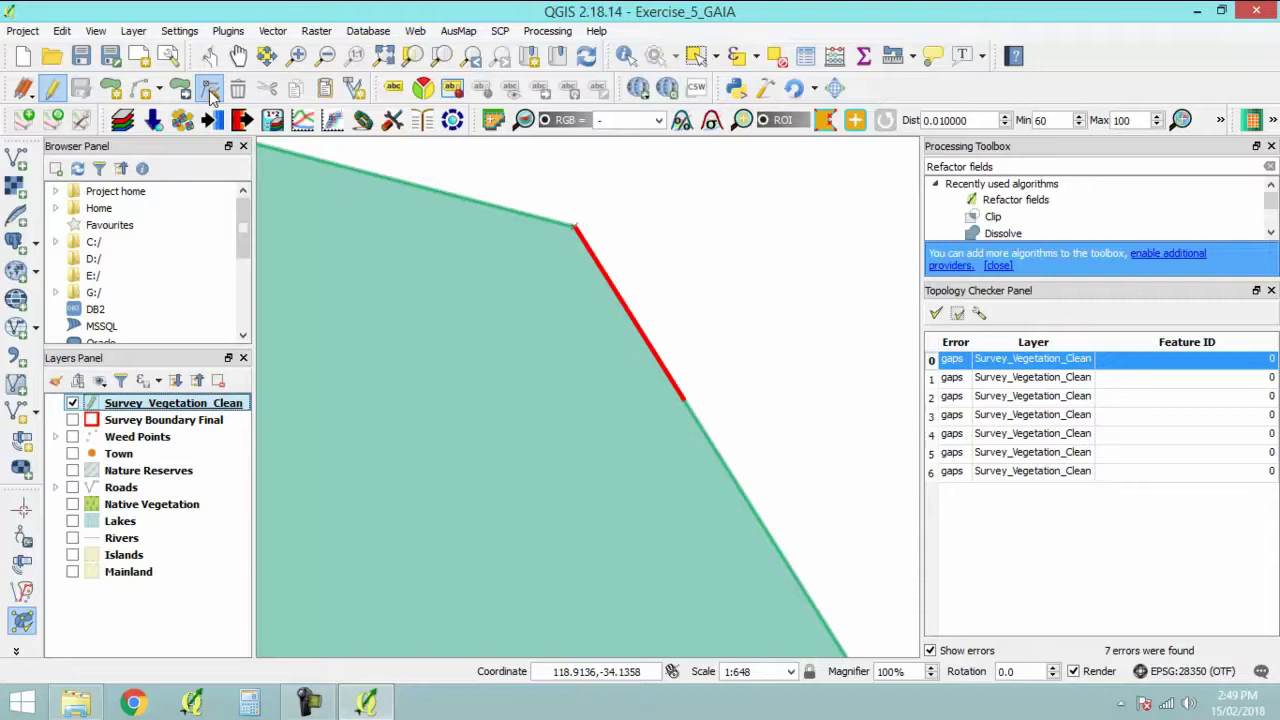
Pull the vertex at the first gap inward, snap it back onto the adjoining polygon's corner, and validate the layer again.
click(575, 224)
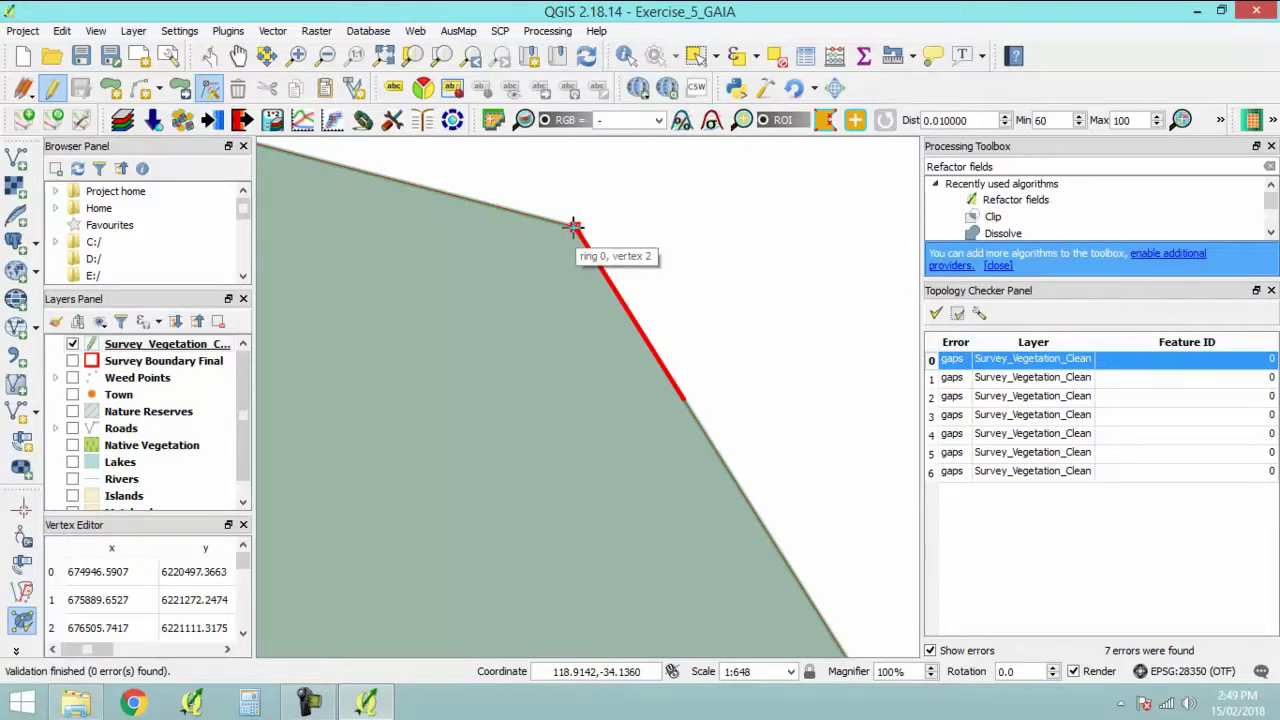
drag(575, 224, 550, 273)
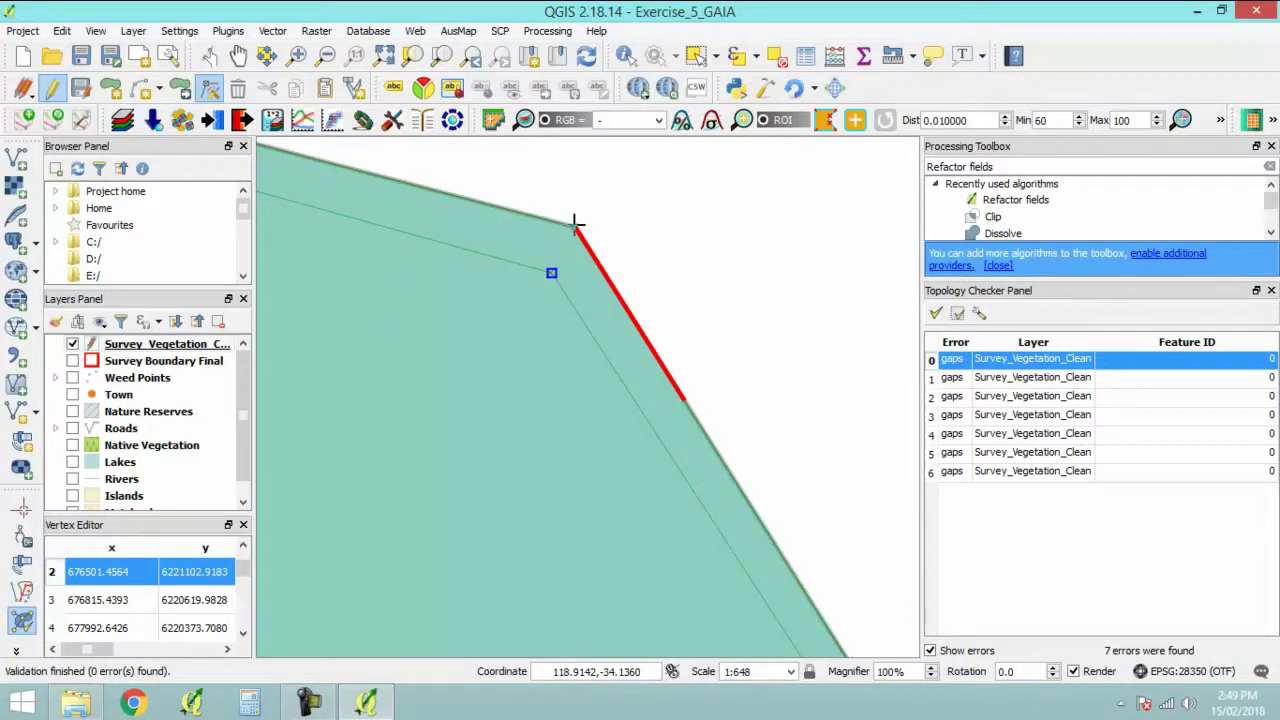
key(ctrl+z)
click(1052, 511)
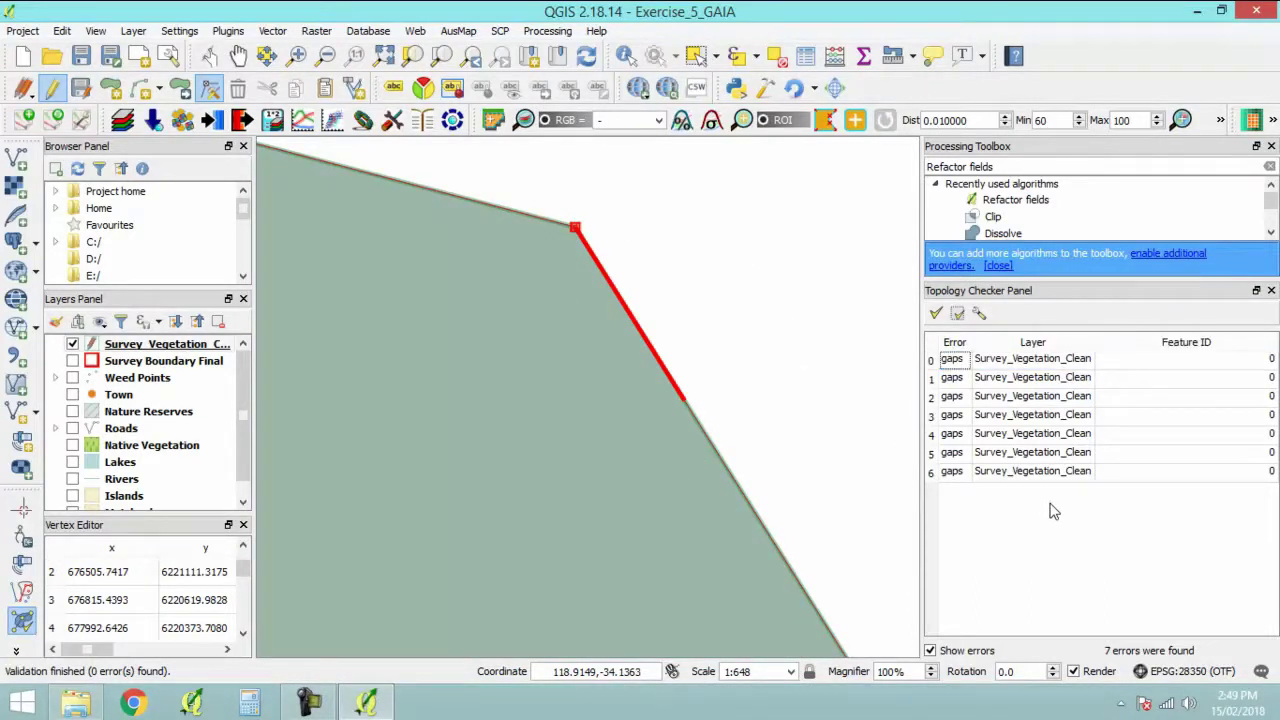
click(936, 314)
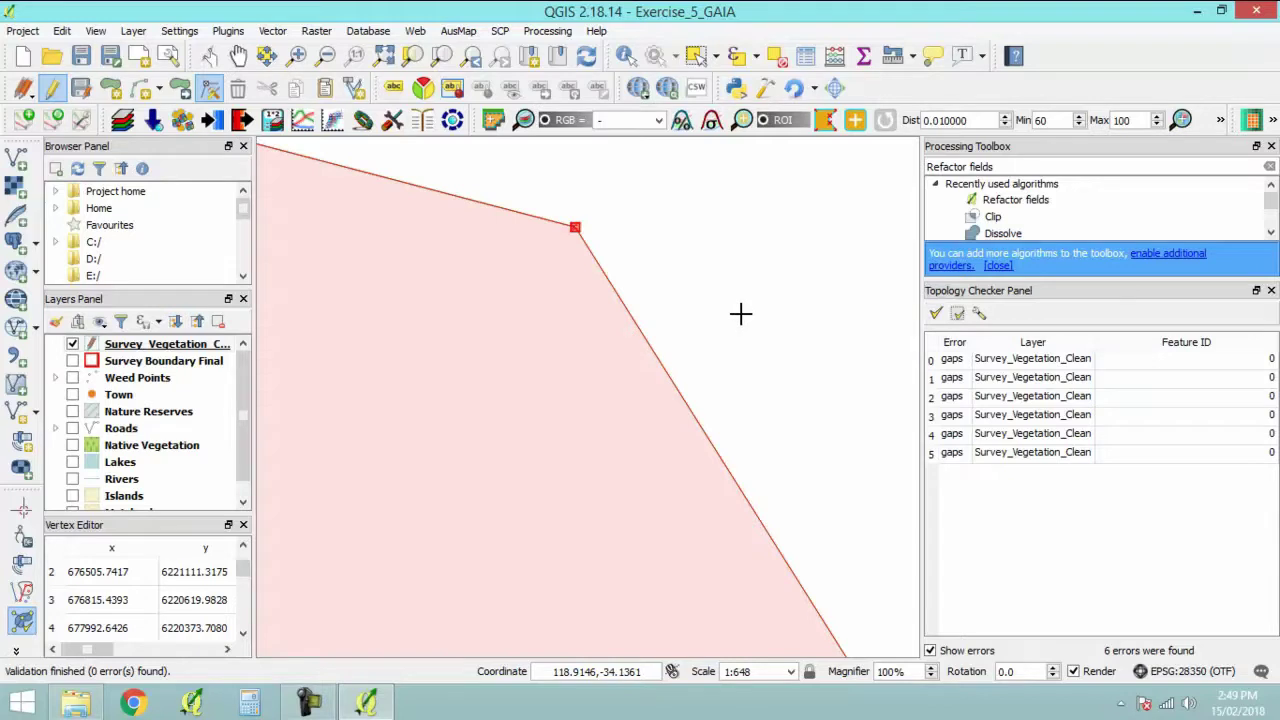
Close the next two gaps in the error list by pulling each flagged vertex away and snapping it back onto the neighbouring polygon's vertex.
scroll(740, 314, down, 5)
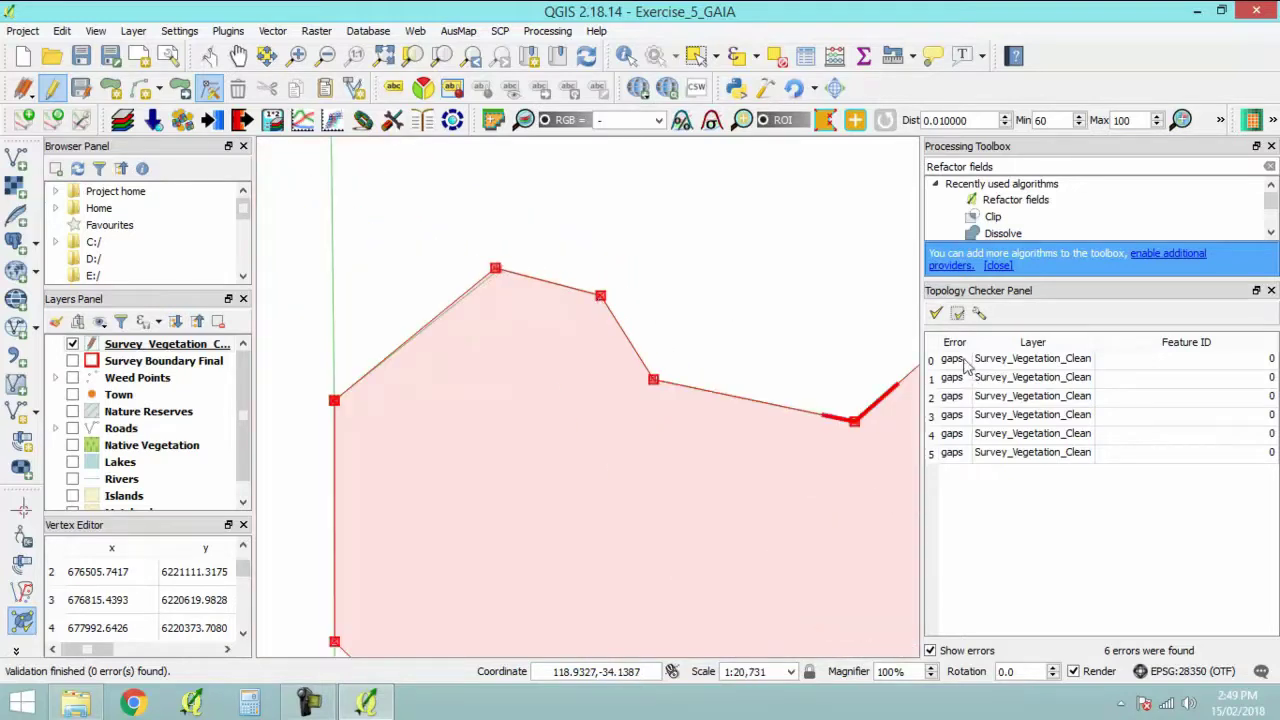
click(965, 360)
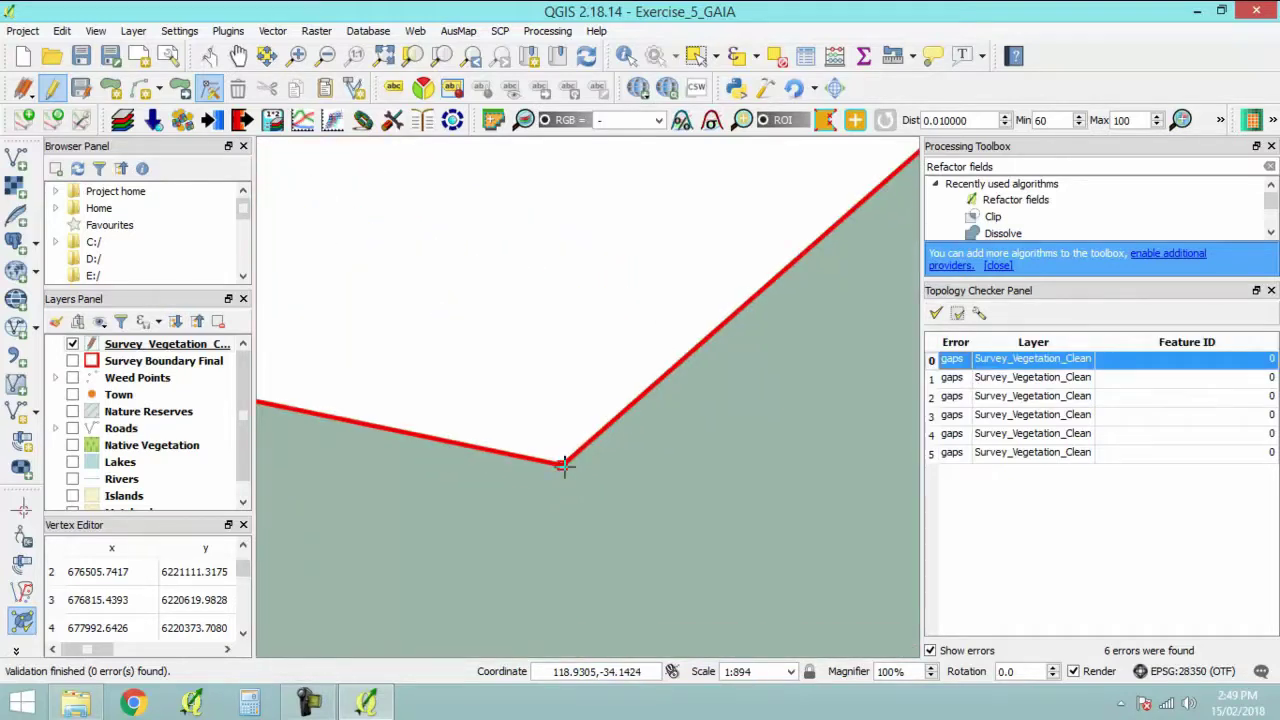
click(564, 464)
drag(564, 464, 571, 514)
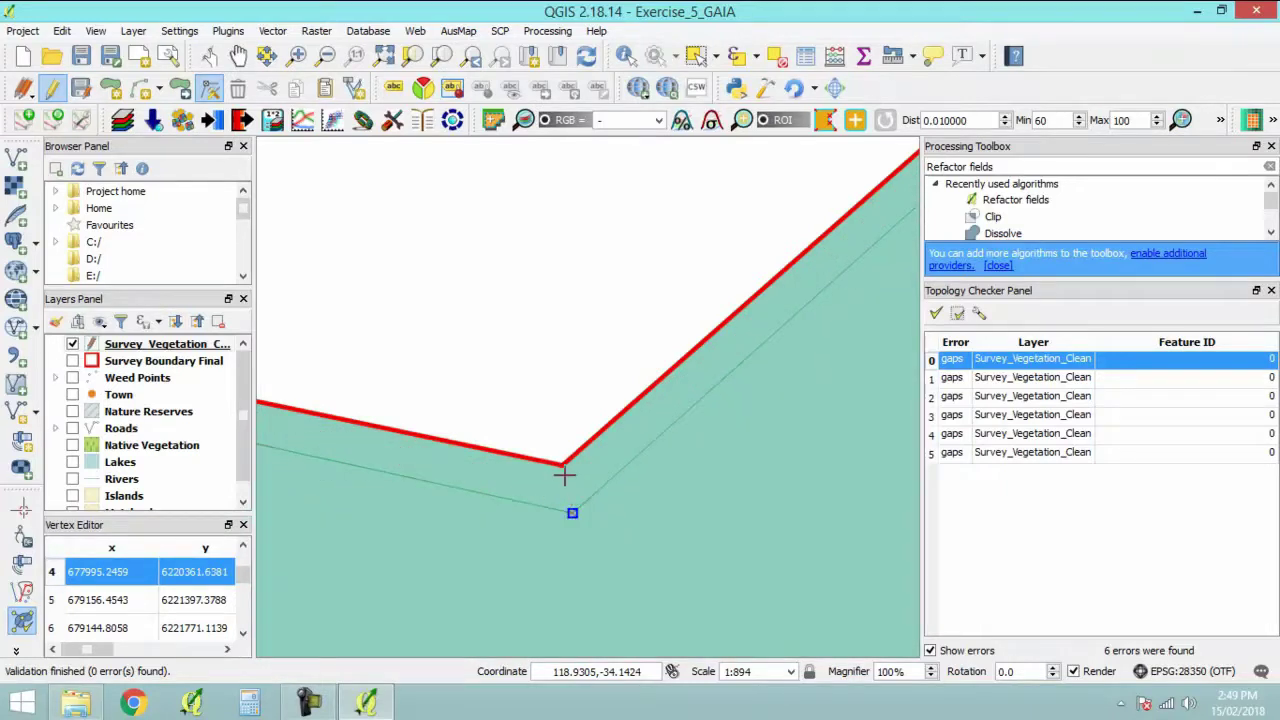
click(958, 378)
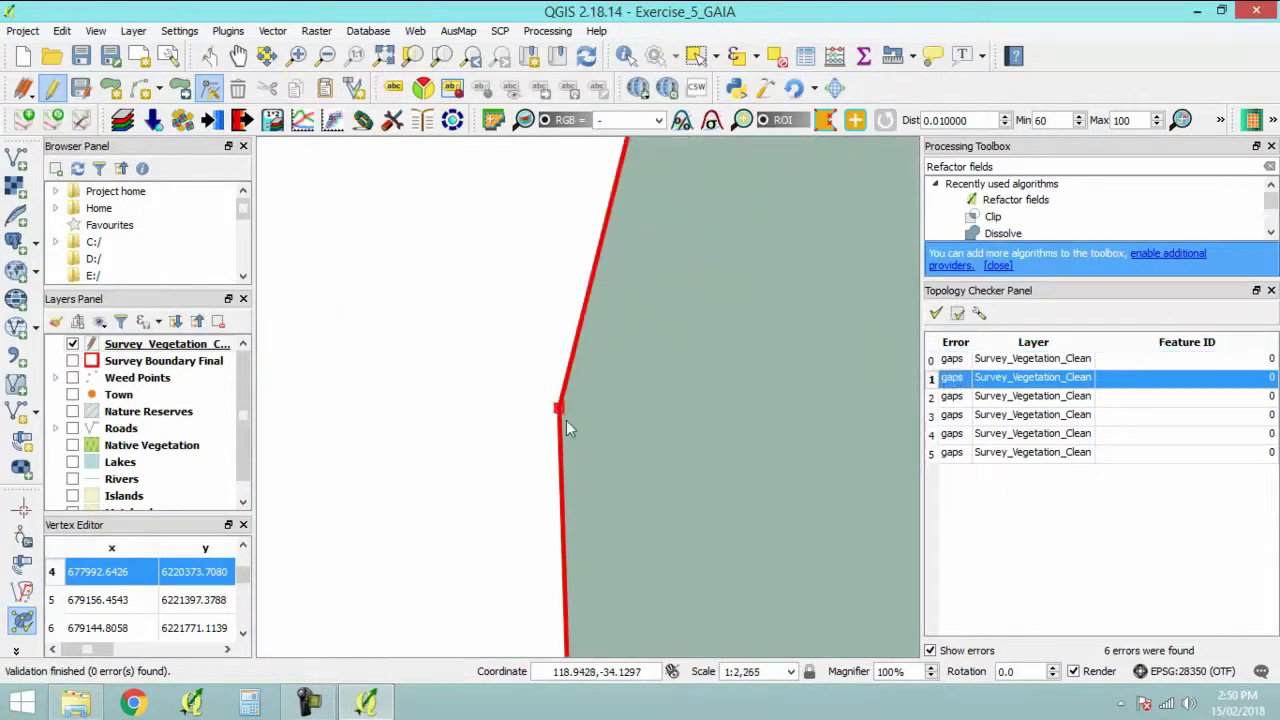
scroll(566, 428, up, 1)
mouse_move(552, 397)
mouse_down()
mouse_move(615, 402)
mouse_move(553, 397)
mouse_up()
scroll(577, 499, down, 2)
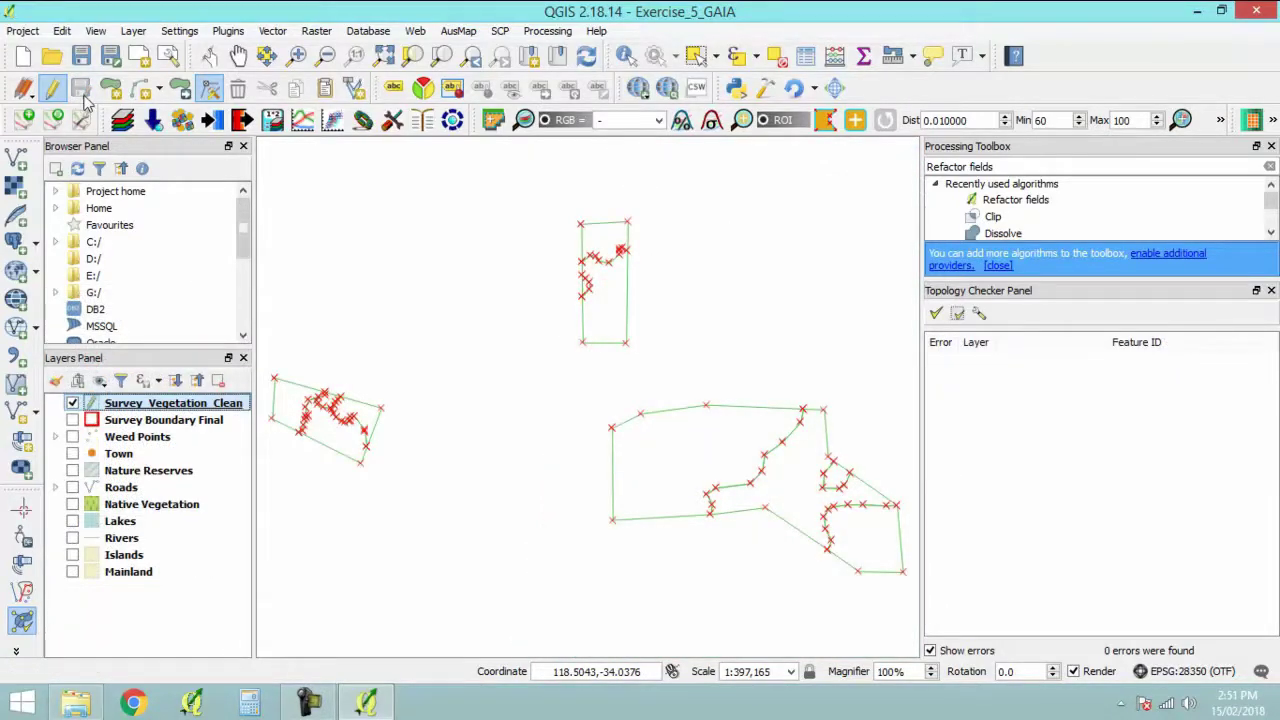
Add a "must not overlap" topology rule for Survey_Vegetation_Clean and validate all features against the rules.
click(980, 316)
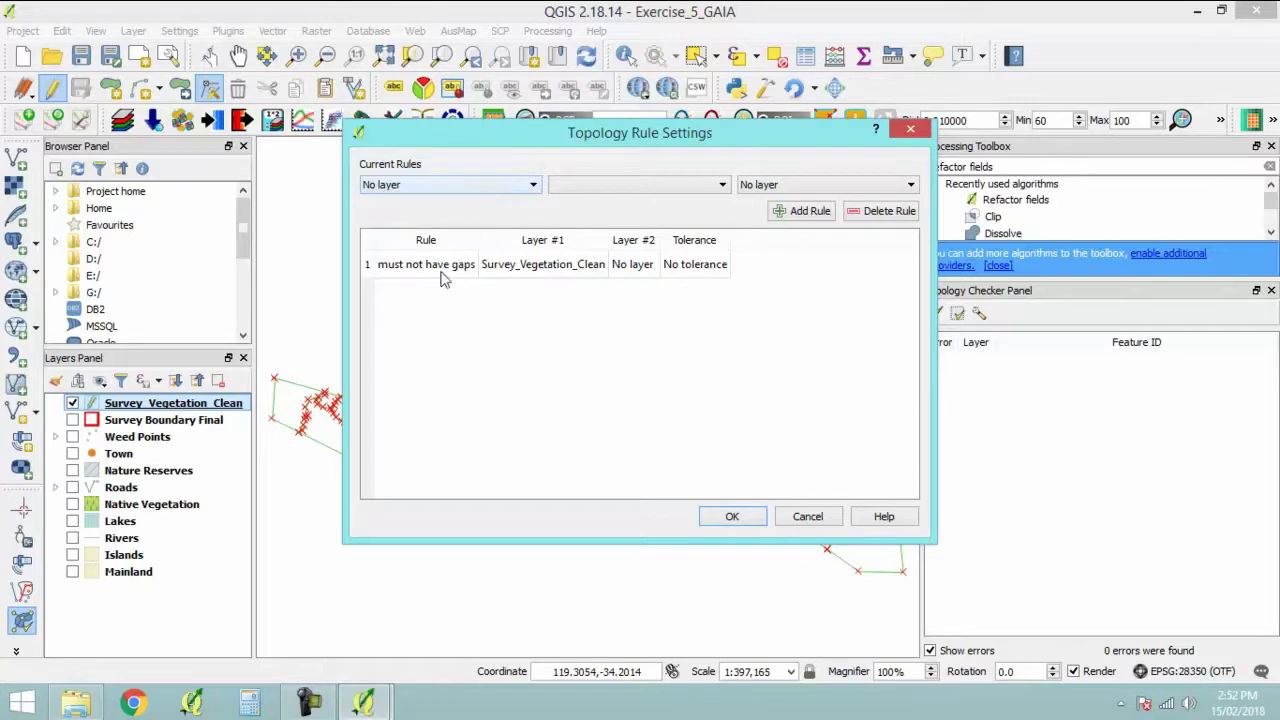
click(480, 185)
scroll(428, 280, down, 1)
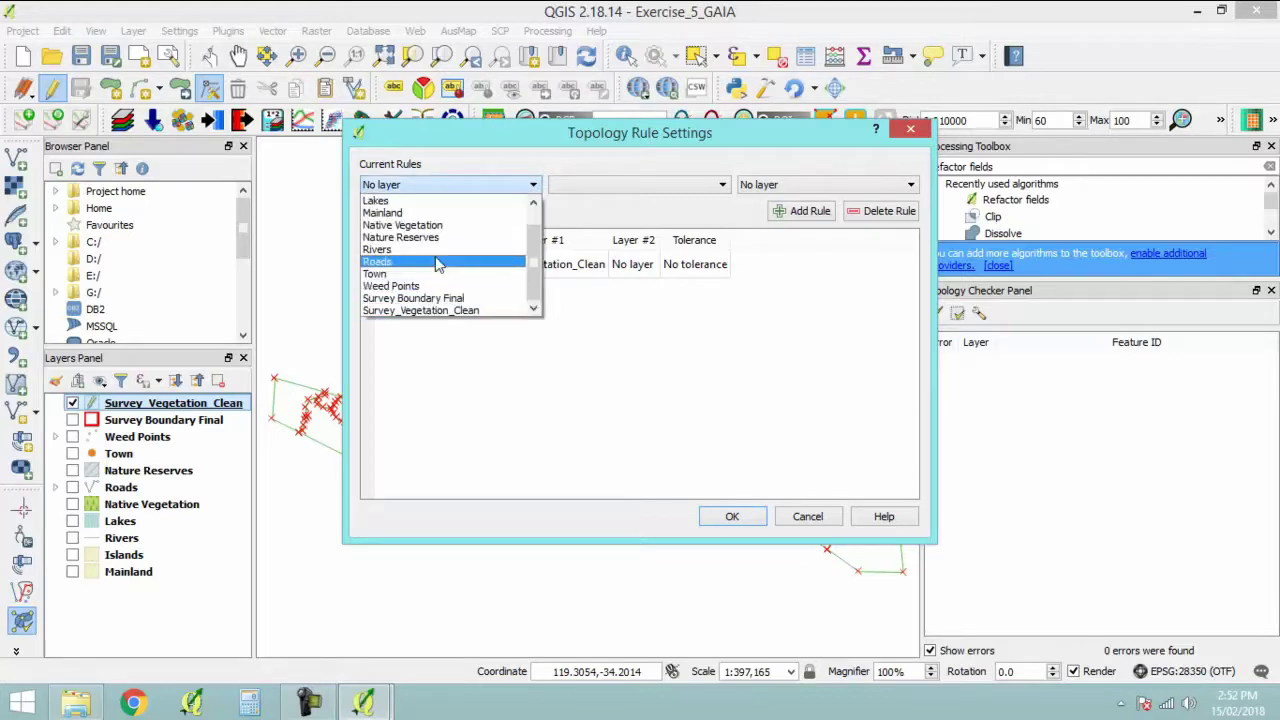
click(428, 311)
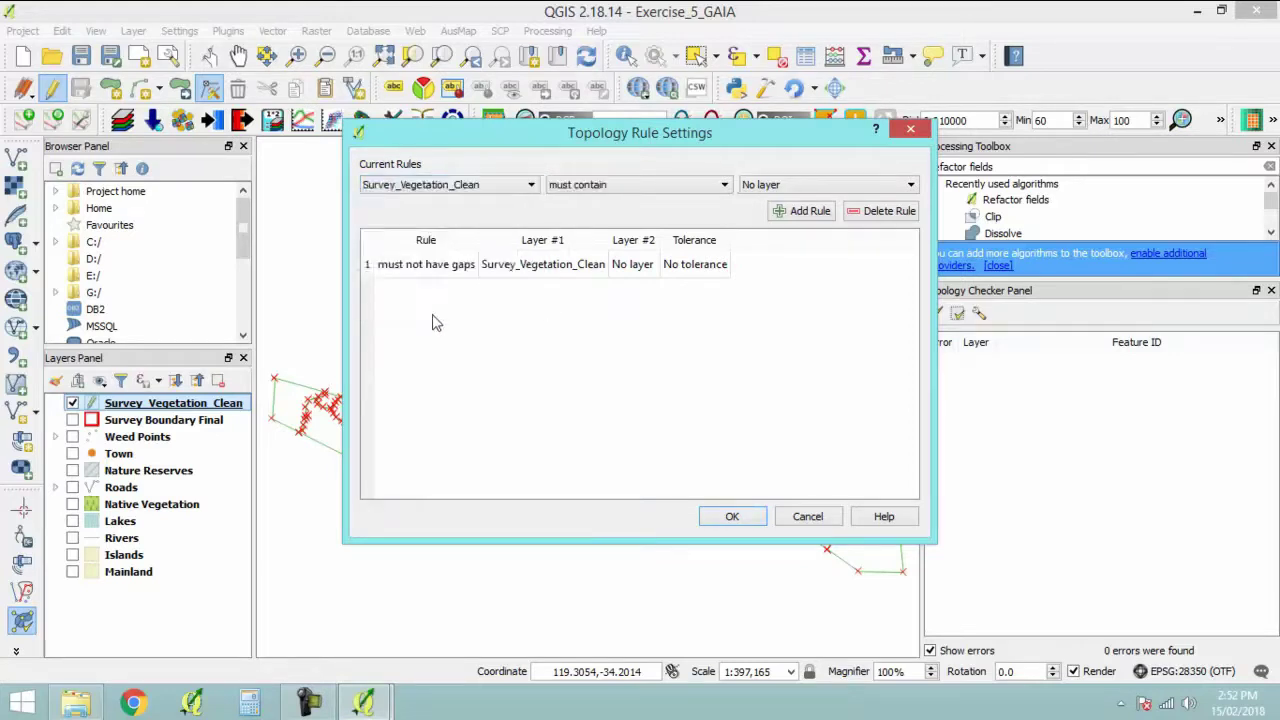
click(660, 186)
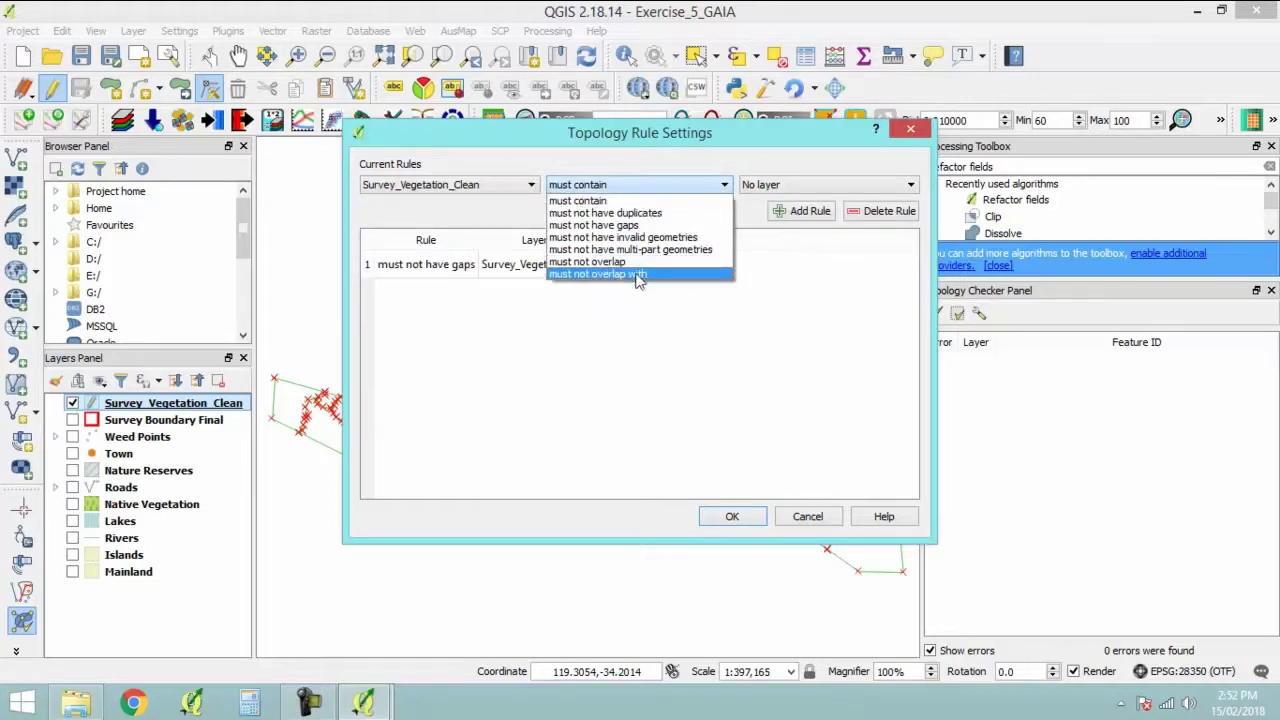
click(610, 264)
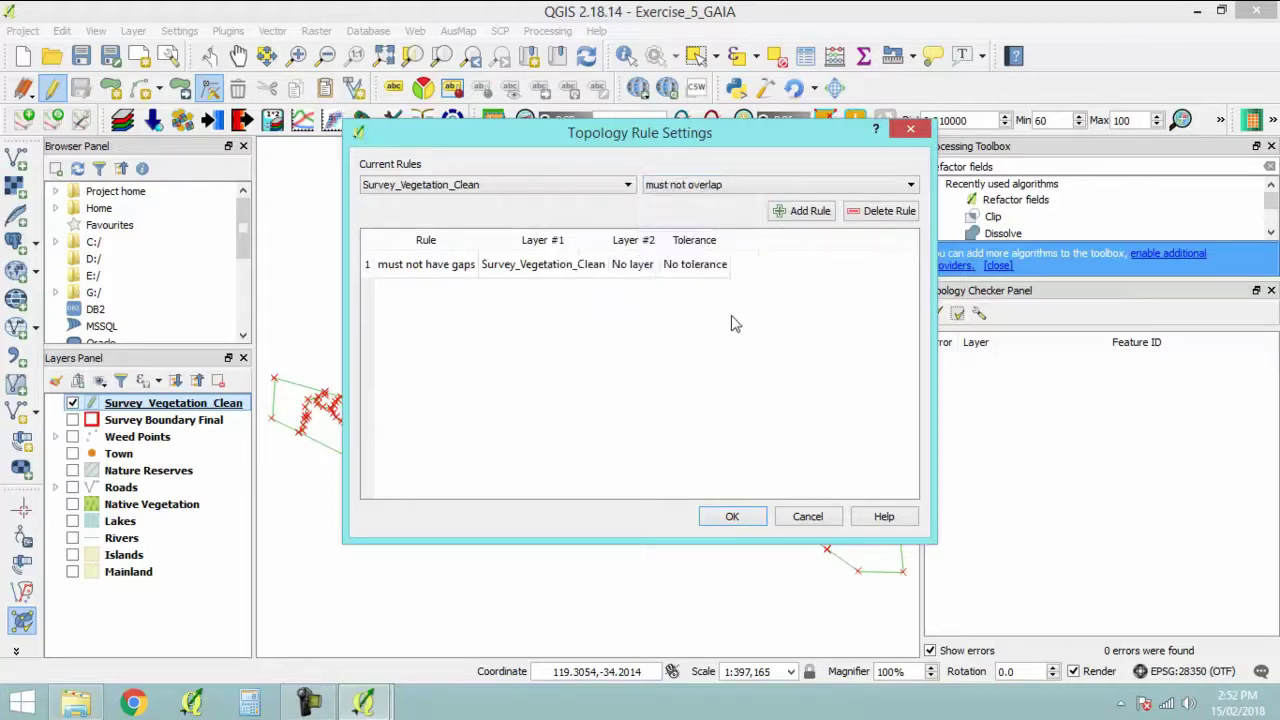
click(803, 214)
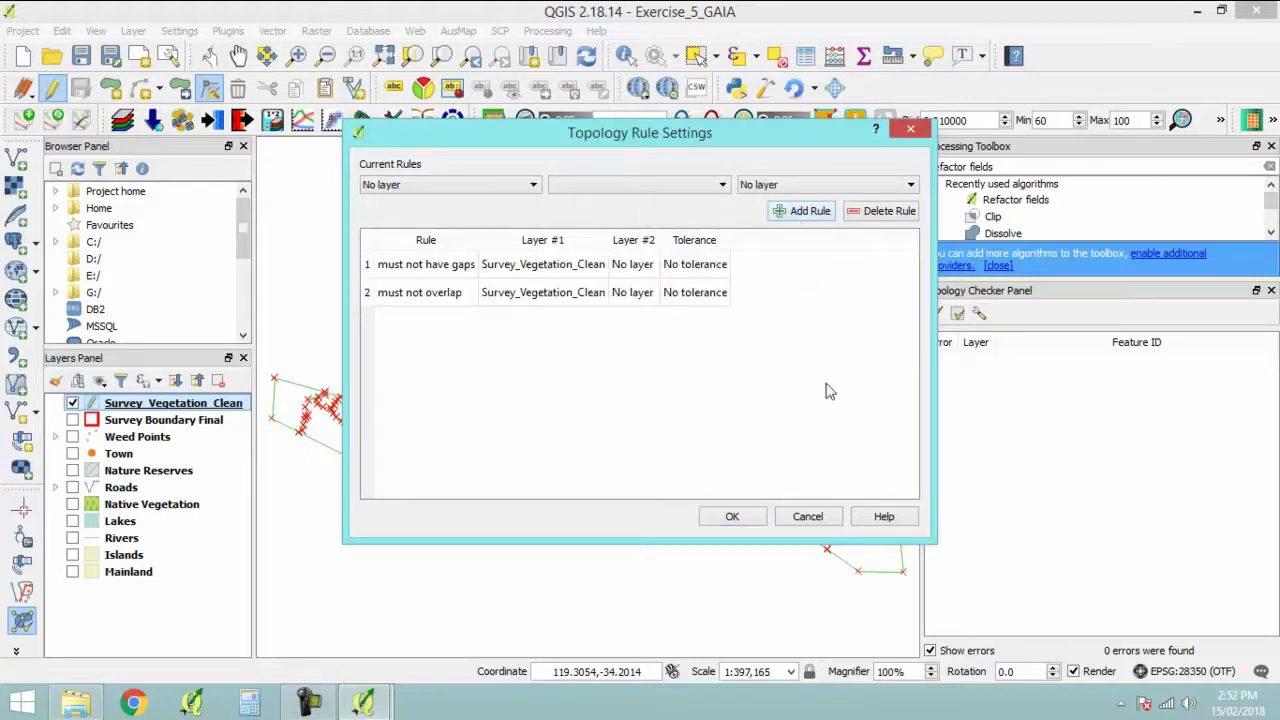
click(732, 517)
click(937, 316)
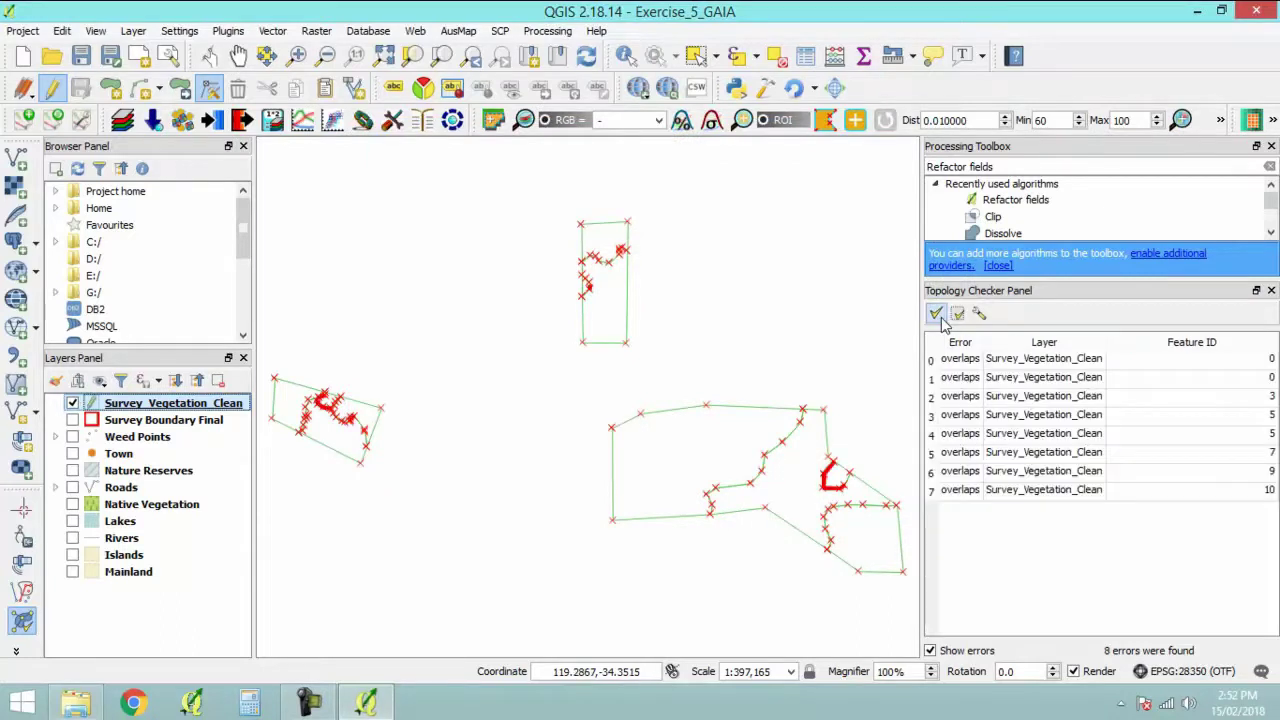
Go to the first overlap error and move the flagged polygon vertex at its corner with the Node Tool.
click(958, 360)
scroll(527, 380, up, 3)
scroll(527, 380, up, 3)
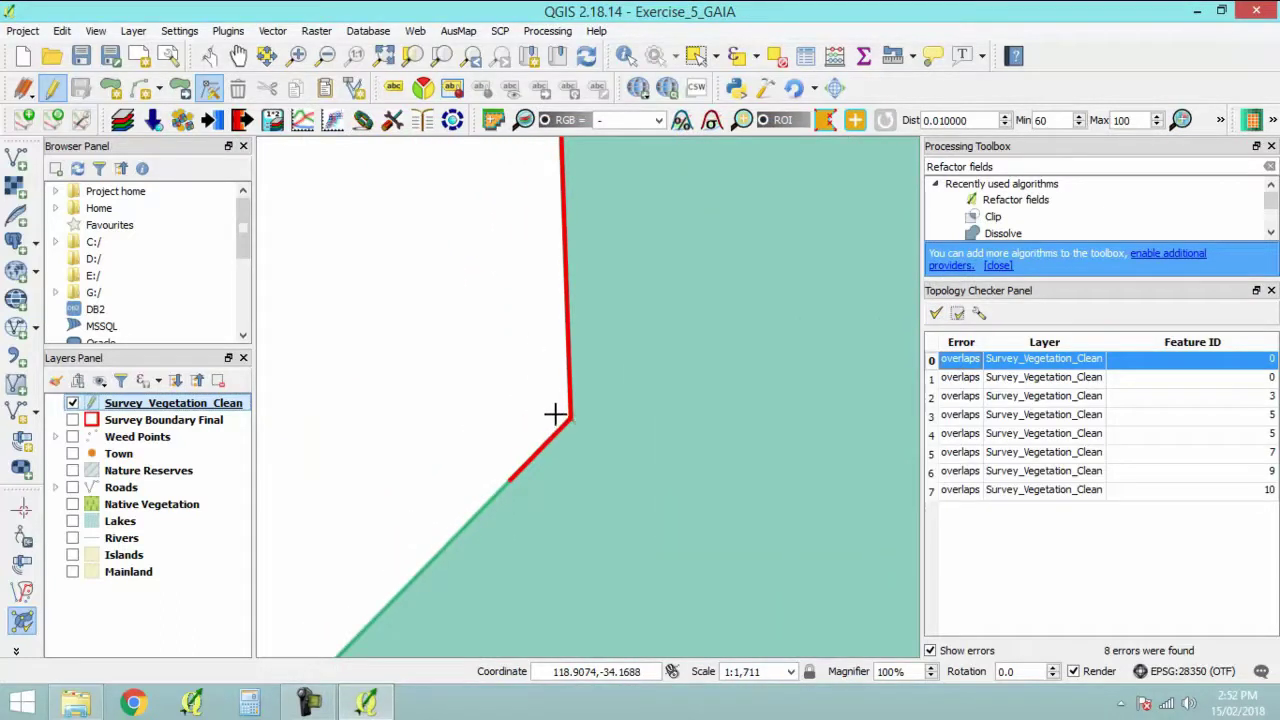
click(566, 428)
click(566, 428)
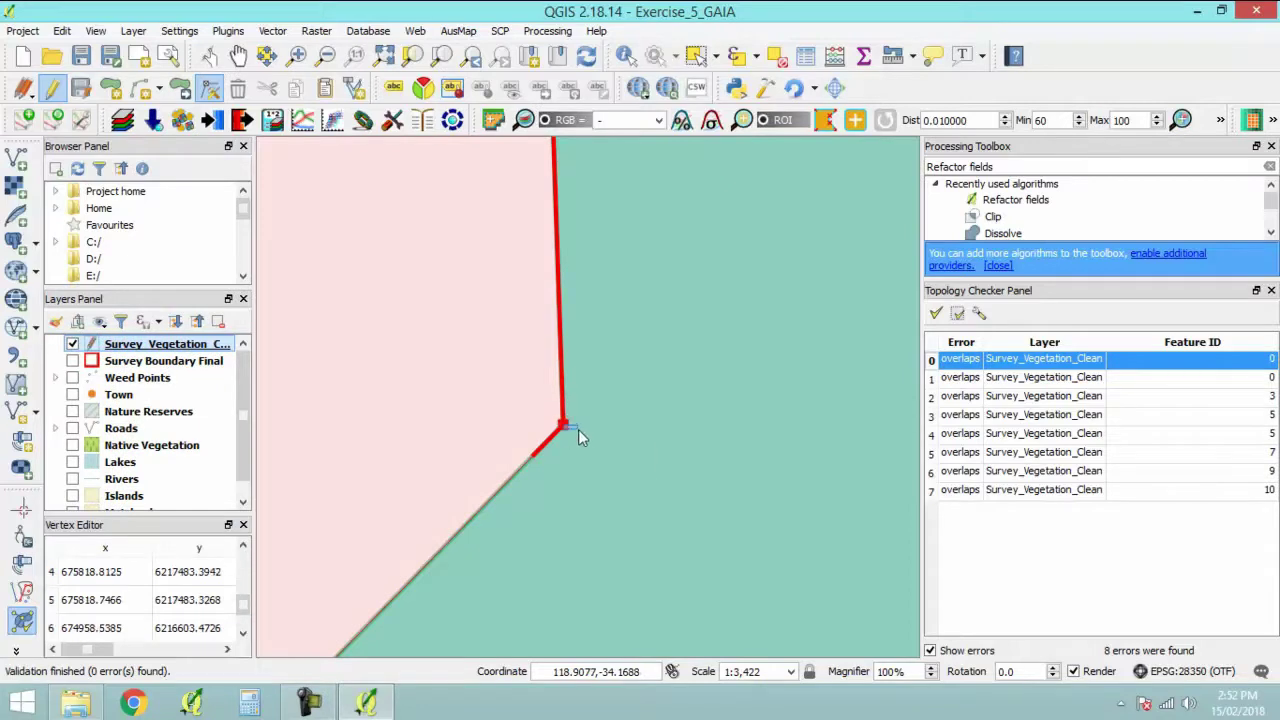
click(566, 428)
drag(566, 428, 582, 404)
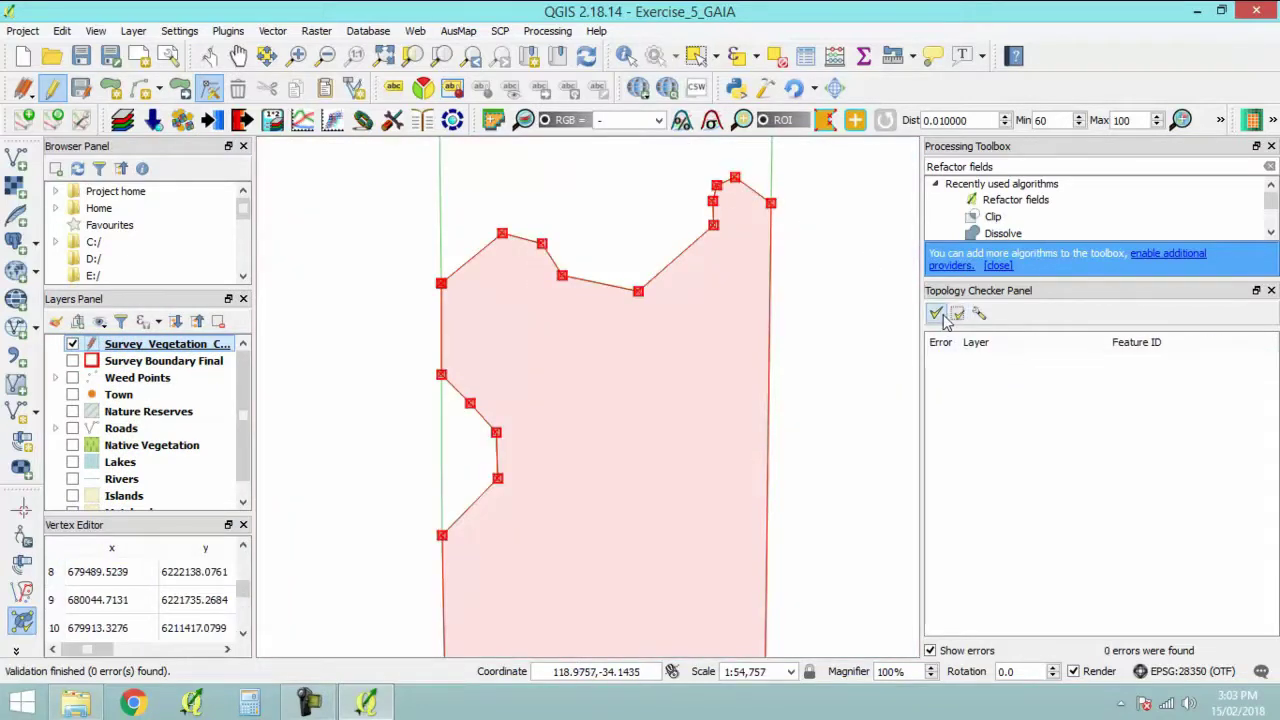
Save the edits to Survey_Vegetation_Clean and turn off editing for the layer.
scroll(587, 425, down, 8)
scroll(552, 457, up, 2)
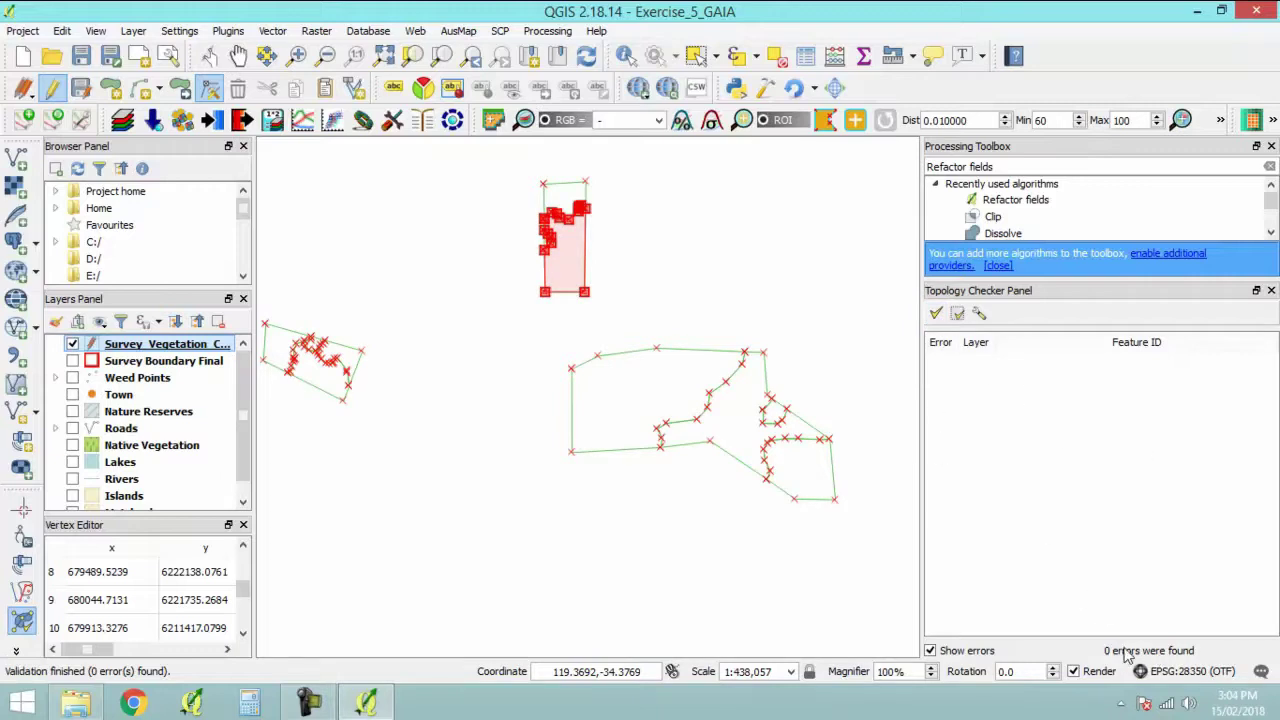
click(83, 90)
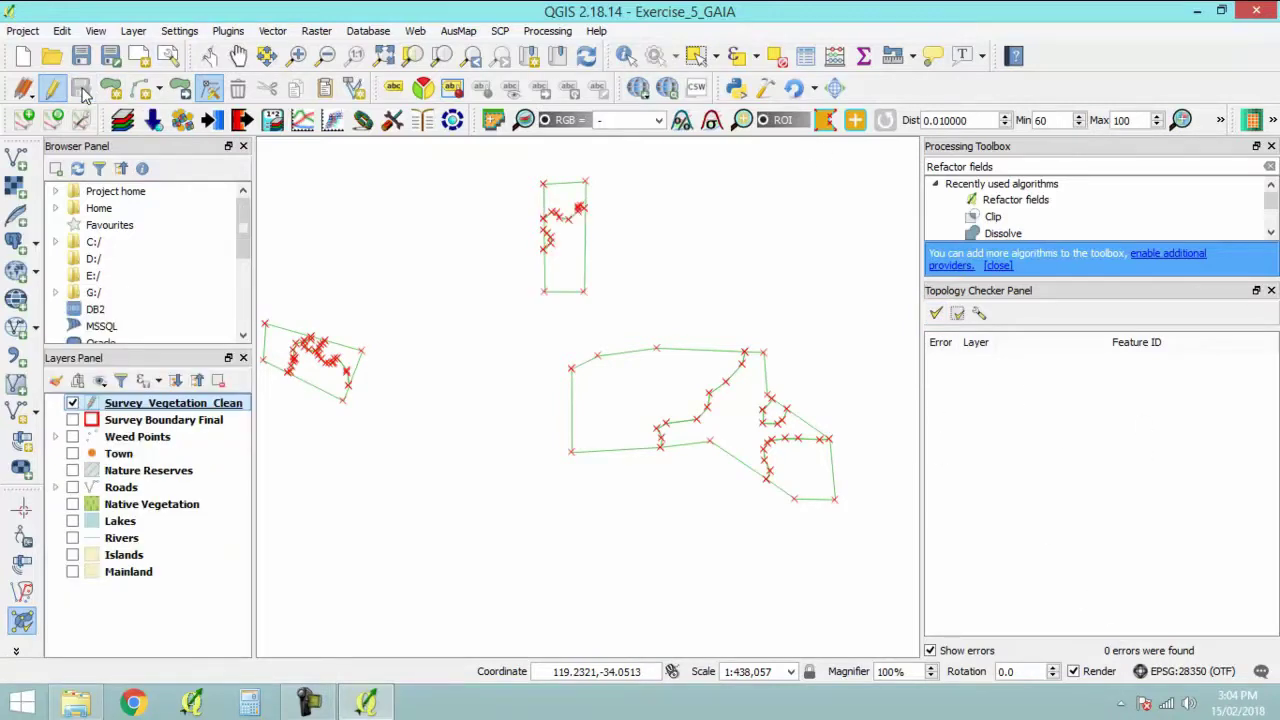
click(52, 88)
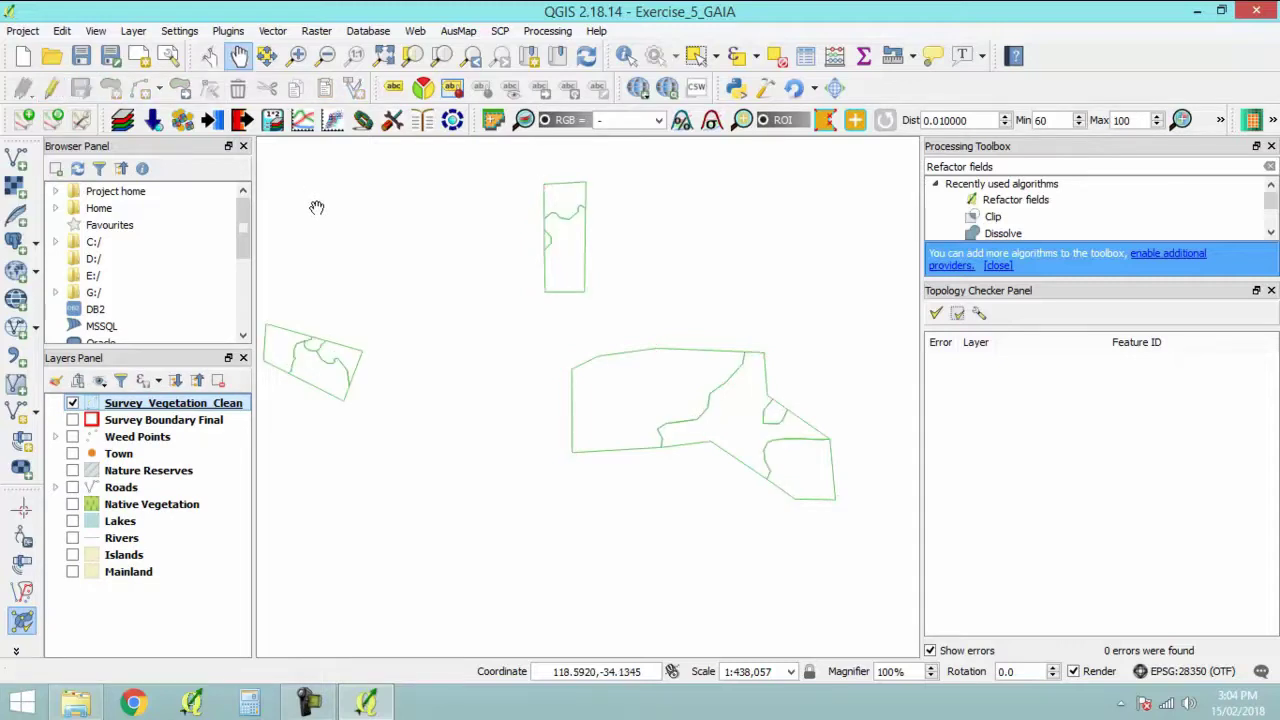
Remove the Survey_Vegetation_Clean layer from the project and confirm the removal.
right_click(152, 408)
click(210, 102)
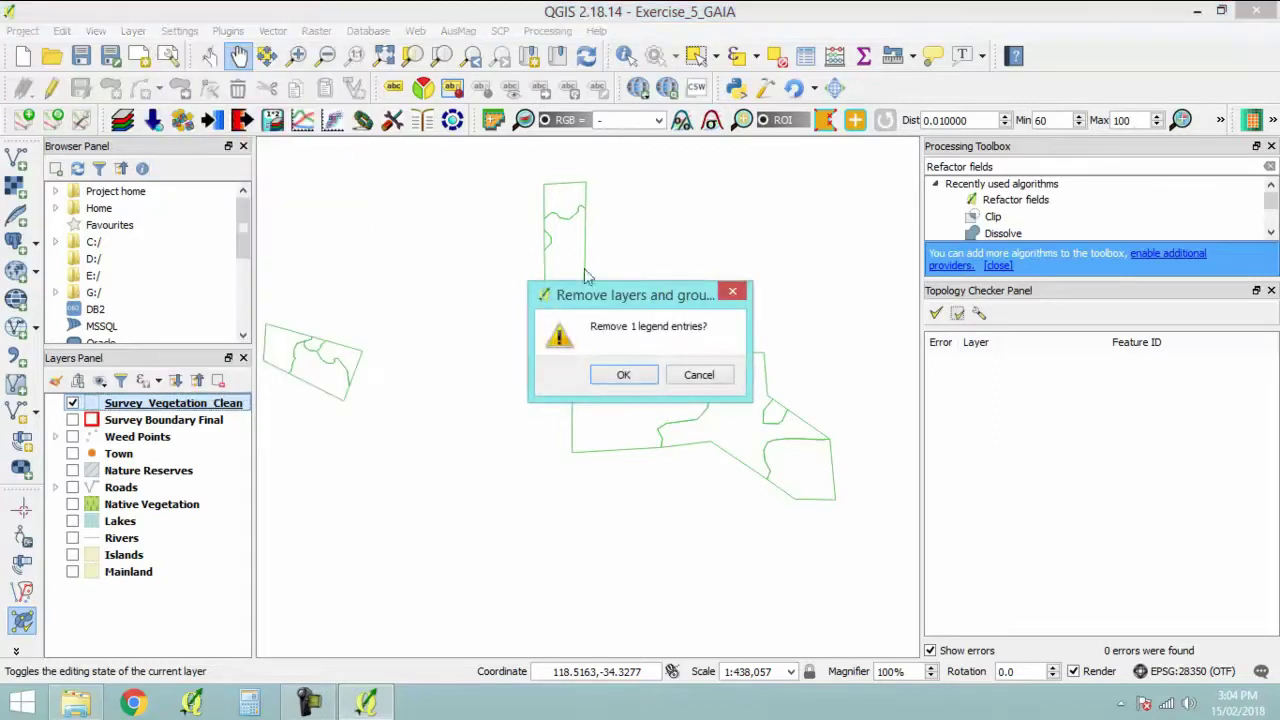
click(636, 381)
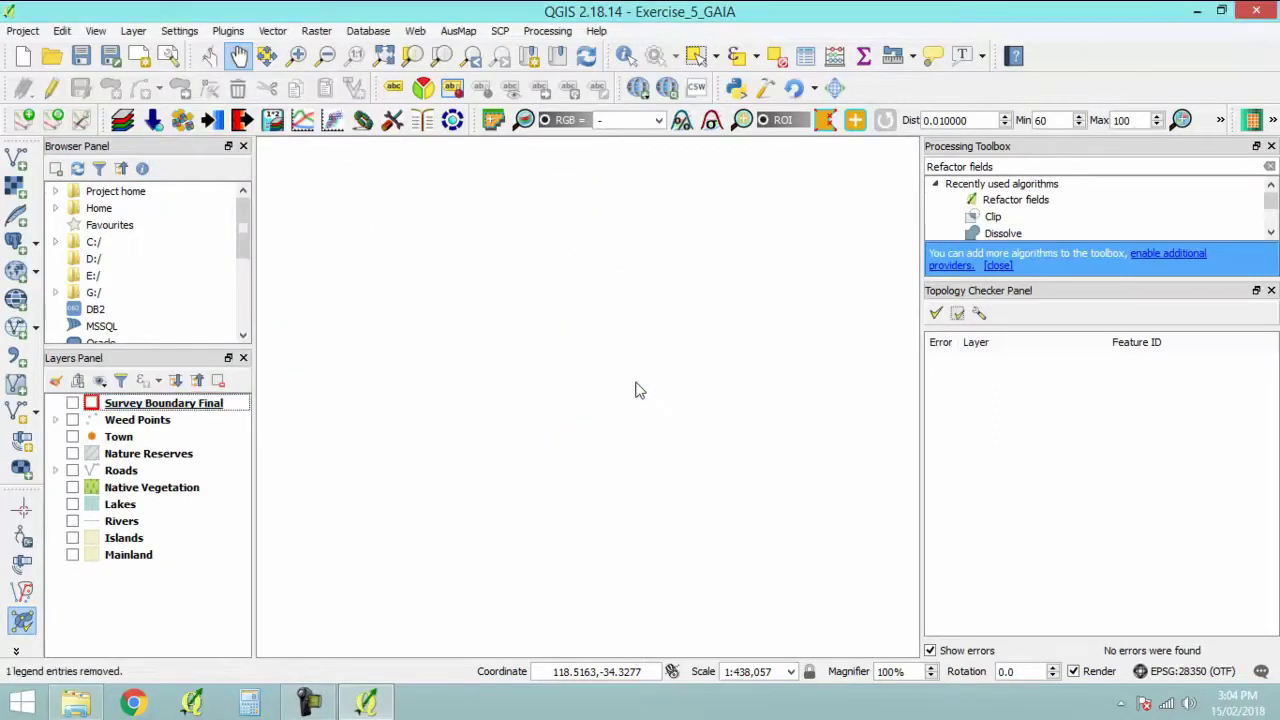
Save the Exercise_5_GAIA project and exit QGIS.
click(82, 58)
click(22, 31)
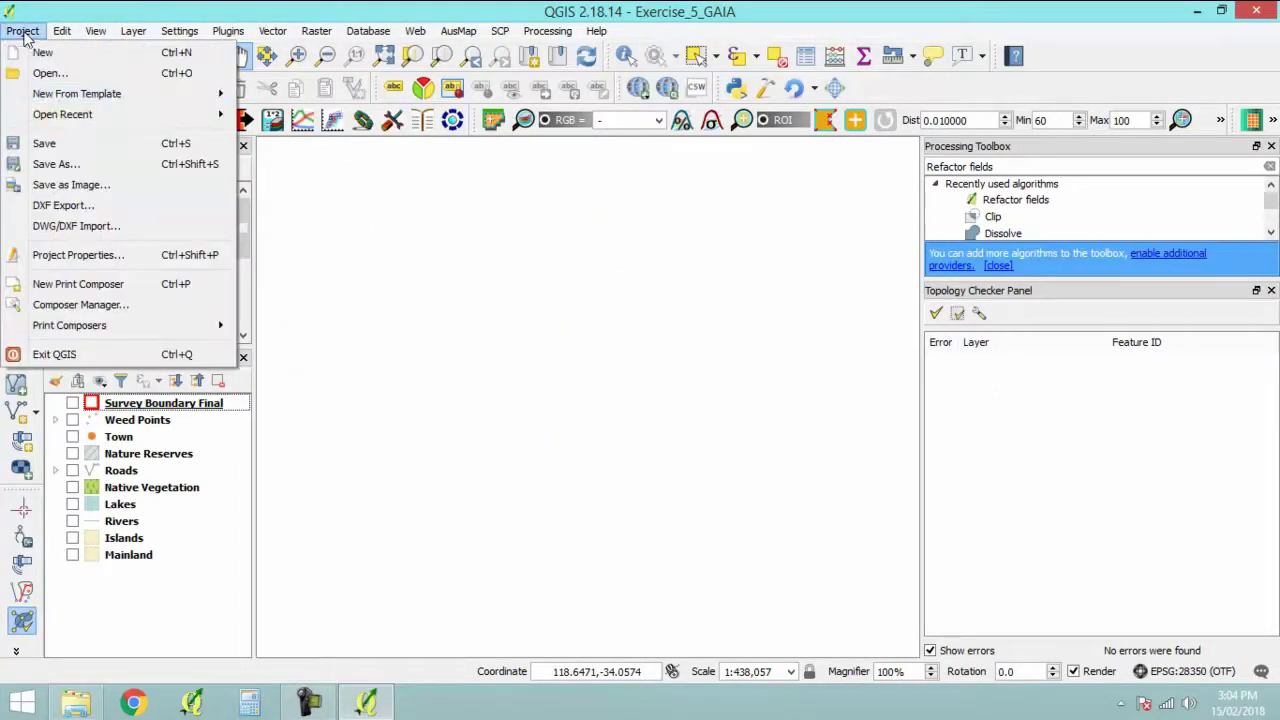
click(68, 358)
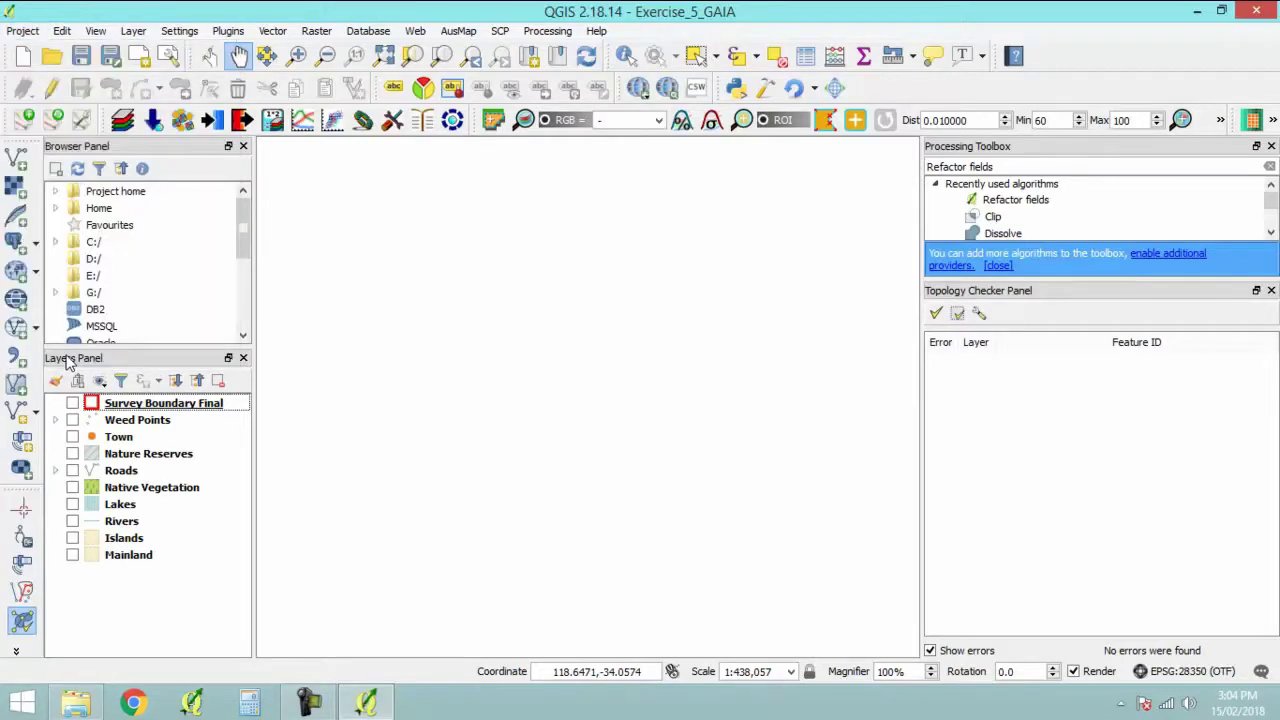